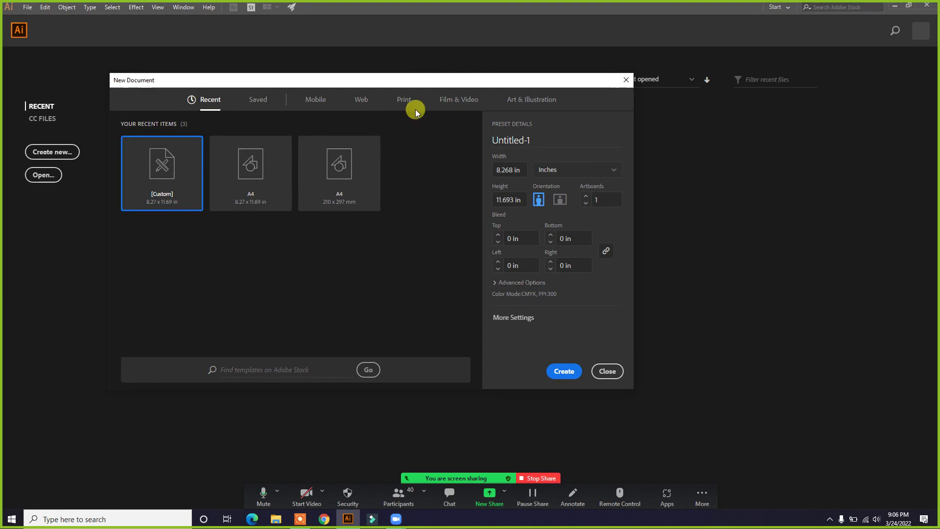
pyautogui.click(408, 104)
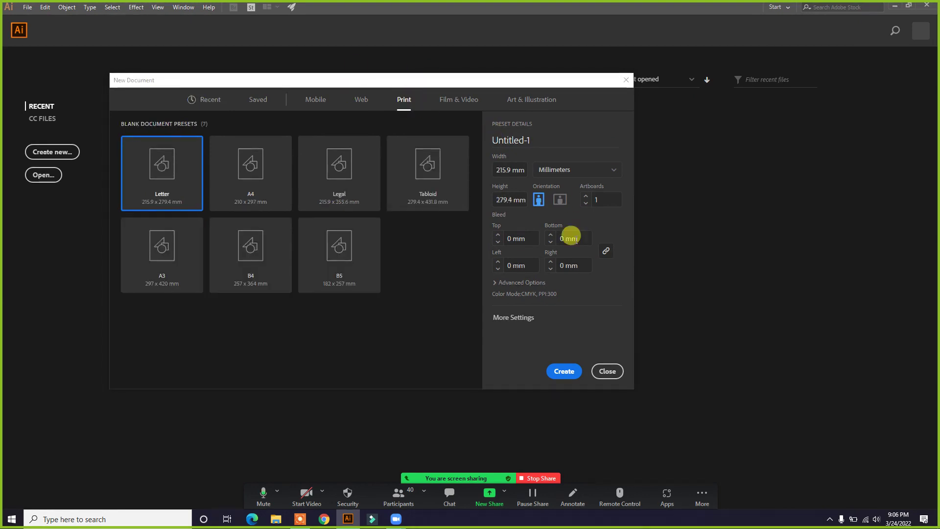
pyautogui.click(562, 371)
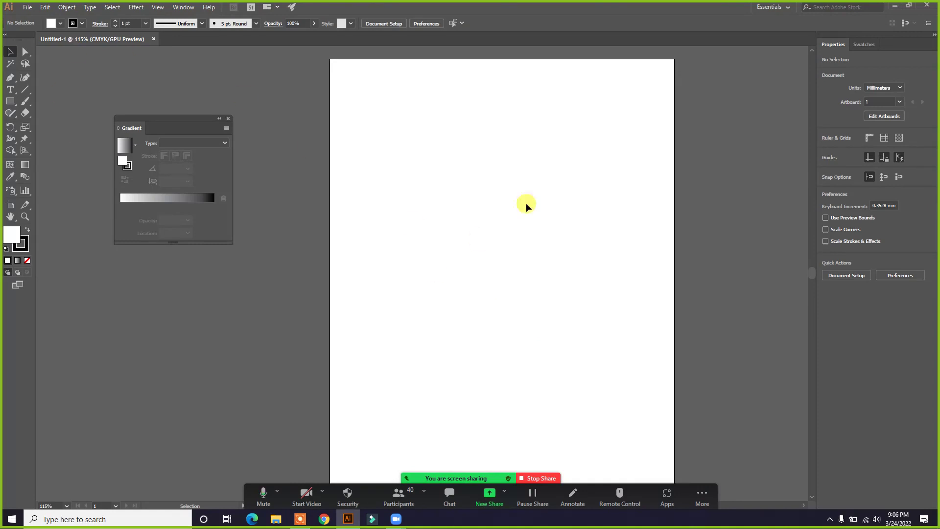
pyautogui.click(151, 39)
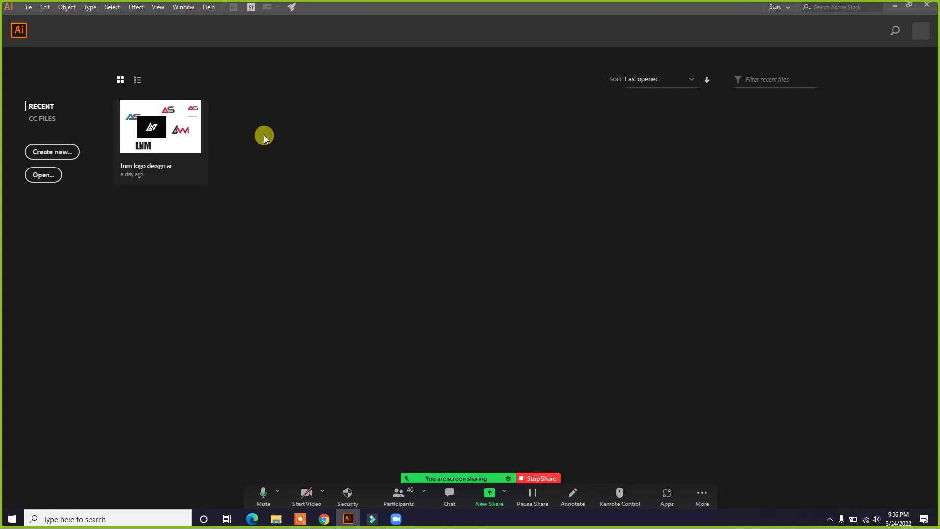
# Create a Letter-size print document in landscape orientation, close the Gradient panel and view the artboard at 100%
pyautogui.hotkey('ctrl', 'n')
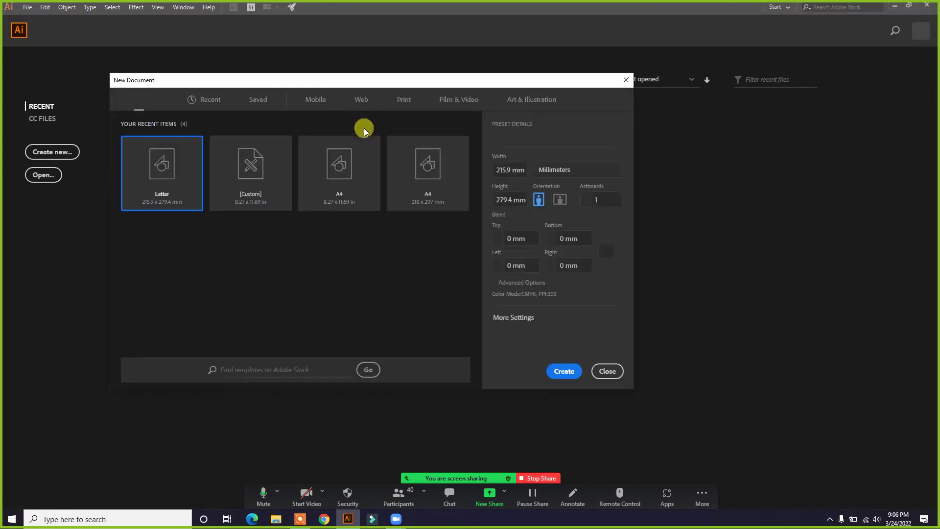
pyautogui.click(400, 101)
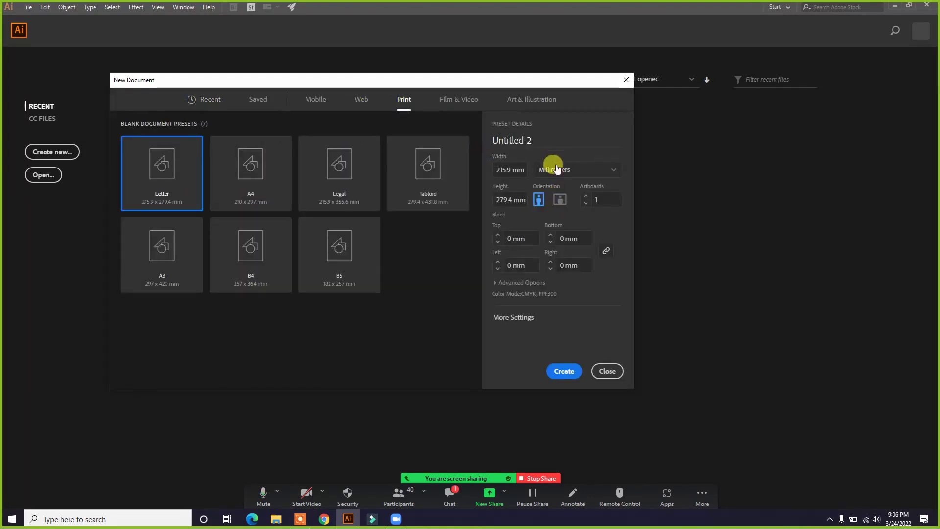
pyautogui.click(558, 201)
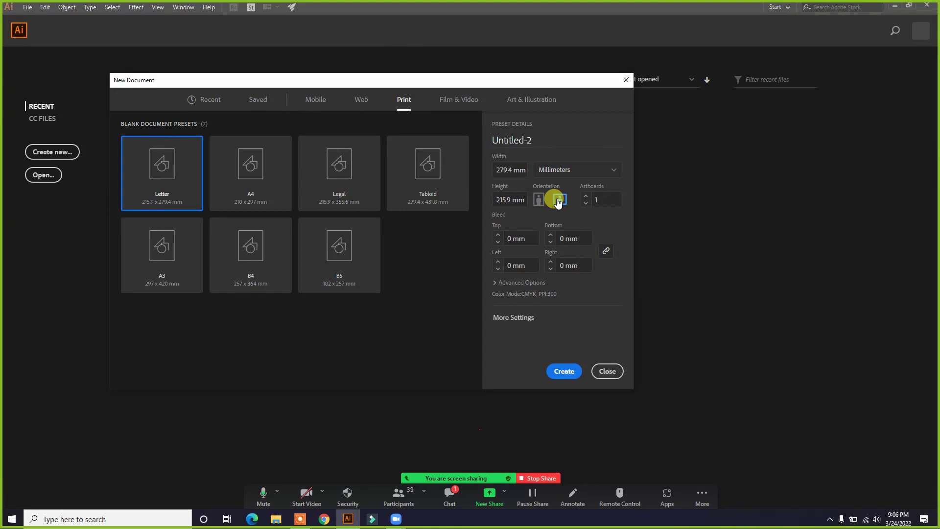
pyautogui.click(564, 371)
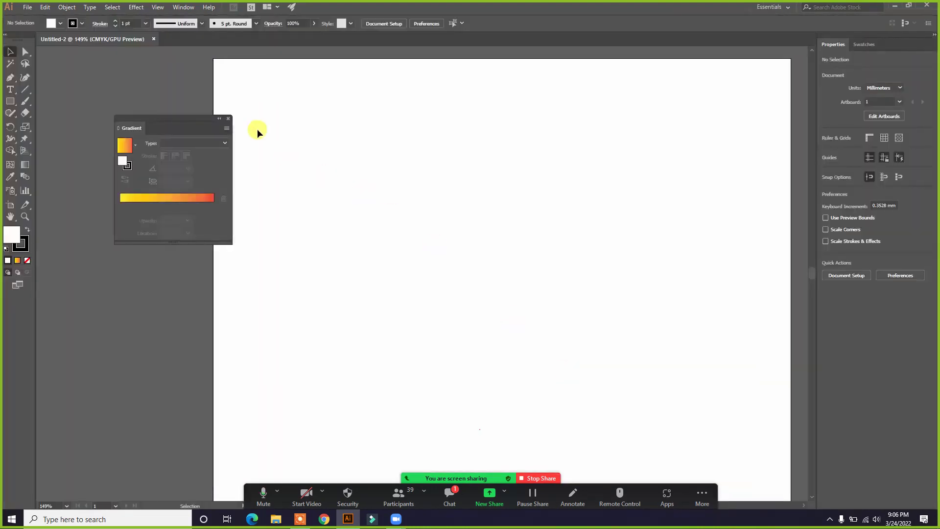
pyautogui.click(228, 118)
pyautogui.hotkey('ctrl', '1')
pyautogui.moveTo(378, 170); pyautogui.dragTo(342, 183)
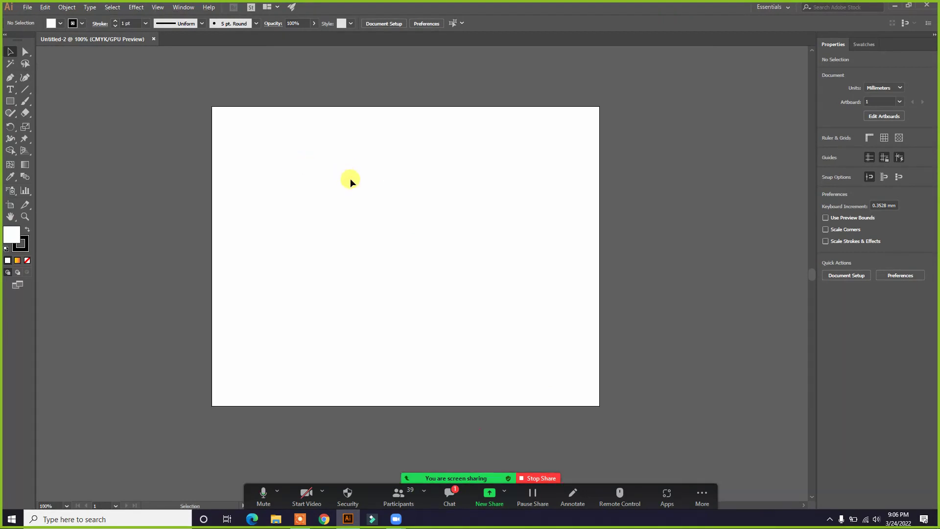
# Search Windows for qipress and launch the QiPress.exe keystroke display
pyautogui.click(100, 519)
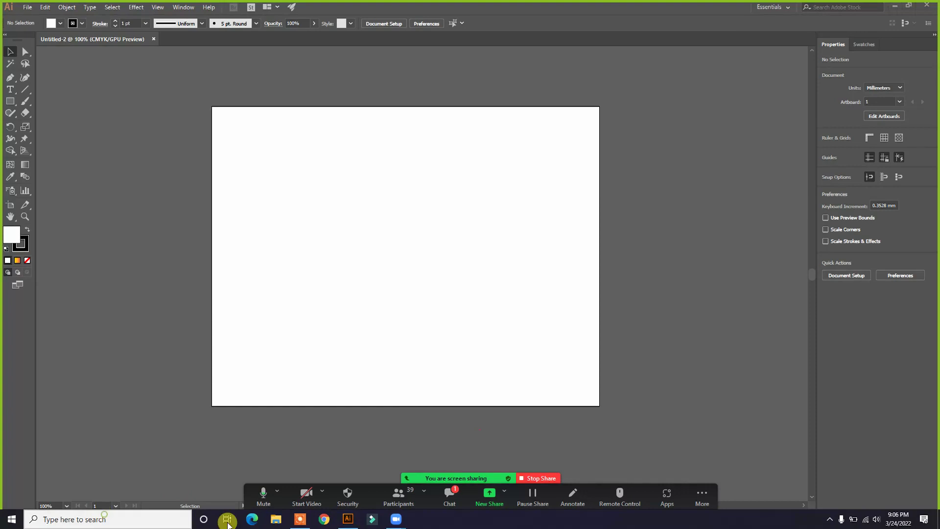
pyautogui.write('qipress')
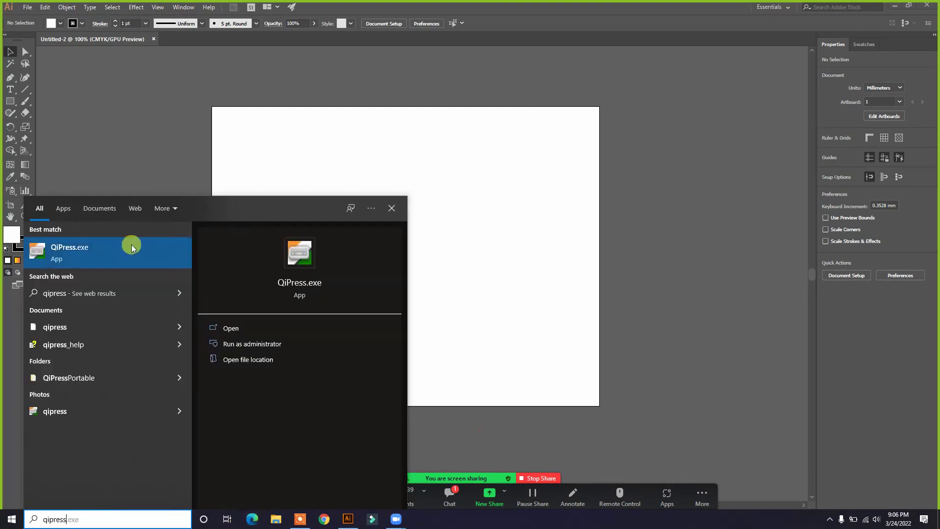
pyautogui.click(101, 250)
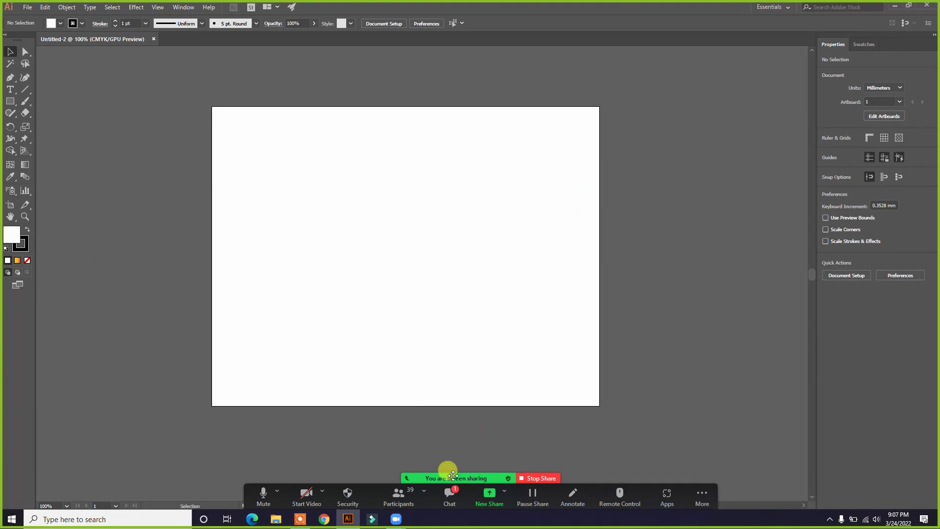
pyautogui.click(119, 87)
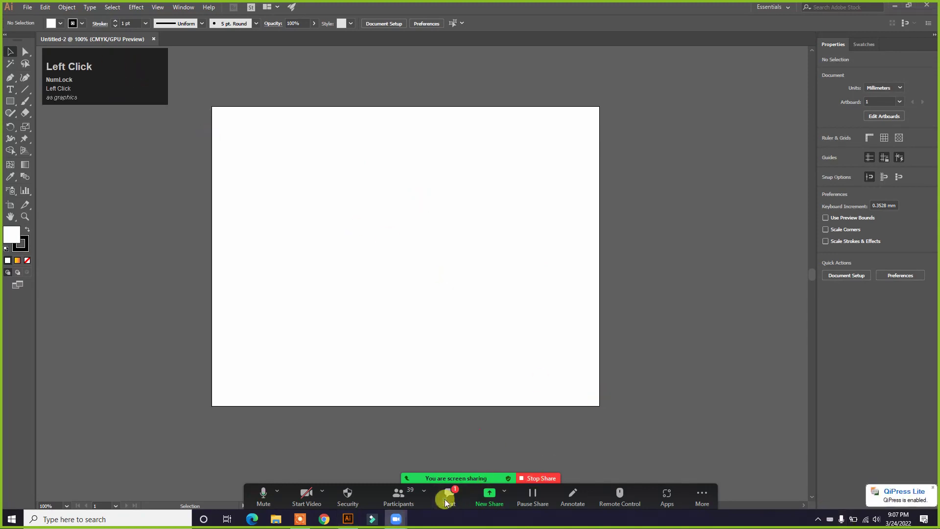
# Check the latest messages in the Zoom meeting chat and minimize the chat window
pyautogui.click(447, 500)
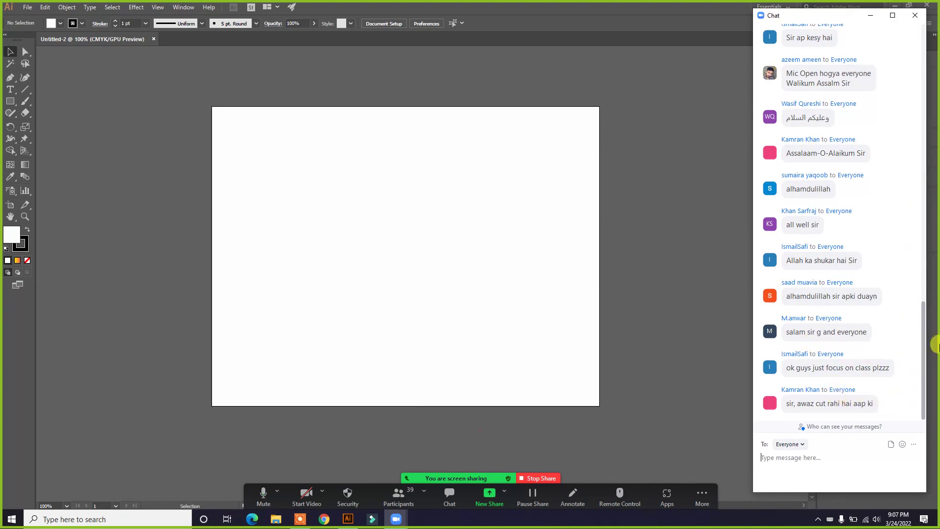
pyautogui.click(870, 15)
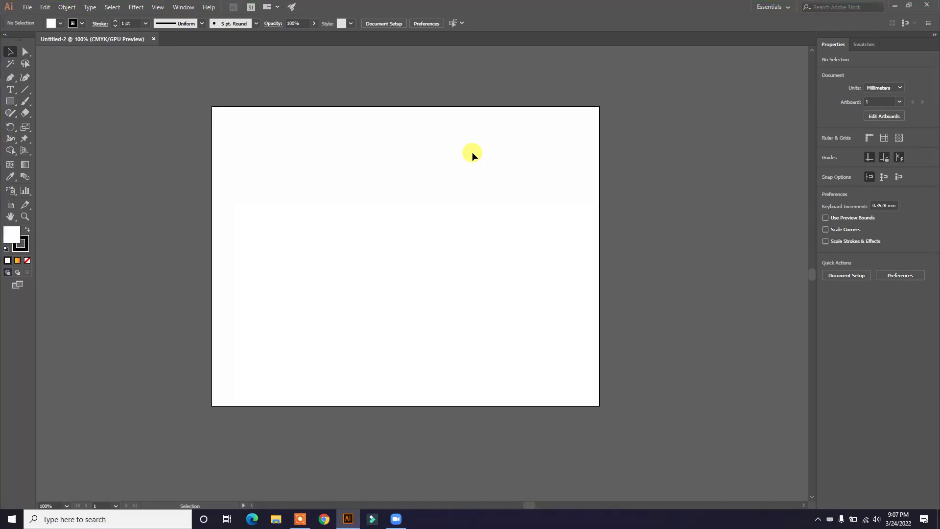
pyautogui.click(396, 519)
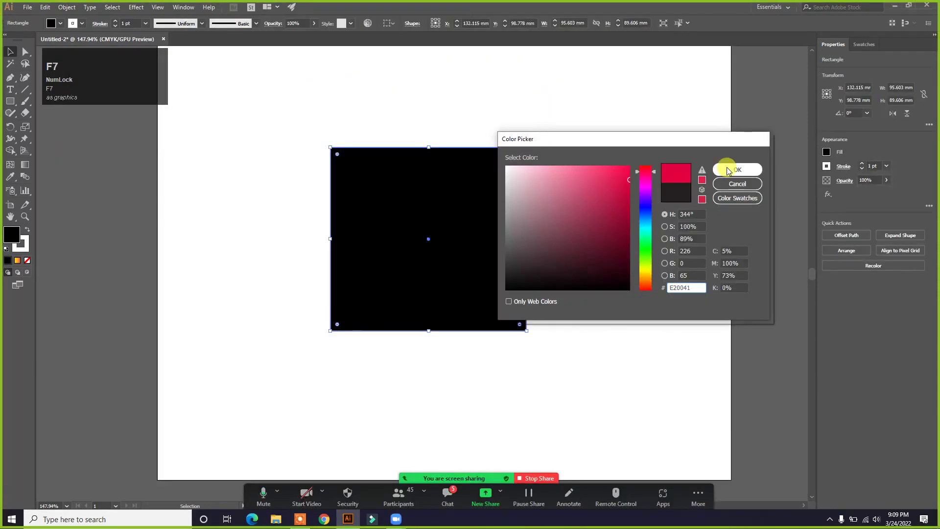
# Apply the red fill E20041 to the black rectangle and remove its stroke
pyautogui.click(728, 171)
pyautogui.click(437, 206)
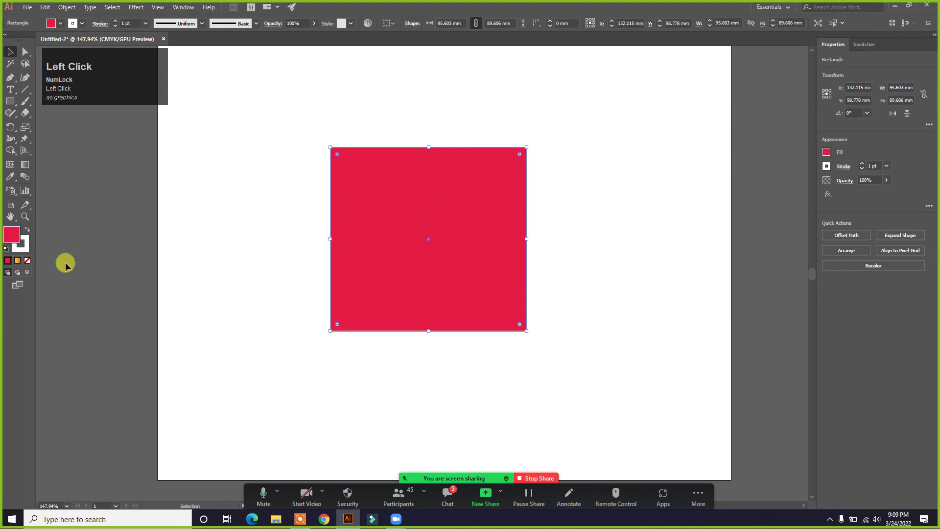
pyautogui.click(26, 245)
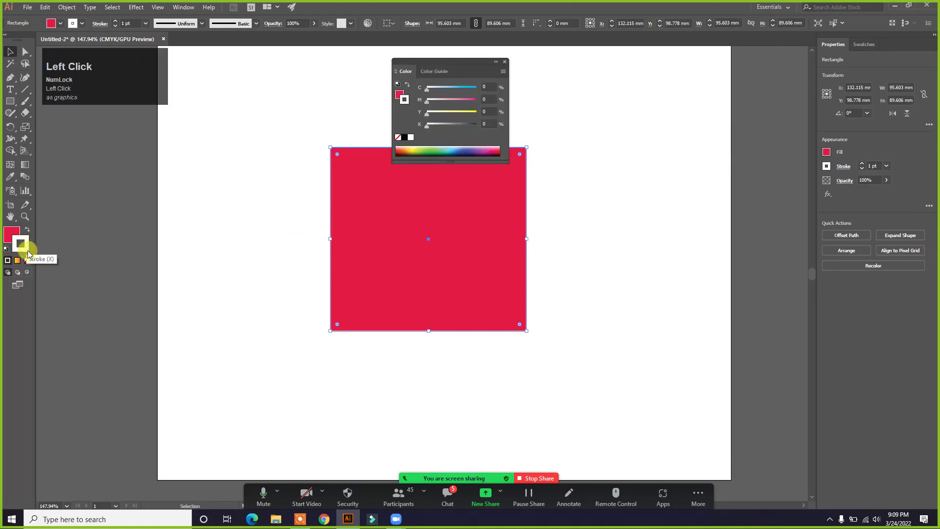
pyautogui.click(28, 261)
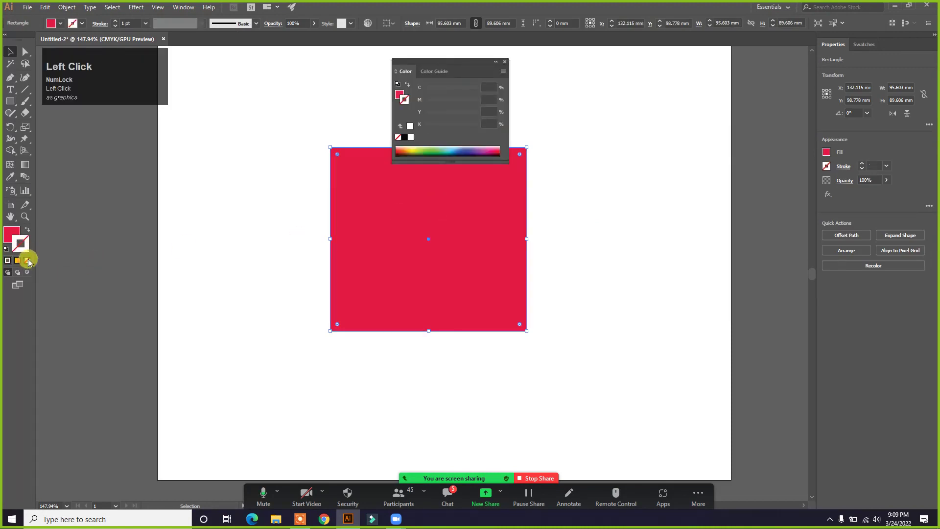
# Swap the rectangle's fill and stroke, swap them back to a red fill without stroke, and close the Color panel
pyautogui.click(27, 231)
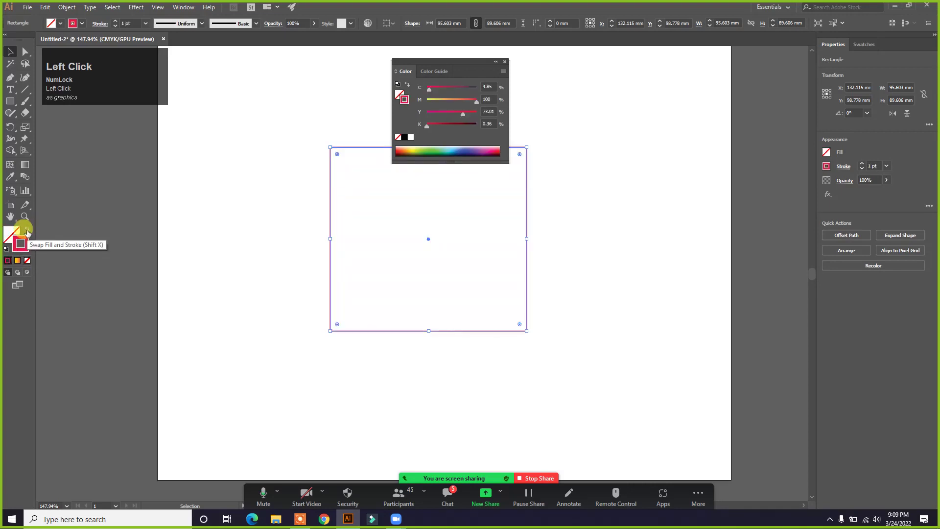
pyautogui.click(504, 62)
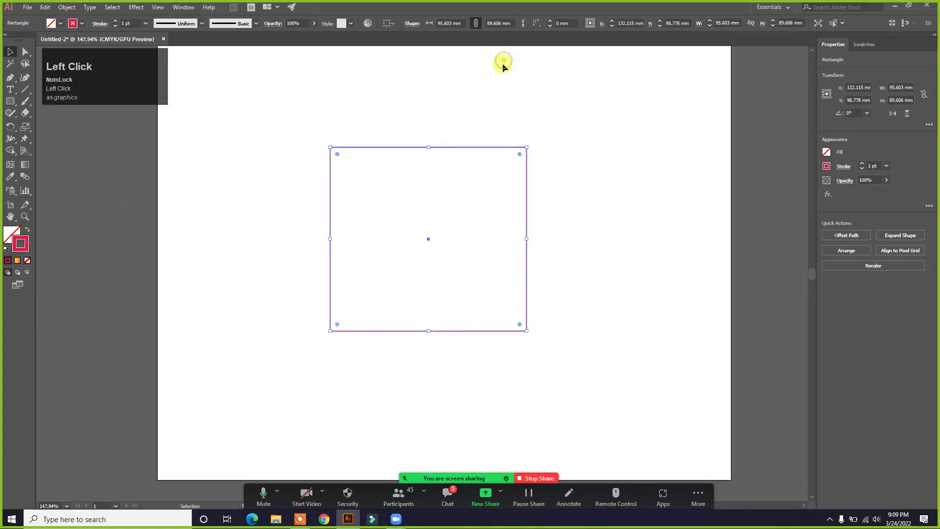
pyautogui.click(27, 230)
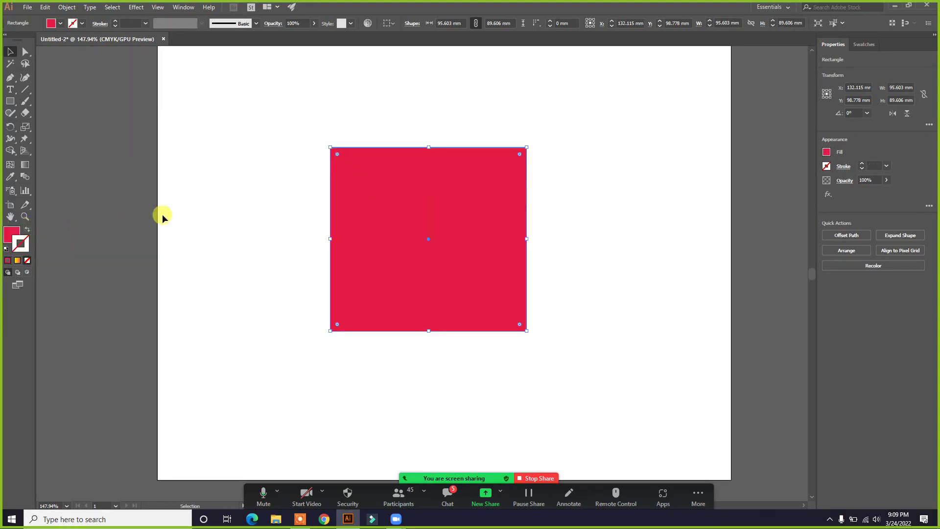
pyautogui.click(12, 236)
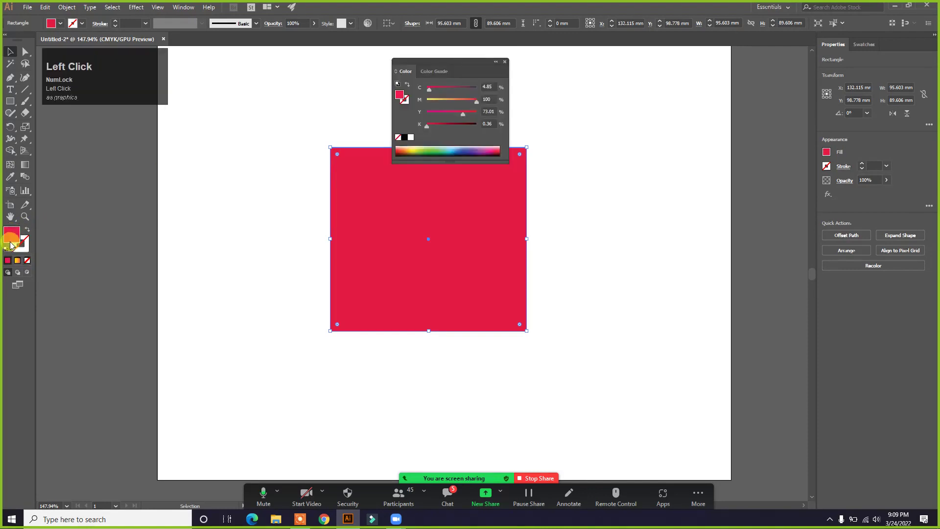
pyautogui.click(504, 62)
# Examine the red rectangle and its artboard at different zoom levels, including 50%, 200% and the whole artboard fitted to the window
pyautogui.click(594, 155)
pyautogui.click(451, 213)
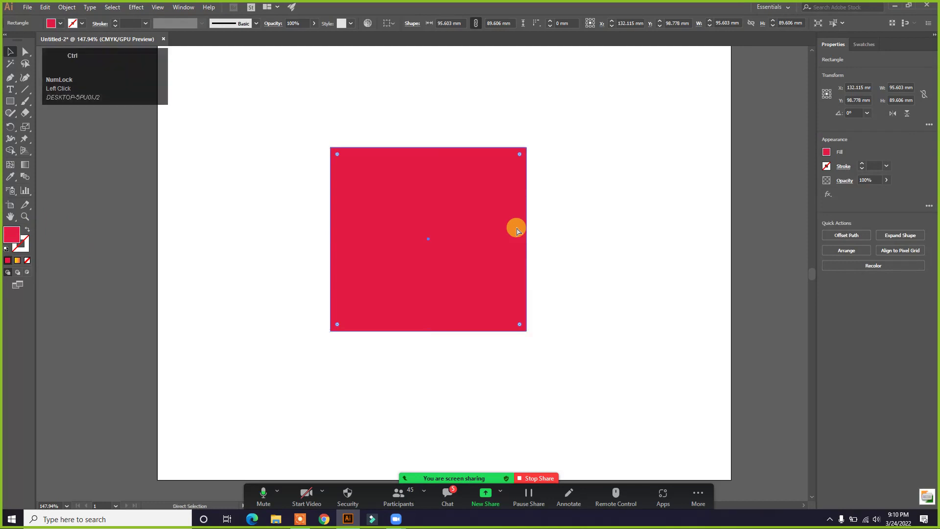
pyautogui.hotkey('ctrl', '-')
pyautogui.hotkey('ctrl', '-')
pyautogui.hotkey('ctrl', '-')
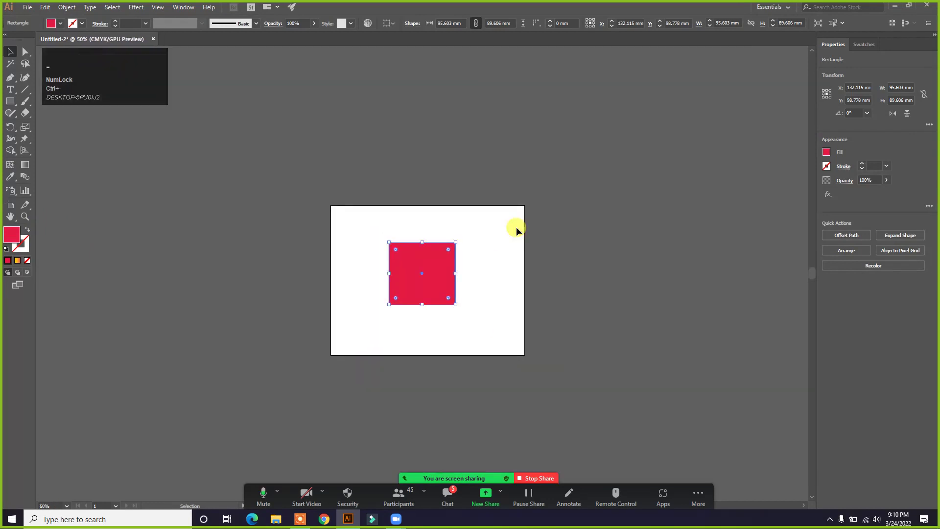
pyautogui.hotkey('ctrl', '=')
pyautogui.hotkey('ctrl', '=')
pyautogui.hotkey('ctrl', '=')
pyautogui.hotkey('ctrl', '=')
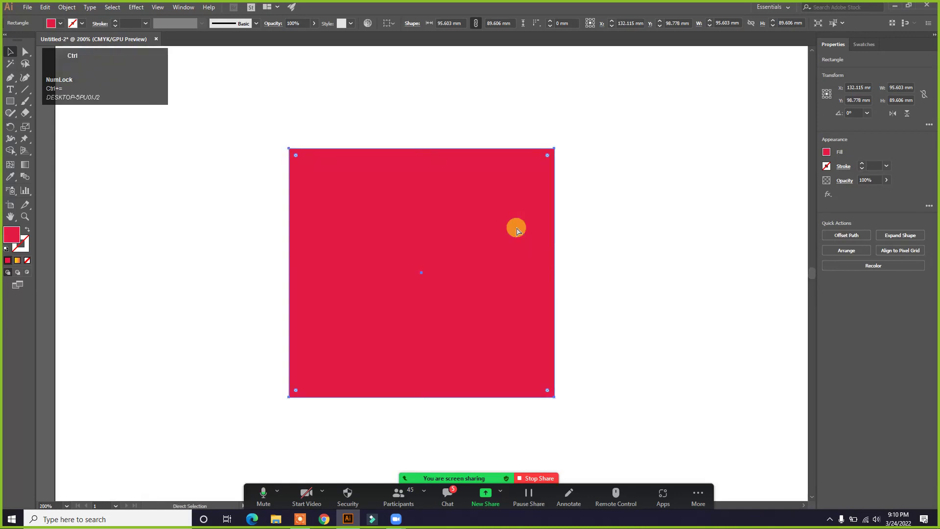
pyautogui.hotkey('ctrl', '0')
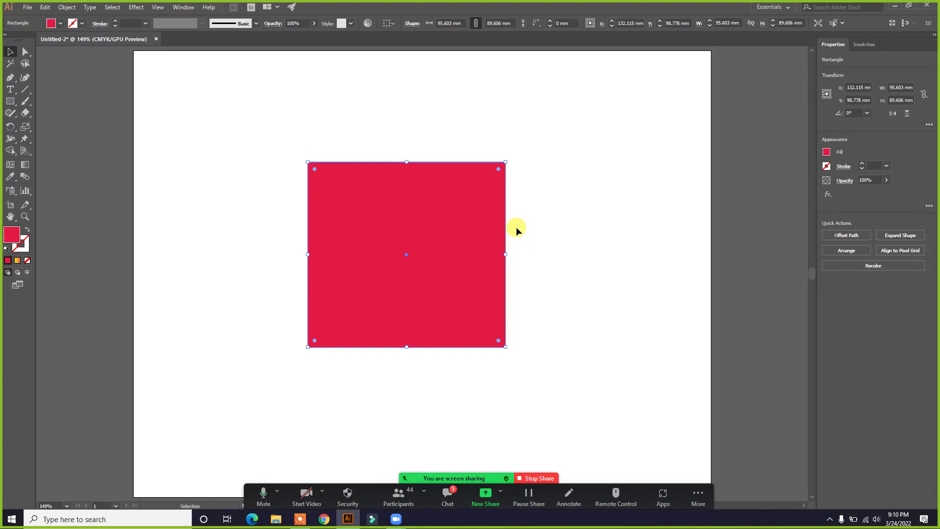
pyautogui.keyDown('alt'); pyautogui.scroll(-1, 518, 231); pyautogui.keyUp('alt')
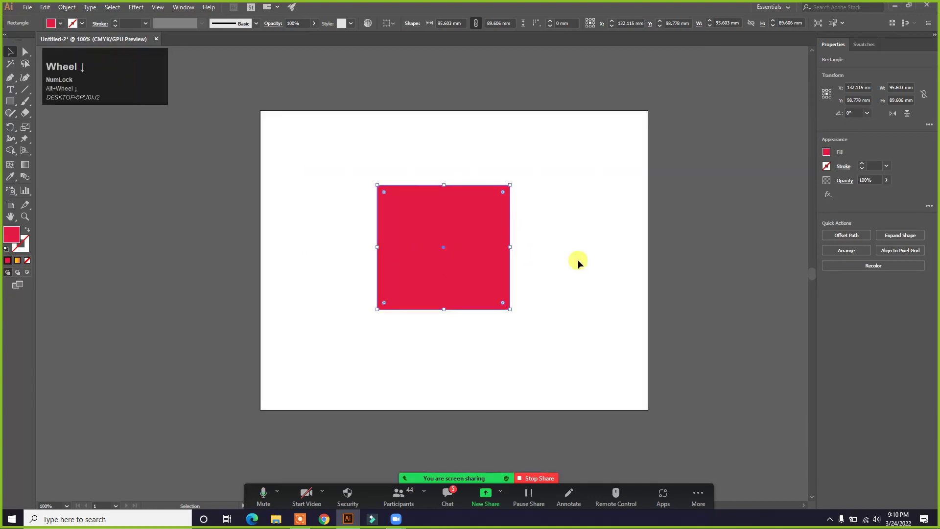
pyautogui.click(578, 259)
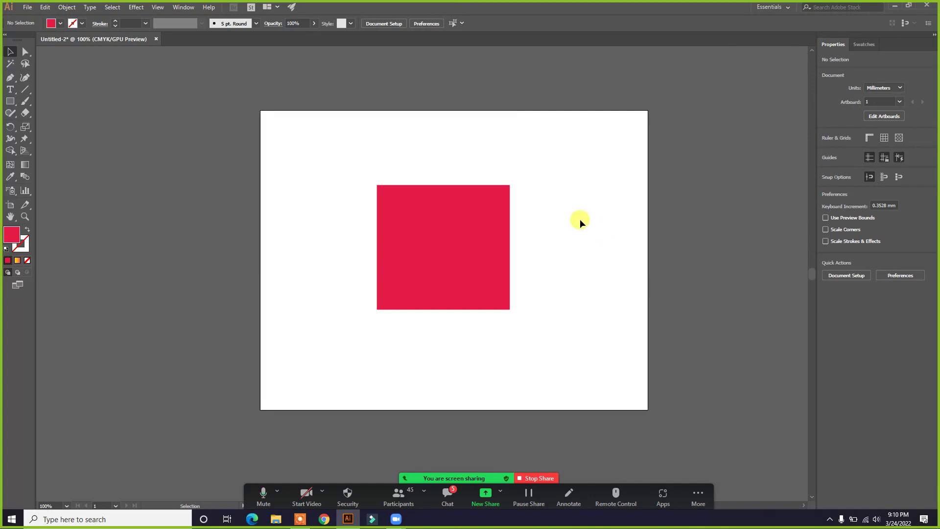
# Move the red rectangle on the artboard to about X 130 mm, Y 85 mm
pyautogui.press('space')
pyautogui.moveTo(575, 216)
pyautogui.mouseDown()
pyautogui.moveTo(470, 208)
pyautogui.moveTo(625, 235)
pyautogui.moveTo(545, 216)
pyautogui.moveTo(592, 191)
pyautogui.moveTo(474, 231)
pyautogui.moveTo(525, 225)
pyautogui.moveTo(576, 233)
pyautogui.mouseUp()
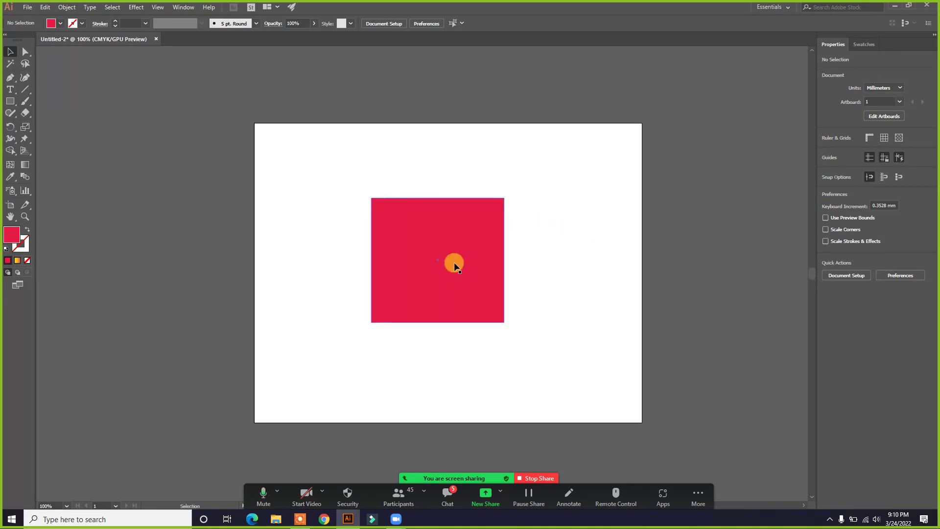
pyautogui.moveTo(442, 210); pyautogui.dragTo(404, 226)
pyautogui.click(199, 126)
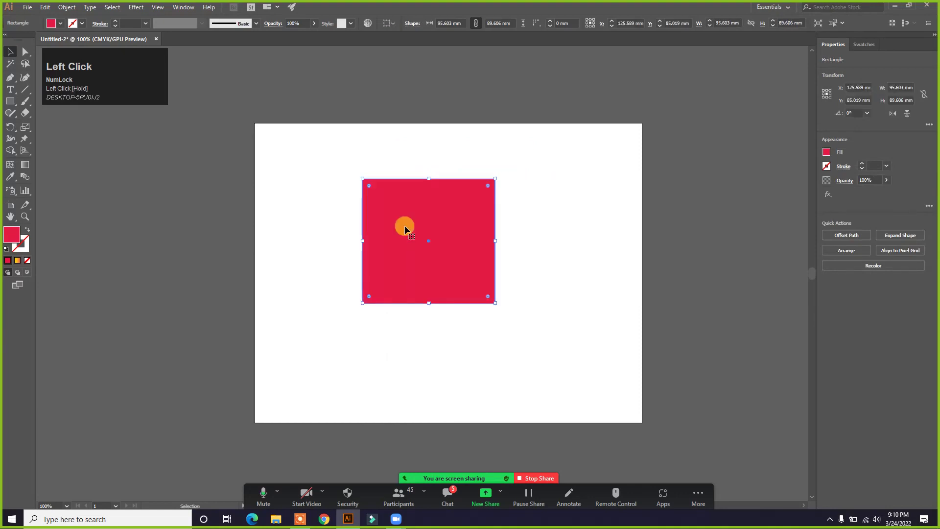
pyautogui.moveTo(408, 234); pyautogui.dragTo(415, 236)
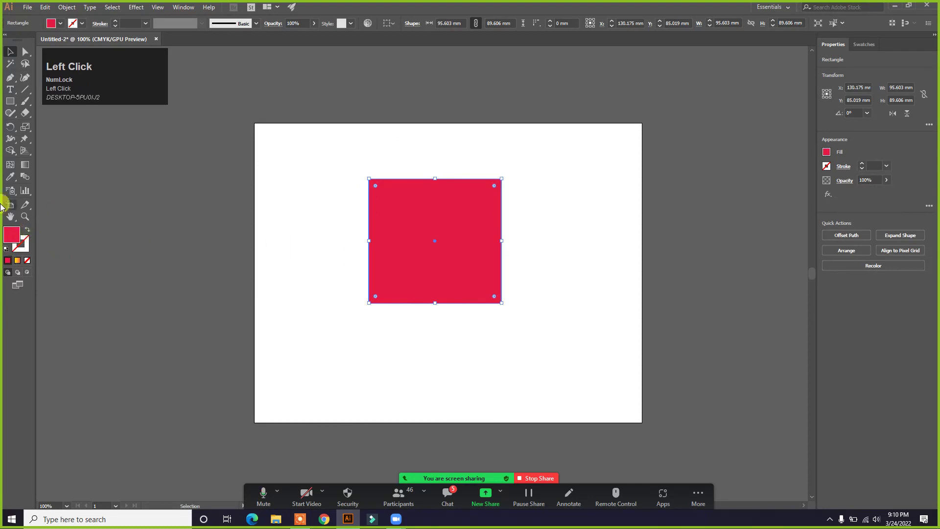
# Swap the rectangle's fill and stroke so the outline is red, and set the stroke weight to 40 pt
pyautogui.click(29, 229)
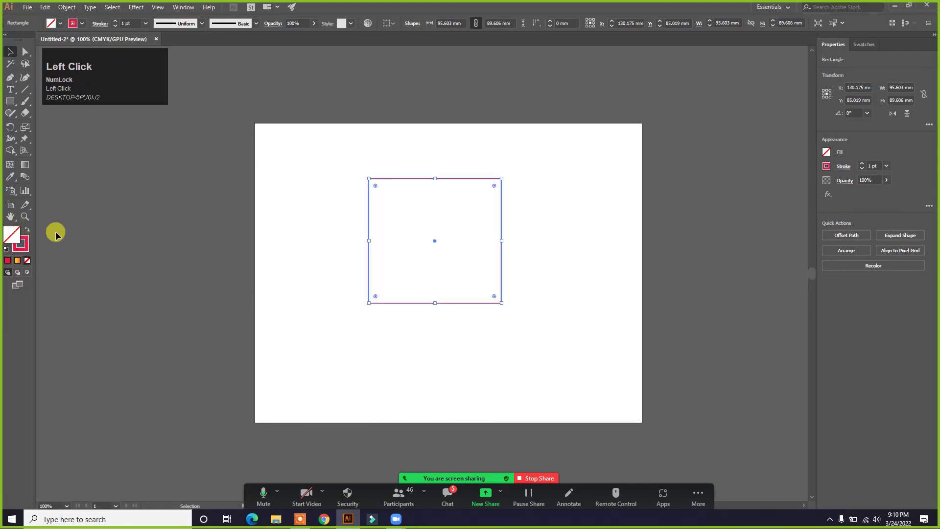
pyautogui.click(886, 166)
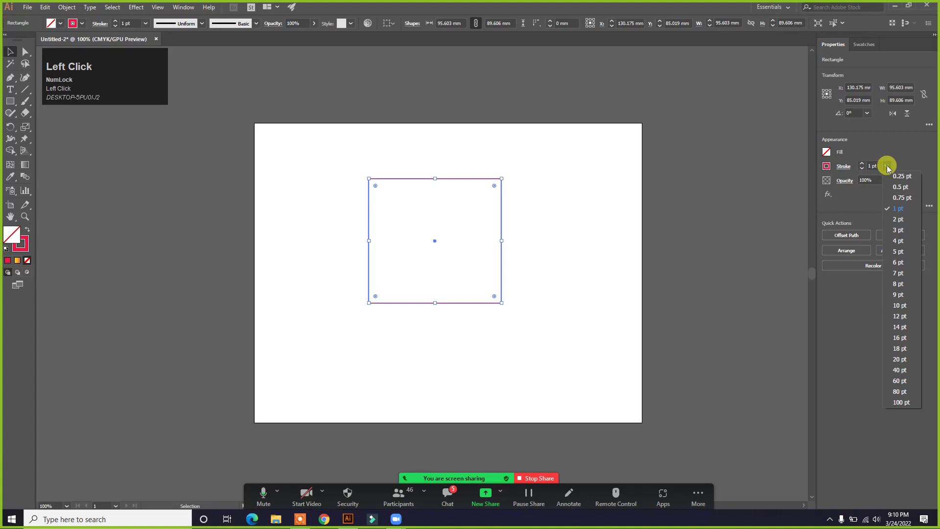
pyautogui.click(898, 368)
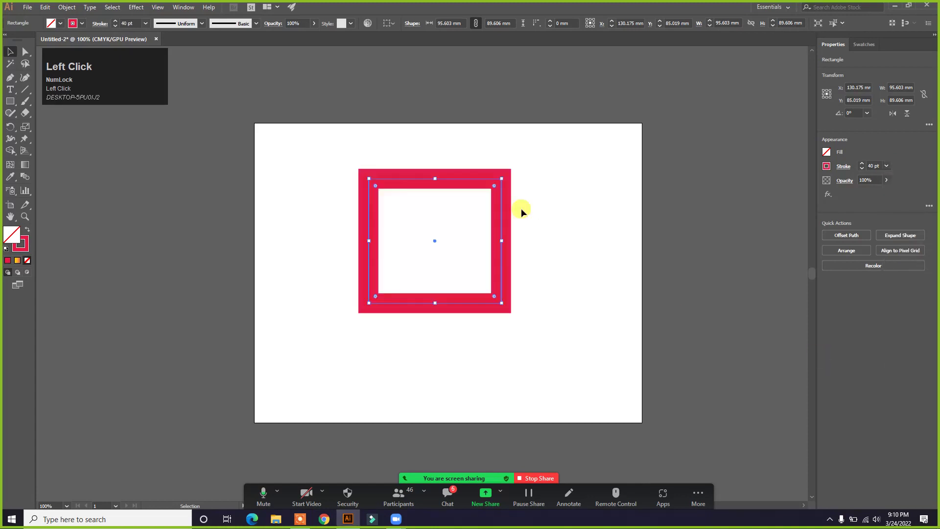
# Set the rectangle's stroke weight to 100 pt, and reduce it to 14 pt for comparison
pyautogui.click(886, 166)
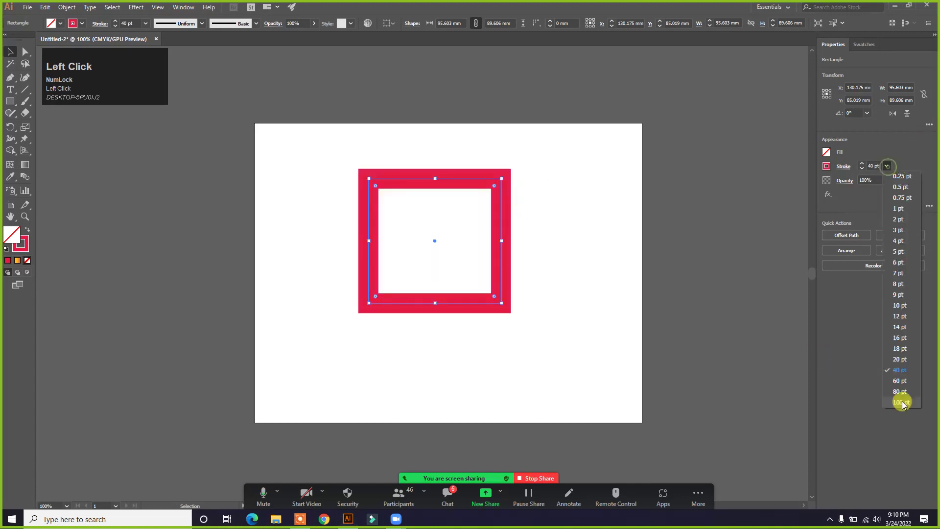
pyautogui.click(901, 403)
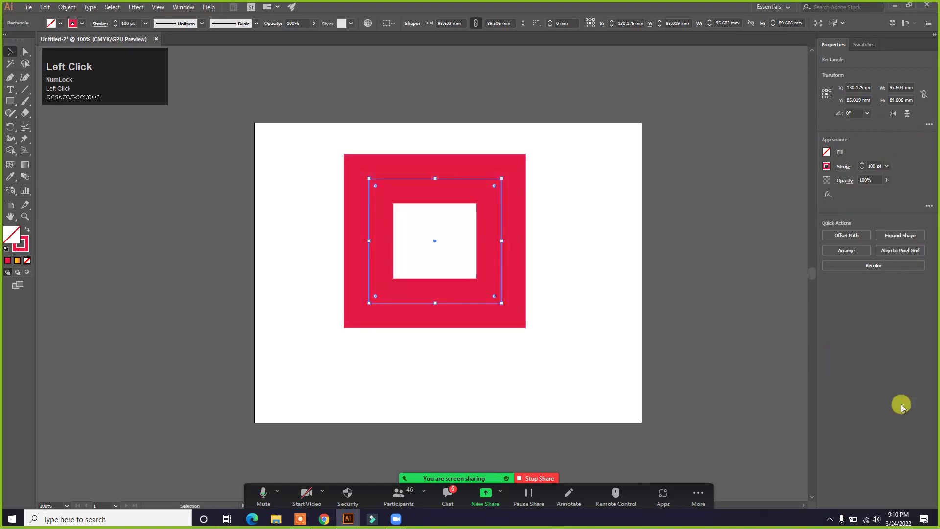
pyautogui.click(890, 167)
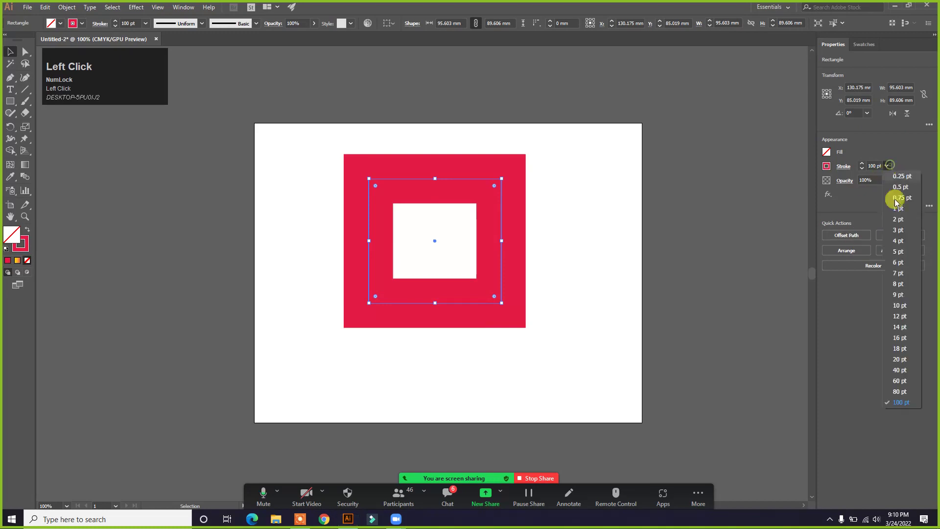
pyautogui.click(900, 328)
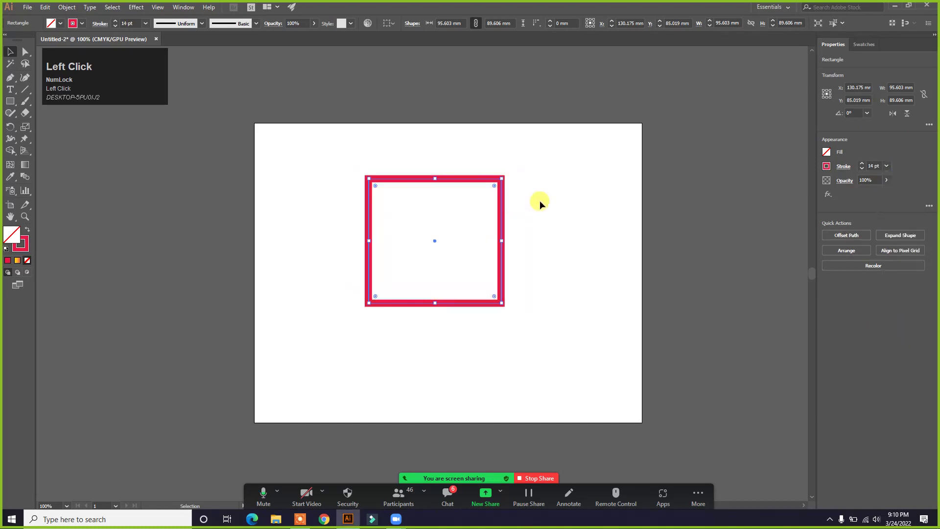
# Change the rectangle's stroke color from red to an orange swatch
pyautogui.click(827, 166)
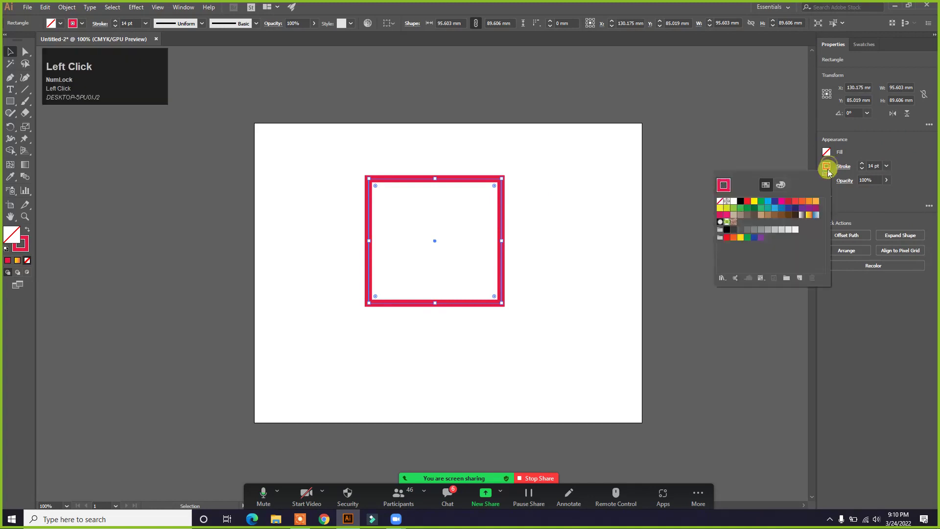
pyautogui.click(802, 201)
pyautogui.click(843, 166)
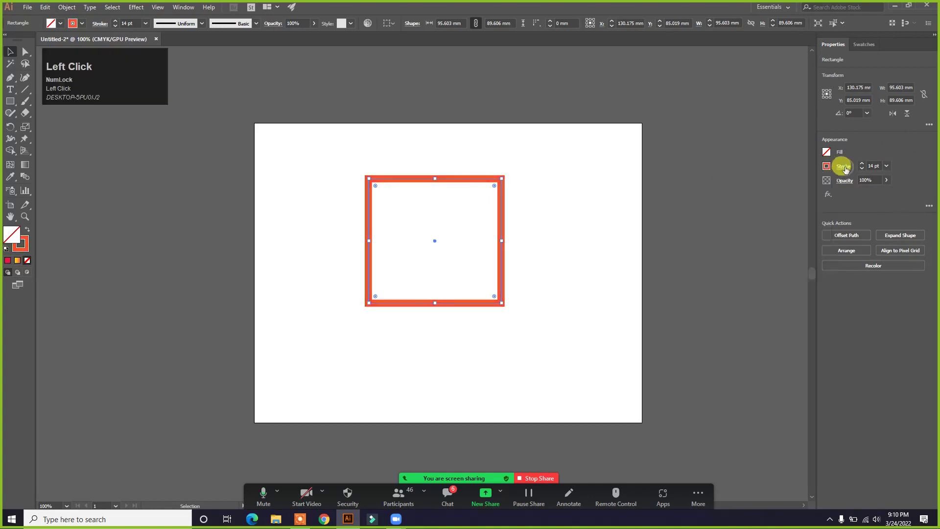
# Display the floating Stroke panel with its full options and place it clear of the rectangle, over the artboard's edge
pyautogui.click(844, 167)
pyautogui.click(683, 146)
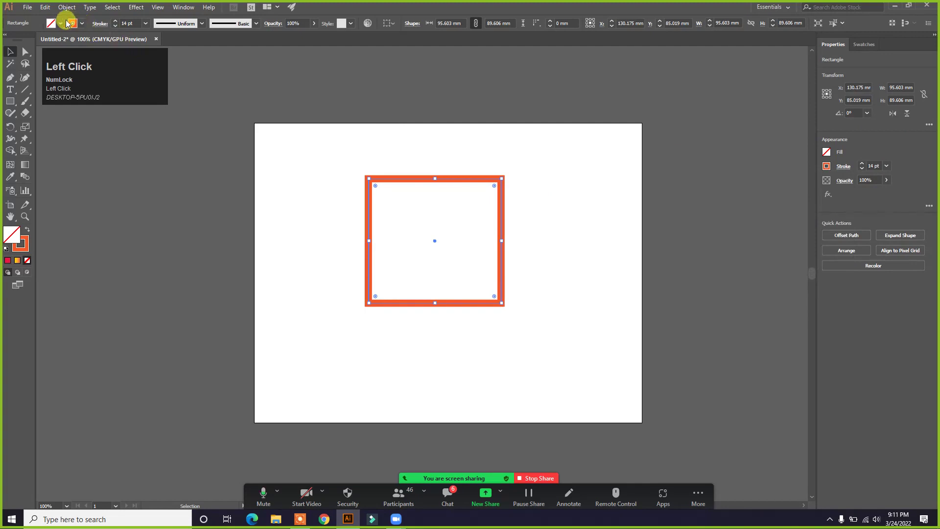
pyautogui.click(184, 8)
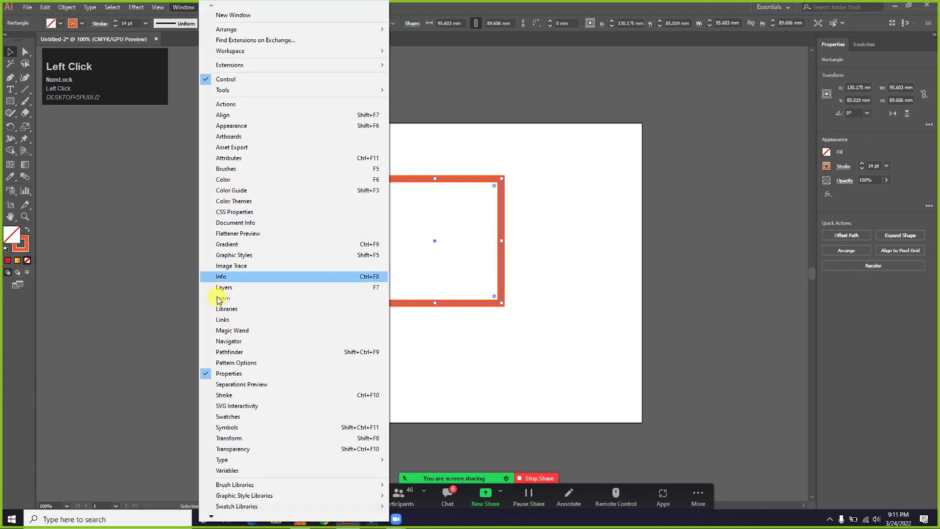
pyautogui.click(227, 395)
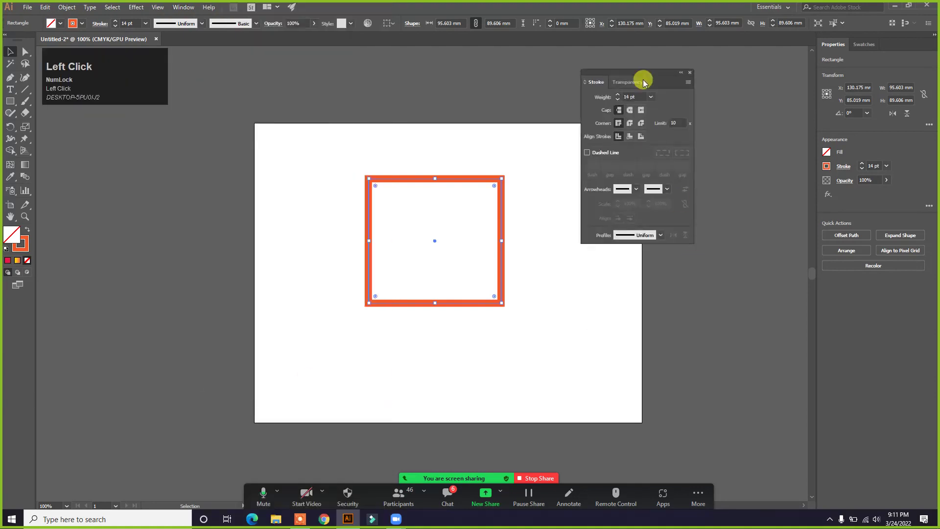
pyautogui.moveTo(652, 74); pyautogui.dragTo(712, 100)
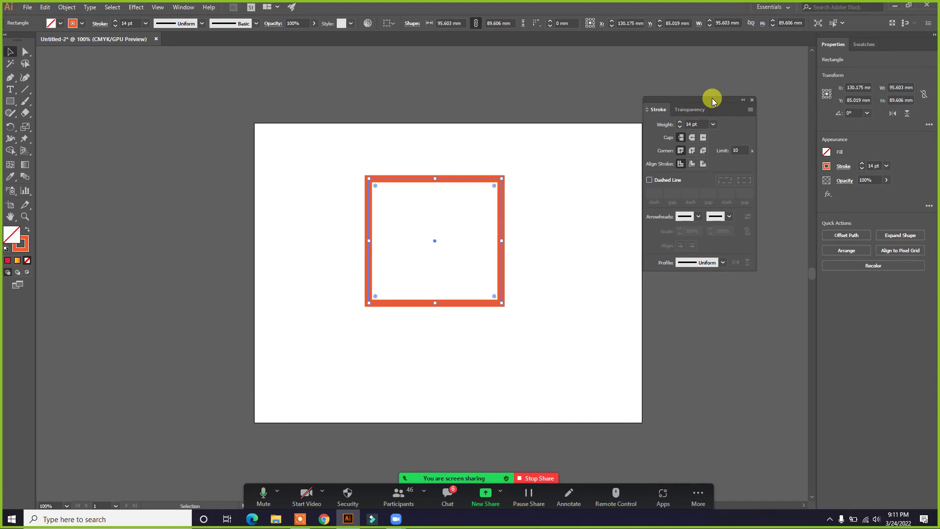
# Delete the orange outlined rectangle so the artboard is empty
pyautogui.click(544, 179)
pyautogui.moveTo(534, 156); pyautogui.dragTo(466, 223)
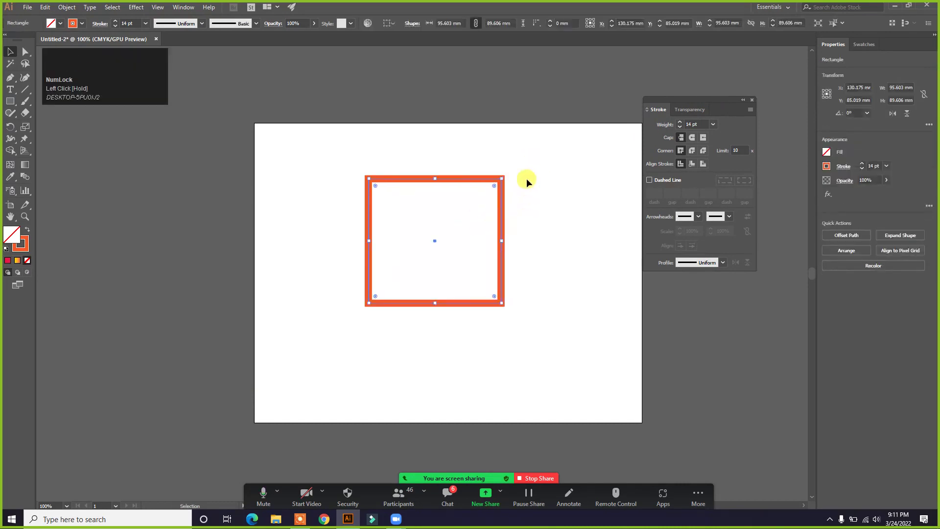
pyautogui.moveTo(526, 178); pyautogui.dragTo(537, 174)
pyautogui.moveTo(466, 236); pyautogui.dragTo(466, 236)
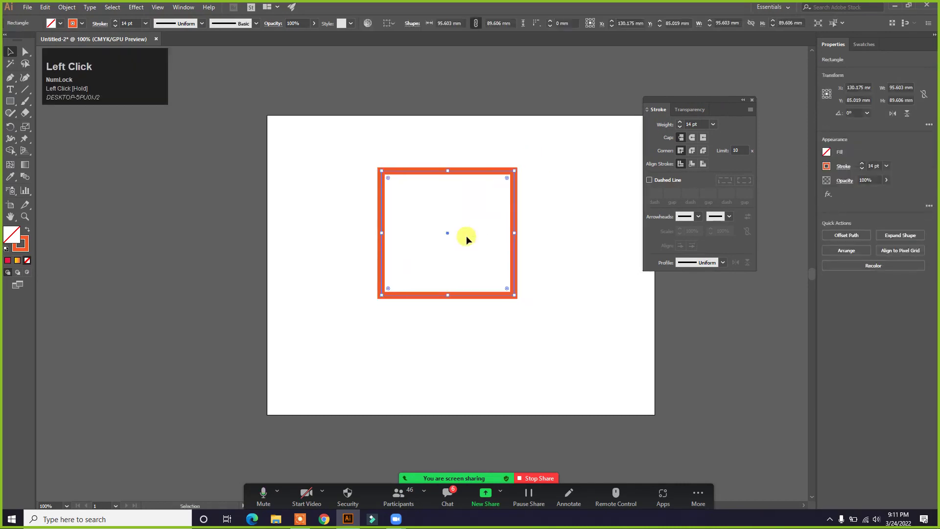
pyautogui.press('Delete')
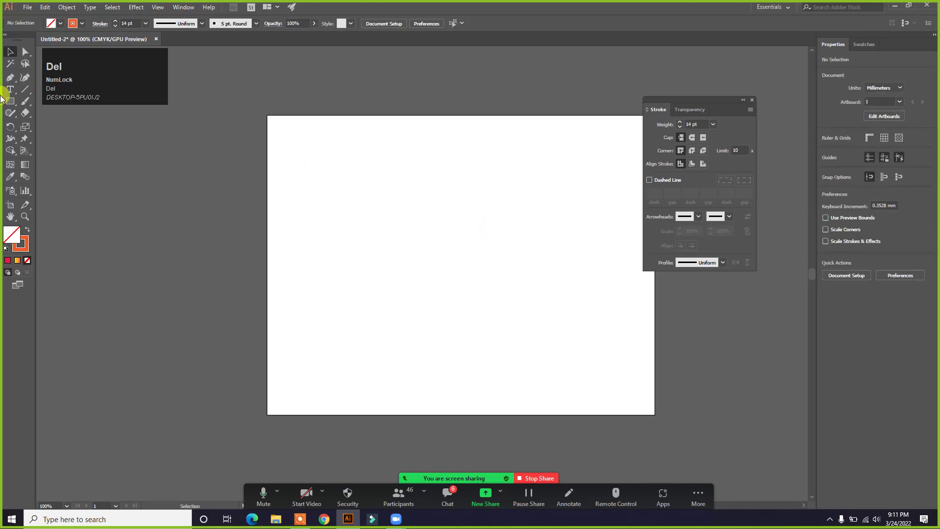
# Activate the Pen tool from its group of anchor point tools
pyautogui.rightClick(12, 76)
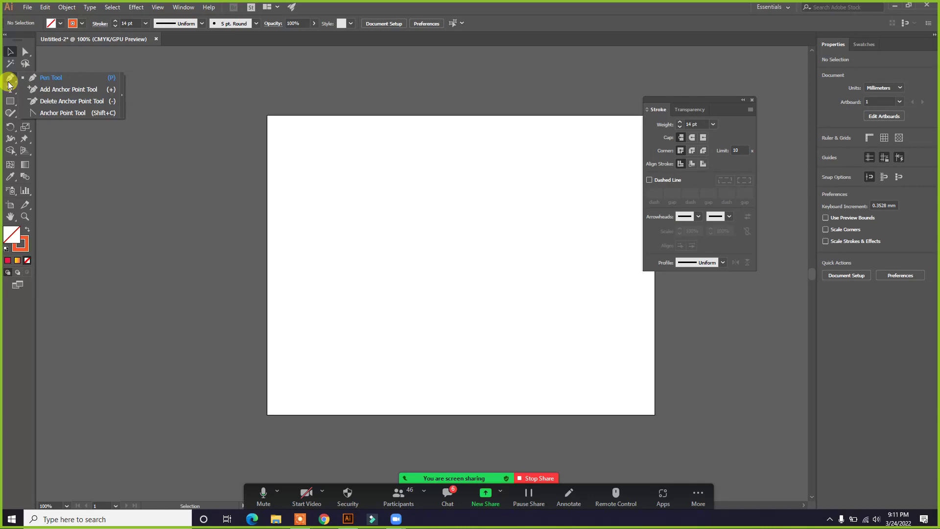
pyautogui.click(49, 78)
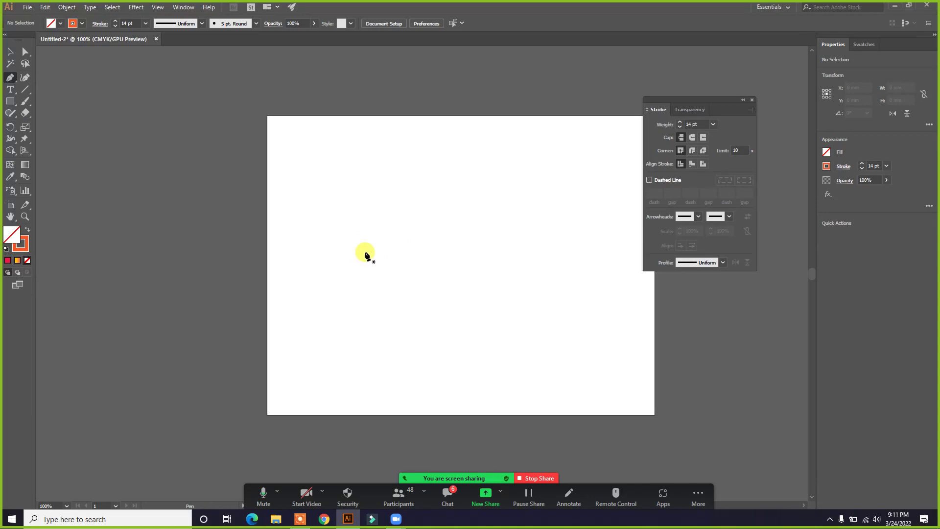
# Try starting a path with a smooth anchor point and long direction handles, undoing each attempt
pyautogui.moveTo(345, 264); pyautogui.dragTo(510, 227)
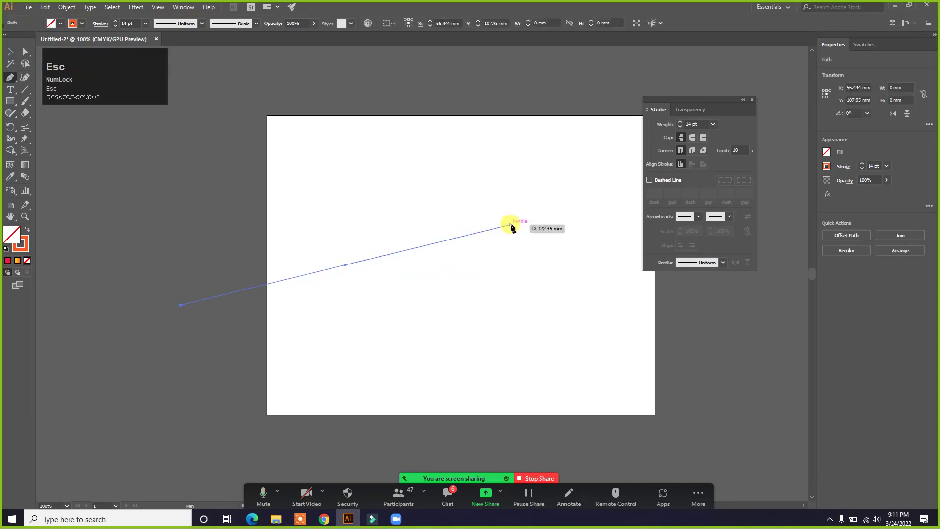
pyautogui.hotkey('ctrl', 'z')
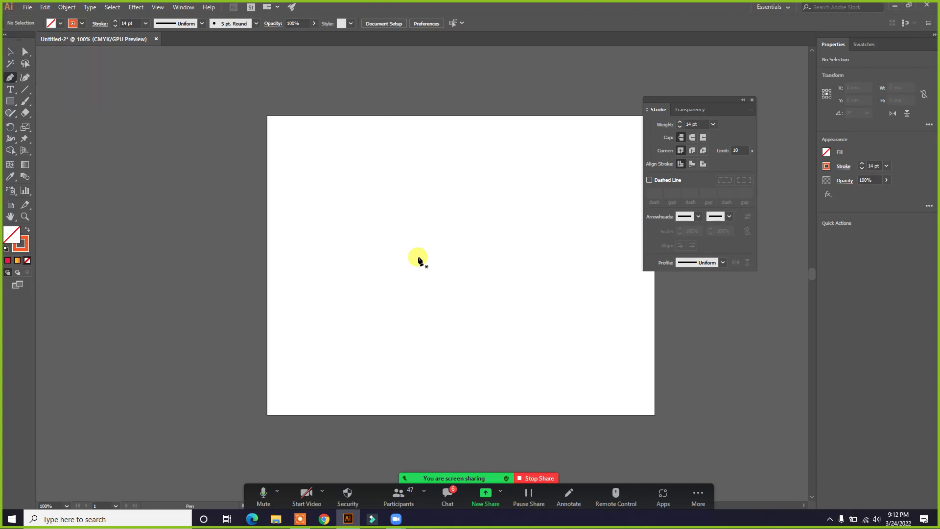
pyautogui.moveTo(420, 261); pyautogui.dragTo(367, 262)
pyautogui.hotkey('ctrl', 'z')
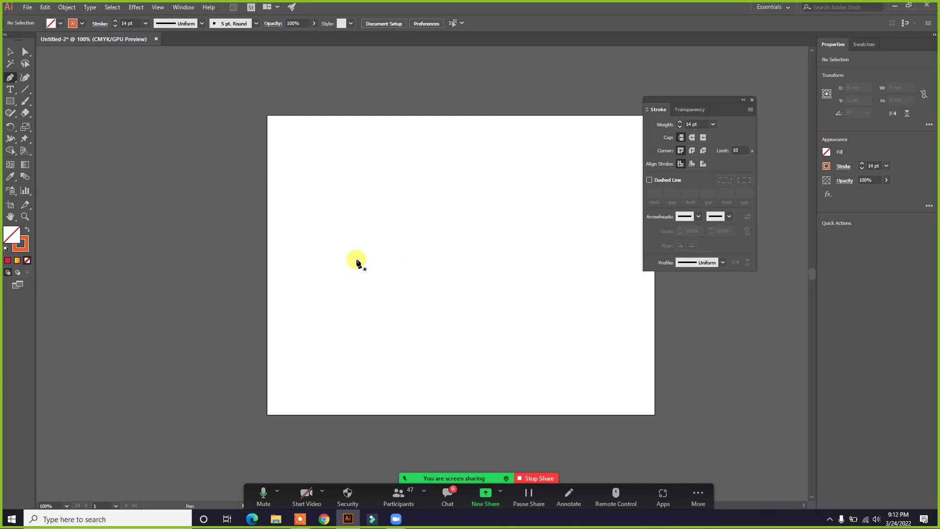
# Draw an open zigzag path of six straight segments across the artboard with the Pen tool
pyautogui.click(357, 262)
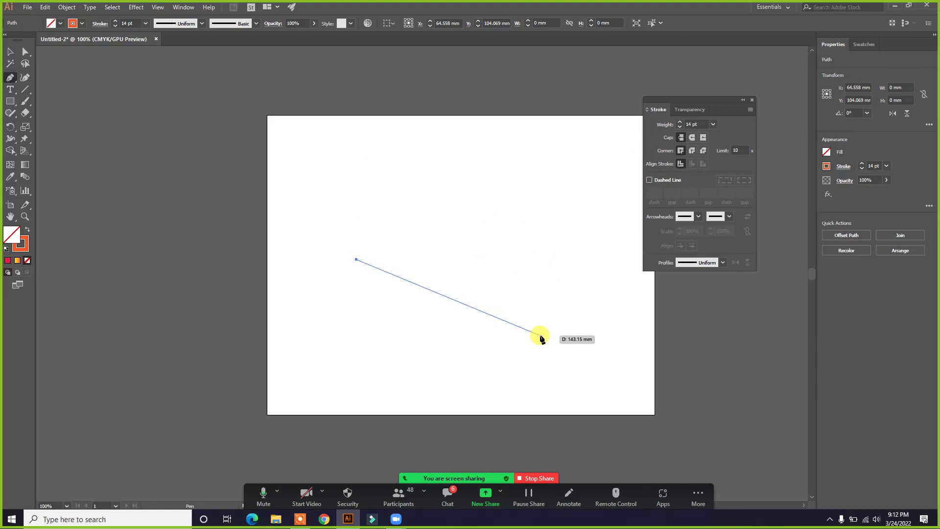
pyautogui.click(514, 207)
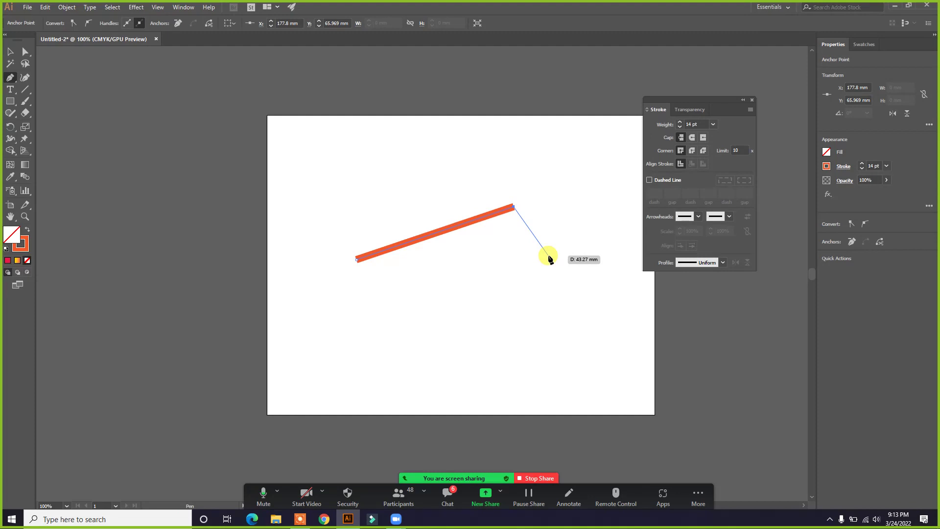
pyautogui.click(444, 349)
pyautogui.click(580, 185)
pyautogui.click(586, 360)
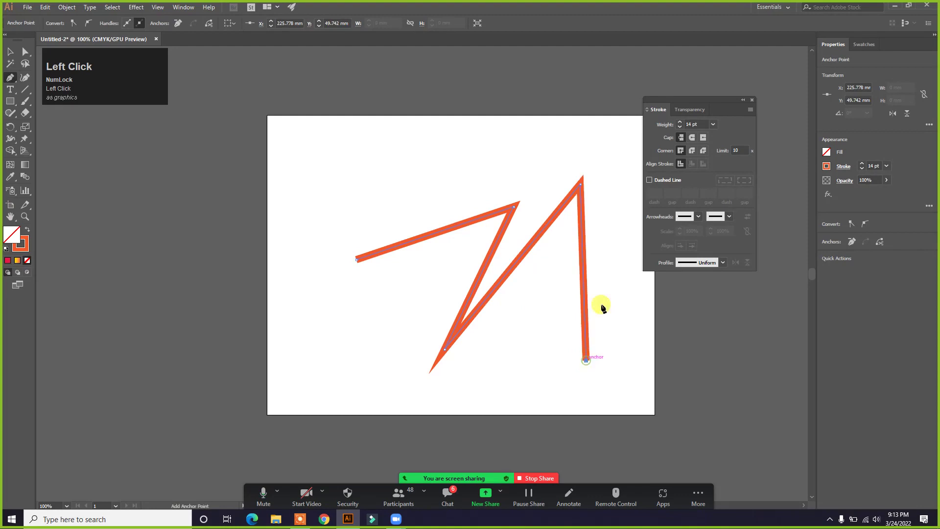
pyautogui.click(620, 152)
pyautogui.click(612, 366)
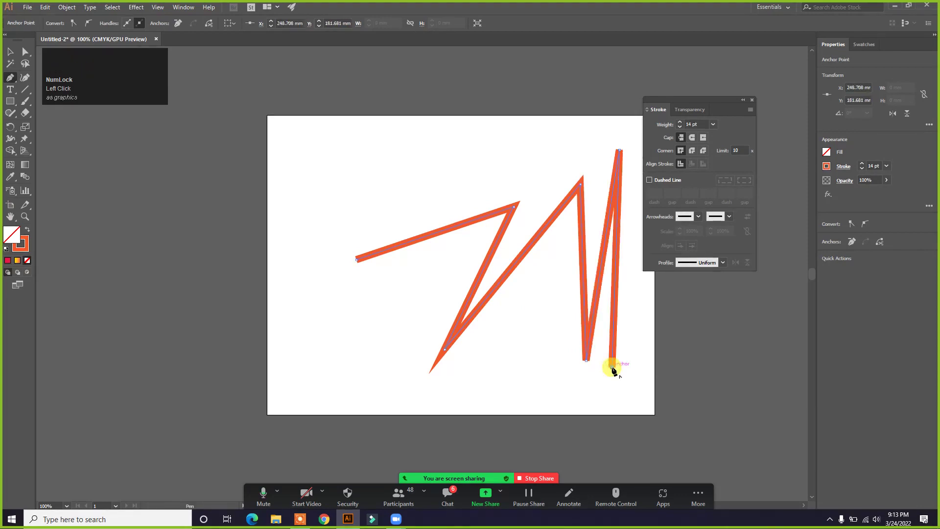
# Undo the zigzag's last anchor point and restore it with redo
pyautogui.press('ctrl')
pyautogui.hotkey('ctrl', 'z')
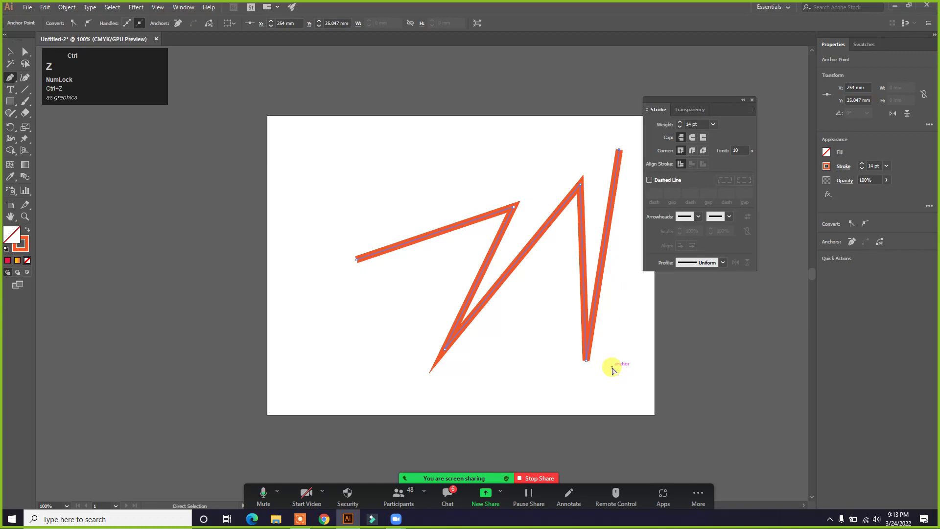
pyautogui.hotkey('ctrl', 'shift', 'z')
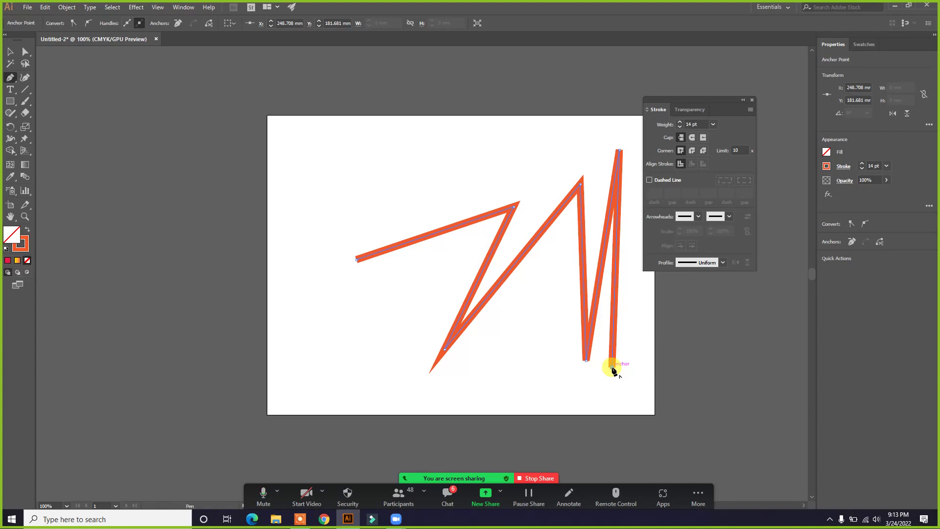
# Extend the path with straight segments past the artboard's lower right corner, along its lower and left edges, and back across its upper part
pyautogui.click(679, 346)
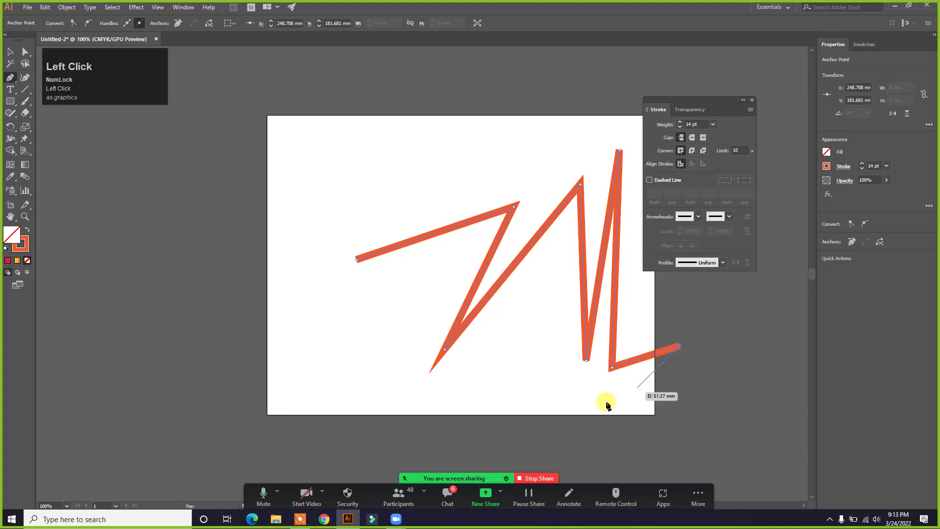
pyautogui.click(690, 406)
pyautogui.click(484, 422)
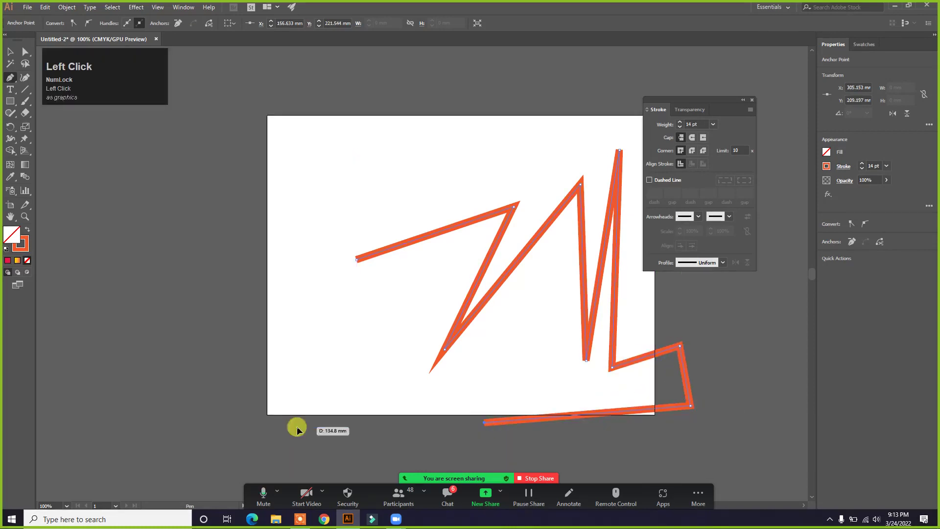
pyautogui.click(297, 427)
pyautogui.click(256, 329)
pyautogui.click(268, 217)
pyautogui.click(321, 157)
pyautogui.click(429, 150)
pyautogui.click(505, 151)
pyautogui.click(541, 122)
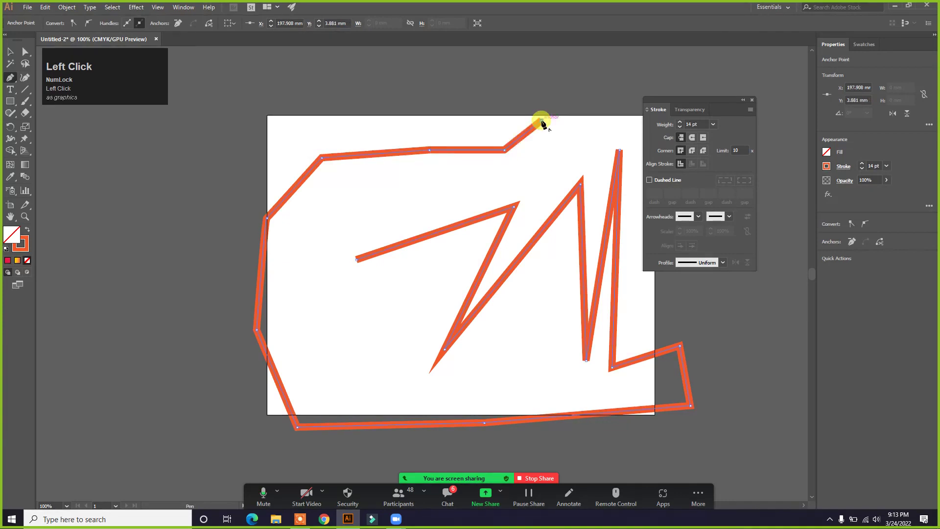
# Continue the path with straight segments above the artboard and down its left side, and end it beyond the lower left corner
pyautogui.click(567, 126)
pyautogui.click(606, 107)
pyautogui.click(544, 53)
pyautogui.scroll(1, 544, 53)
pyautogui.click(342, 77)
pyautogui.click(226, 100)
pyautogui.click(170, 155)
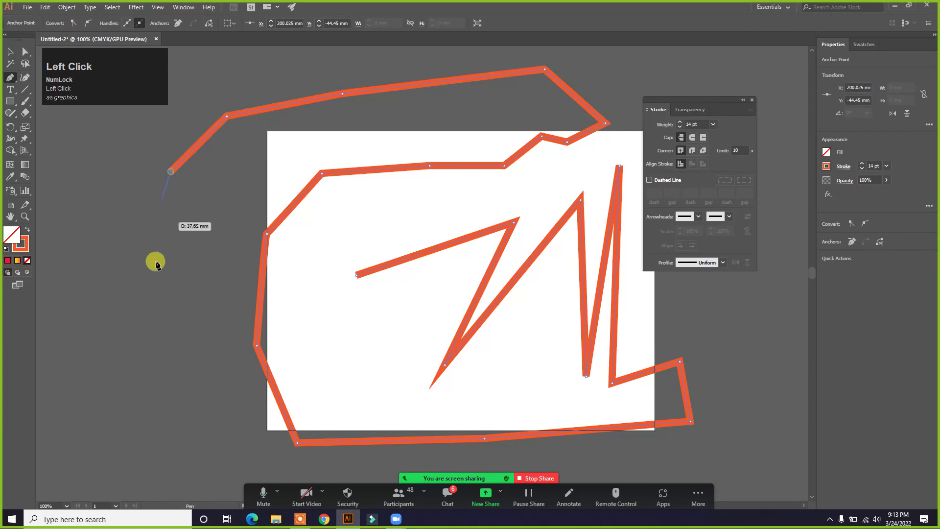
pyautogui.click(155, 268)
pyautogui.click(182, 332)
pyautogui.click(222, 280)
pyautogui.click(220, 371)
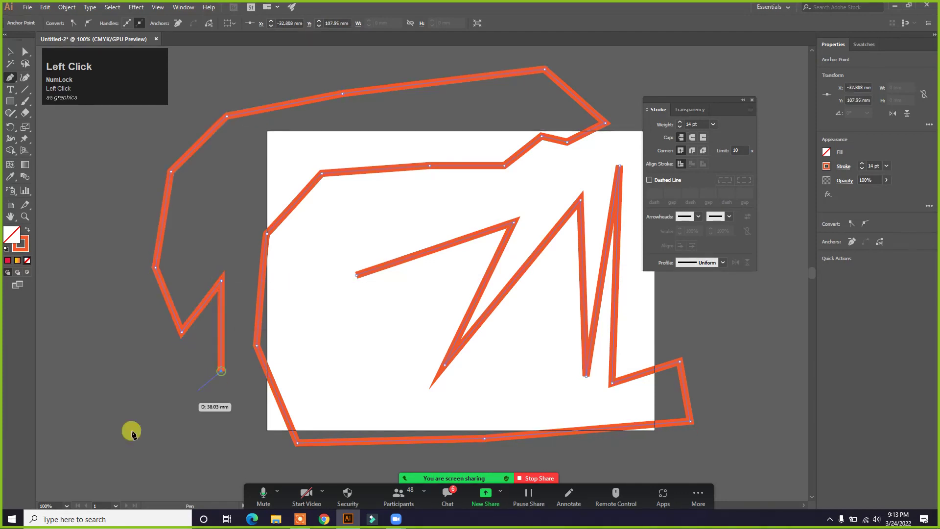
pyautogui.click(130, 432)
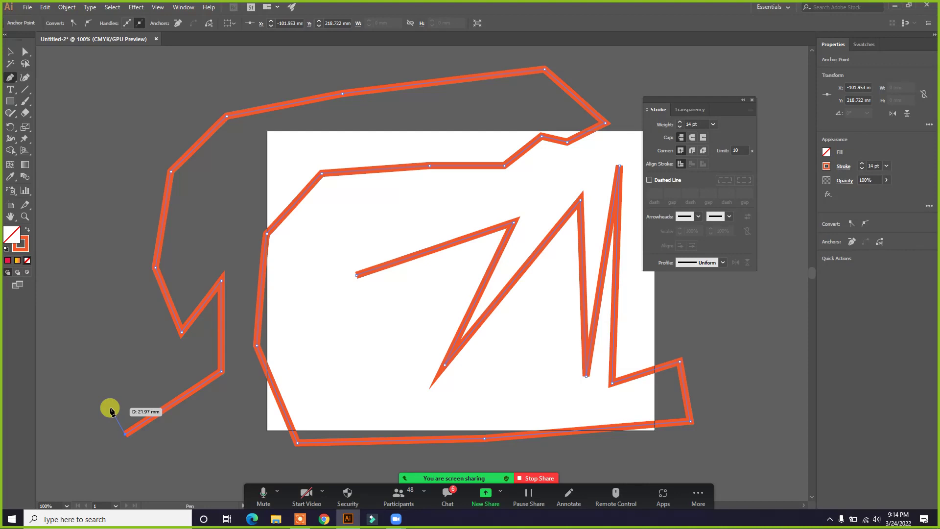
pyautogui.press('Escape')
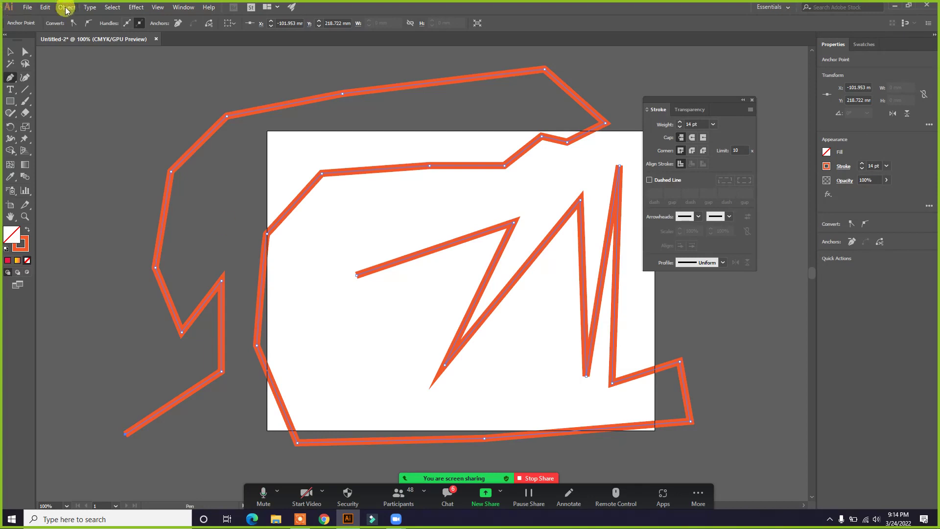
# Magnify the screen and examine the Undo Pen and Redo commands with their keyboard shortcuts
pyautogui.click(46, 8)
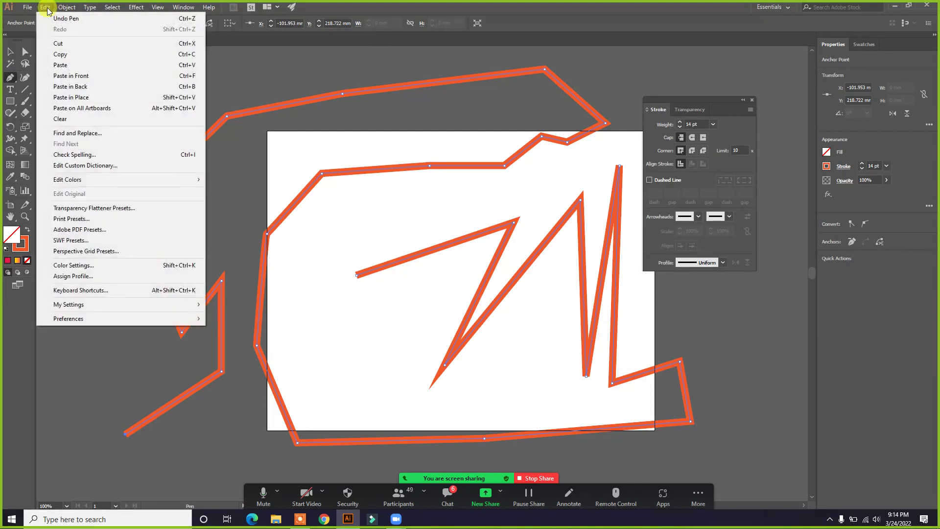
pyautogui.press('super+equal')
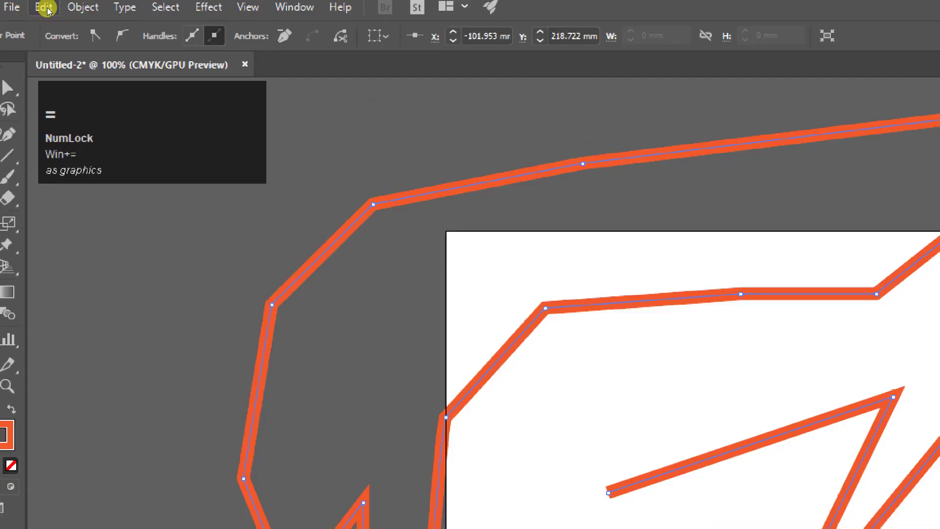
pyautogui.click(45, 8)
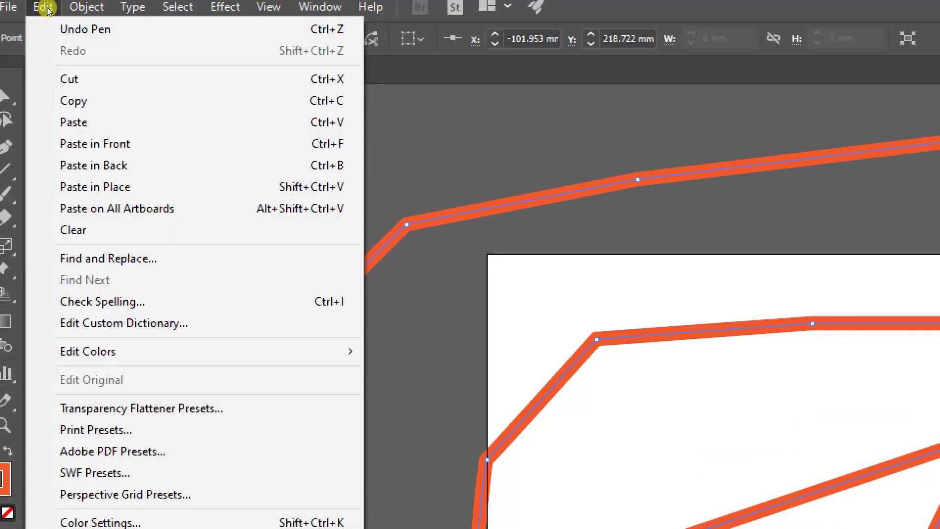
pyautogui.click(65, 30)
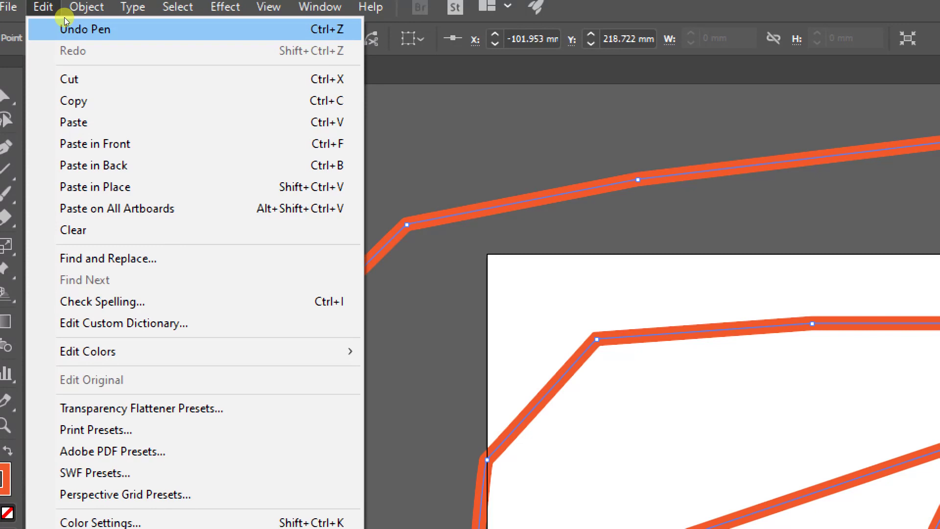
# Undo the Pen path's anchor points one at a time back to its first anchor point
pyautogui.press('super+Escape')
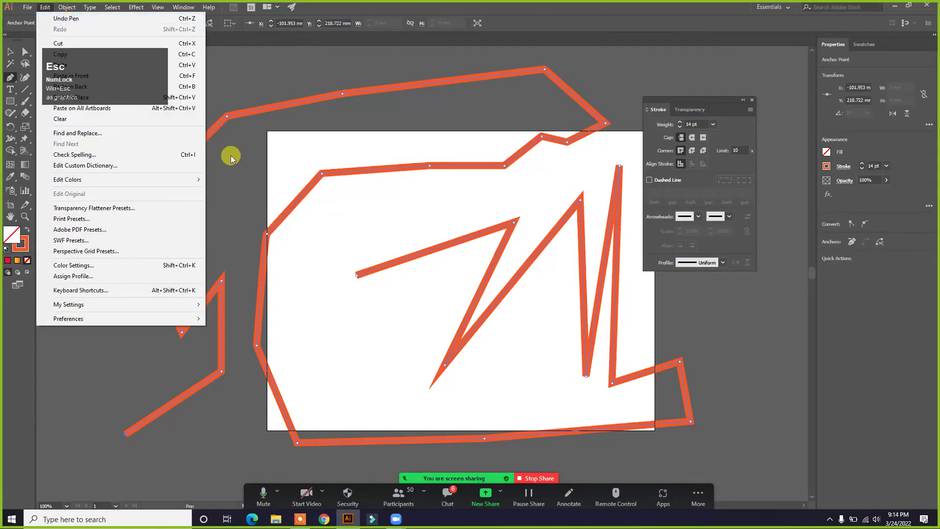
pyautogui.click(43, 7)
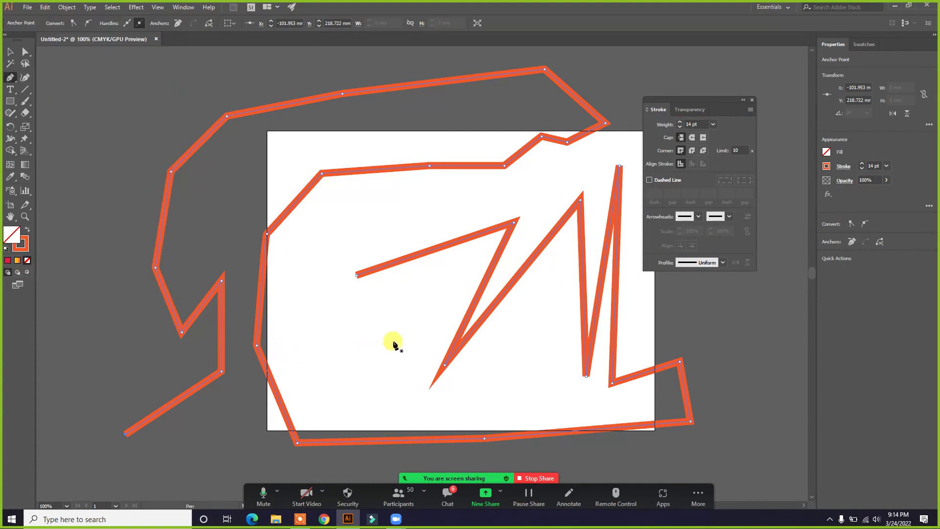
pyautogui.hotkey('ctrl', 'z')
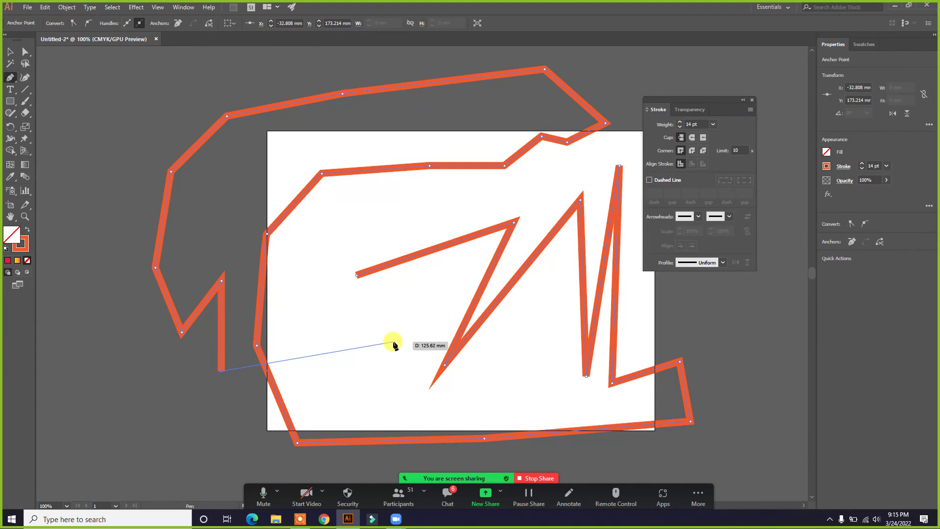
pyautogui.hotkey('ctrl', 'z')
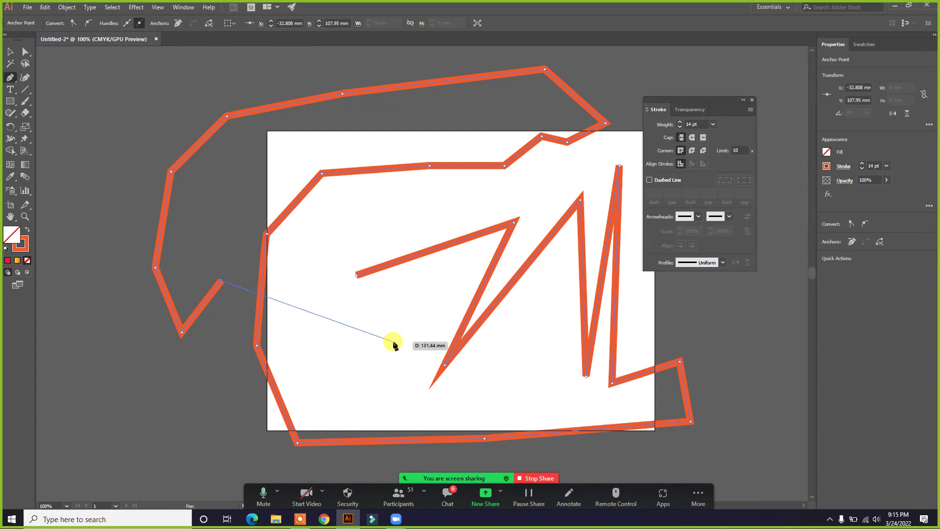
pyautogui.hotkey('ctrl', 'z')
pyautogui.hotkey('ctrl', 'z')
pyautogui.hotkey('ctrl', 'z')
pyautogui.hotkey('ctrl', 'z')
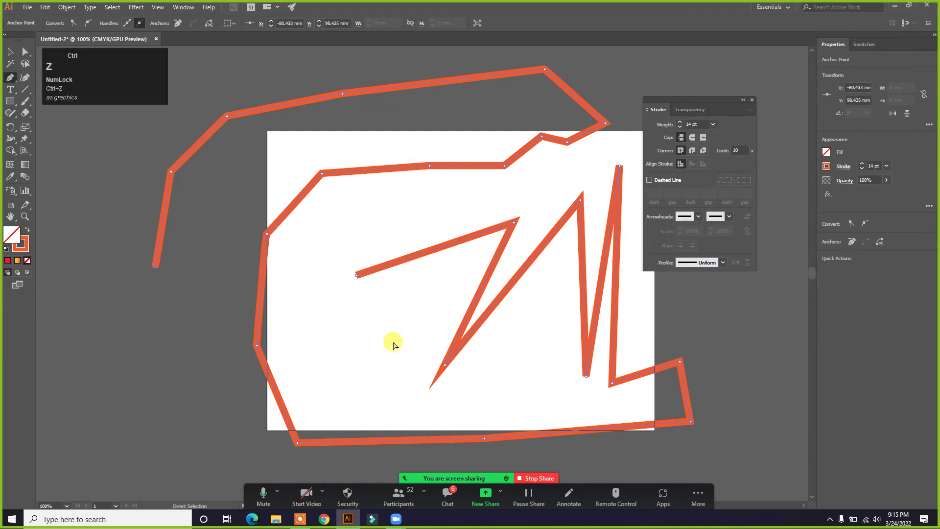
pyautogui.hotkey('ctrl', 'z')
pyautogui.hotkey('ctrl', 'z')
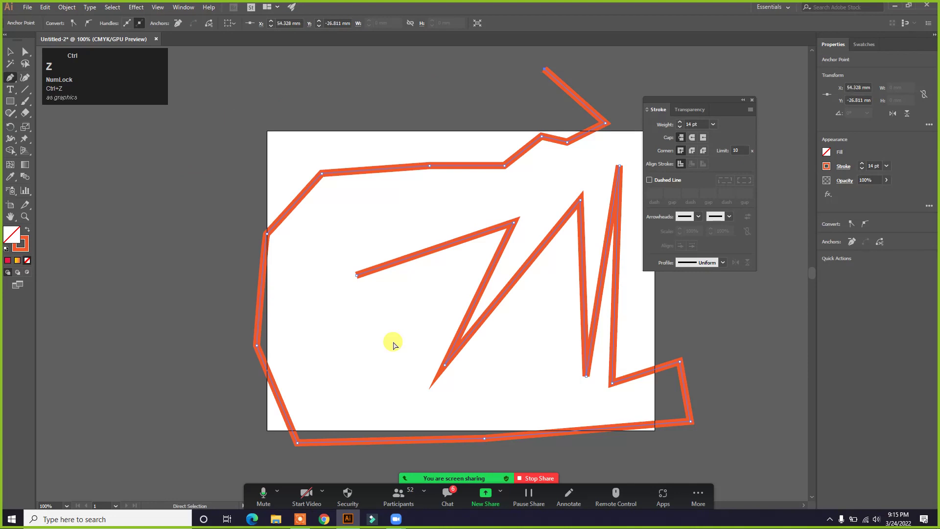
pyautogui.hotkey('ctrl', 'z')
pyautogui.hotkey('ctrl', 'z')
pyautogui.hotkey('ctrl', 'z')
pyautogui.hotkey('ctrl', 'z')
pyautogui.hotkey('ctrl', 'z')
pyautogui.hotkey('ctrl', 'z')
pyautogui.hotkey('ctrl', 'z')
pyautogui.hotkey('ctrl', 'z')
pyautogui.hotkey('ctrl', 'z')
pyautogui.hotkey('ctrl', 'z')
pyautogui.hotkey('ctrl', 'z')
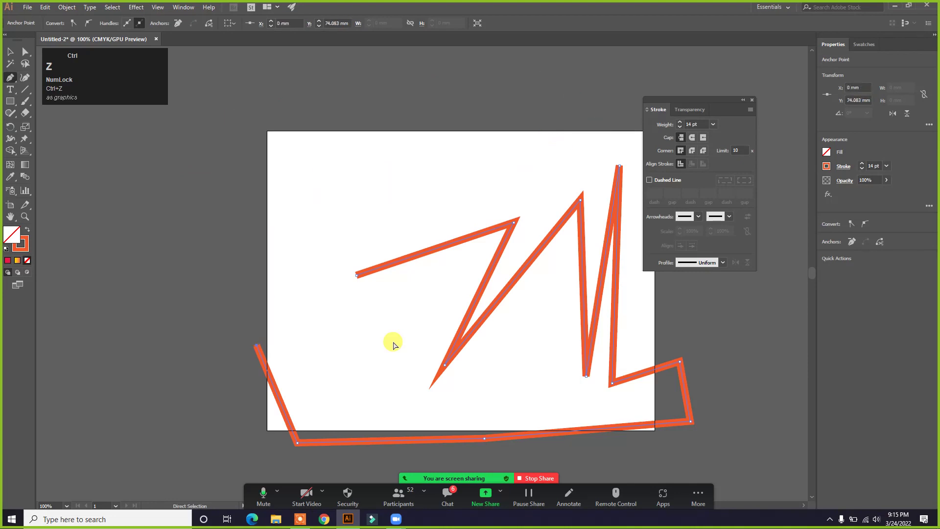
pyautogui.hotkey('ctrl', 'z')
pyautogui.hotkey('ctrl', 'z')
pyautogui.hotkey('ctrl', 'z')
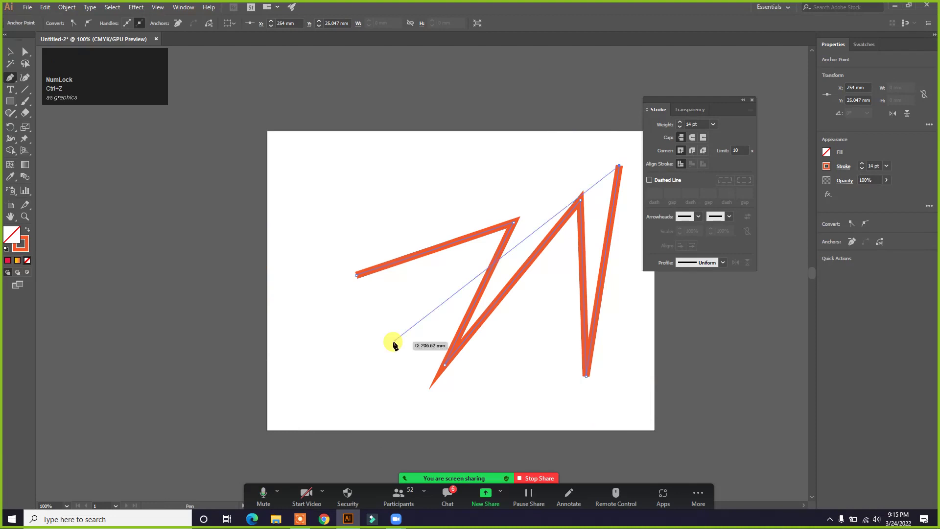
pyautogui.hotkey('ctrl', 'z')
pyautogui.hotkey('ctrl', 'z')
pyautogui.hotkey('ctrl', 'z')
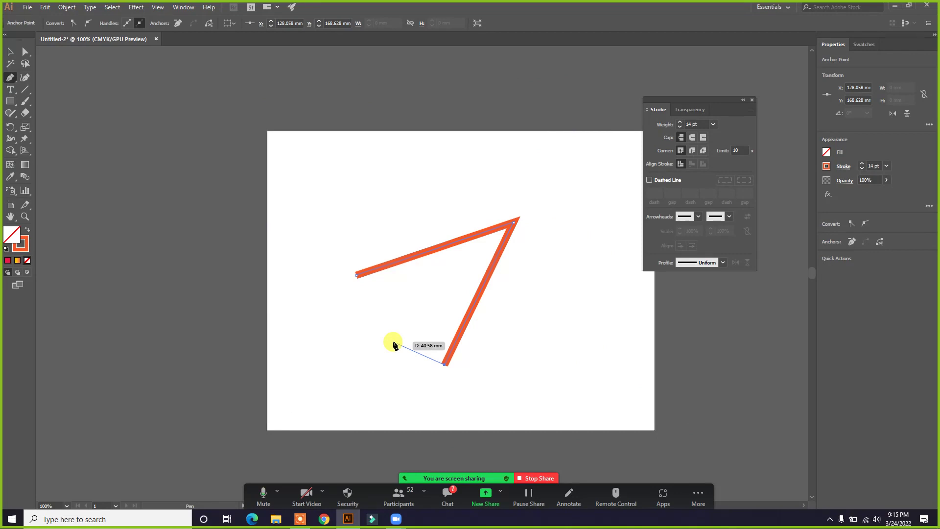
pyautogui.hotkey('ctrl', 'z')
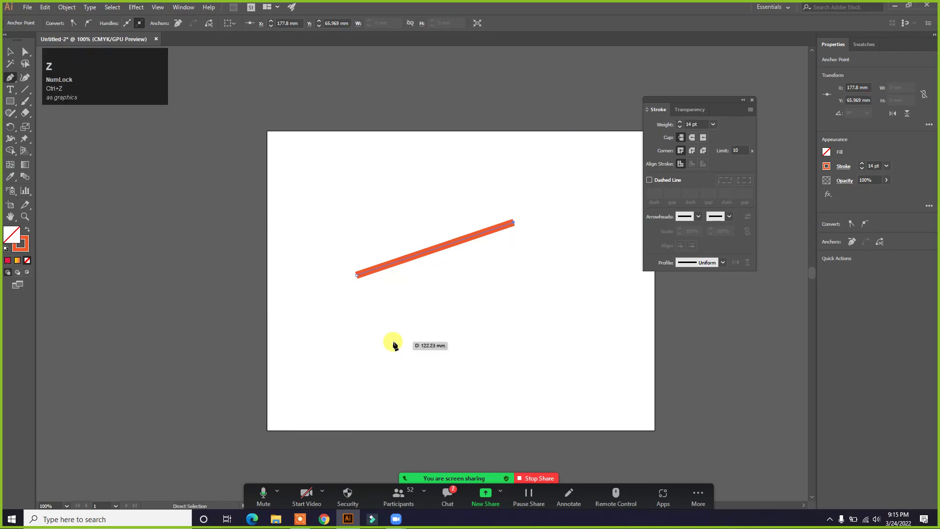
pyautogui.hotkey('ctrl', 'z')
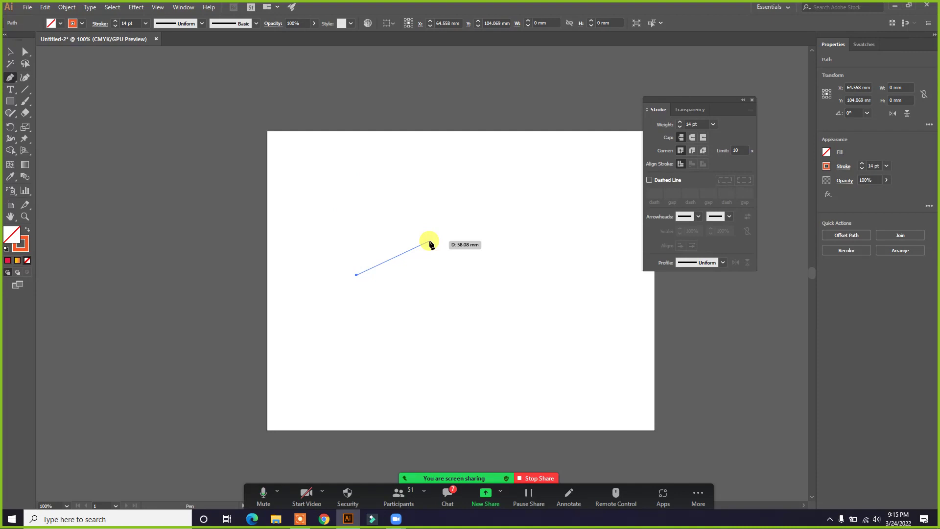
# Redo all the undone Pen anchor points up to the path's end beyond the artboard's lower left corner
pyautogui.press('ctrl')
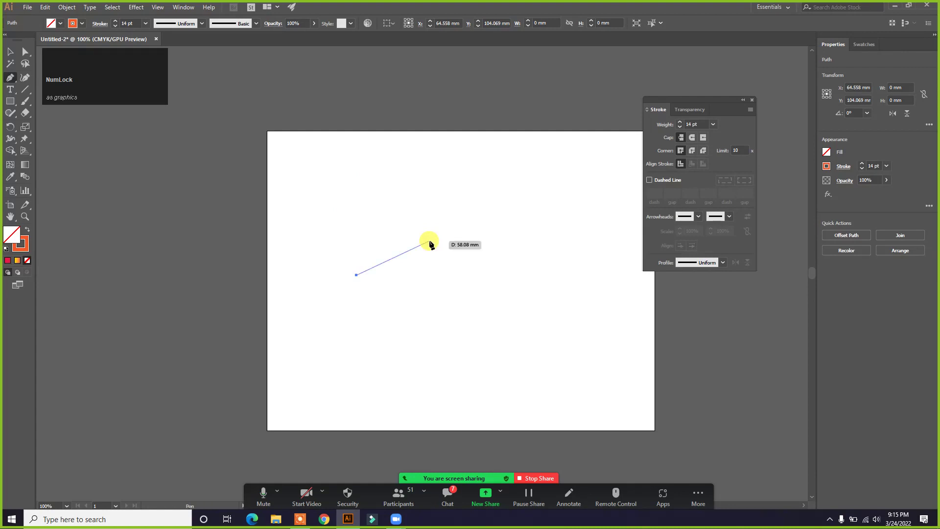
pyautogui.press('ctrl')
pyautogui.press('shift')
pyautogui.hotkey('ctrl', 'shift', 'z')
pyautogui.hotkey('ctrl', 'shift', 'z')
pyautogui.hotkey('ctrl', 'shift', 'z')
pyautogui.hotkey('ctrl', 'shift', 'z')
pyautogui.hotkey('ctrl', 'shift', 'z')
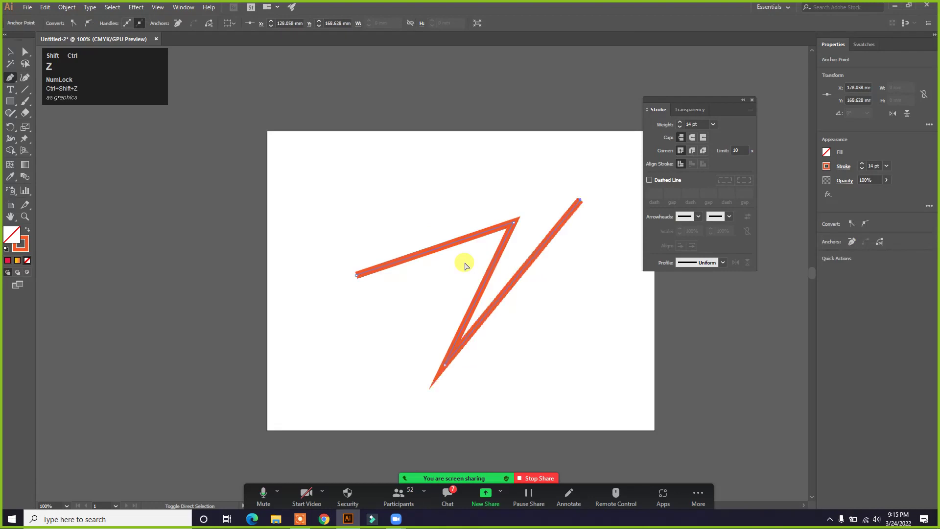
pyautogui.hotkey('ctrl', 'shift', 'z')
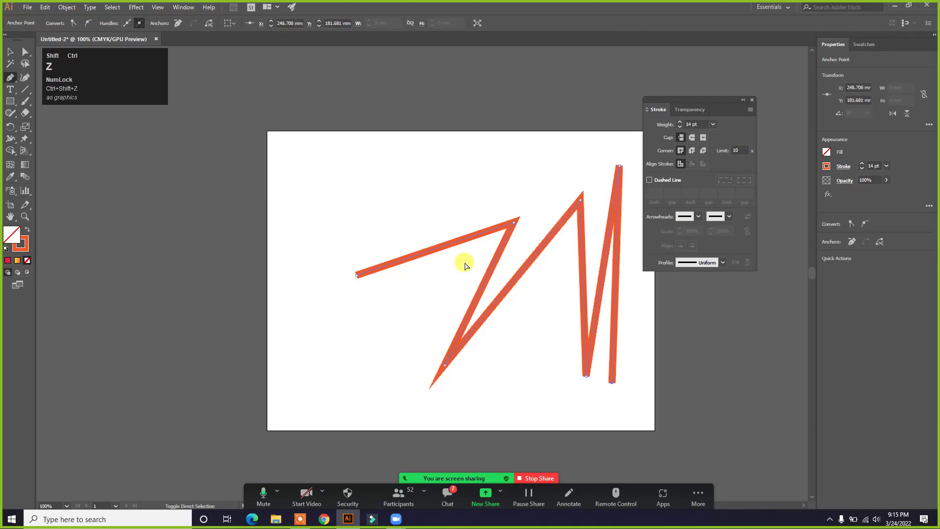
pyautogui.hotkey('ctrl', 'shift', 'z')
pyautogui.hotkey('ctrl', 'shift', 'z')
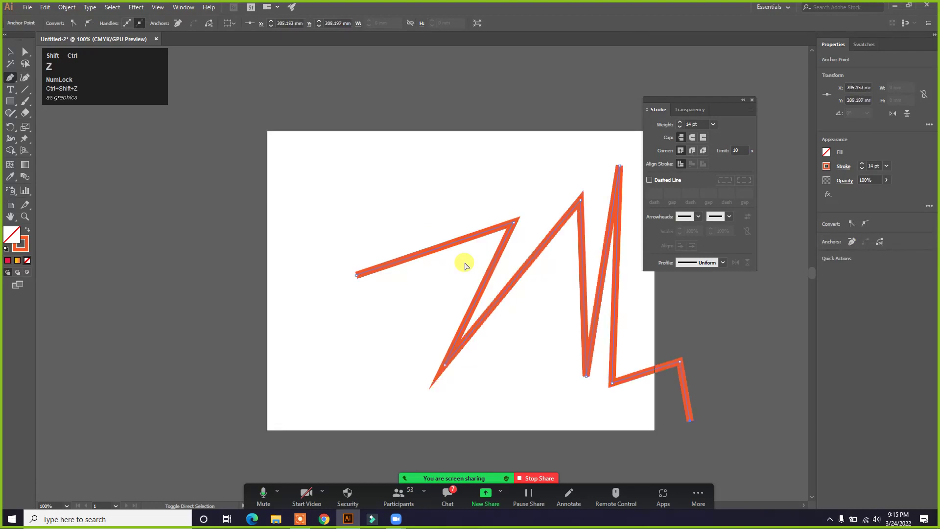
pyautogui.hotkey('ctrl', 'shift', 'z')
pyautogui.hotkey('ctrl', 'shift', 'z')
pyautogui.hotkey('ctrl', 'shift', 'z')
pyautogui.hotkey('ctrl', 'shift', 'z')
pyautogui.hotkey('ctrl', 'shift', 'z')
pyautogui.hotkey('ctrl', 'shift', 'z')
pyautogui.hotkey('ctrl', 'shift', 'z')
pyautogui.hotkey('ctrl', 'shift', 'z')
pyautogui.hotkey('ctrl', 'shift', 'z')
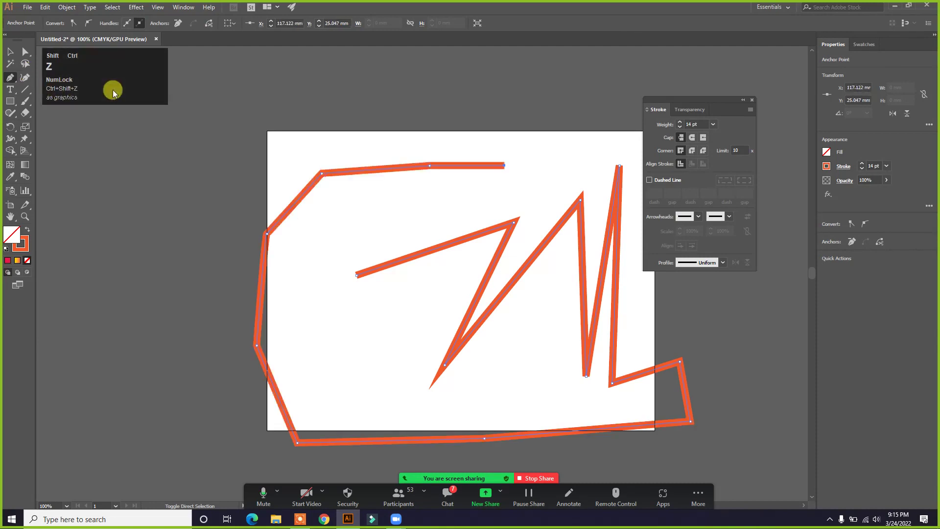
pyautogui.hotkey('ctrl', 'shift', 'z')
pyautogui.hotkey('ctrl', 'shift', 'z')
pyautogui.hotkey('ctrl', 'shift', 'z')
pyautogui.hotkey('ctrl', 'shift', 'z')
pyautogui.hotkey('ctrl', 'shift', 'z')
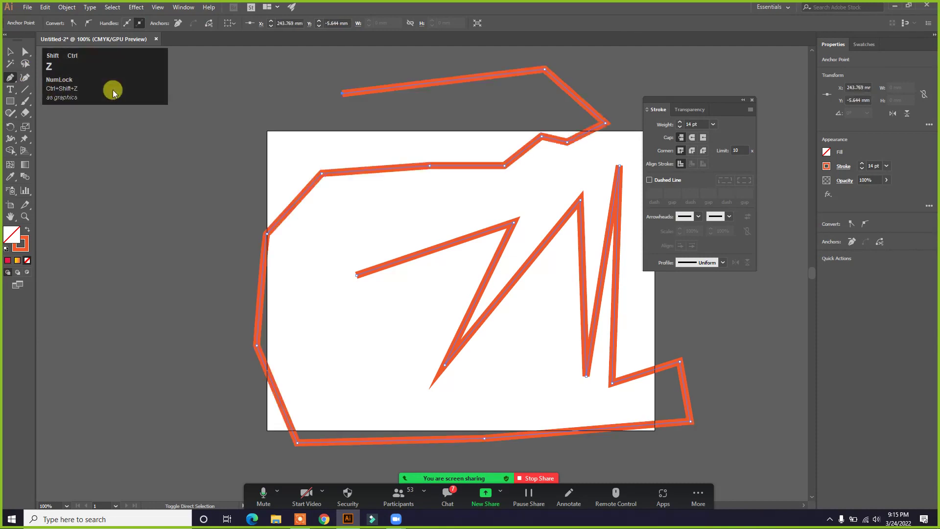
pyautogui.hotkey('ctrl', 'shift', 'z')
pyautogui.hotkey('ctrl', 'shift', 'z')
pyautogui.hotkey('ctrl', 'shift', 'z')
pyautogui.hotkey('ctrl', 'shift', 'z')
pyautogui.hotkey('ctrl', 'shift', 'z')
pyautogui.hotkey('ctrl', 'shift', 'z')
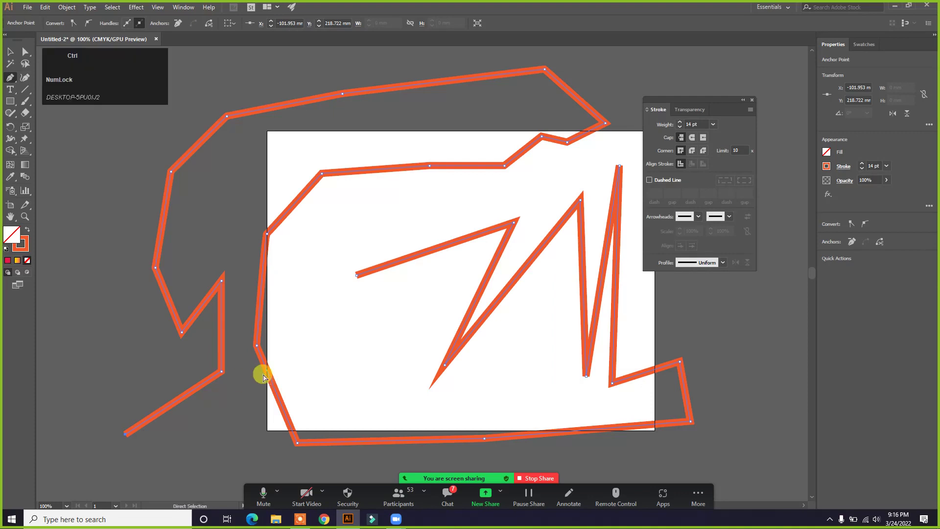
# Undo every anchor point of the Pen path, including the first one, to clear the artboard
pyautogui.hotkey('ctrl', 'z')
pyautogui.hotkey('ctrl', 'z')
pyautogui.hotkey('ctrl', 'z')
pyautogui.hotkey('ctrl', 'z')
pyautogui.hotkey('ctrl', 'z')
pyautogui.hotkey('ctrl', 'z')
pyautogui.hotkey('ctrl', 'z')
pyautogui.hotkey('ctrl', 'z')
pyautogui.hotkey('ctrl', 'z')
pyautogui.hotkey('ctrl', 'z')
pyautogui.hotkey('ctrl', 'z')
pyautogui.hotkey('ctrl', 'z')
pyautogui.hotkey('ctrl', 'z')
pyautogui.hotkey('ctrl', 'z')
pyautogui.hotkey('ctrl', 'z')
pyautogui.hotkey('ctrl', 'z')
pyautogui.hotkey('ctrl', 'z')
pyautogui.hotkey('ctrl', 'z')
pyautogui.hotkey('ctrl', 'z')
pyautogui.hotkey('ctrl', 'z')
pyautogui.hotkey('ctrl', 'z')
pyautogui.hotkey('ctrl', 'z')
pyautogui.hotkey('ctrl', 'z')
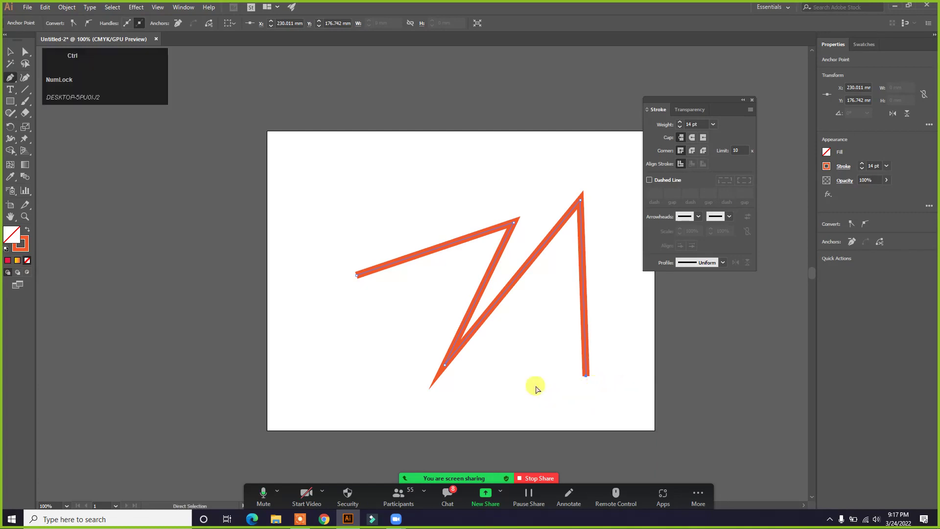
pyautogui.hotkey('ctrl', 'z')
pyautogui.hotkey('ctrl', 'z')
pyautogui.hotkey('ctrl', 'z')
pyautogui.hotkey('ctrl', 'z')
pyautogui.hotkey('ctrl', 'z')
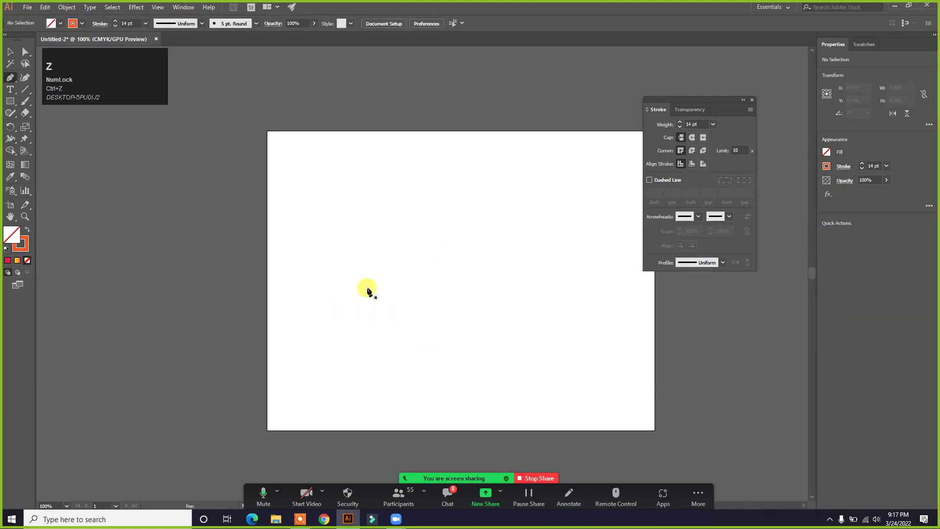
pyautogui.click(343, 272)
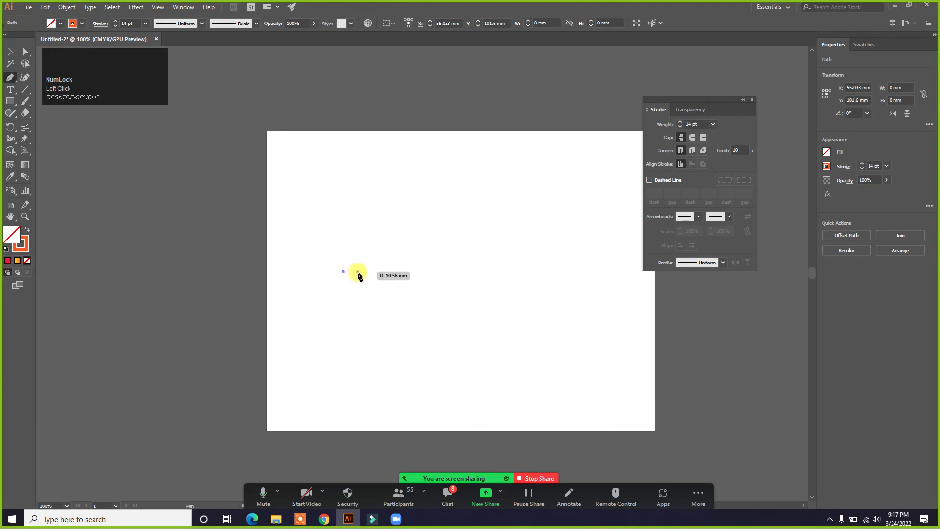
pyautogui.hotkey('ctrl', 'z')
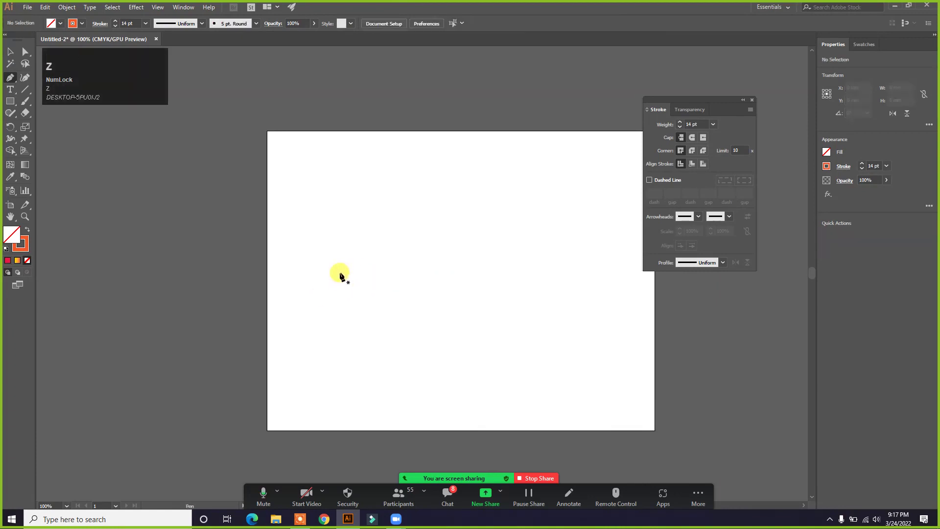
pyautogui.click(339, 273)
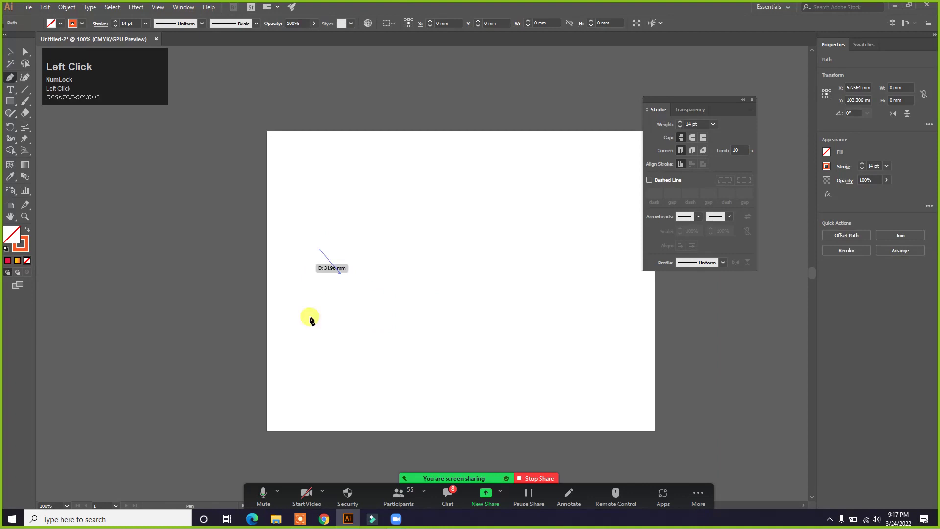
pyautogui.hotkey('ctrl', 'z')
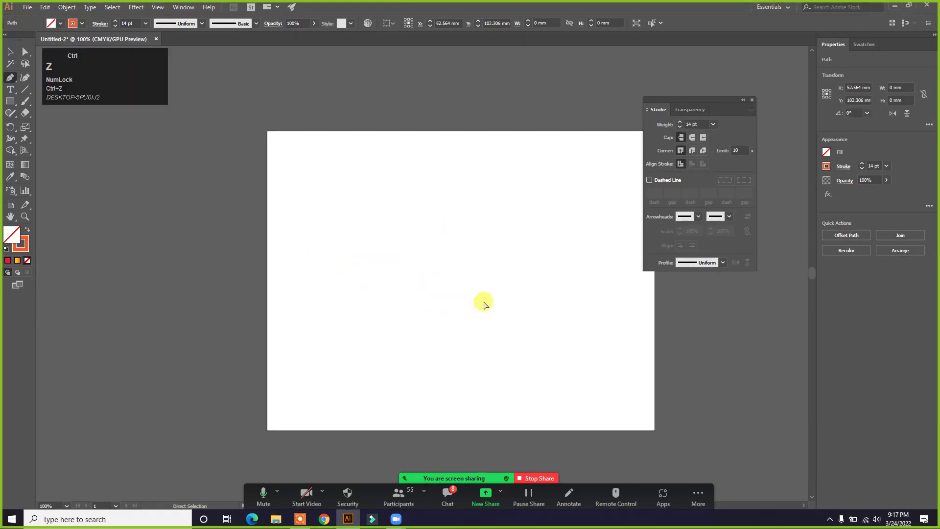
pyautogui.moveTo(335, 276); pyautogui.dragTo(546, 222)
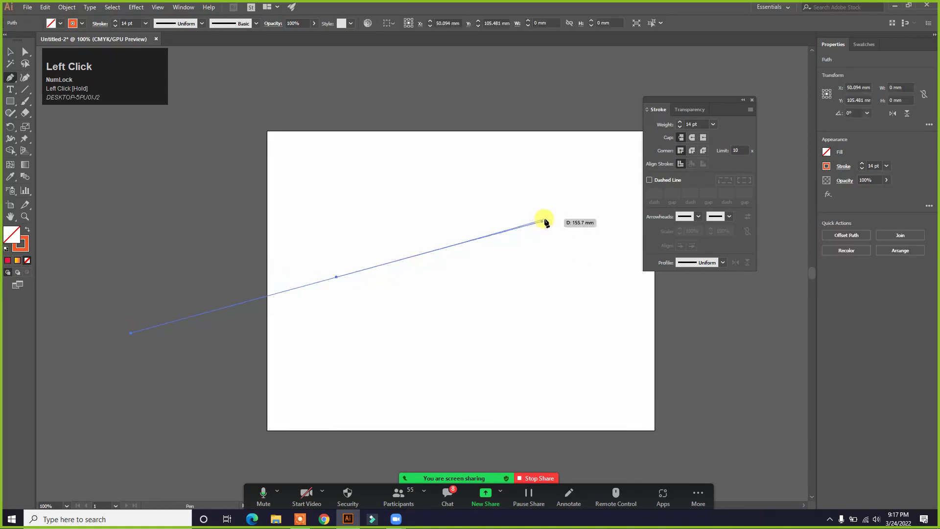
pyautogui.hotkey('ctrl', 'z')
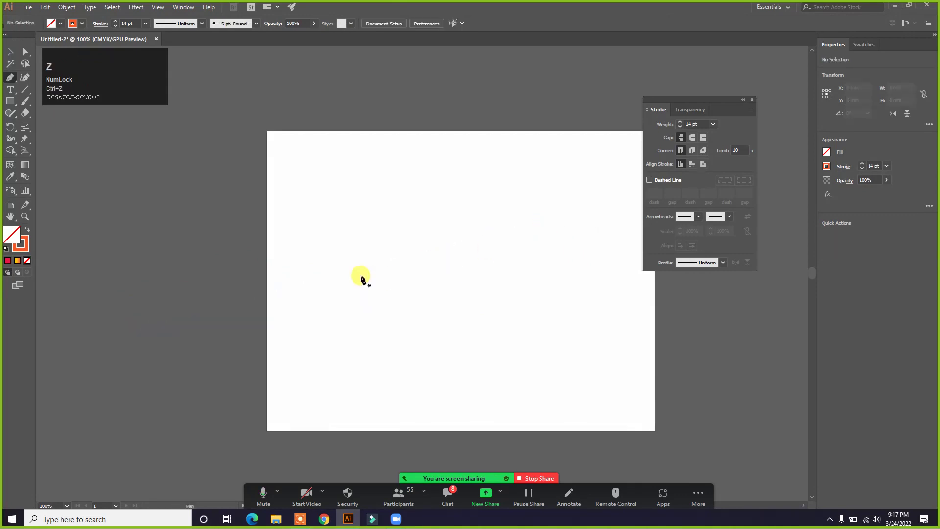
# Draw a horizontal straight Pen segment about 111 mm long across the middle of the artboard and end the path
pyautogui.click(350, 275)
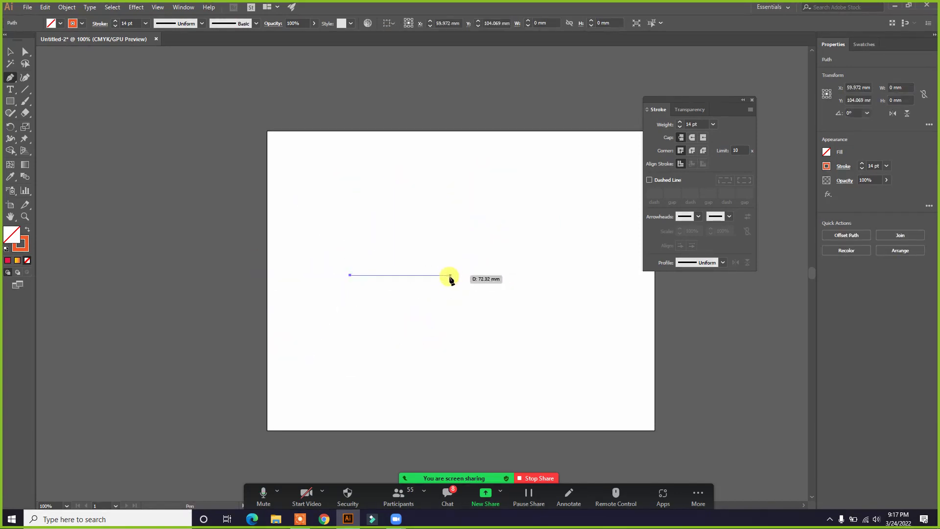
pyautogui.press('shift')
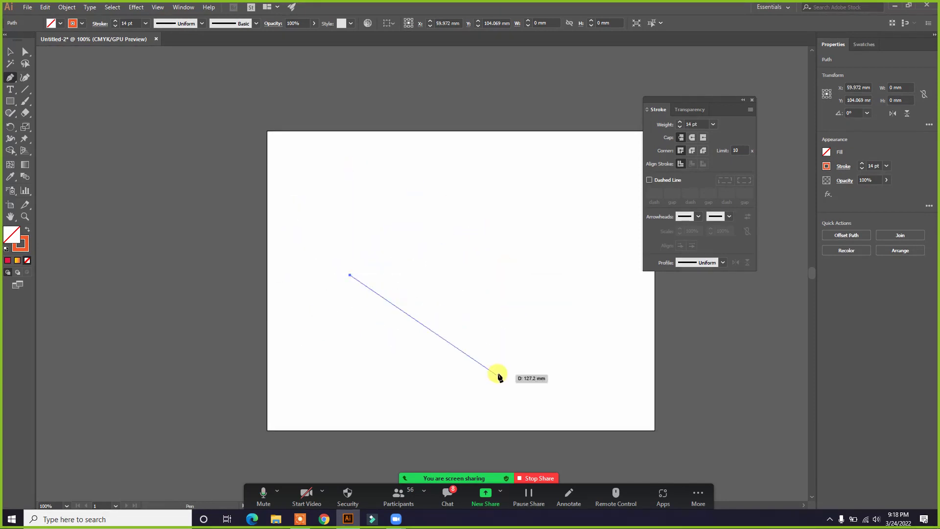
pyautogui.keyDown('shift'); pyautogui.click(460, 275); pyautogui.keyUp('shift')
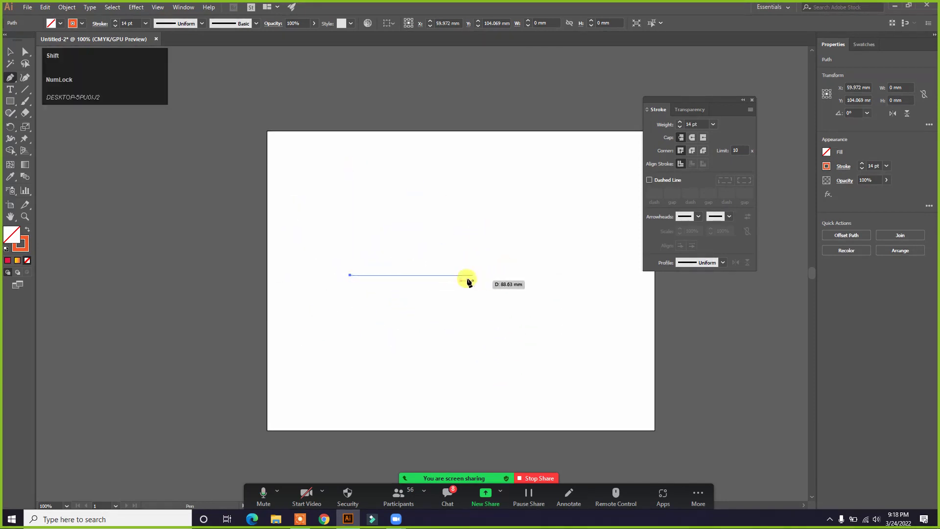
pyautogui.click(504, 275)
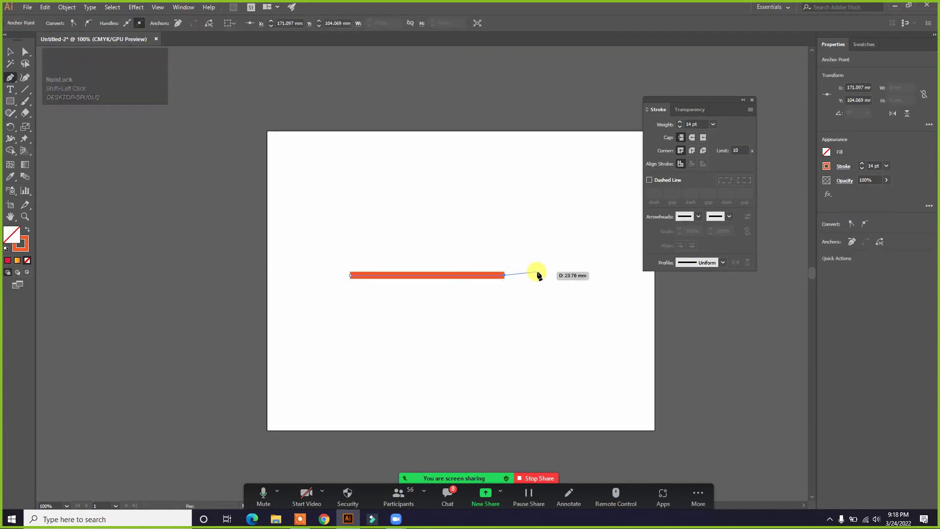
pyautogui.press('Escape')
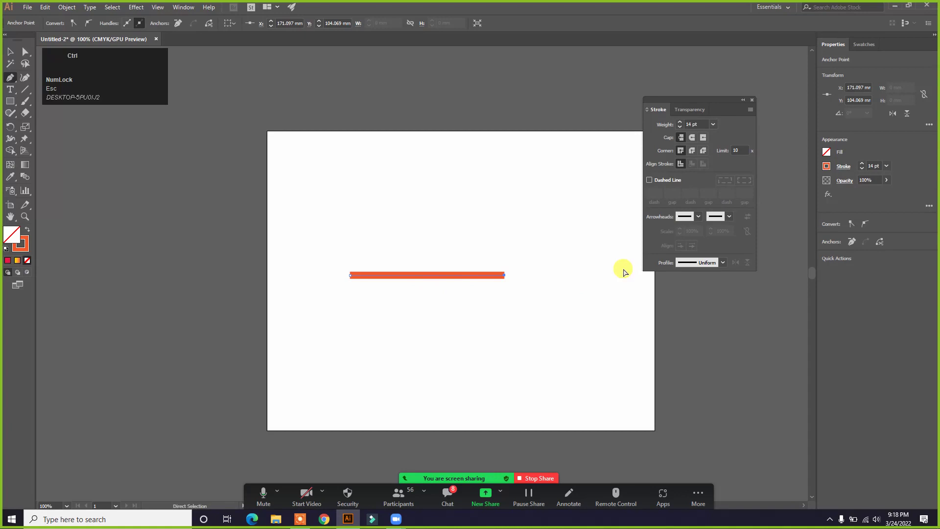
# Zoom in to 300% and pan along the horizontal line to examine both of its ends
pyautogui.hotkey('ctrl', '=')
pyautogui.hotkey('ctrl', '=')
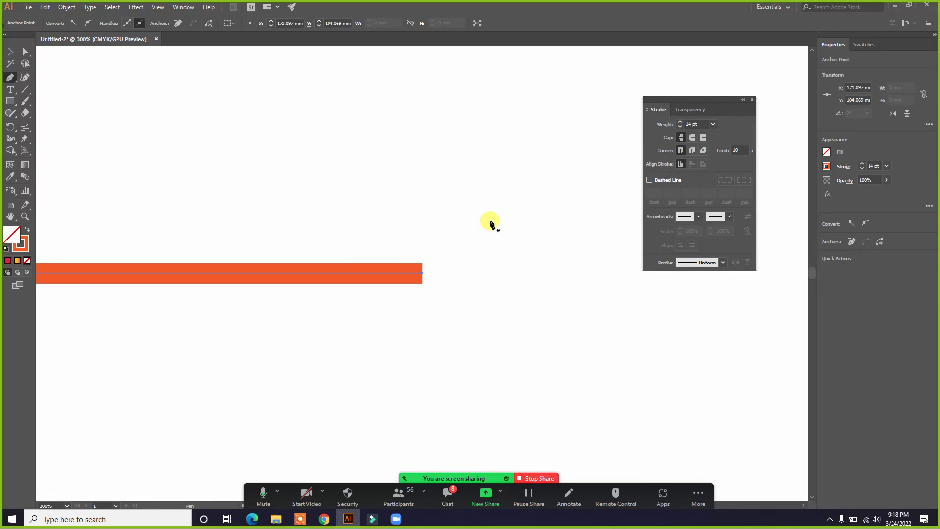
pyautogui.press('space')
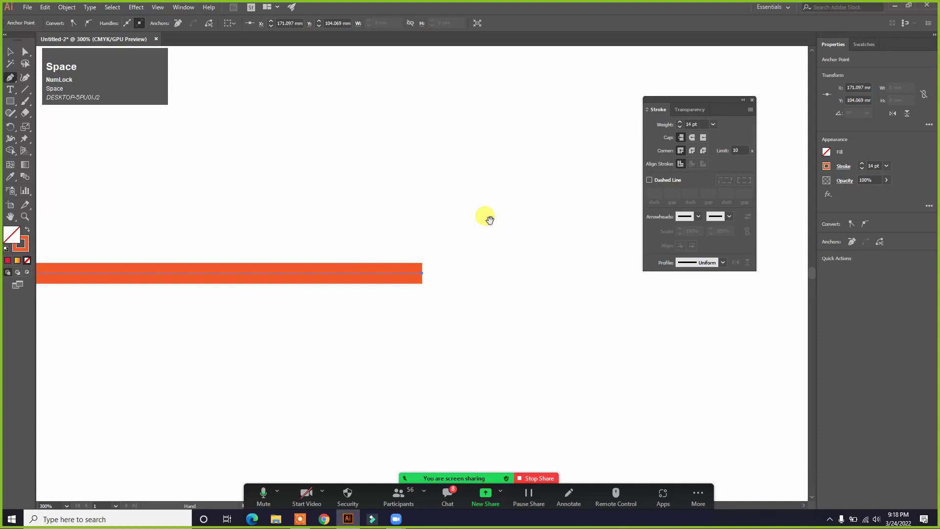
pyautogui.moveTo(190, 205)
pyautogui.mouseDown()
pyautogui.moveTo(309, 198)
pyautogui.moveTo(393, 237)
pyautogui.mouseUp()
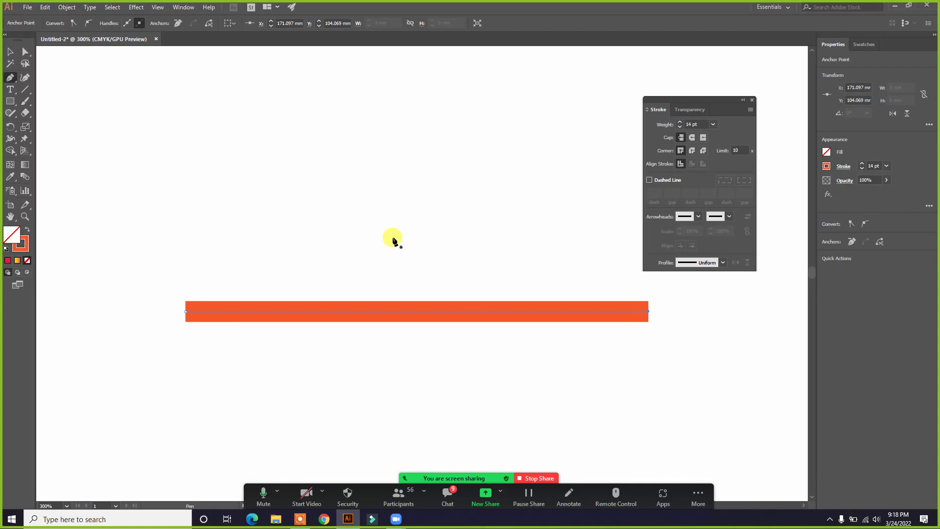
pyautogui.press('space')
pyautogui.moveTo(602, 245); pyautogui.dragTo(214, 233)
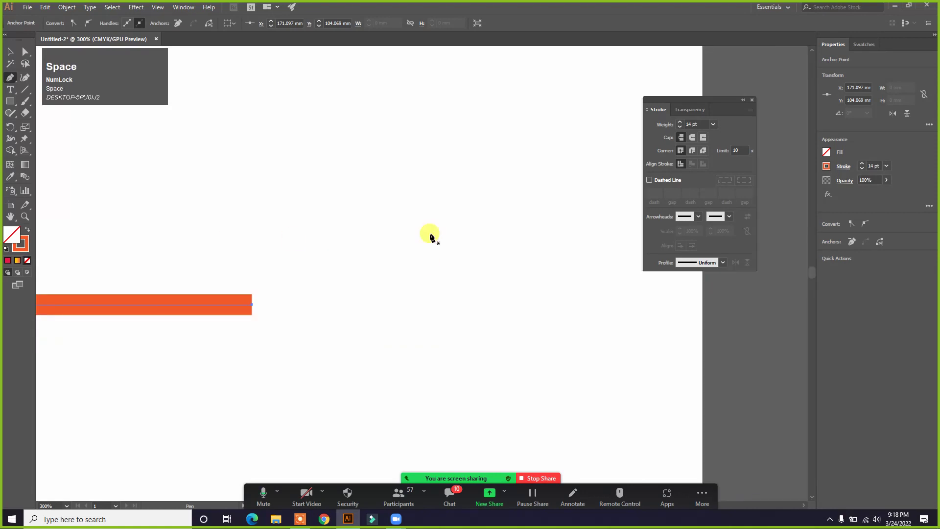
# Zoom in to 400%, bring the whole horizontal line into view and move the floating Stroke panel away from it
pyautogui.hotkey('ctrl', '=')
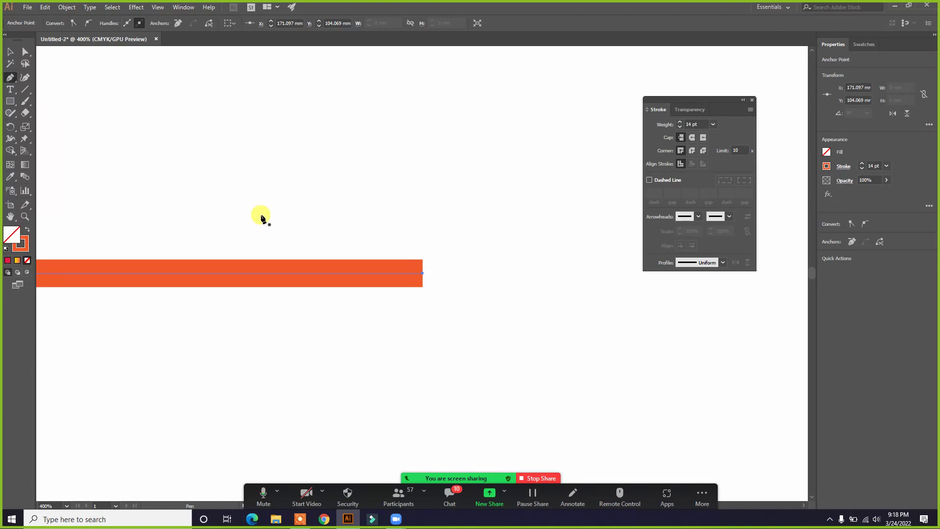
pyautogui.press('space')
pyautogui.moveTo(147, 204); pyautogui.dragTo(435, 246)
pyautogui.press('space')
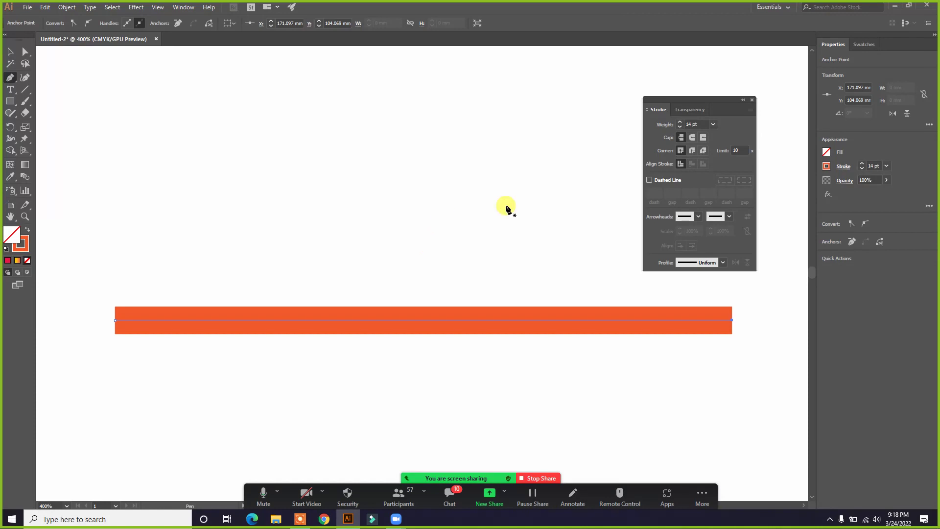
pyautogui.moveTo(723, 100); pyautogui.dragTo(760, 58)
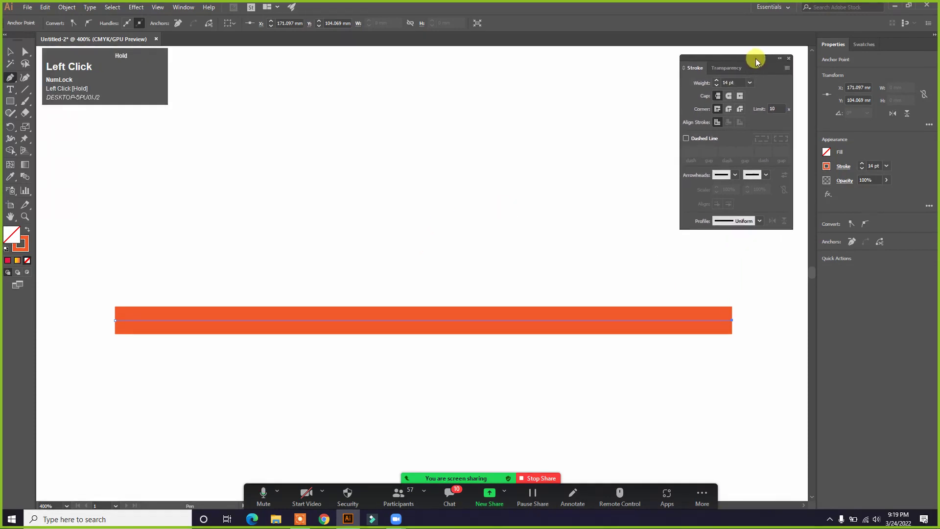
pyautogui.press('space')
pyautogui.moveTo(404, 253); pyautogui.dragTo(411, 227)
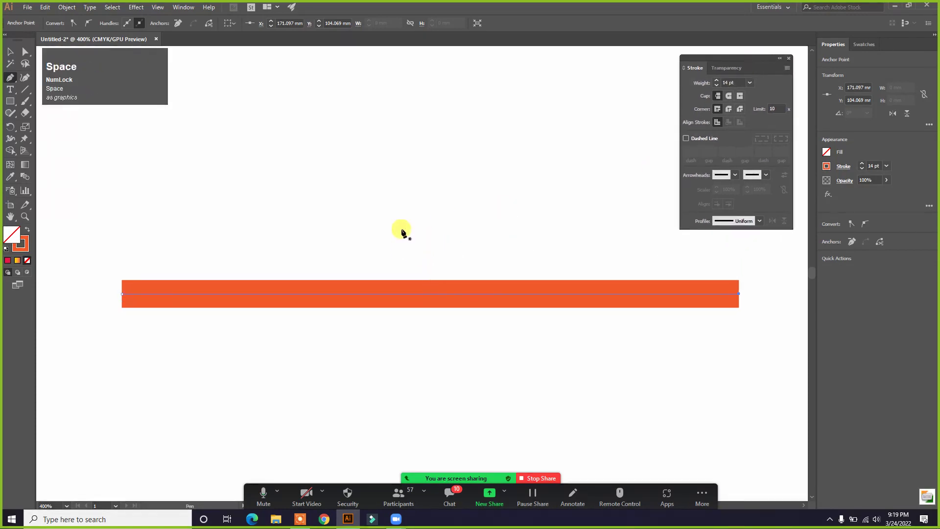
# Select the horizontal line with the Selection tool and set its stroke weight to 80 pt
pyautogui.click(10, 52)
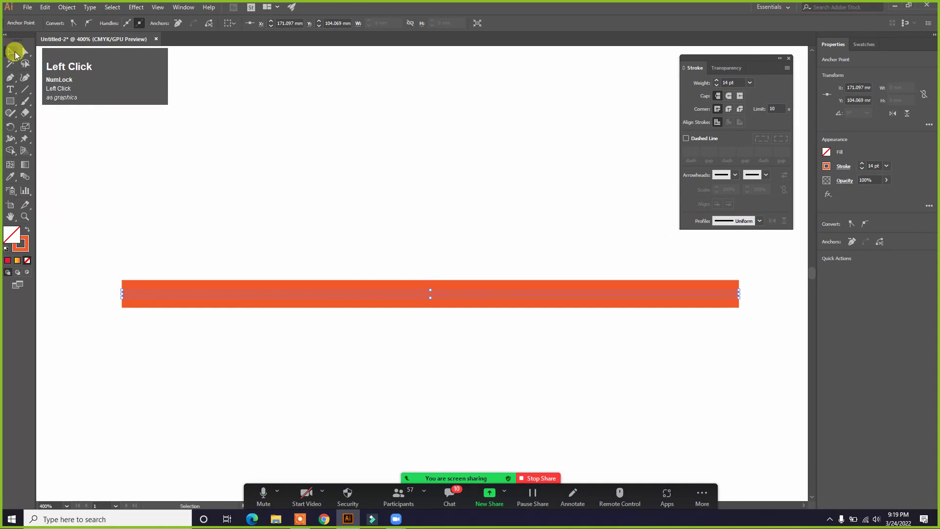
pyautogui.click(391, 143)
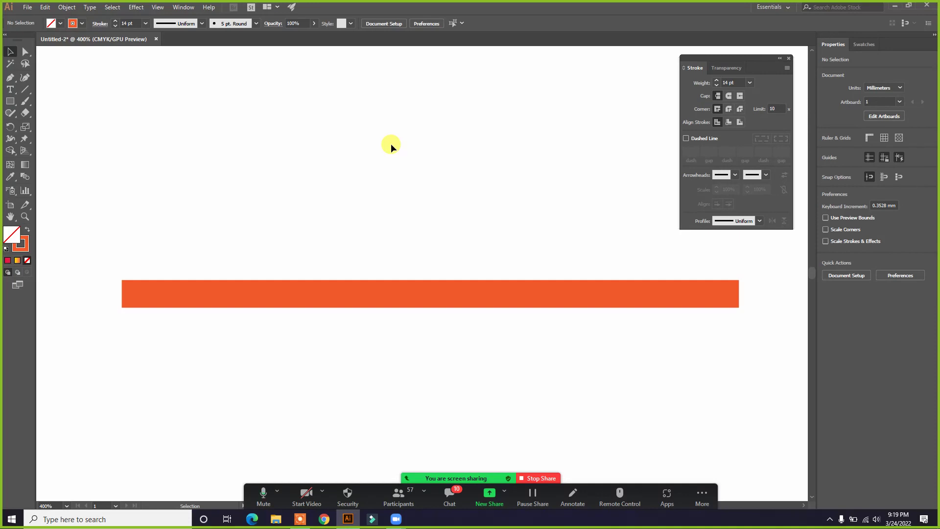
pyautogui.click(430, 293)
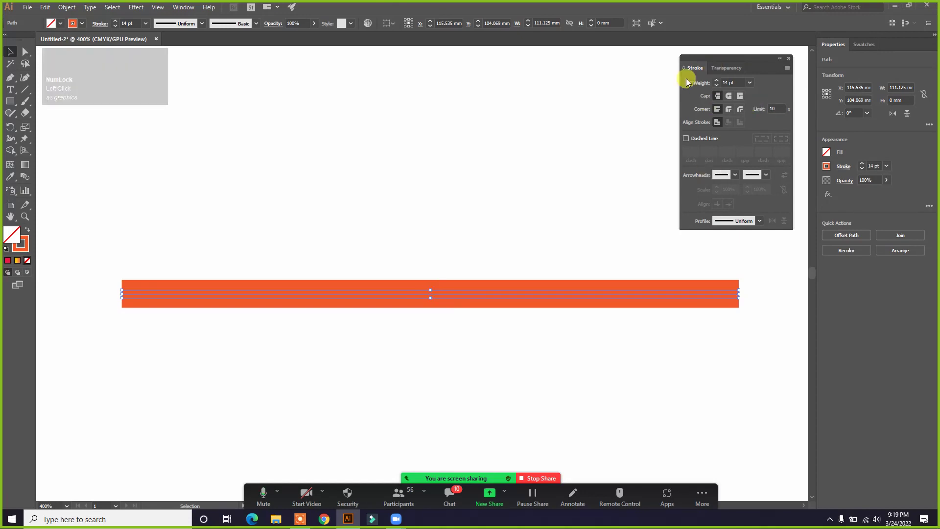
pyautogui.click(749, 82)
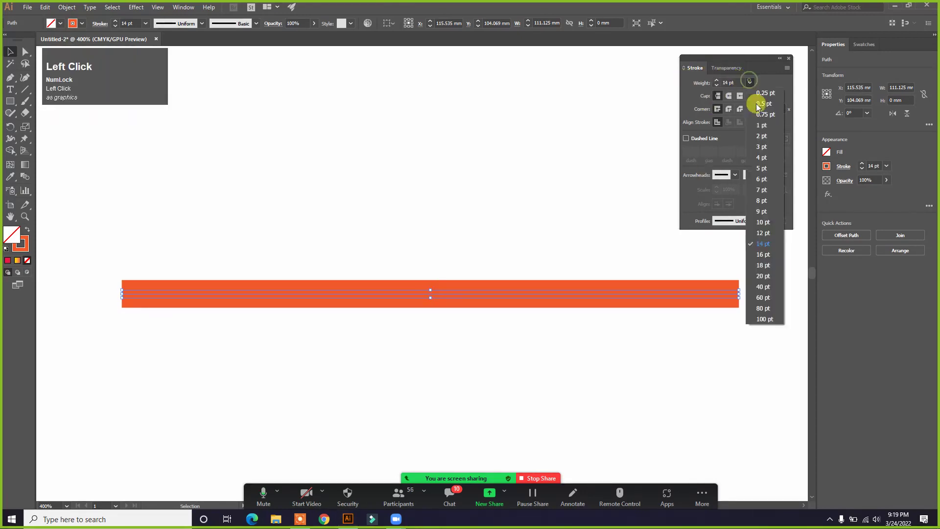
pyautogui.click(762, 308)
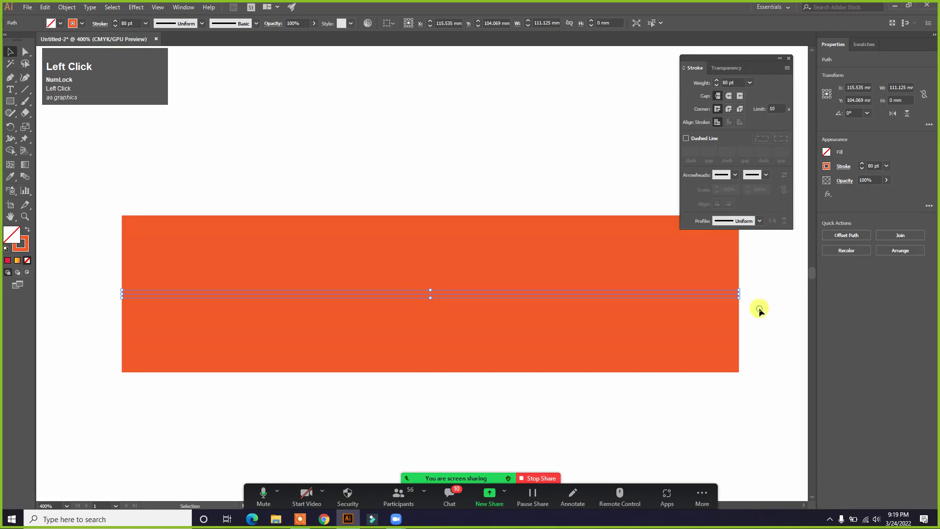
# Set the horizontal line's stroke weight to 1 pt, deselect it and marquee-select it again
pyautogui.click(750, 82)
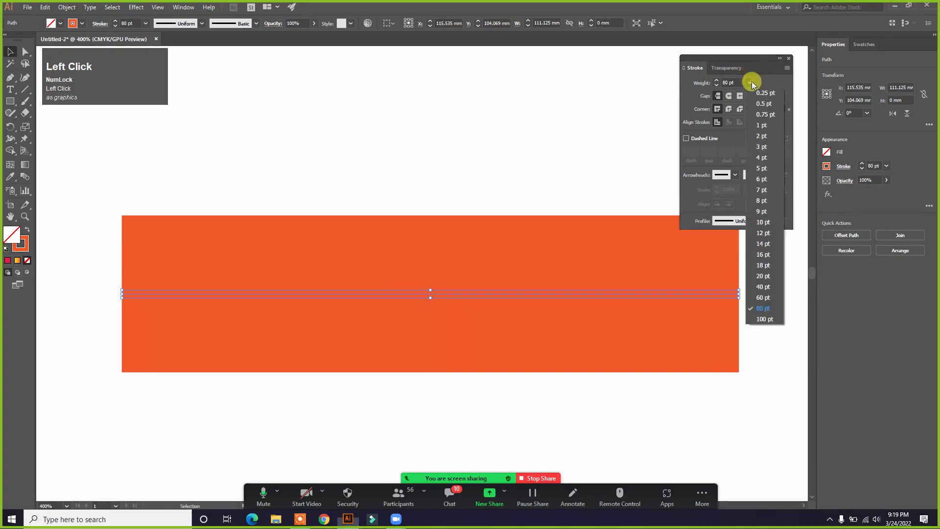
pyautogui.click(766, 125)
pyautogui.click(483, 173)
pyautogui.moveTo(343, 233)
pyautogui.mouseDown()
pyautogui.moveTo(454, 354)
pyautogui.moveTo(507, 328)
pyautogui.mouseUp()
# Thin the line's stroke weight to 0.5 pt and further to 0.25 pt, and deselect it
pyautogui.click(749, 82)
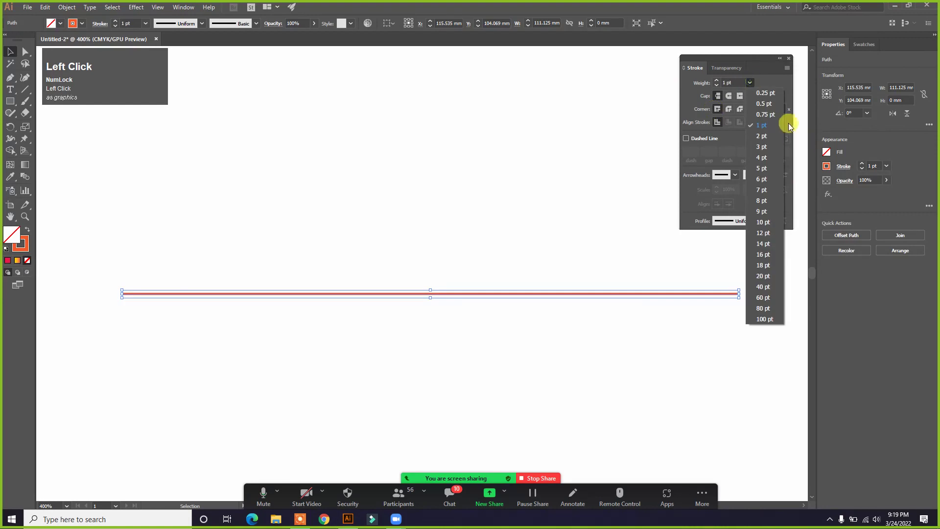
pyautogui.click(764, 103)
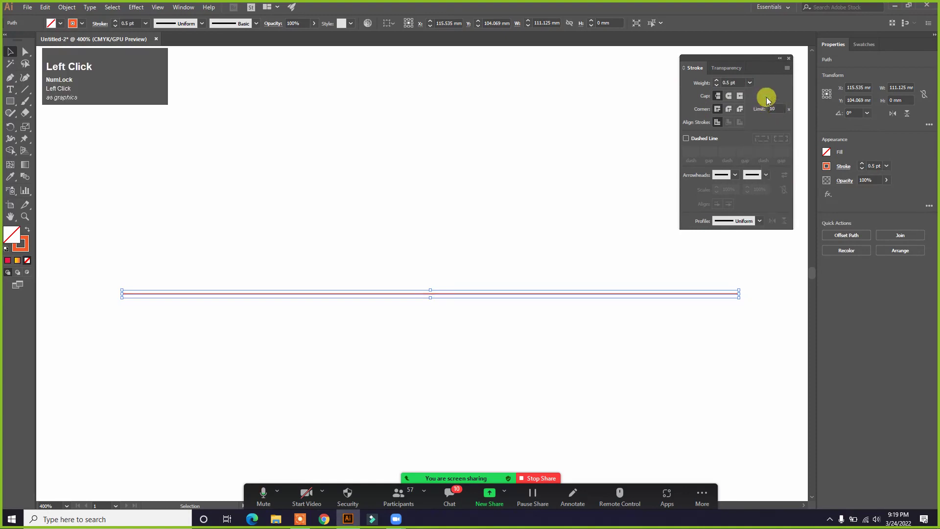
pyautogui.click(750, 82)
pyautogui.click(761, 92)
pyautogui.click(486, 180)
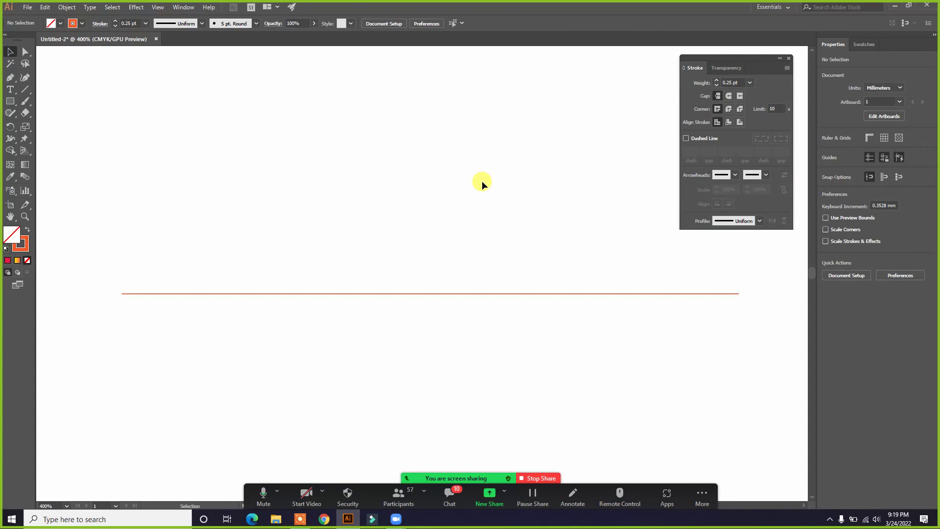
# Select the thin line, set its stroke weight back to 1 pt, and deselect and reselect it
pyautogui.click(437, 294)
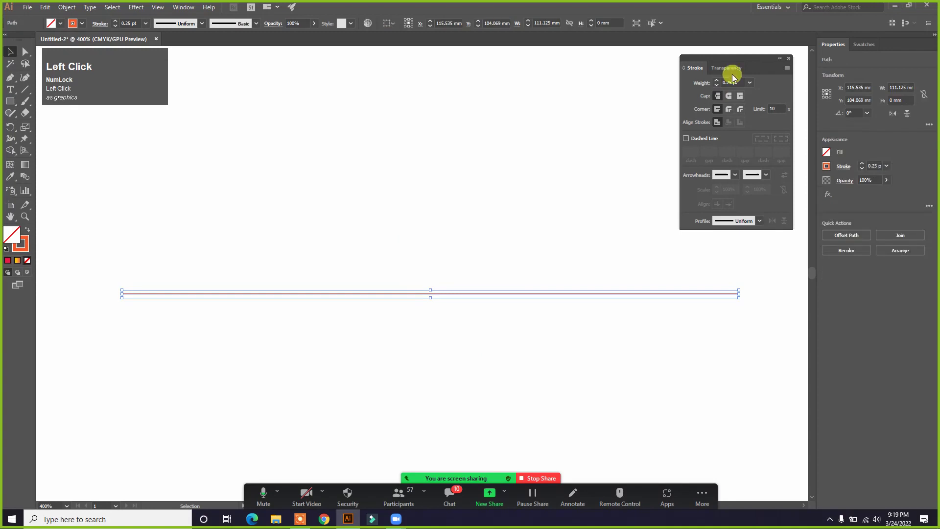
pyautogui.click(748, 82)
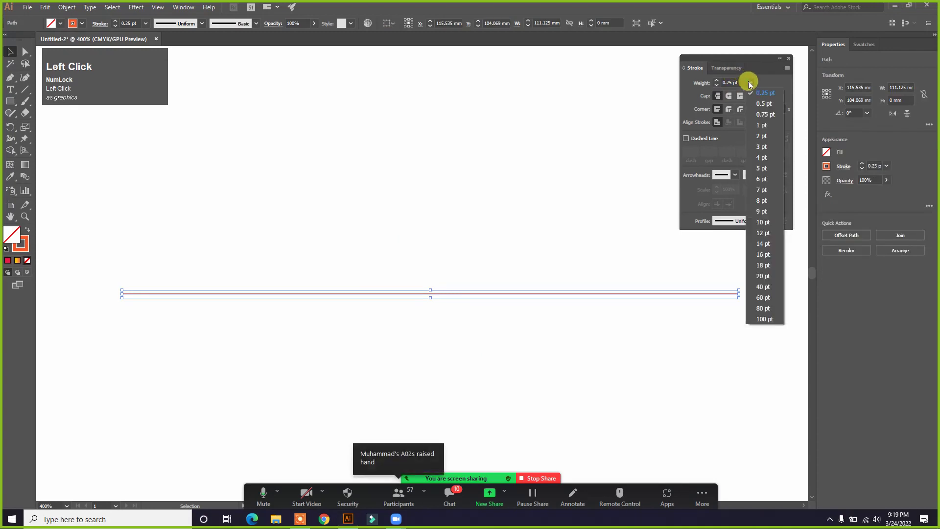
pyautogui.click(760, 127)
pyautogui.click(448, 221)
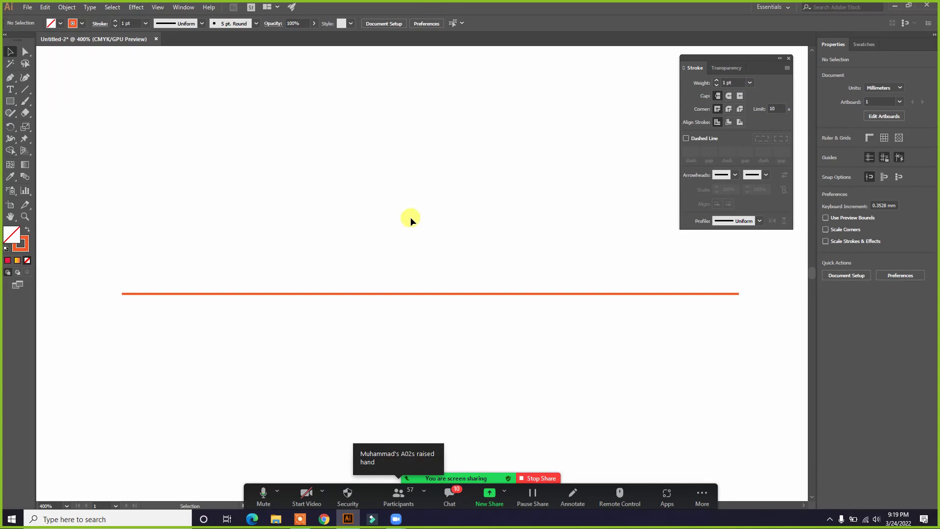
pyautogui.moveTo(390, 219); pyautogui.dragTo(489, 372)
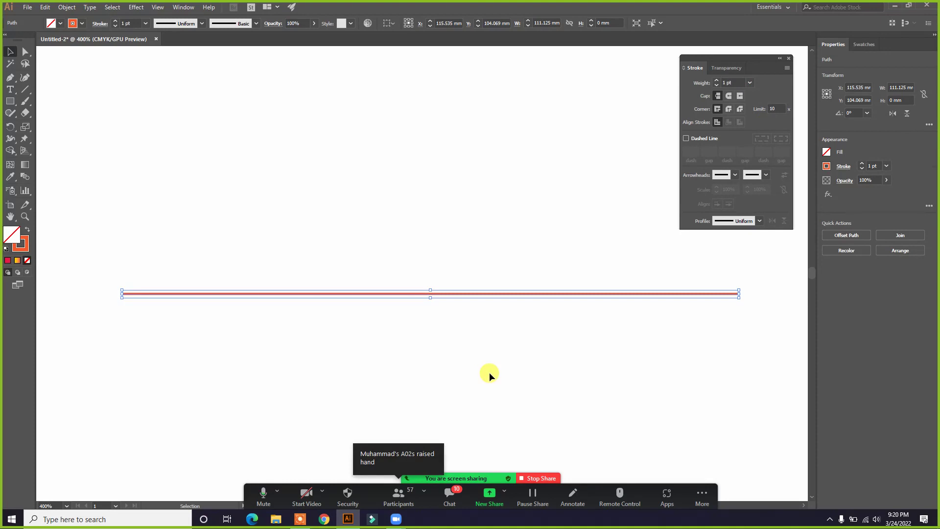
# Move the Stroke panel slightly and set the selected line's stroke weight to 20 pt
pyautogui.click(454, 235)
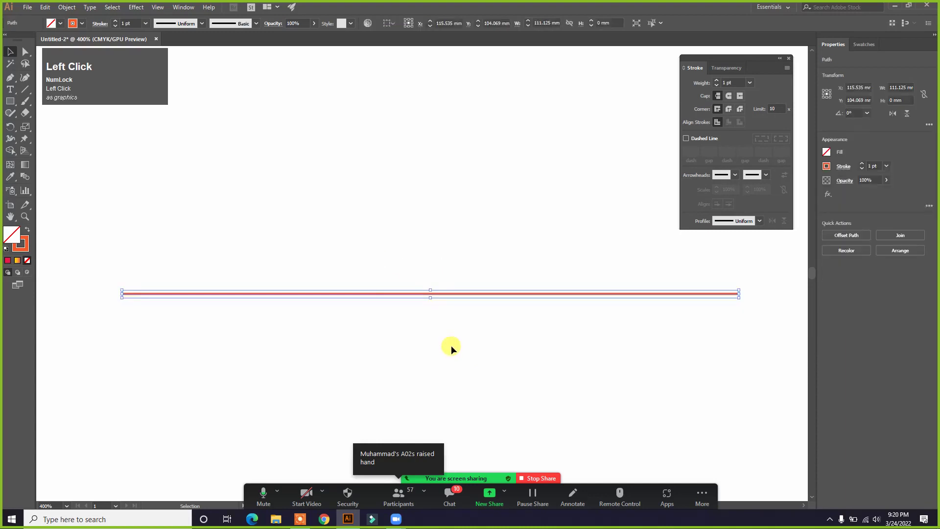
pyautogui.press('F7')
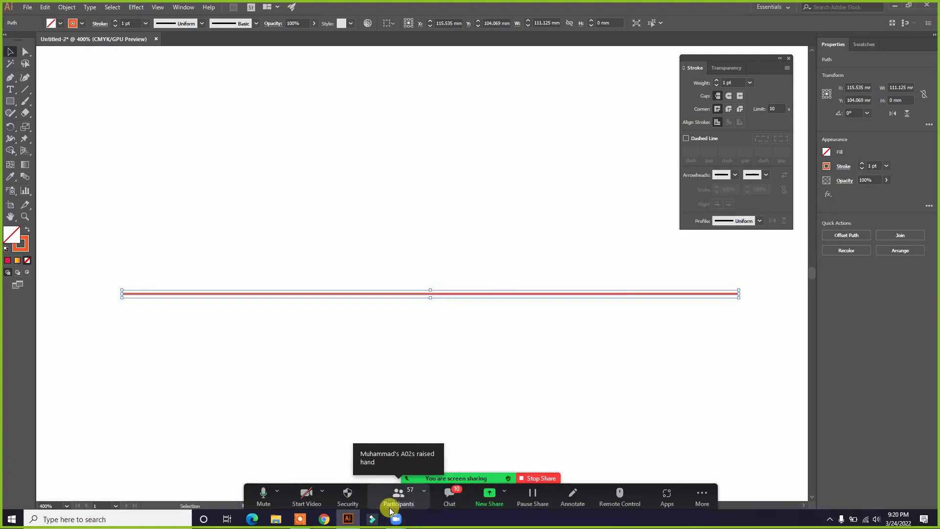
pyautogui.moveTo(723, 61); pyautogui.dragTo(719, 69)
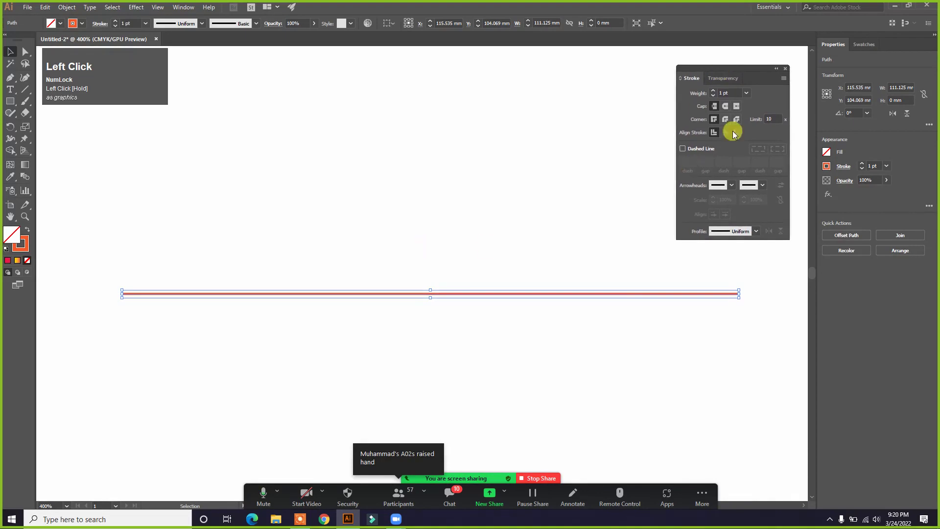
pyautogui.click(747, 92)
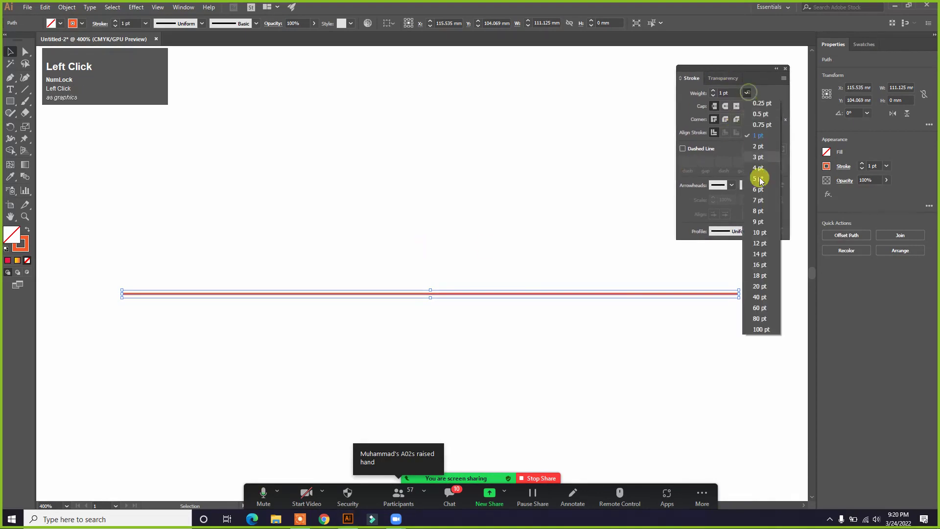
pyautogui.click(760, 286)
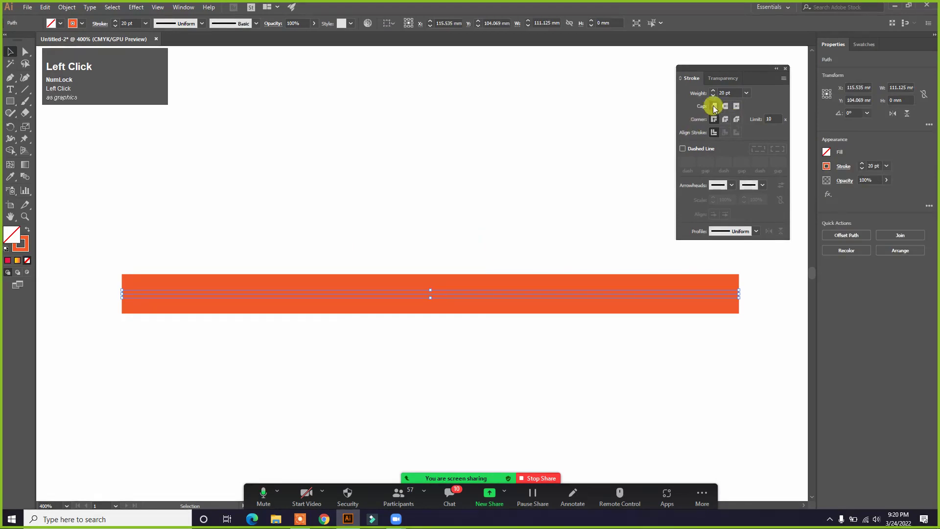
pyautogui.press('super+equal')
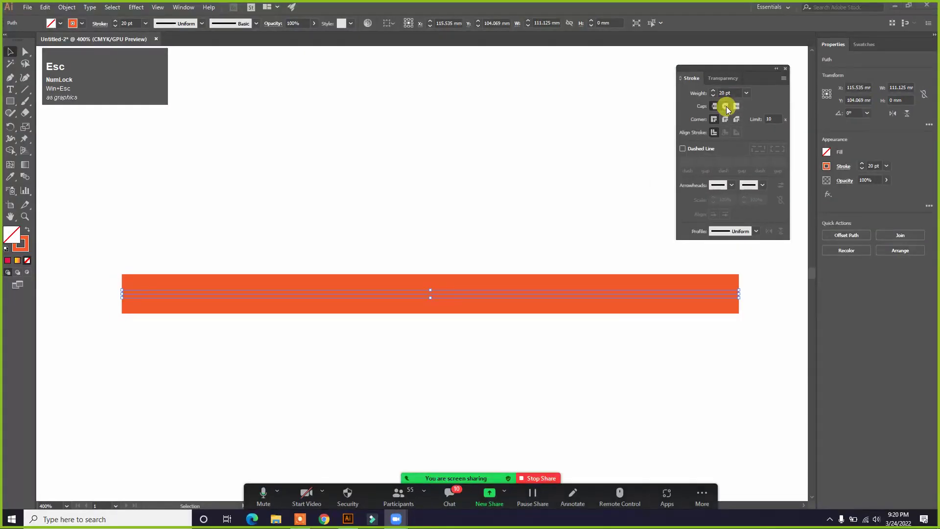
pyautogui.click(648, 294)
pyautogui.moveTo(648, 295); pyautogui.dragTo(647, 302)
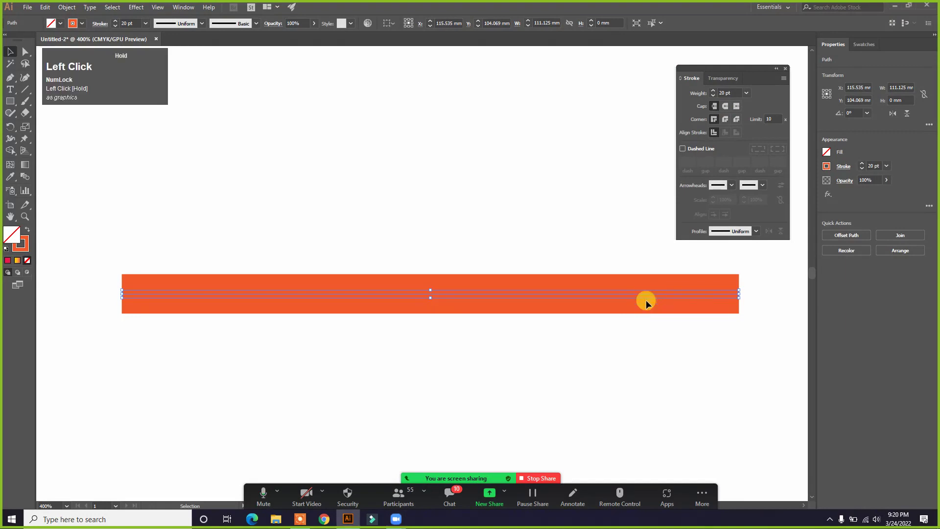
pyautogui.click(767, 302)
pyautogui.moveTo(484, 240); pyautogui.dragTo(534, 347)
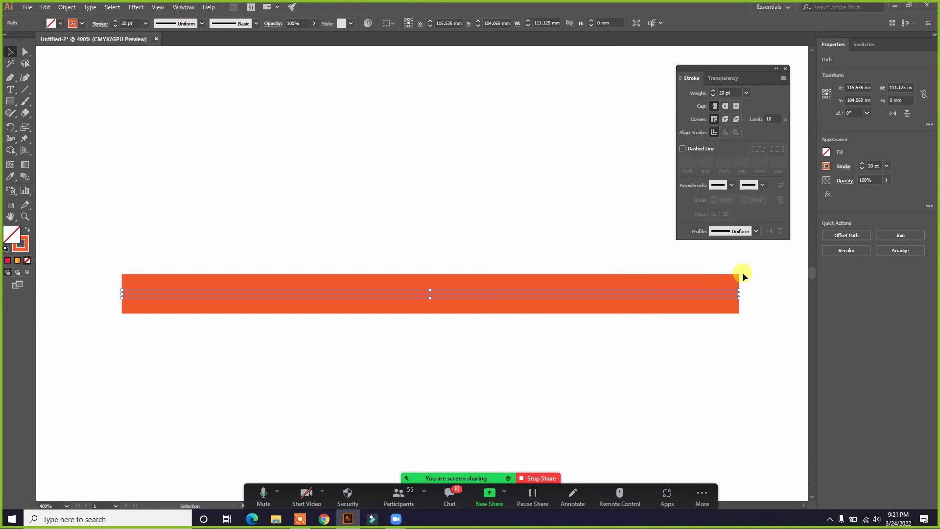
# Apply a Round Cap to the line's ends, try the Projecting Cap and switch back to the Round Cap
pyautogui.click(725, 106)
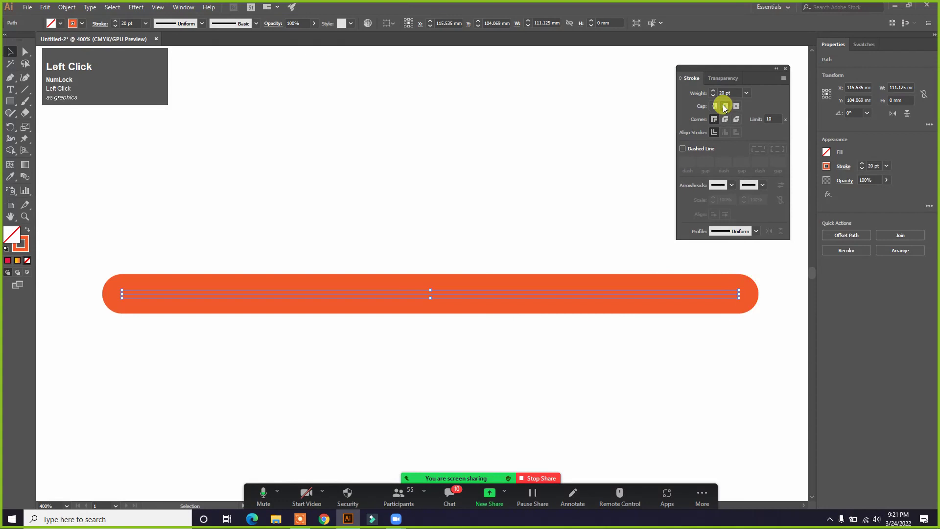
pyautogui.click(550, 165)
pyautogui.click(674, 293)
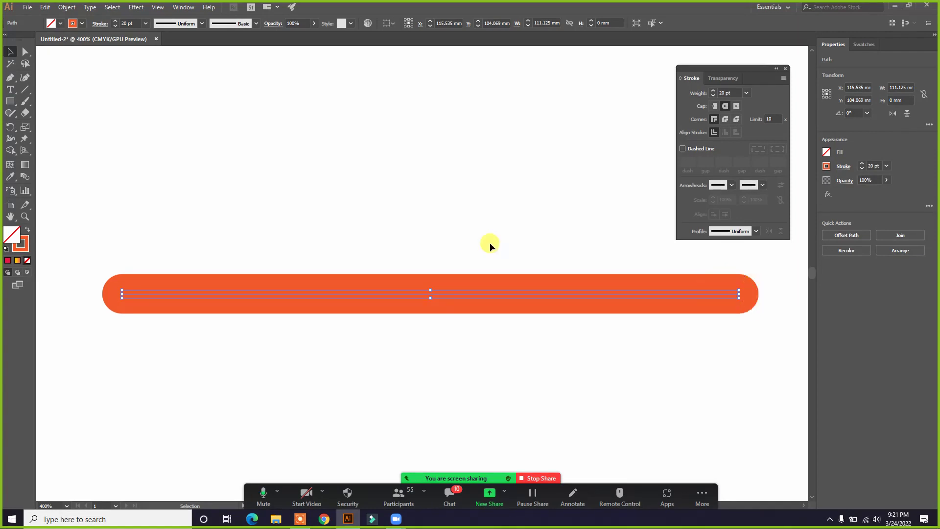
pyautogui.click(736, 105)
pyautogui.click(728, 106)
# Undo the cap changes back to the Butt Cap, and deselect and reselect the line
pyautogui.hotkey('ctrl', 'z')
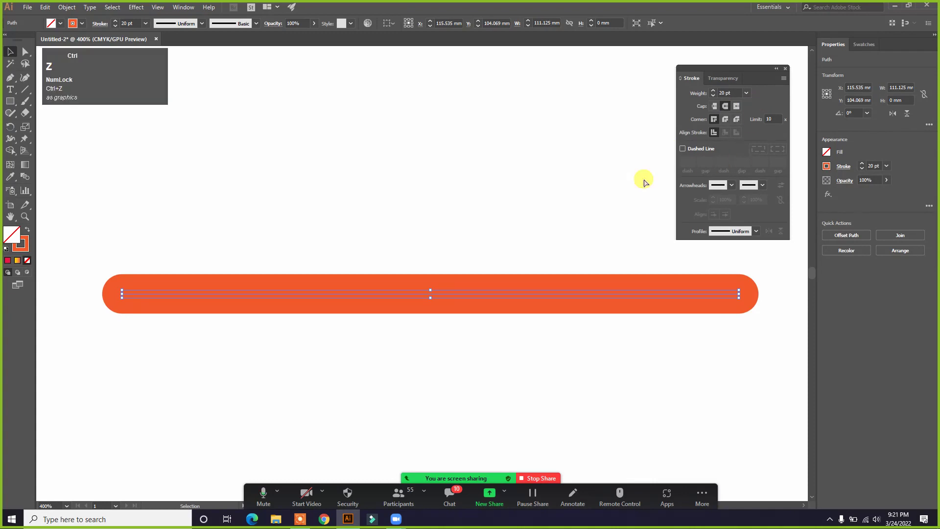
pyautogui.hotkey('ctrl', 'z')
pyautogui.press('ctrl')
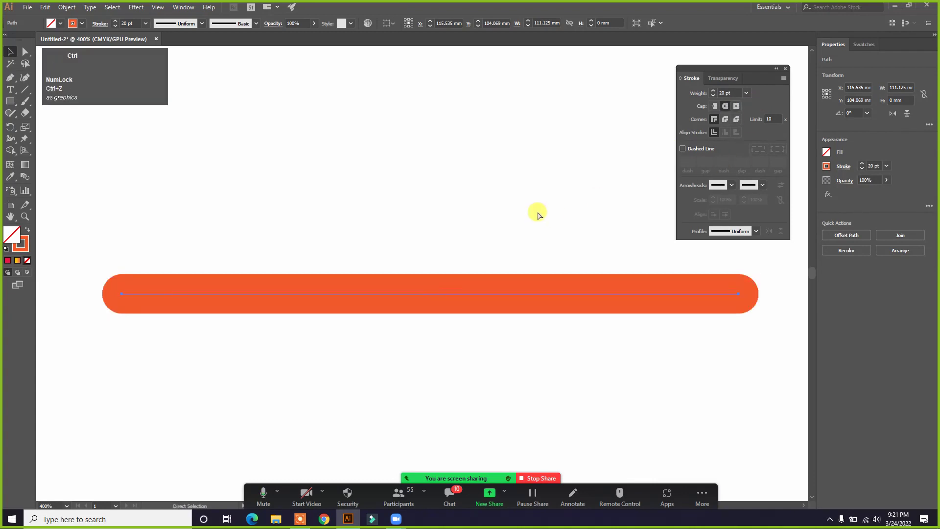
pyautogui.hotkey('ctrl', 'z')
pyautogui.click(537, 211)
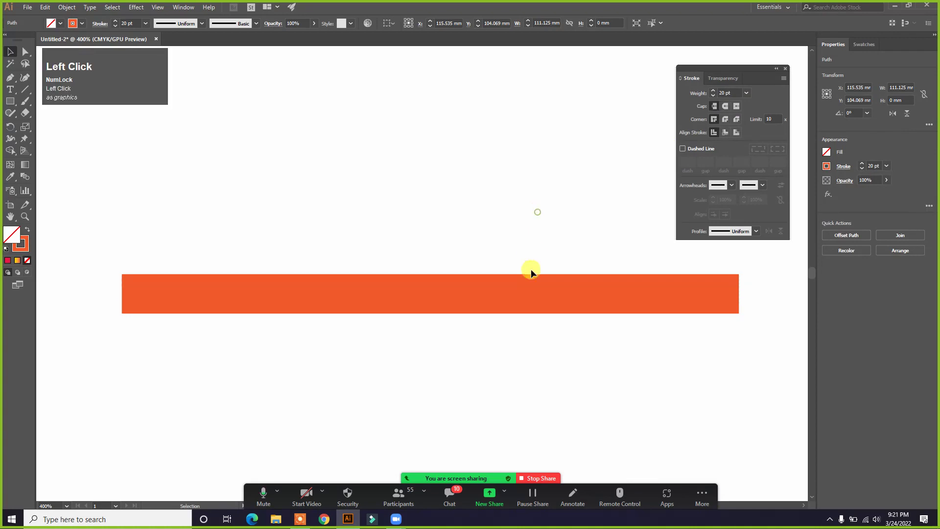
pyautogui.click(527, 292)
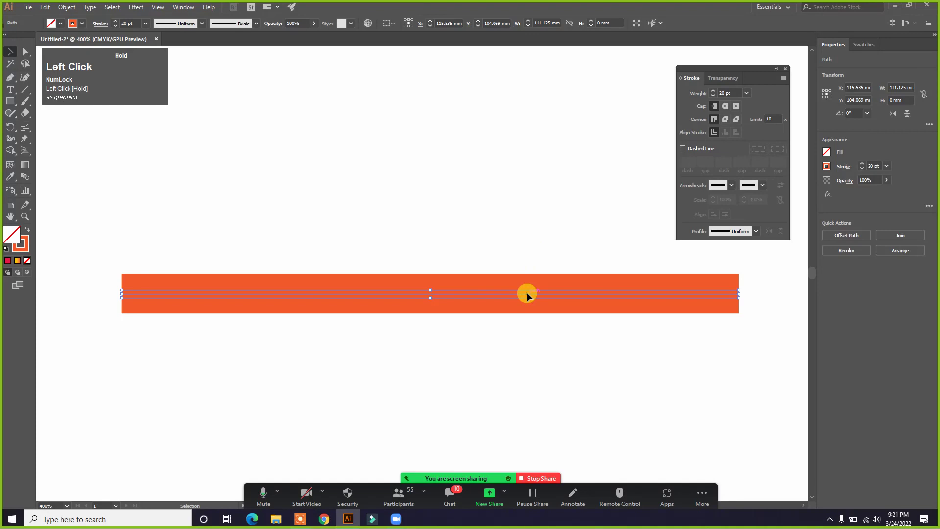
pyautogui.moveTo(329, 242); pyautogui.dragTo(472, 334)
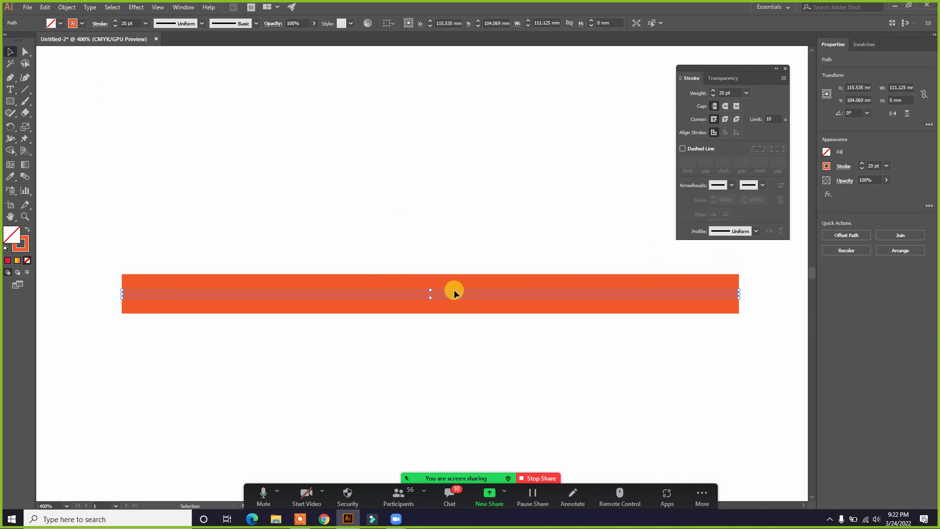
pyautogui.click(45, 6)
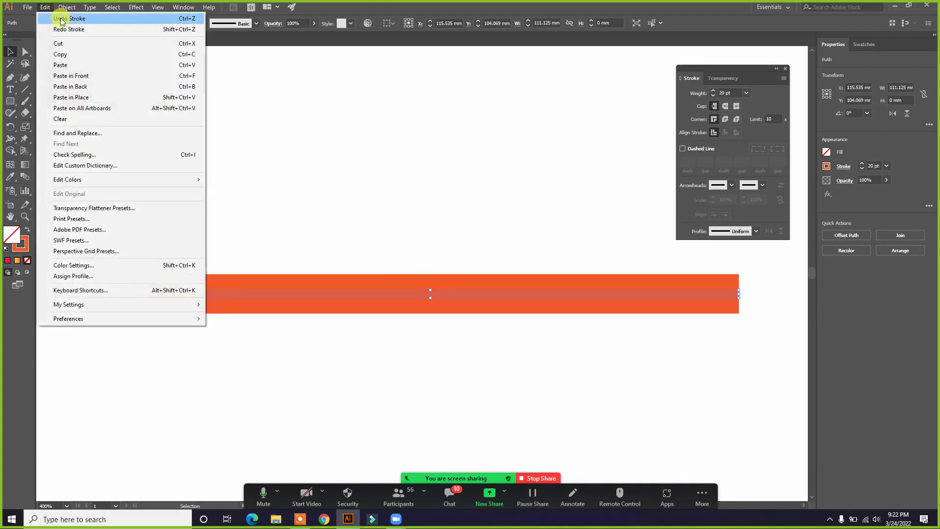
pyautogui.click(396, 138)
pyautogui.moveTo(368, 201); pyautogui.dragTo(460, 345)
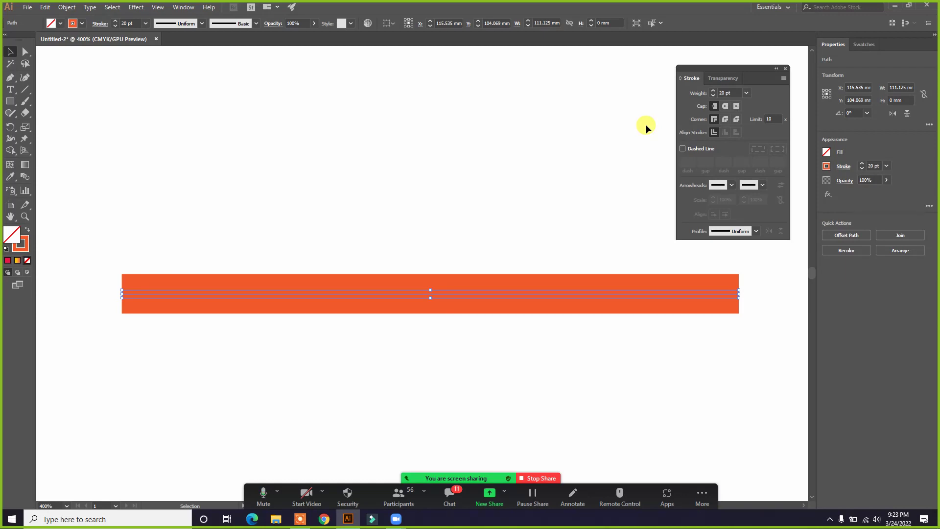
pyautogui.click(491, 267)
pyautogui.moveTo(380, 254); pyautogui.dragTo(467, 335)
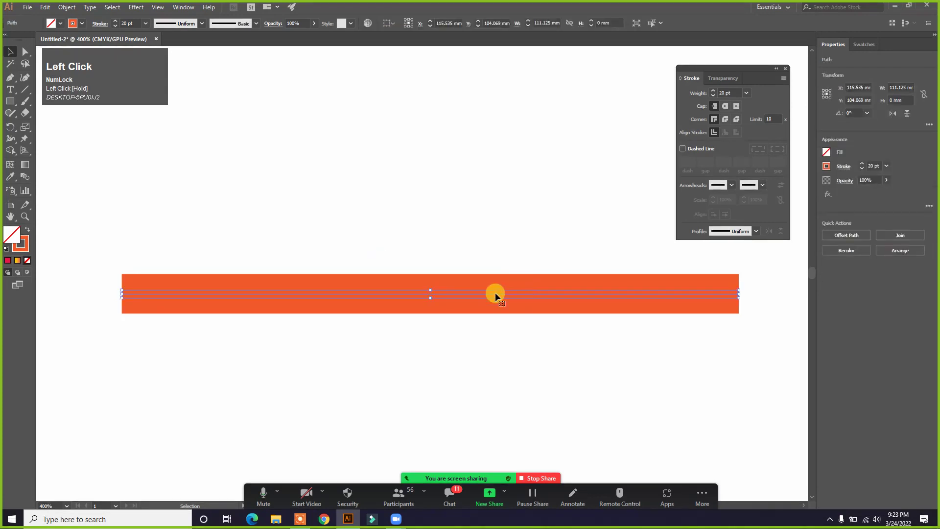
# Deselect the thick orange line, select it directly on its body, and deselect it again
pyautogui.click(421, 247)
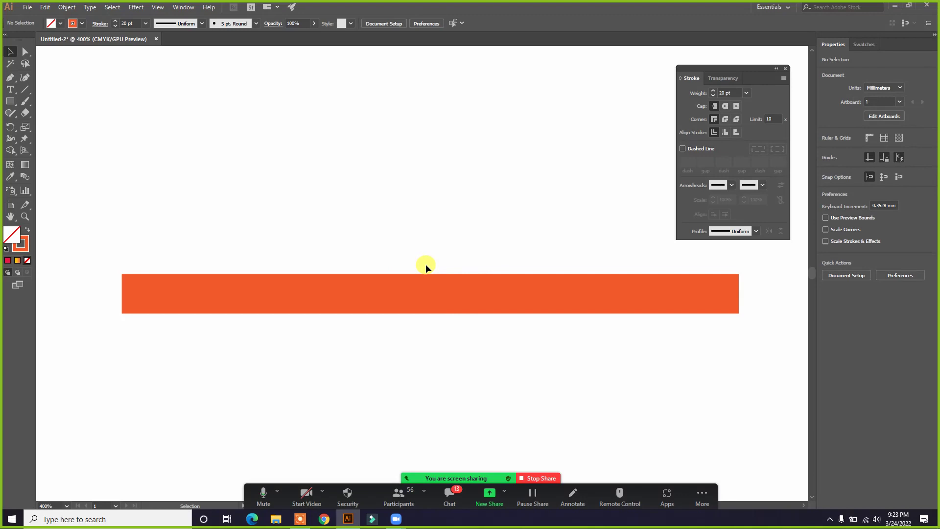
pyautogui.click(436, 293)
pyautogui.click(325, 236)
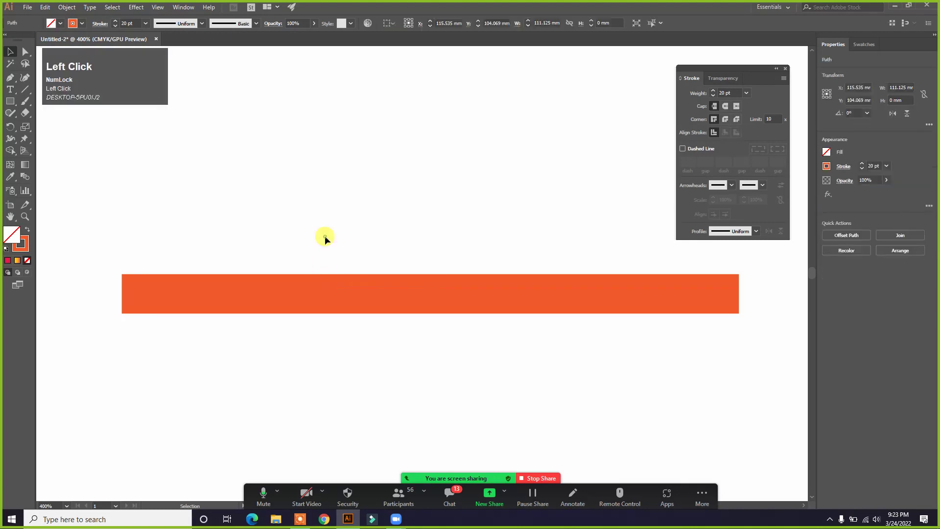
# Practise selecting the orange line with selection marquees drawn across it, deselecting between tries and leaving it selected
pyautogui.moveTo(306, 152)
pyautogui.mouseDown()
pyautogui.moveTo(347, 253)
pyautogui.moveTo(366, 345)
pyautogui.mouseUp()
pyautogui.moveTo(391, 260)
pyautogui.mouseDown()
pyautogui.moveTo(410, 326)
pyautogui.moveTo(472, 402)
pyautogui.mouseUp()
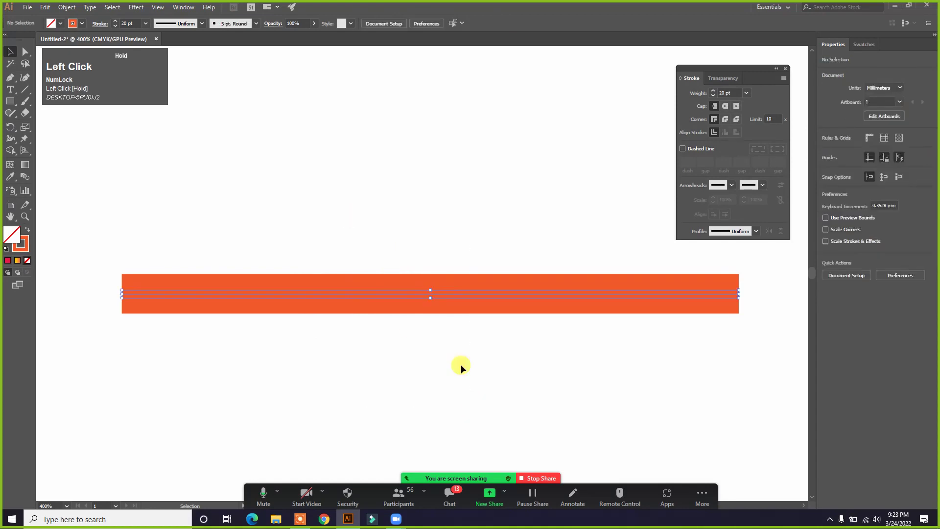
pyautogui.moveTo(338, 246)
pyautogui.mouseDown()
pyautogui.moveTo(406, 316)
pyautogui.moveTo(401, 294)
pyautogui.moveTo(360, 258)
pyautogui.moveTo(423, 310)
pyautogui.mouseUp()
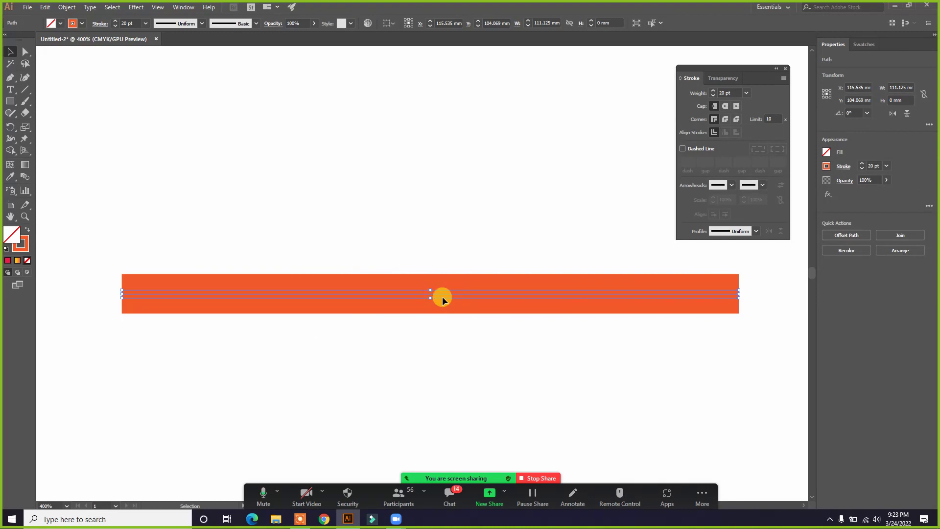
pyautogui.click(416, 269)
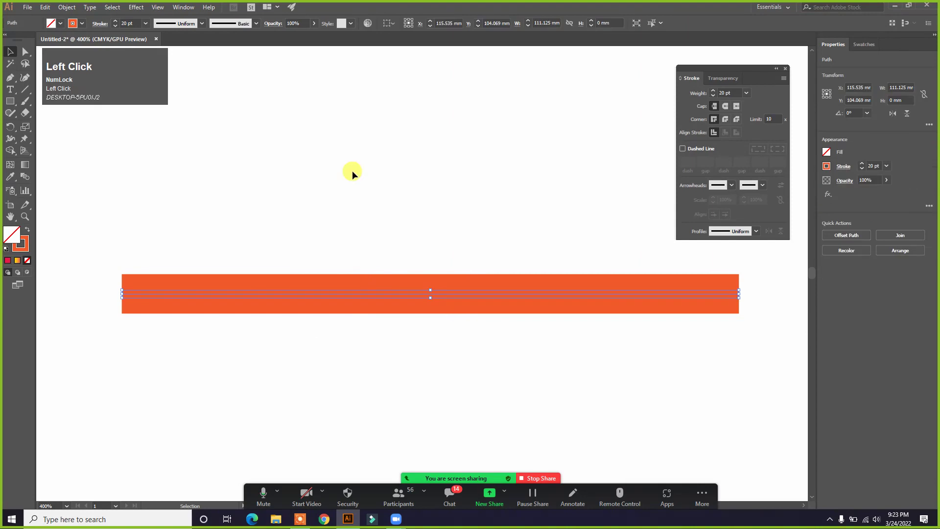
pyautogui.moveTo(366, 242)
pyautogui.mouseDown()
pyautogui.moveTo(443, 312)
pyautogui.moveTo(451, 299)
pyautogui.moveTo(434, 284)
pyautogui.mouseUp()
pyautogui.click(414, 289)
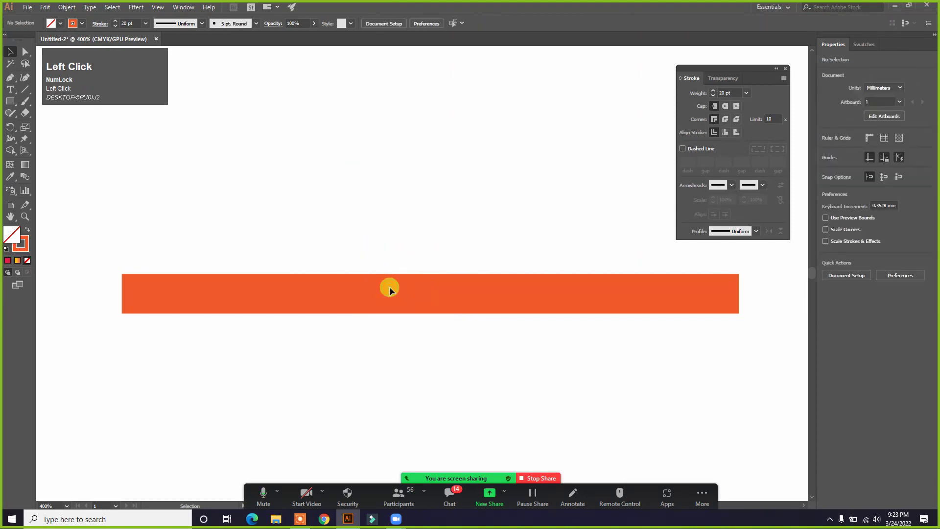
pyautogui.moveTo(331, 210); pyautogui.dragTo(430, 313)
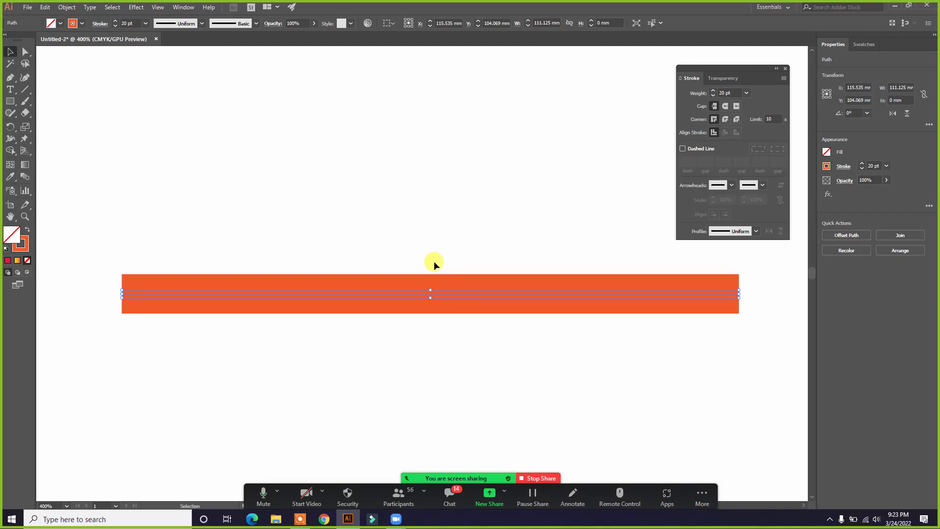
# Review the editing commands Undo, Redo, Cut, Copy and the Paste variants with their shortcuts for the selected line
pyautogui.click(65, 8)
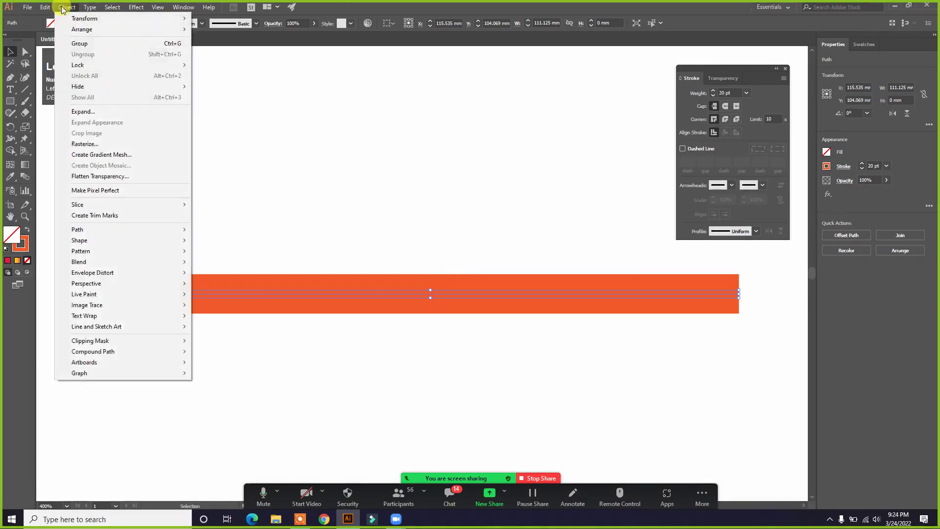
pyautogui.click(63, 8)
pyautogui.click(63, 7)
pyautogui.moveTo(51, 9)
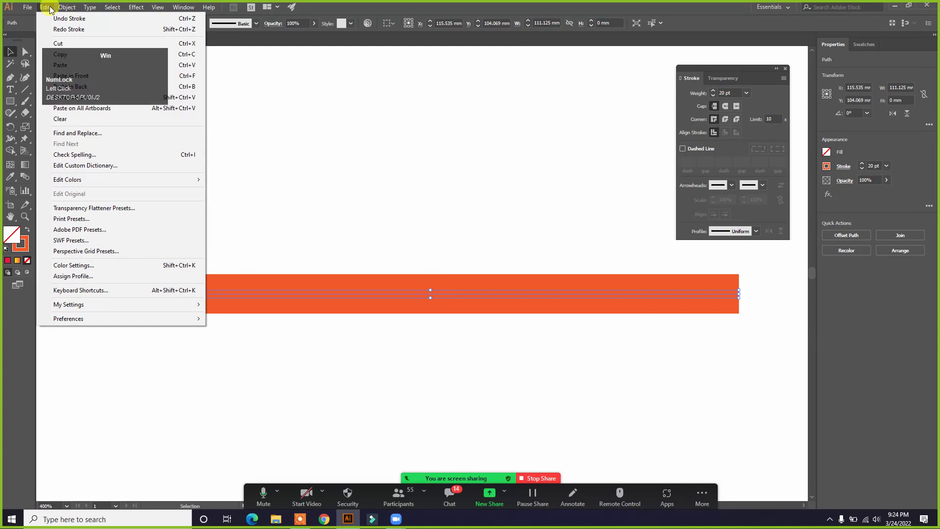
pyautogui.press('super+equal')
pyautogui.click(42, 10)
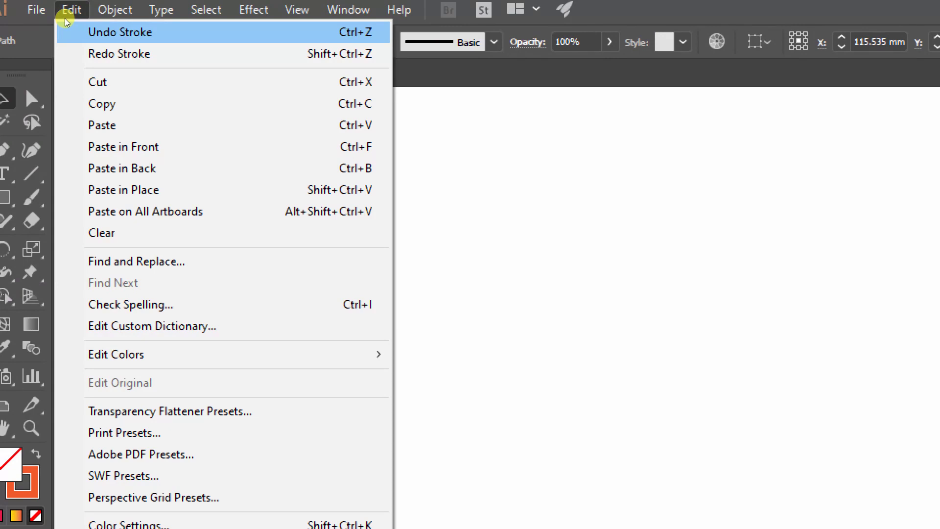
pyautogui.press('Down')
pyautogui.press('Down')
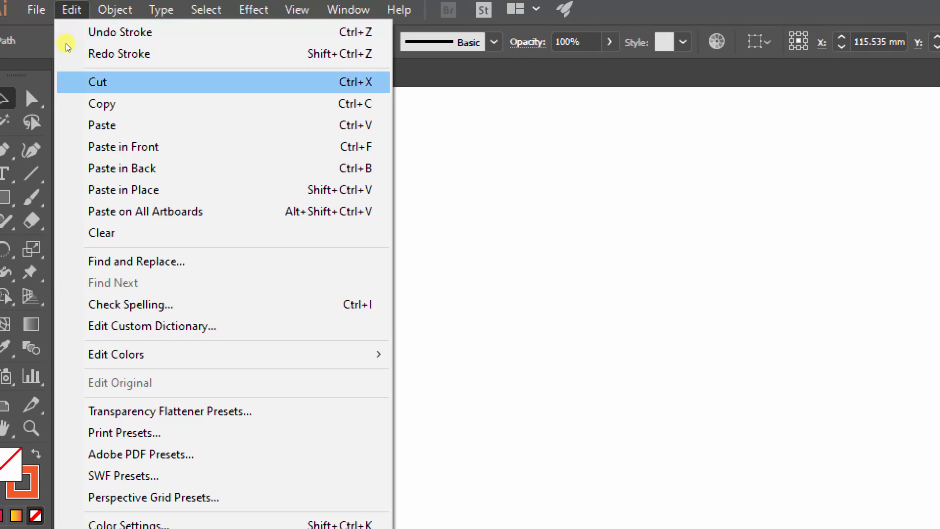
pyautogui.press('Down')
pyautogui.press('Down')
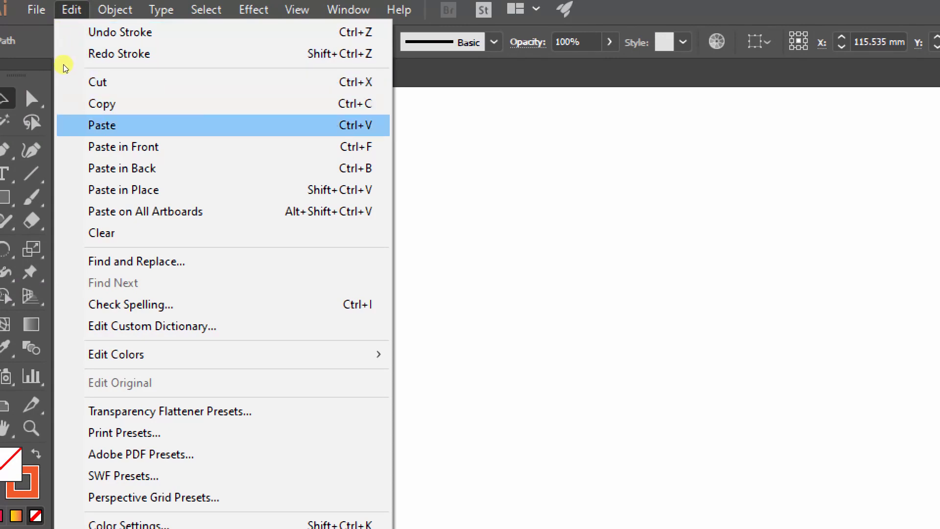
pyautogui.press('Down')
pyautogui.press('Down')
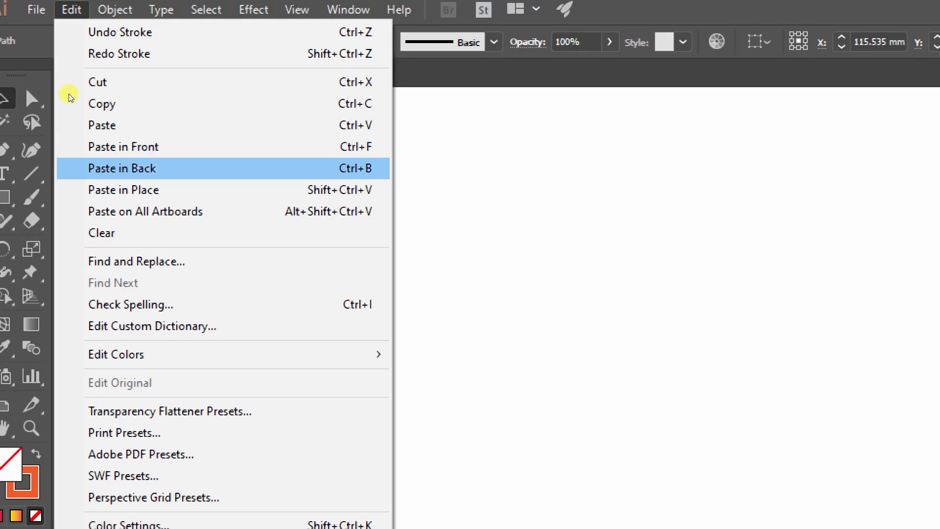
pyautogui.press('Down')
pyautogui.press('Down')
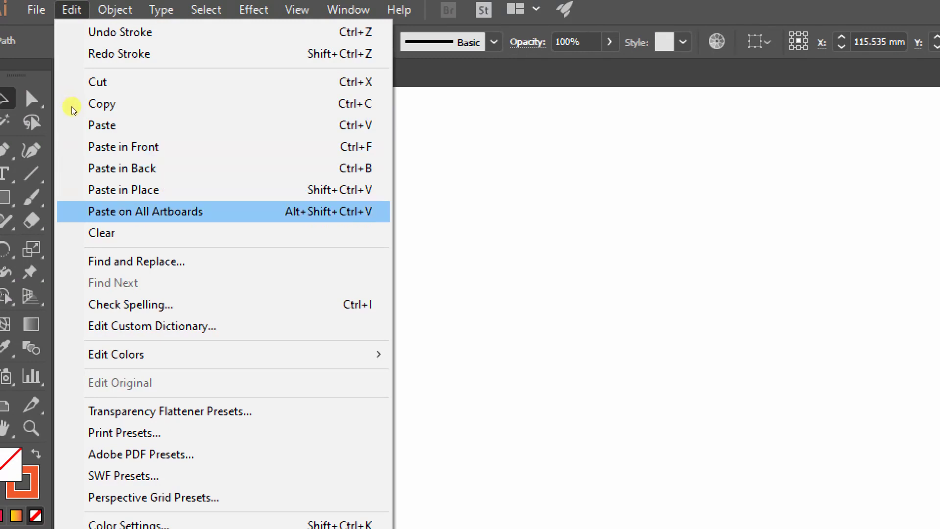
pyautogui.press('Down')
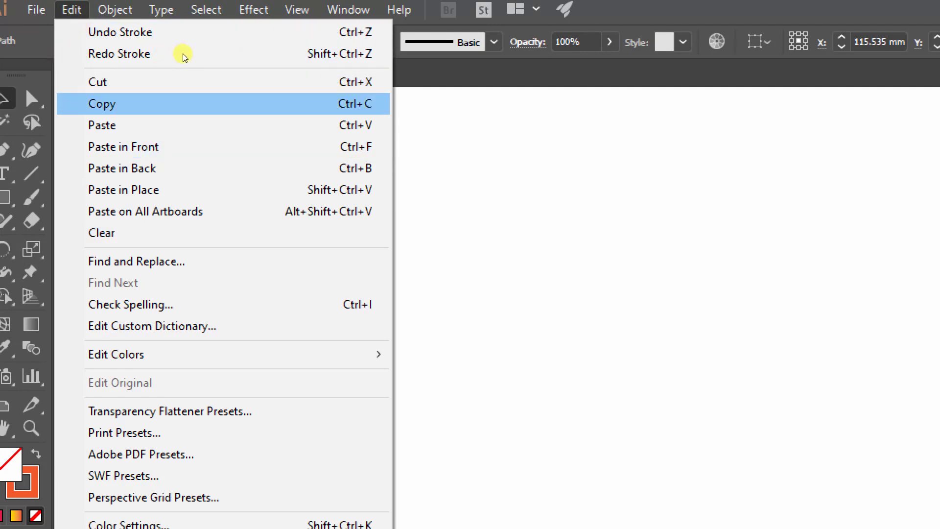
pyautogui.press('Down')
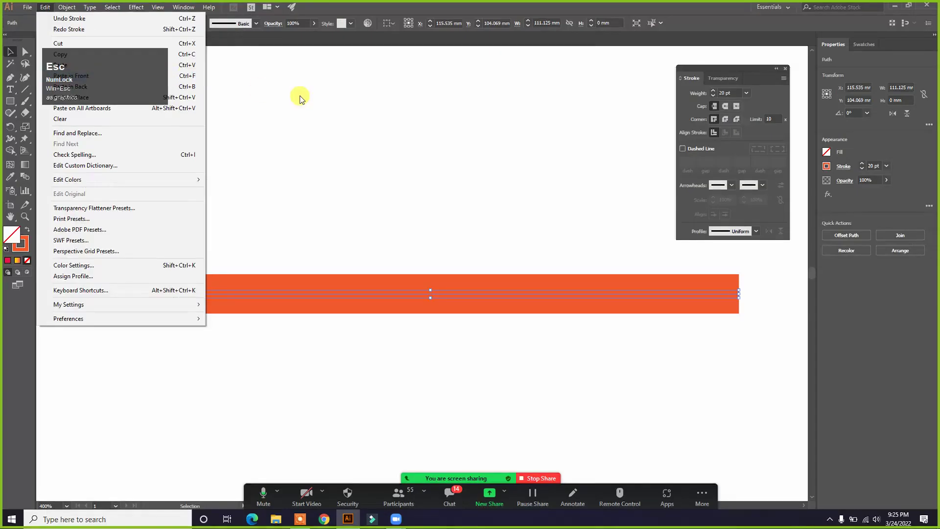
pyautogui.click(627, 195)
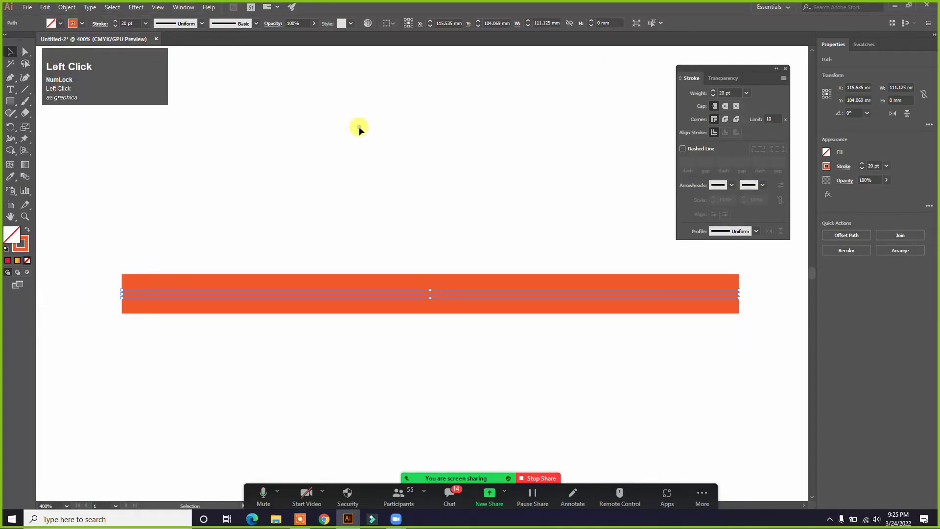
# Draw a square about 20 mm wide above the orange line and swap its fill and stroke
pyautogui.click(359, 126)
pyautogui.click(11, 102)
pyautogui.moveTo(341, 98)
pyautogui.mouseDown()
pyautogui.moveTo(430, 119)
pyautogui.moveTo(451, 209)
pyautogui.mouseUp()
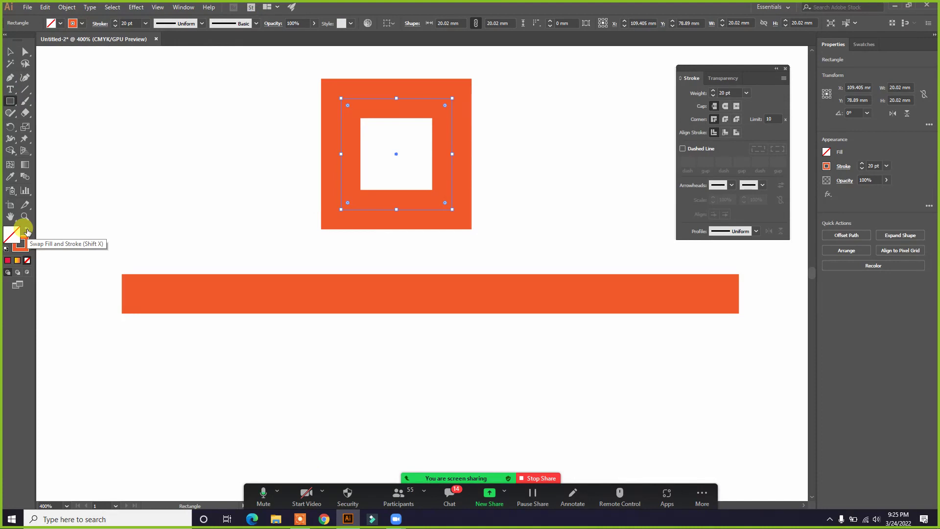
pyautogui.click(27, 231)
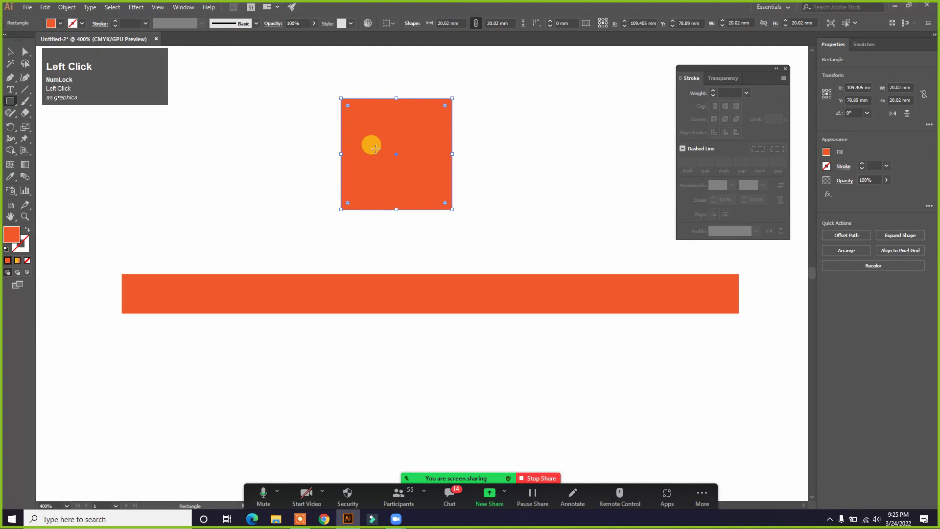
# Move the square slightly down and to the right, and set its fill colour to red (FF0000)
pyautogui.click(10, 51)
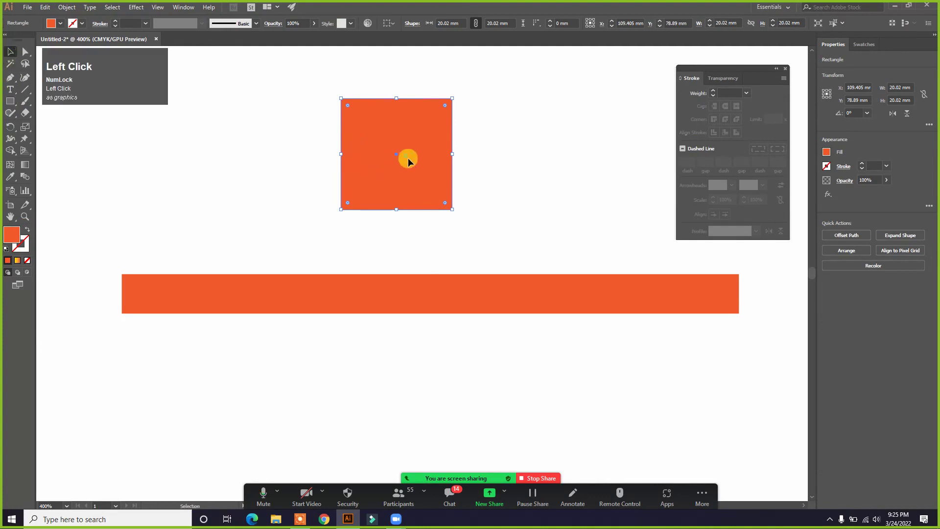
pyautogui.moveTo(408, 157); pyautogui.dragTo(414, 169)
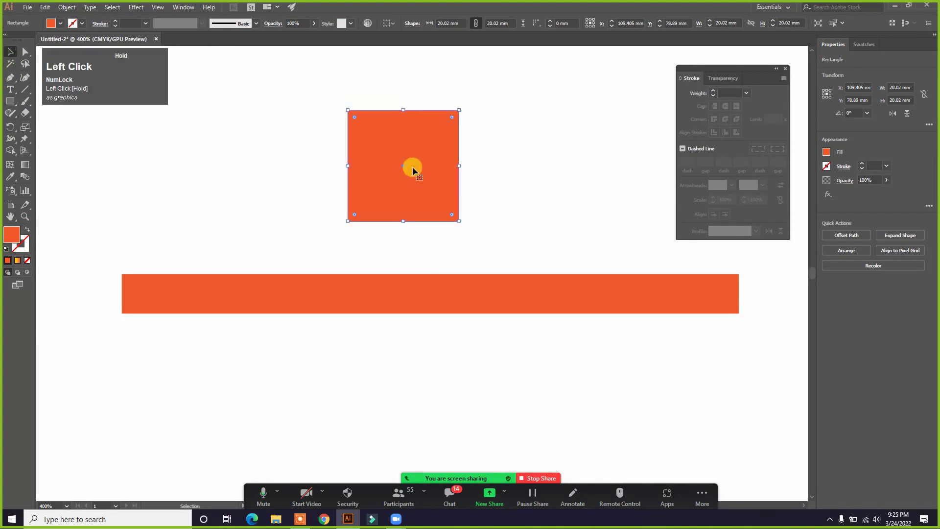
pyautogui.click(10, 238)
pyautogui.doubleClick(11, 237)
pyautogui.moveTo(646, 179)
pyautogui.mouseDown()
pyautogui.moveTo(653, 166)
pyautogui.moveTo(644, 181)
pyautogui.moveTo(605, 173)
pyautogui.moveTo(614, 185)
pyautogui.moveTo(650, 169)
pyautogui.moveTo(655, 294)
pyautogui.mouseUp()
pyautogui.moveTo(612, 176)
pyautogui.mouseDown()
pyautogui.moveTo(625, 160)
pyautogui.moveTo(631, 169)
pyautogui.mouseUp()
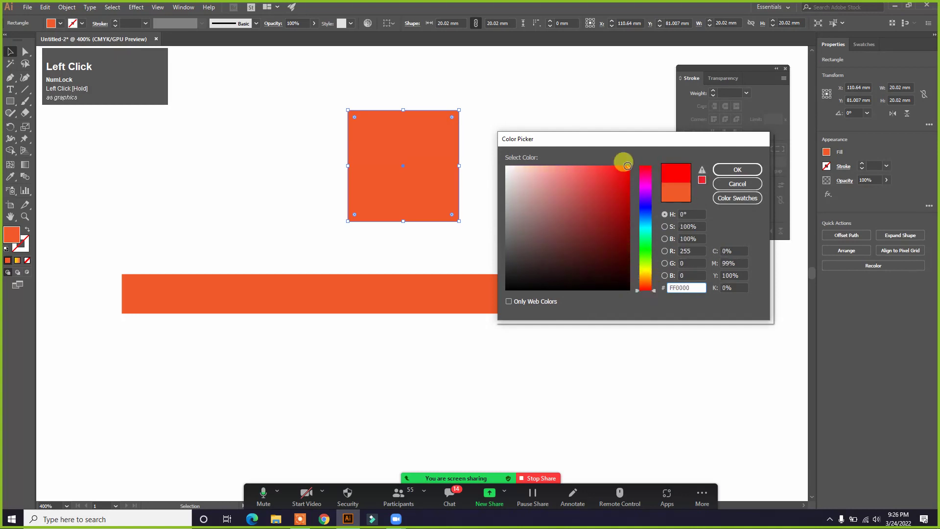
pyautogui.click(729, 169)
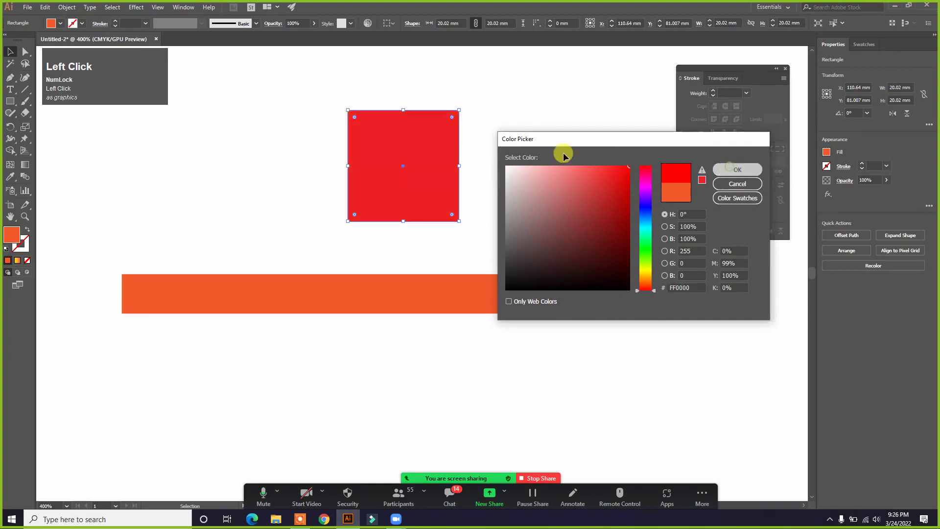
pyautogui.click(482, 132)
pyautogui.click(435, 129)
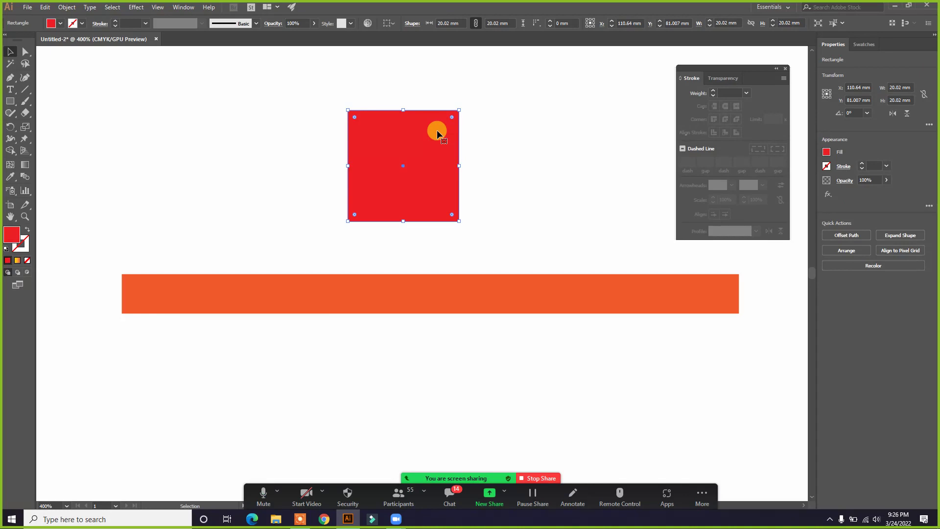
# Zoom in on the selected red square to 1600% and back out to 150%
pyautogui.hotkey('ctrl', '=')
pyautogui.hotkey('ctrl', '=')
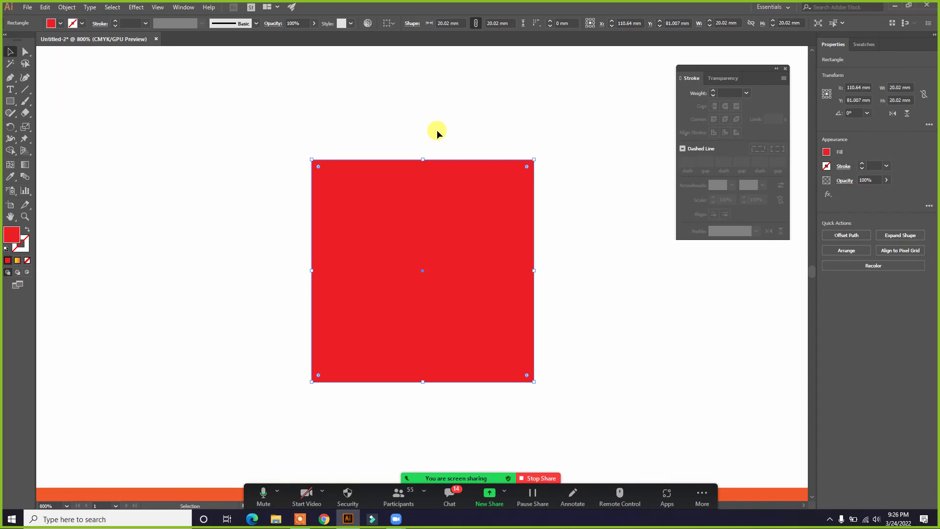
pyautogui.hotkey('ctrl', '=')
pyautogui.hotkey('ctrl', '=')
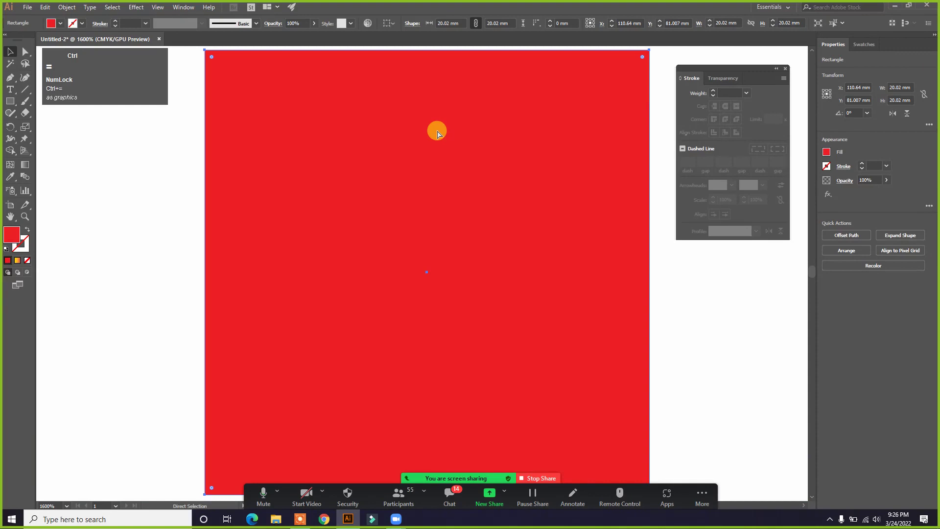
pyautogui.hotkey('ctrl', '-')
pyautogui.hotkey('ctrl', '-')
pyautogui.hotkey('ctrl', '-')
pyautogui.hotkey('ctrl', '-')
pyautogui.hotkey('ctrl', '-')
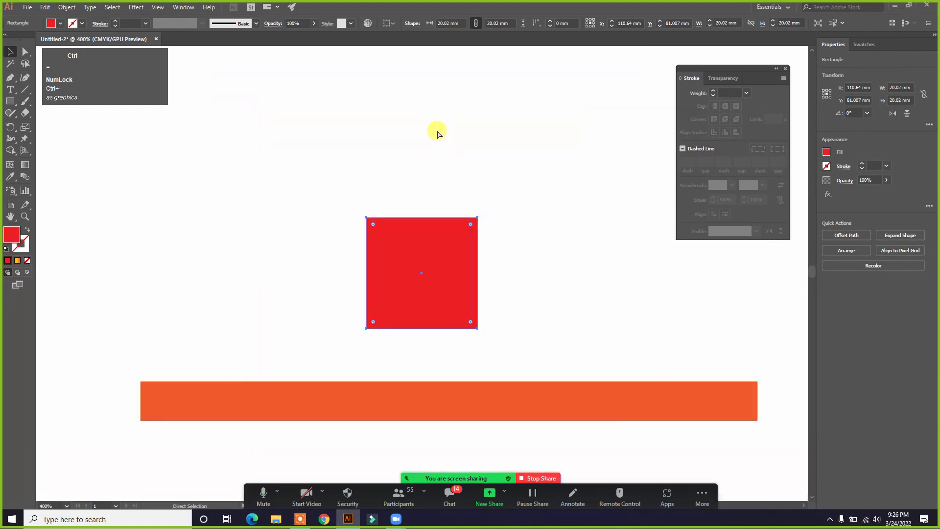
pyautogui.hotkey('ctrl', '-')
pyautogui.hotkey('ctrl', '-')
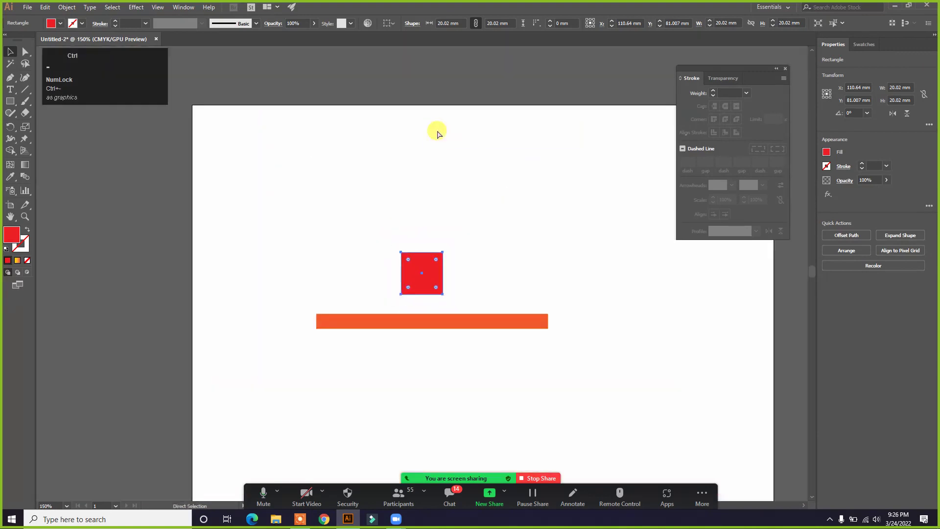
# Move the red square to the upper-left area of the artboard, pan the view and deselect the square
pyautogui.moveTo(424, 266); pyautogui.dragTo(253, 157)
pyautogui.press('space')
pyautogui.moveTo(441, 198); pyautogui.dragTo(419, 154)
pyautogui.click(434, 262)
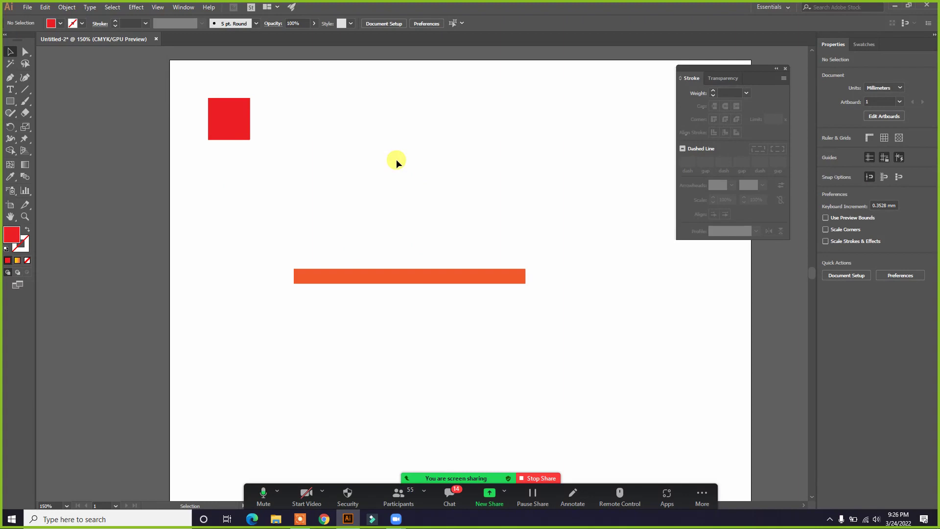
# Zoom in to 600% with nothing selected and fit the whole artboard back in the window
pyautogui.hotkey('ctrl', '=')
pyautogui.hotkey('ctrl', '=')
pyautogui.hotkey('ctrl', '=')
pyautogui.hotkey('ctrl', '=')
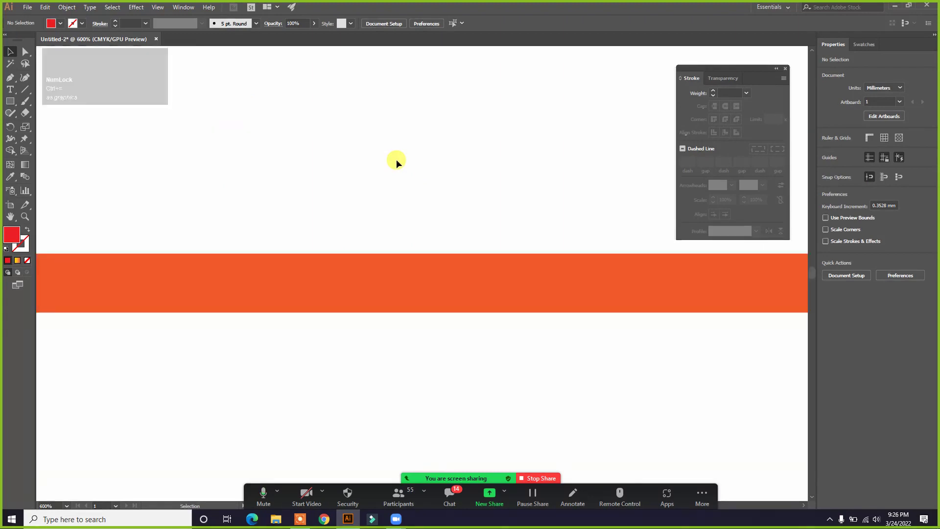
pyautogui.hotkey('ctrl', '0')
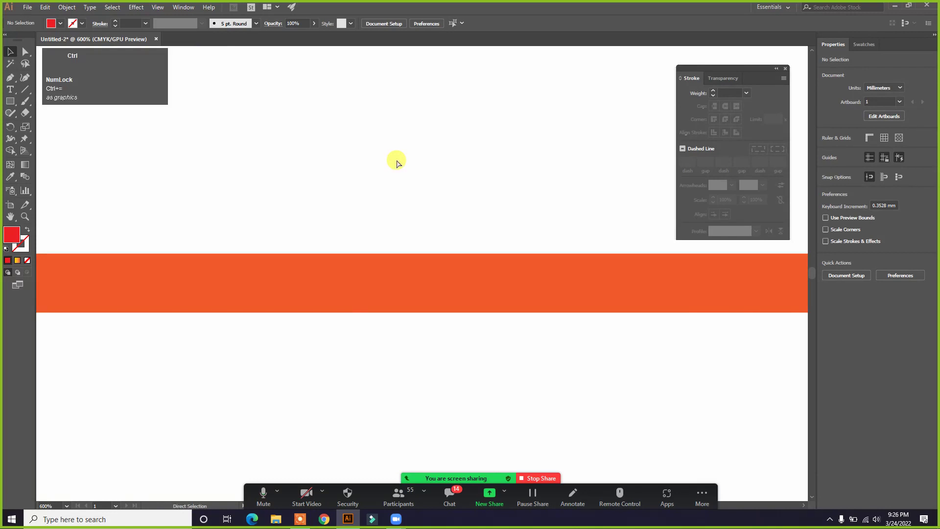
# Select the red square, zoom in on it to 800% and deselect it
pyautogui.click(195, 111)
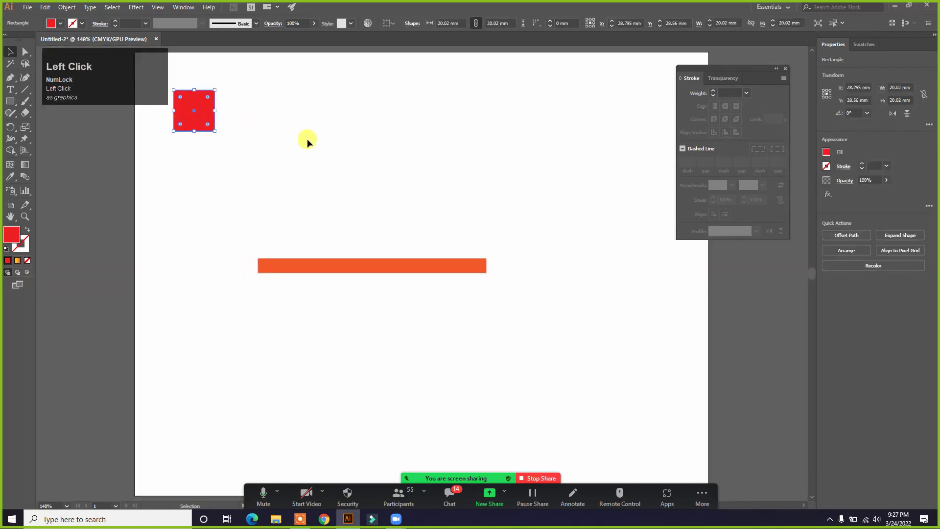
pyautogui.press('ctrl')
pyautogui.hotkey('ctrl', '=')
pyautogui.hotkey('ctrl', '=')
pyautogui.hotkey('ctrl', '=')
pyautogui.hotkey('ctrl', '=')
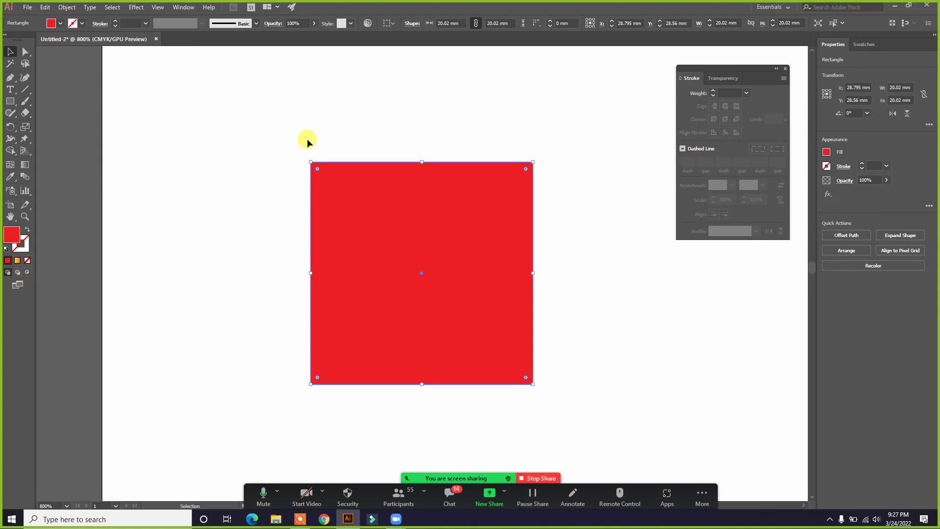
pyautogui.click(500, 128)
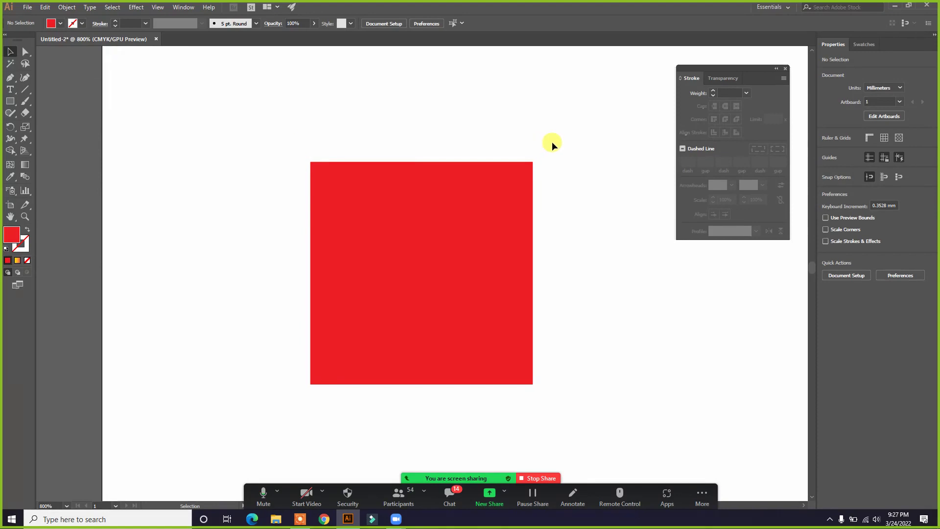
pyautogui.press('space')
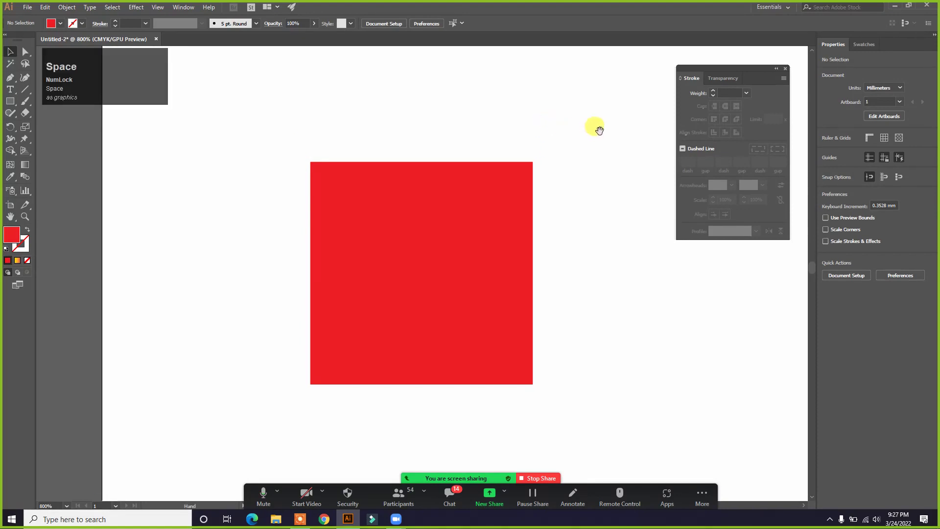
# Pan the view around the red square and move the floating Stroke panel slightly up and outward
pyautogui.moveTo(606, 128); pyautogui.dragTo(617, 373)
pyautogui.click(286, 251)
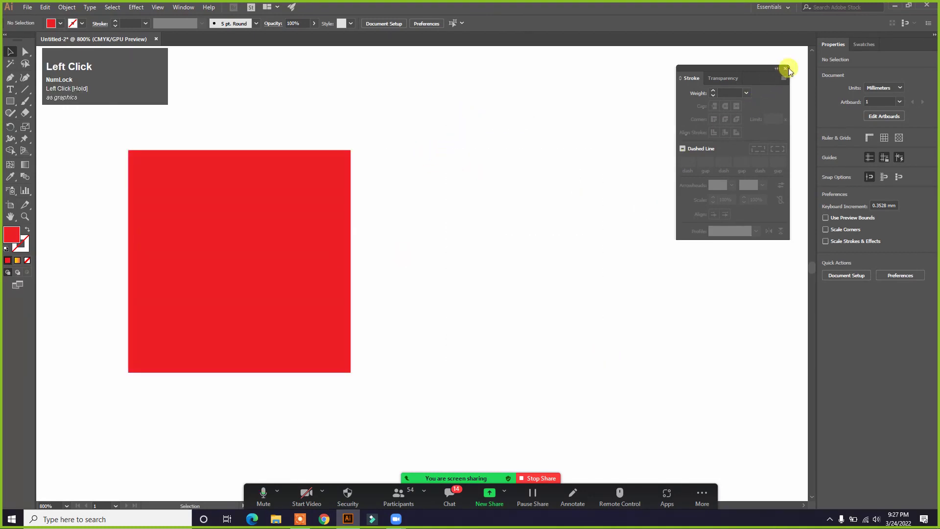
pyautogui.moveTo(766, 72); pyautogui.dragTo(780, 60)
# Copy the red square and paste the copy into the document
pyautogui.click(253, 224)
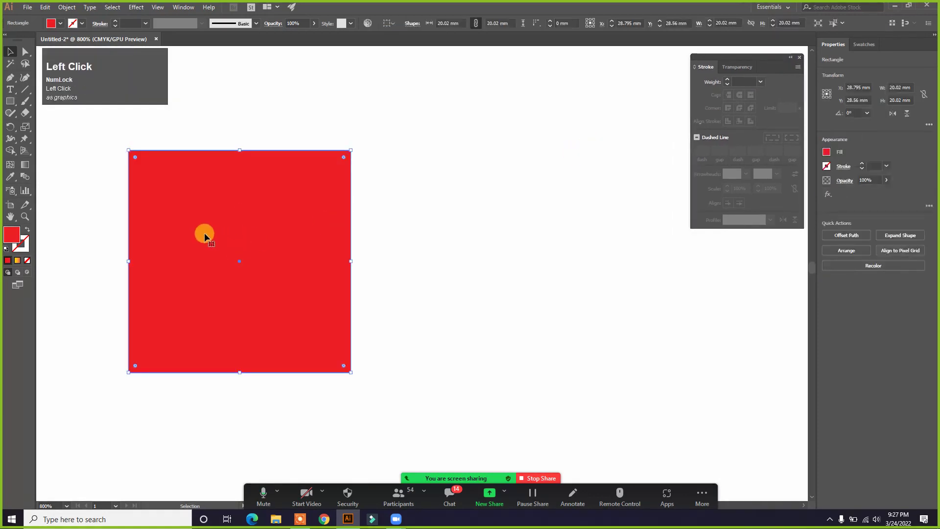
pyautogui.keyDown('ctrl'); pyautogui.click(185, 198); pyautogui.keyUp('ctrl')
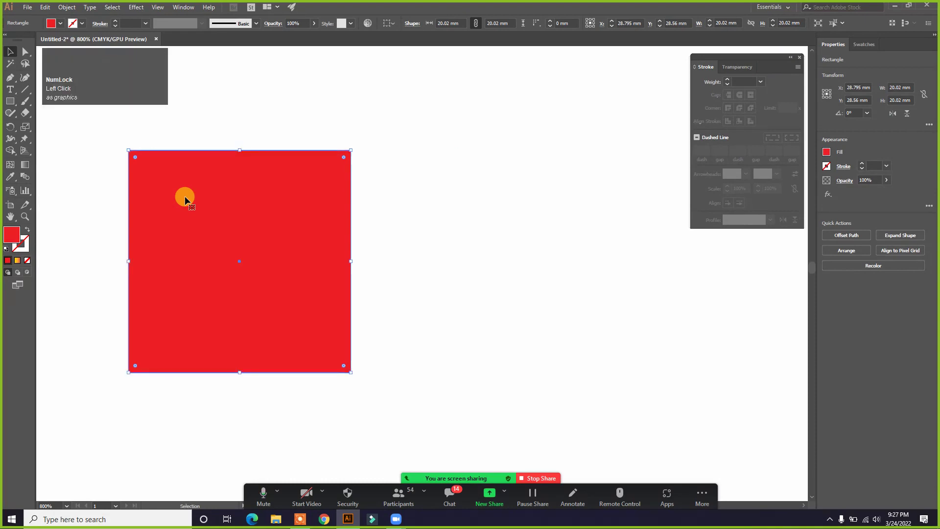
pyautogui.click(44, 7)
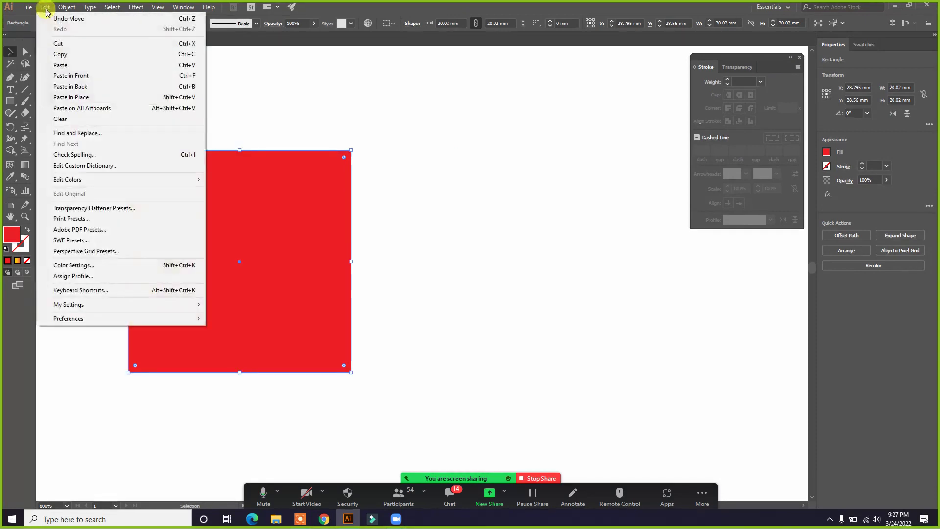
pyautogui.click(189, 55)
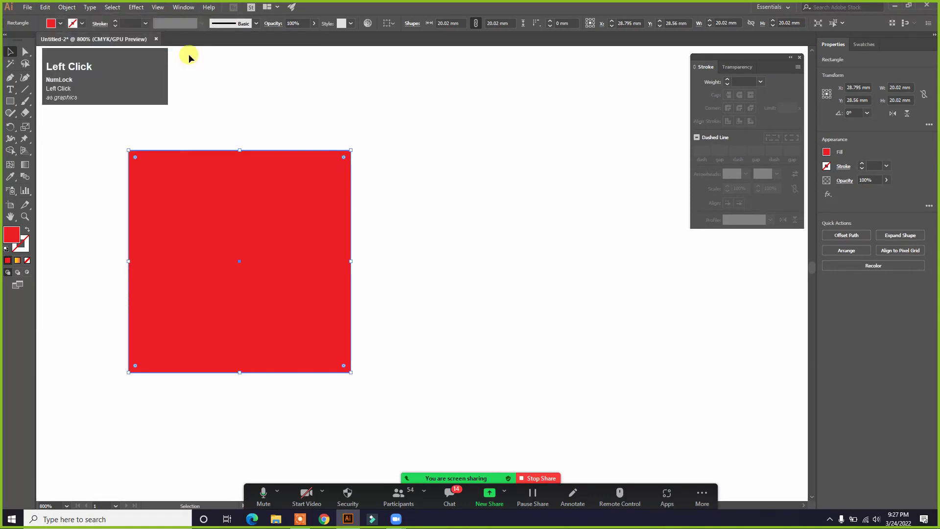
pyautogui.click(45, 7)
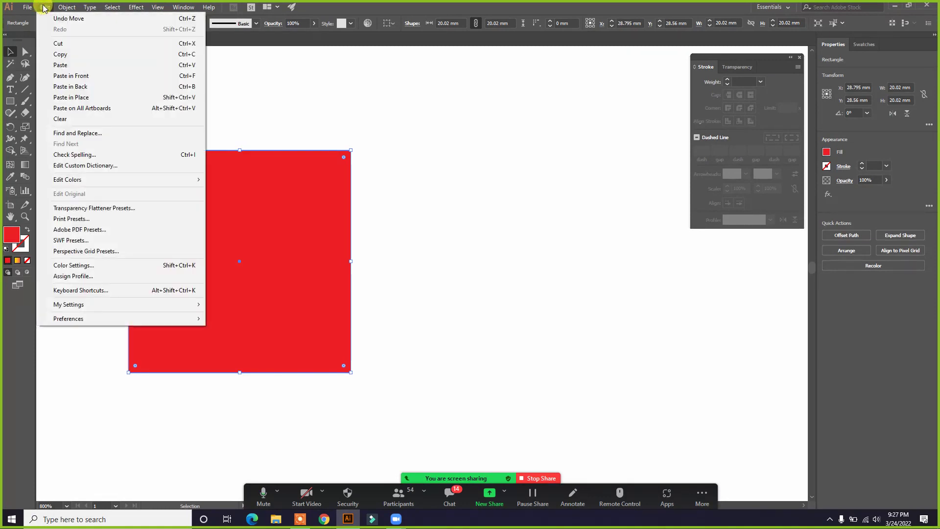
pyautogui.click(67, 65)
pyautogui.click(327, 132)
pyautogui.click(406, 216)
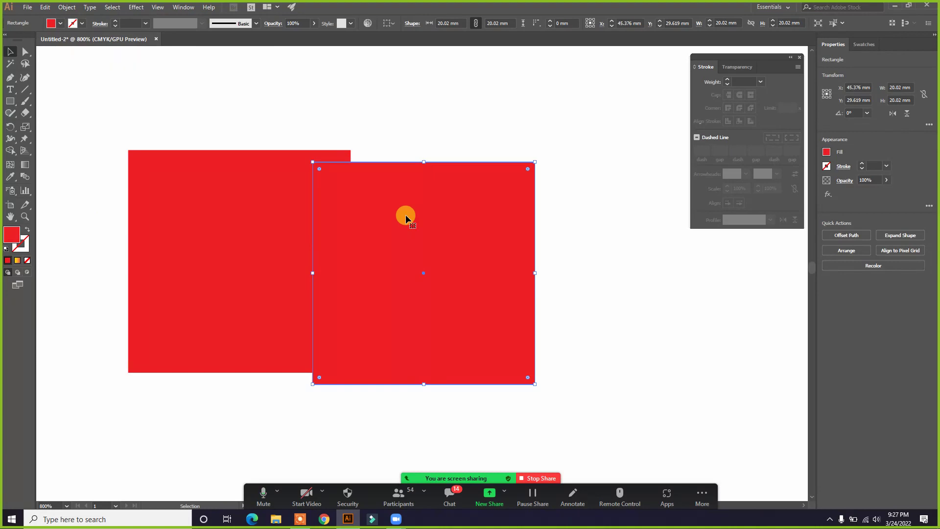
# Select the original square and the pasted copy in turn, and delete the pasted copy
pyautogui.click(222, 219)
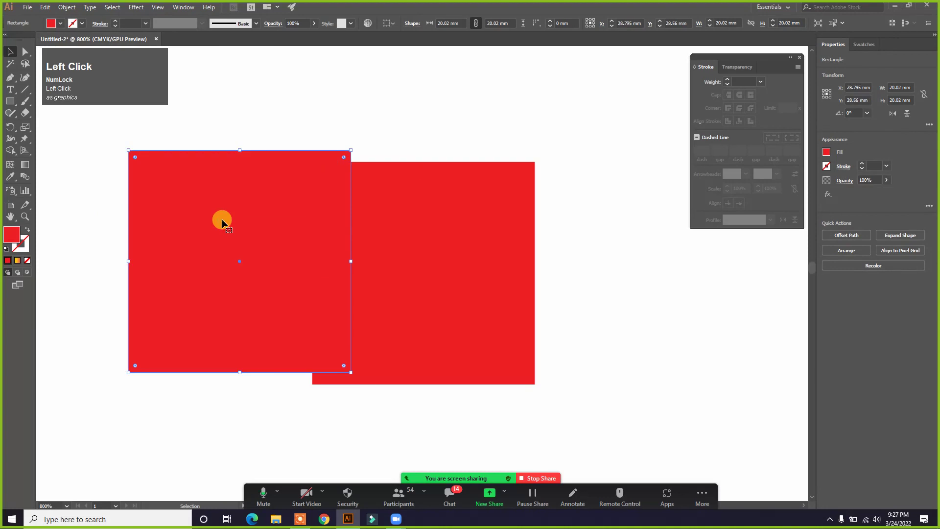
pyautogui.click(434, 230)
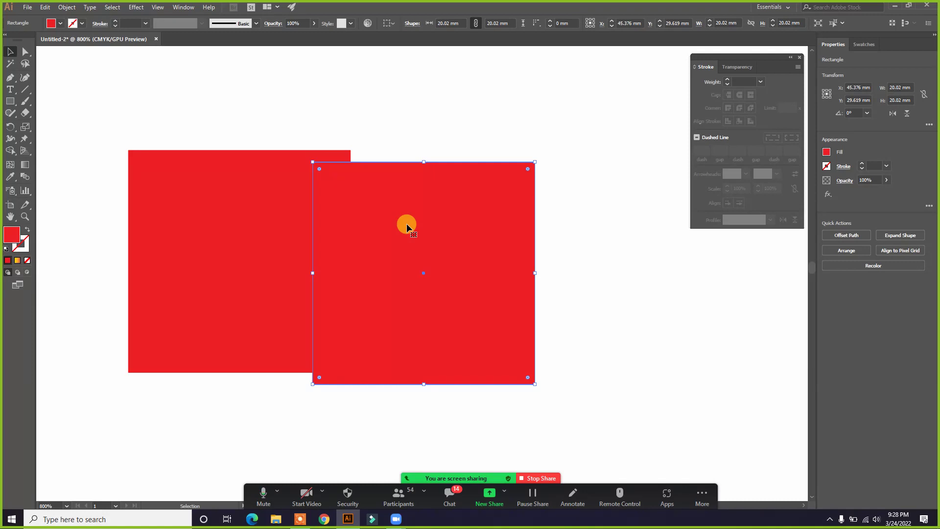
pyautogui.press('Delete')
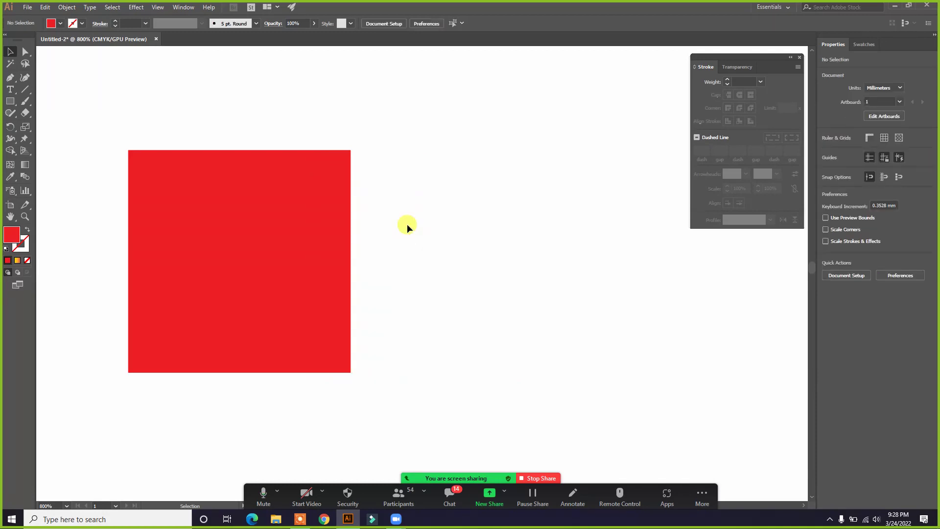
# Copy the red square, paste it in front of the original and move the front copy out beside it on the right
pyautogui.click(302, 214)
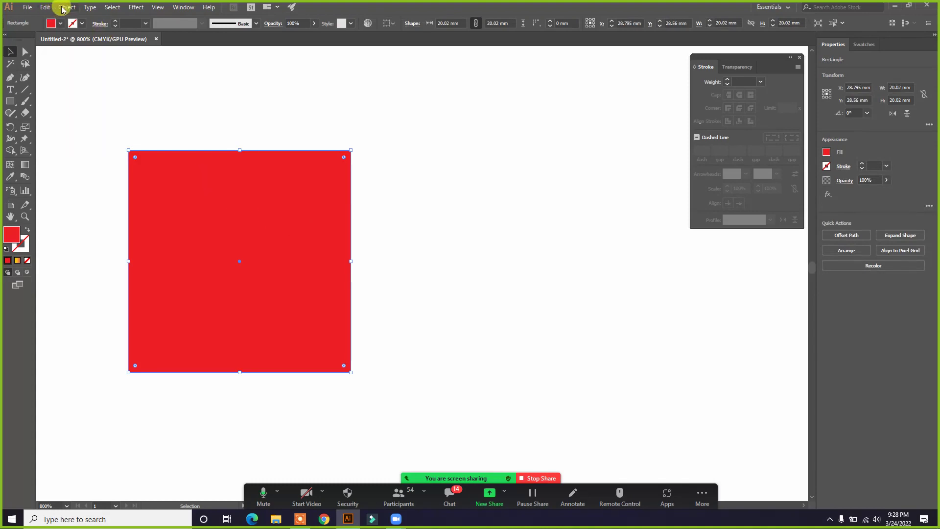
pyautogui.click(45, 7)
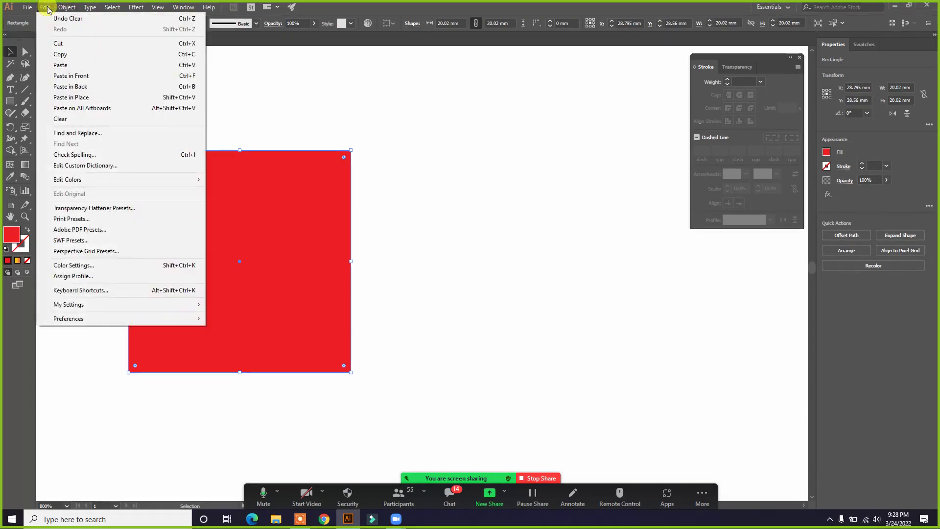
pyautogui.click(65, 57)
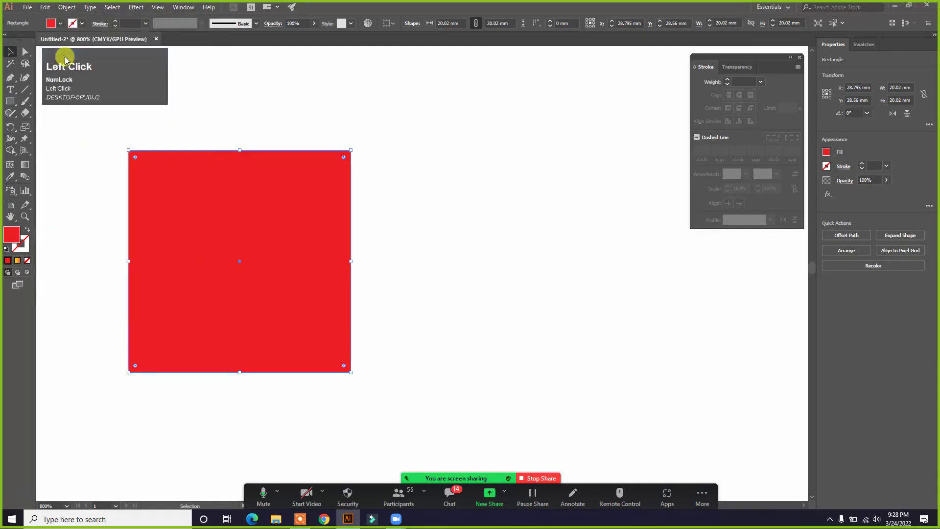
pyautogui.click(49, 8)
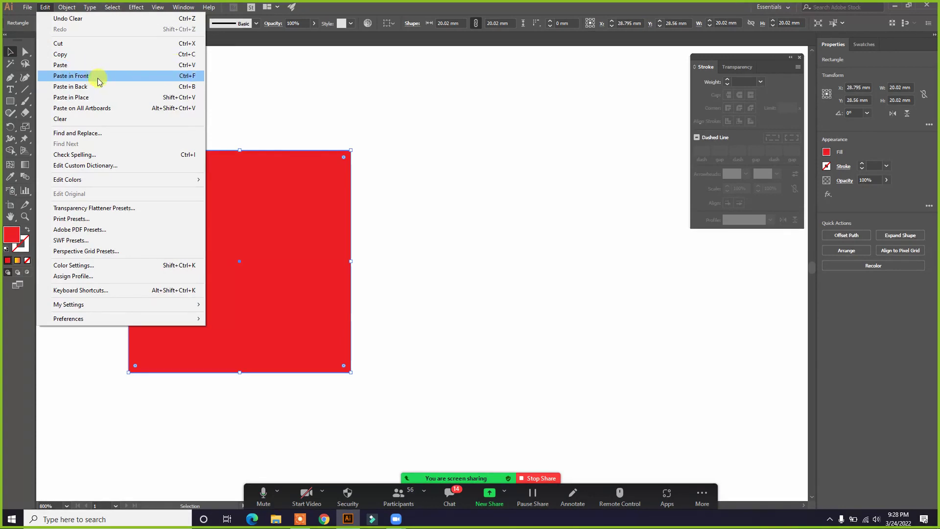
pyautogui.click(186, 77)
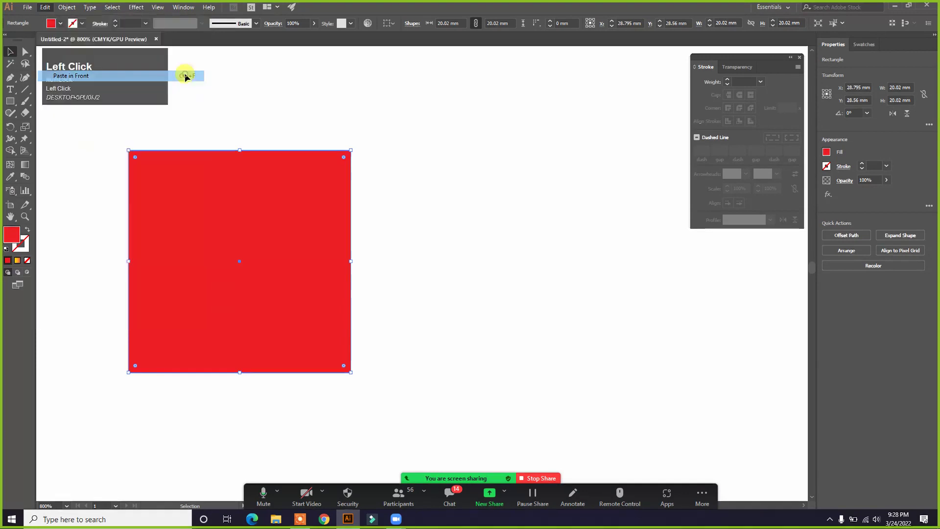
pyautogui.click(277, 105)
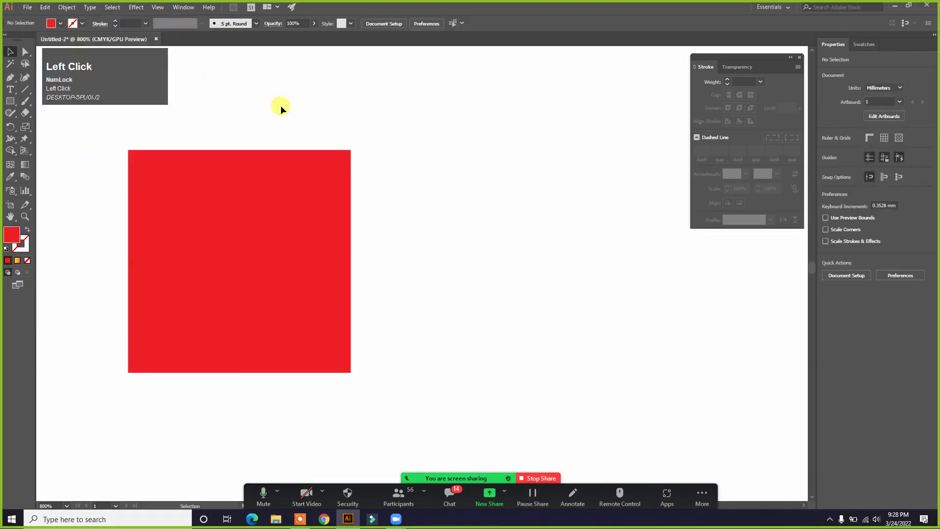
pyautogui.moveTo(149, 158); pyautogui.dragTo(395, 159)
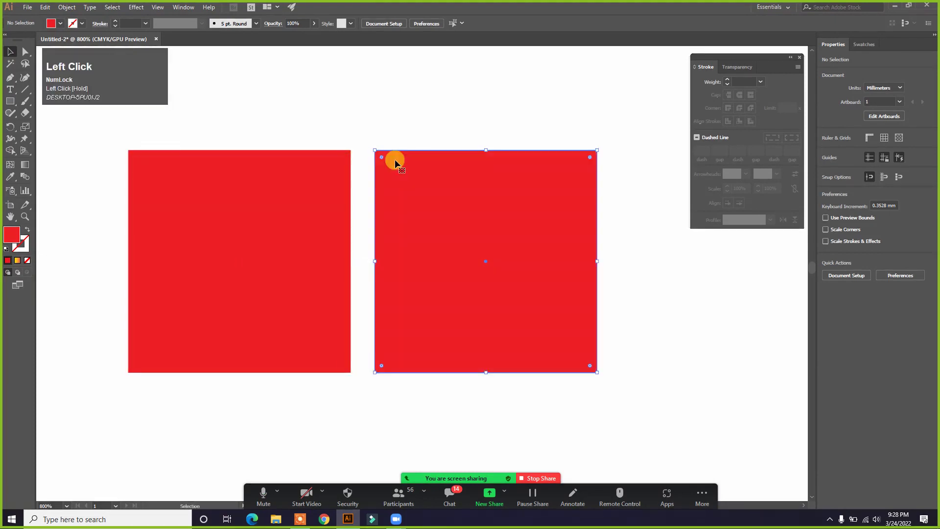
# Delete the copy beside the original red square
pyautogui.click(333, 100)
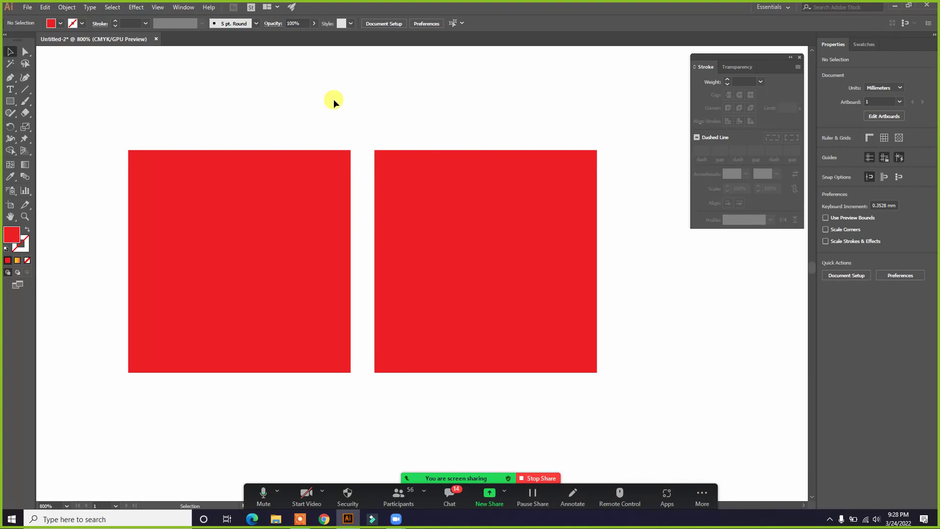
pyautogui.click(560, 268)
pyautogui.press('Delete')
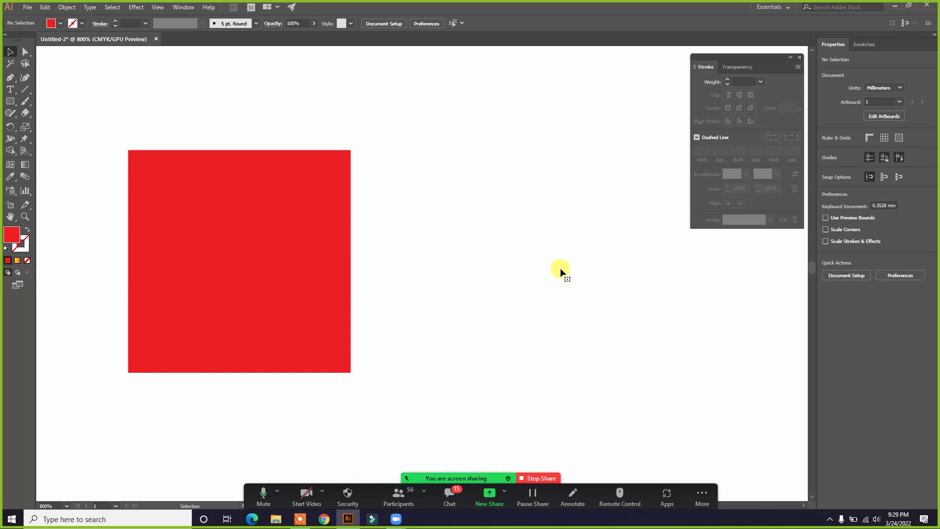
# Copy the red square and paste three copies in front, moving them right, below and diagonally to form a two-by-two grid
pyautogui.click(265, 233)
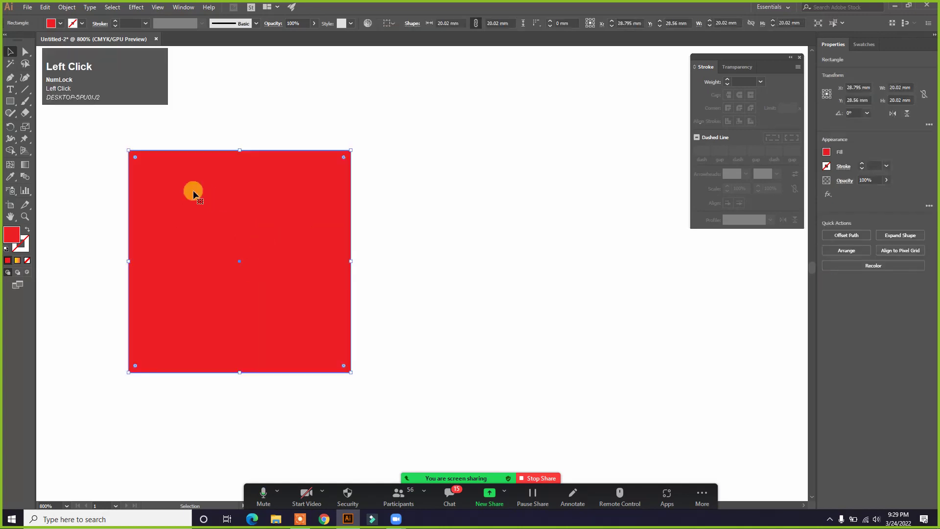
pyautogui.press('ctrl')
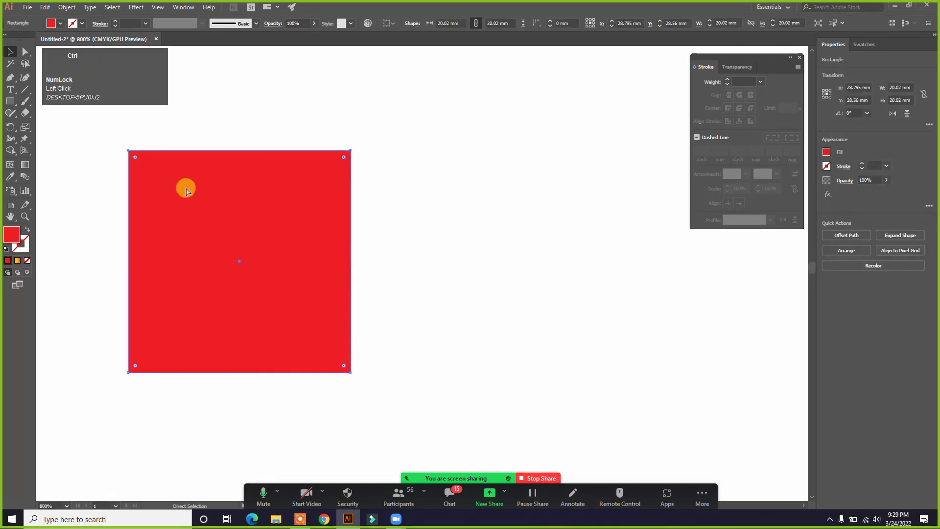
pyautogui.hotkey('ctrl', 'f')
pyautogui.moveTo(167, 187); pyautogui.dragTo(408, 197)
pyautogui.press('ctrl')
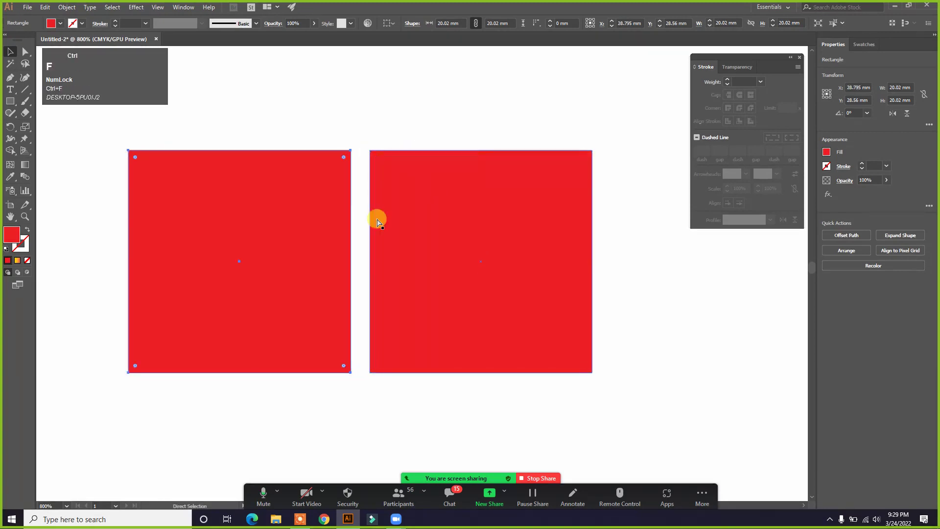
pyautogui.moveTo(285, 174); pyautogui.dragTo(298, 396)
pyautogui.click(231, 160)
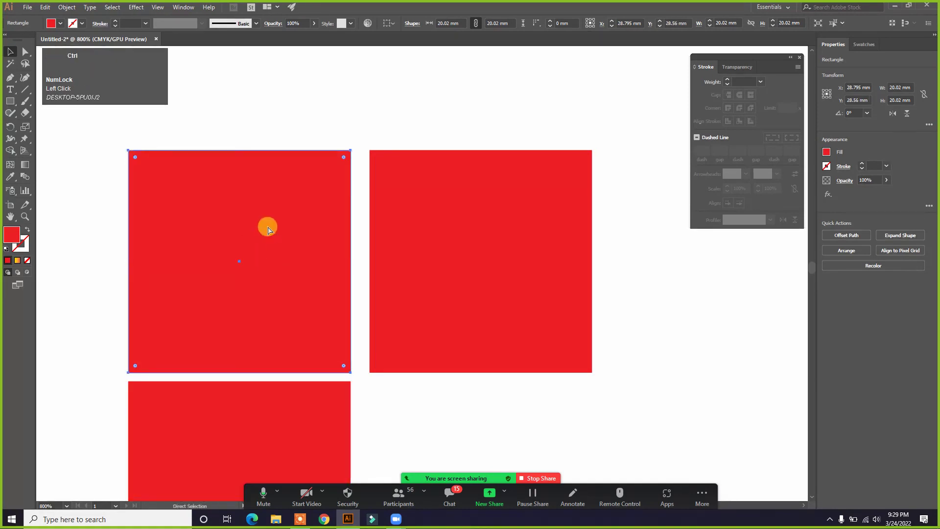
pyautogui.moveTo(169, 188); pyautogui.dragTo(395, 402)
# Move the original square up and left out of the two-by-two grid and undo that move
pyautogui.moveTo(405, 294); pyautogui.dragTo(241, 163)
pyautogui.scroll(-1, 450, 222)
pyautogui.click(607, 274)
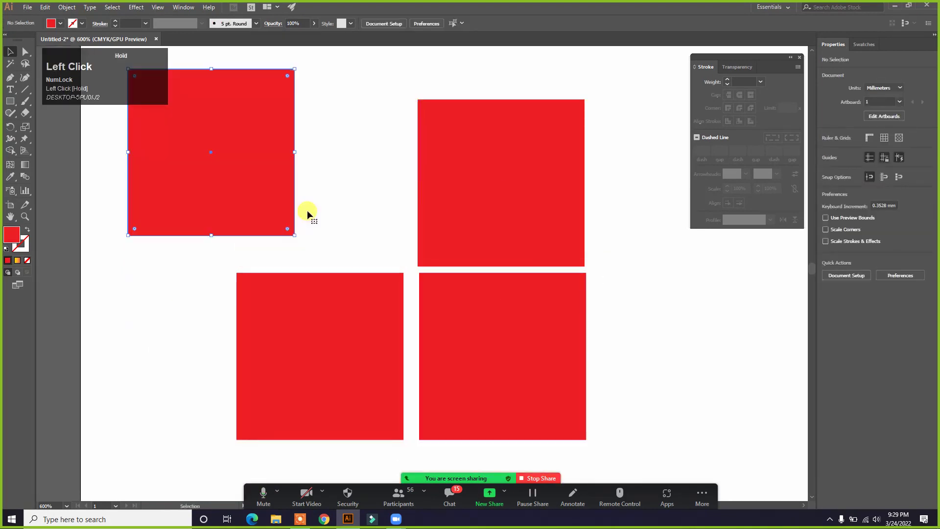
pyautogui.hotkey('ctrl', 'z')
# Paste several more copies in front of the grid's top-left square and spread the stacked squares out to the left
pyautogui.press('ctrl')
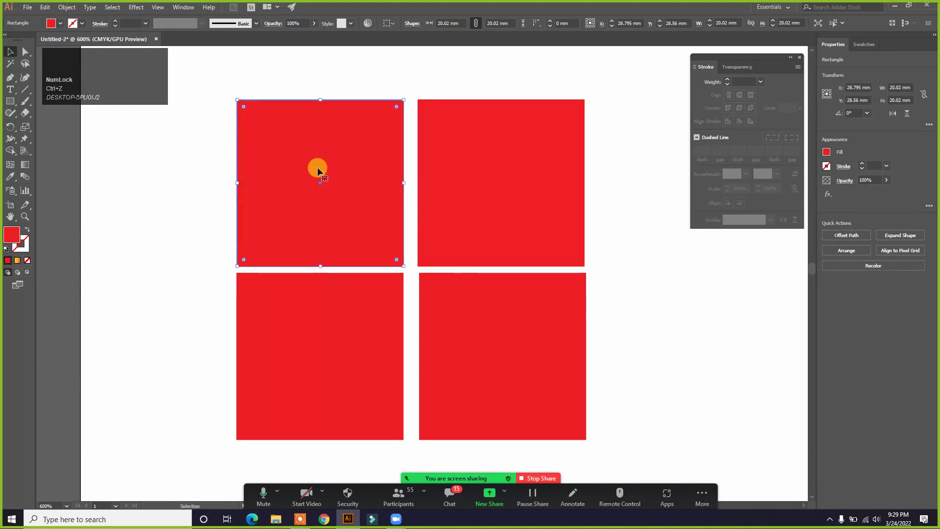
pyautogui.hotkey('ctrl', 'f')
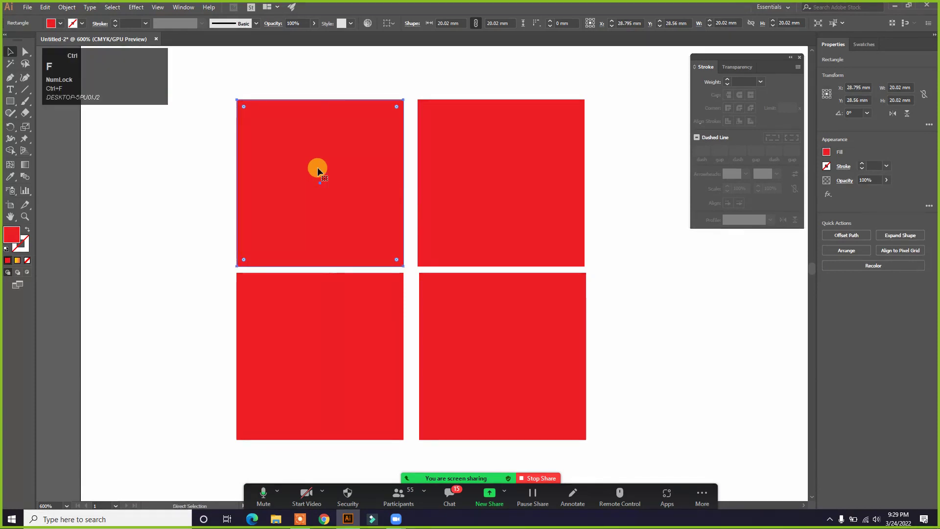
pyautogui.press('ctrl')
pyautogui.click(132, 188)
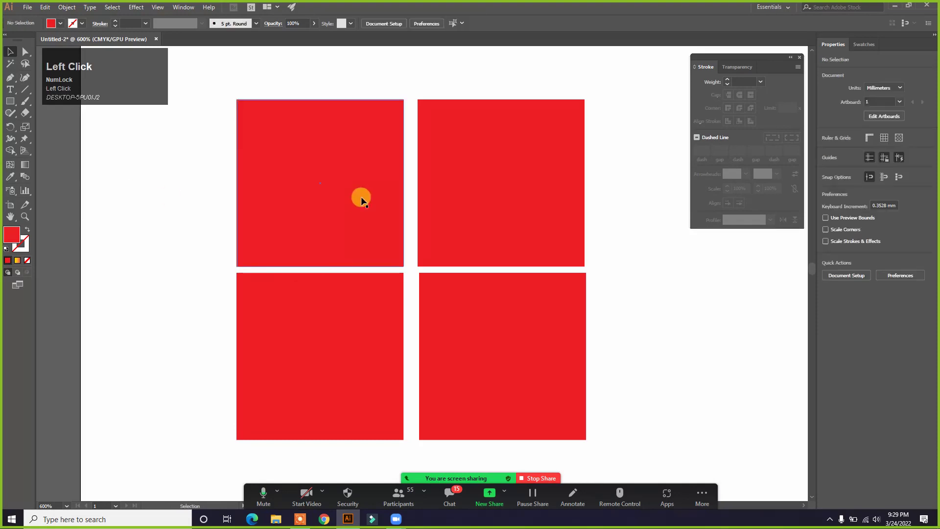
pyautogui.moveTo(361, 138); pyautogui.dragTo(124, 312)
pyautogui.moveTo(348, 186); pyautogui.dragTo(111, 174)
pyautogui.moveTo(346, 143); pyautogui.dragTo(207, 332)
pyautogui.moveTo(341, 185); pyautogui.dragTo(199, 78)
pyautogui.moveTo(319, 175); pyautogui.dragTo(216, 223)
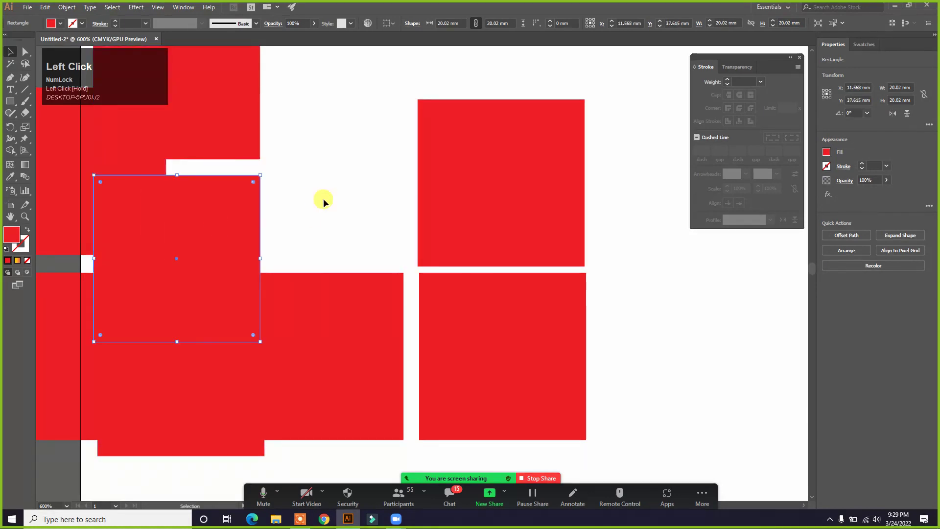
# Undo the moves and pastes until only the original red square remains
pyautogui.hotkey('ctrl', 'z')
pyautogui.click(376, 78)
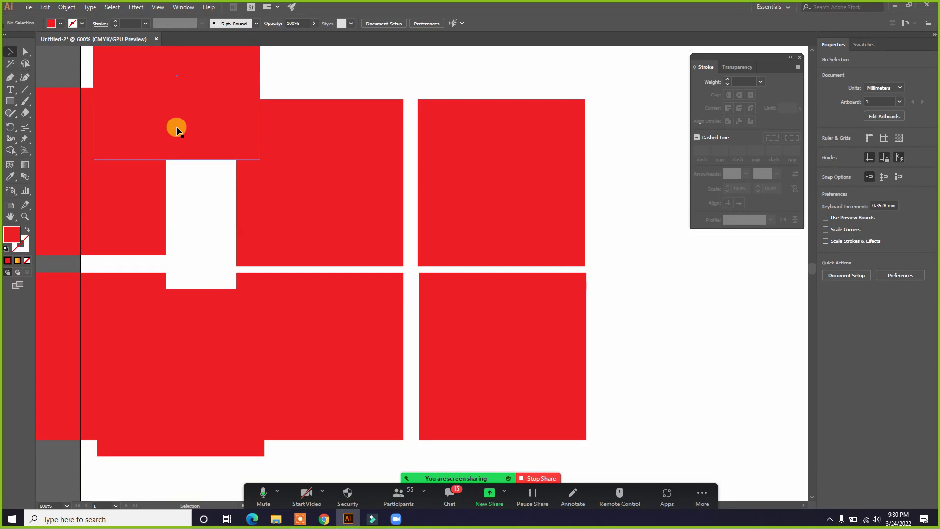
pyautogui.hotkey('ctrl', 'z')
pyautogui.hotkey('ctrl', 'z')
pyautogui.hotkey('ctrl', 'z')
pyautogui.hotkey('ctrl', 'z')
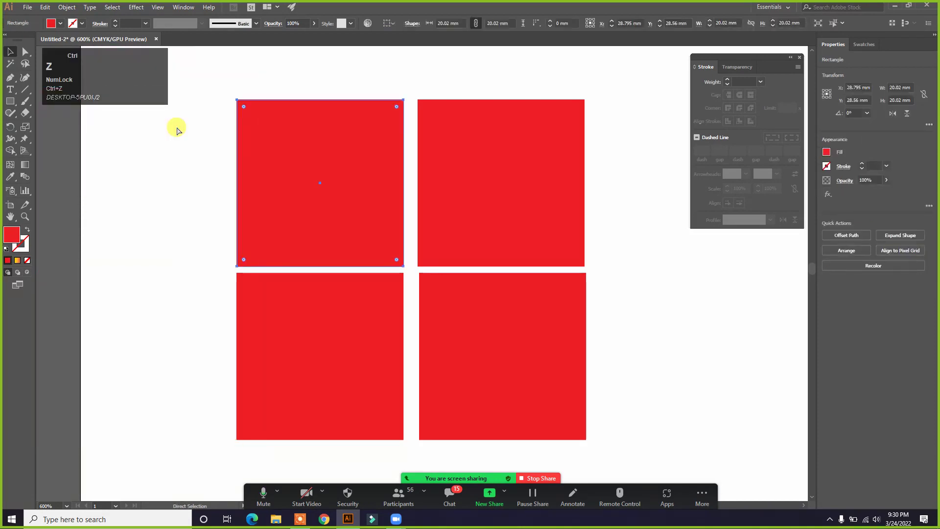
pyautogui.hotkey('ctrl', 'z')
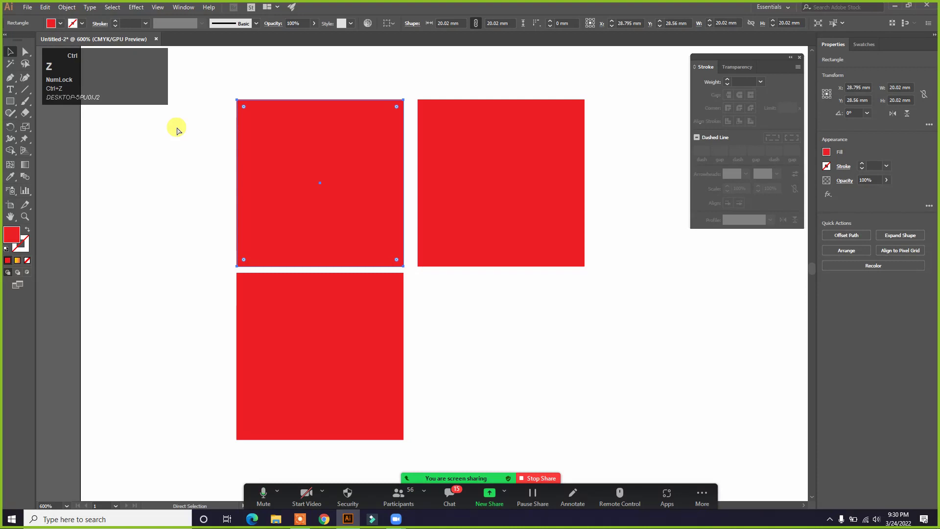
pyautogui.hotkey('ctrl', 'z')
pyautogui.hotkey('ctrl', 'z')
pyautogui.hotkey('ctrl', 'z')
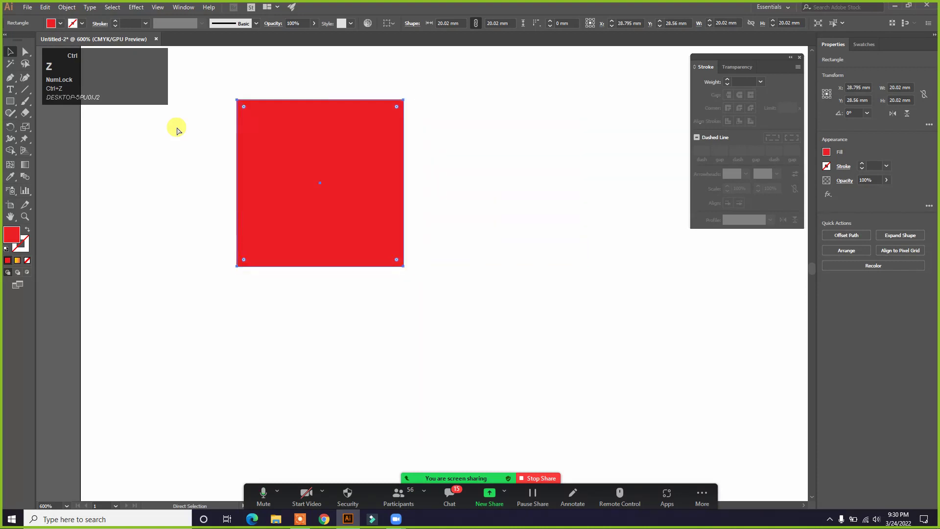
# Move the remaining red square to the left, undo that move and deselect the square
pyautogui.moveTo(380, 165); pyautogui.dragTo(230, 202)
pyautogui.hotkey('ctrl', 'z')
pyautogui.click(414, 212)
pyautogui.press('space')
pyautogui.moveTo(447, 161); pyautogui.dragTo(436, 162)
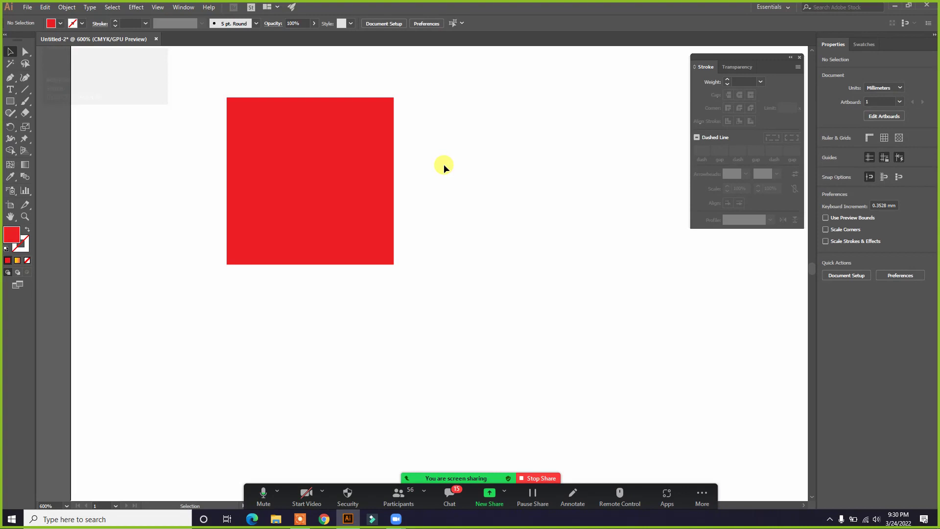
# Delete the red square from the artboard
pyautogui.click(48, 7)
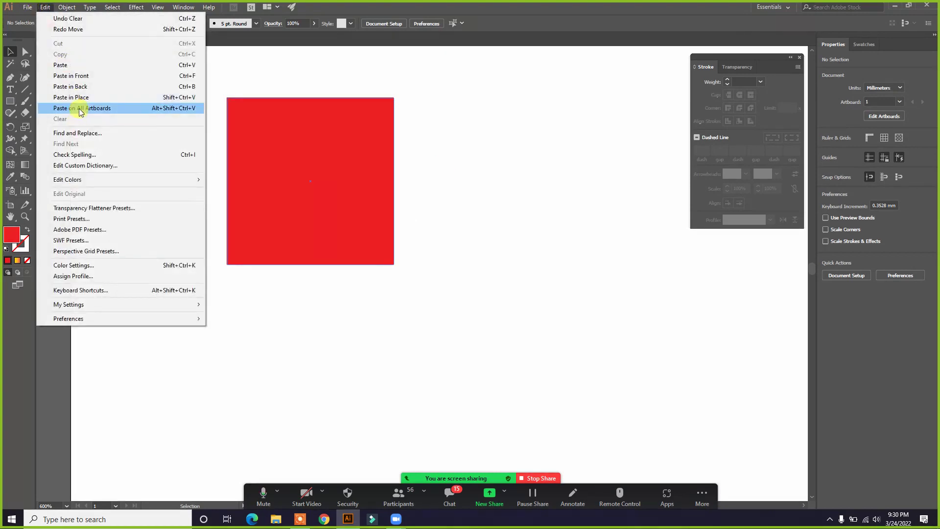
pyautogui.click(456, 190)
pyautogui.click(283, 172)
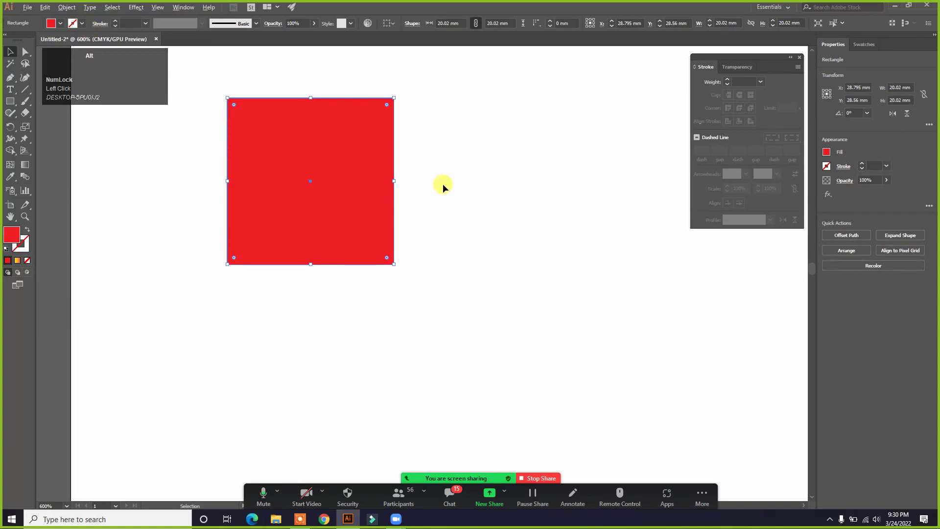
pyautogui.scroll(-2, 443, 184)
pyautogui.press('space')
pyautogui.moveTo(486, 207); pyautogui.dragTo(399, 160)
pyautogui.scroll(-1, 384, 185)
pyautogui.moveTo(425, 107); pyautogui.dragTo(111, 188)
pyautogui.press('Delete')
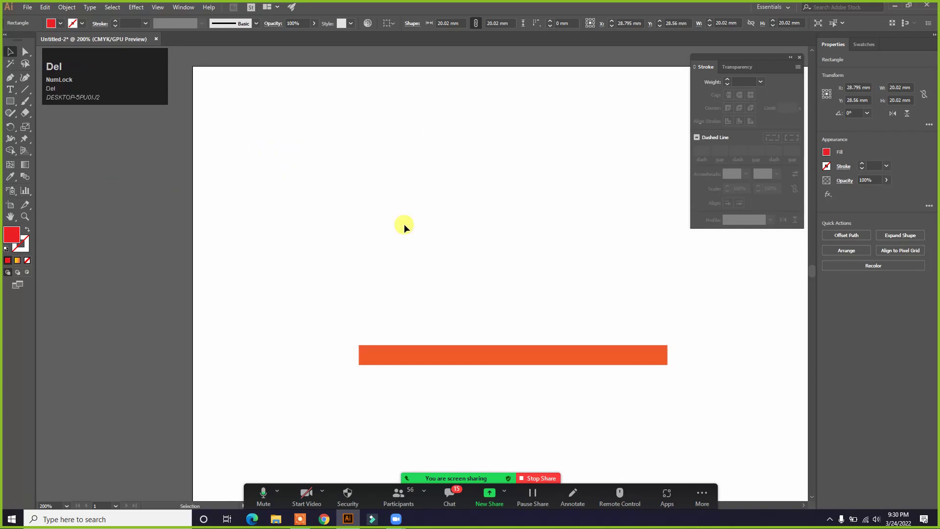
# Copy the thick orange line and paste the duplicate directly in front of the original
pyautogui.press('space')
pyautogui.moveTo(517, 308); pyautogui.dragTo(519, 267)
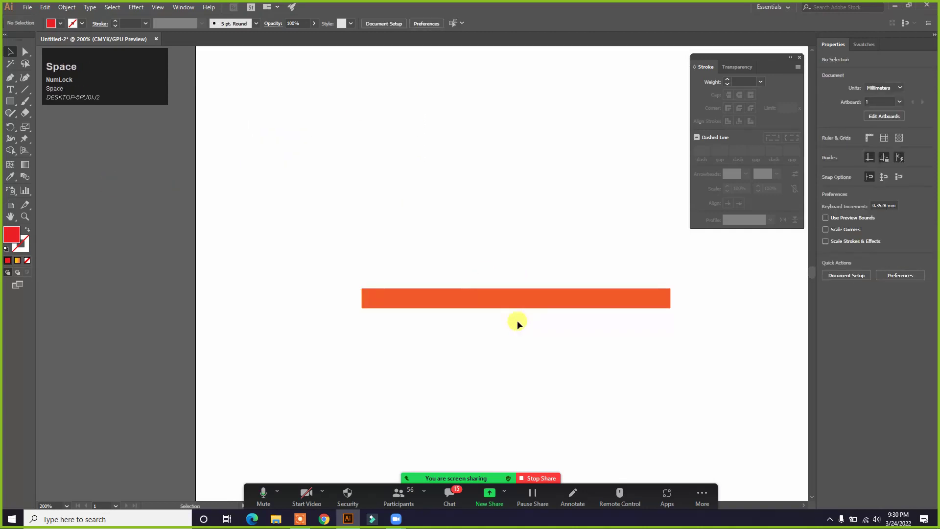
pyautogui.hotkey('ctrl', '=')
pyautogui.press('space')
pyautogui.moveTo(514, 247); pyautogui.dragTo(371, 236)
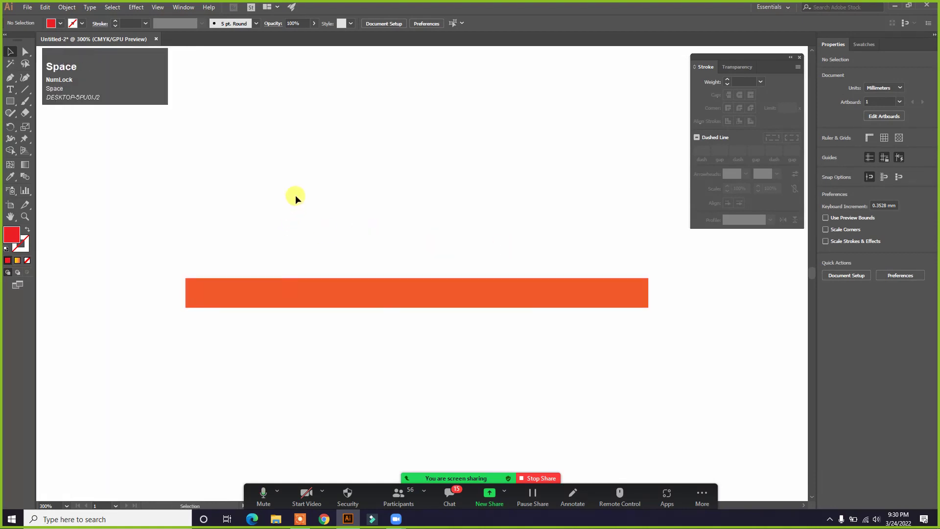
pyautogui.moveTo(320, 217); pyautogui.dragTo(460, 336)
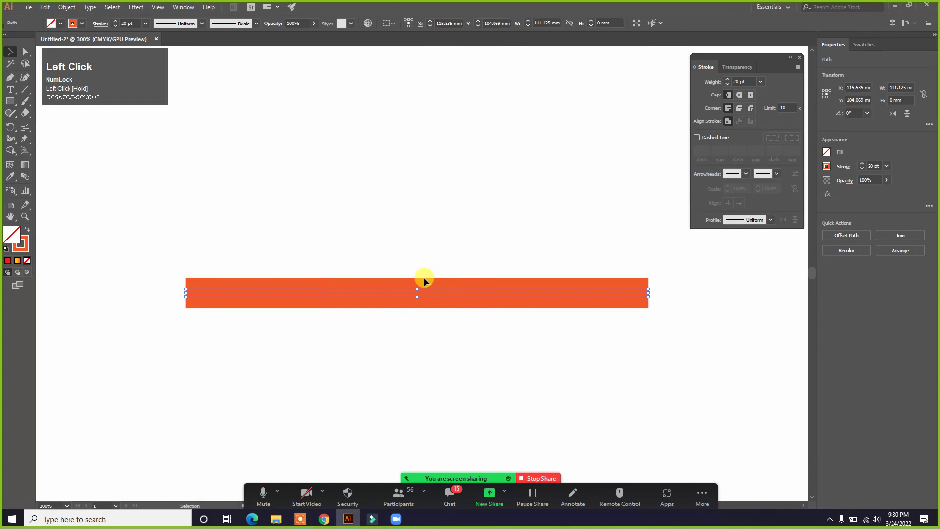
pyautogui.click(45, 7)
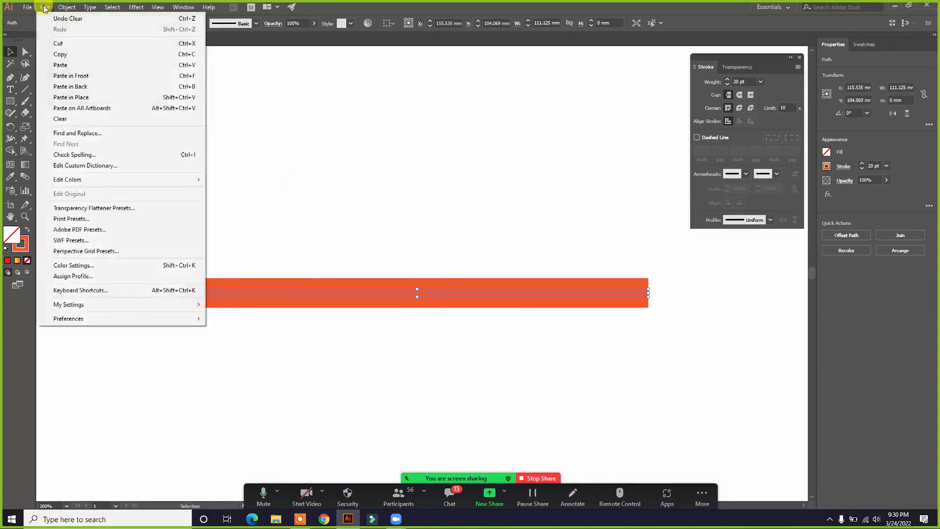
pyautogui.click(118, 54)
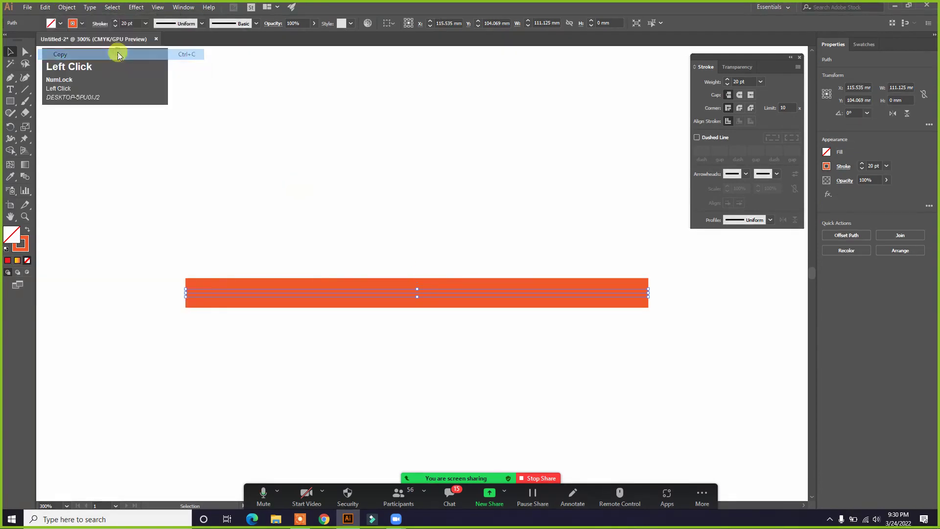
pyautogui.click(45, 9)
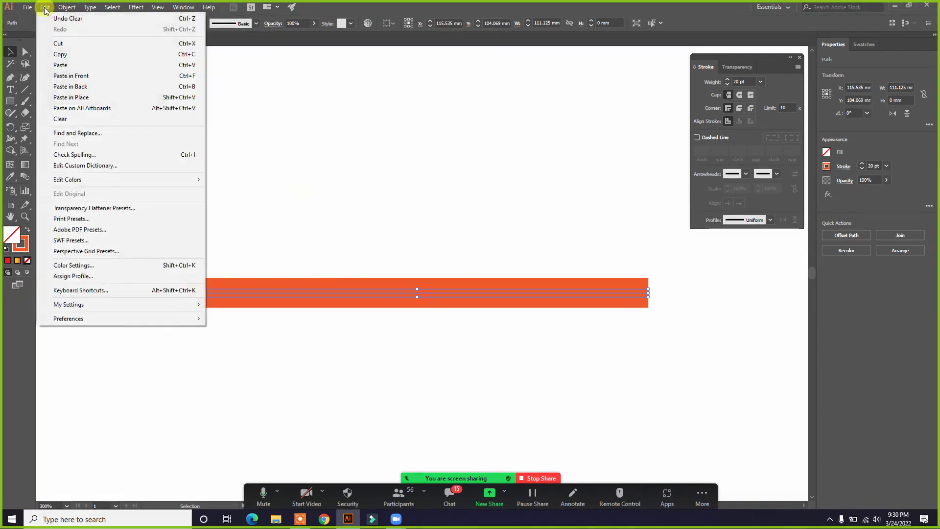
pyautogui.click(72, 77)
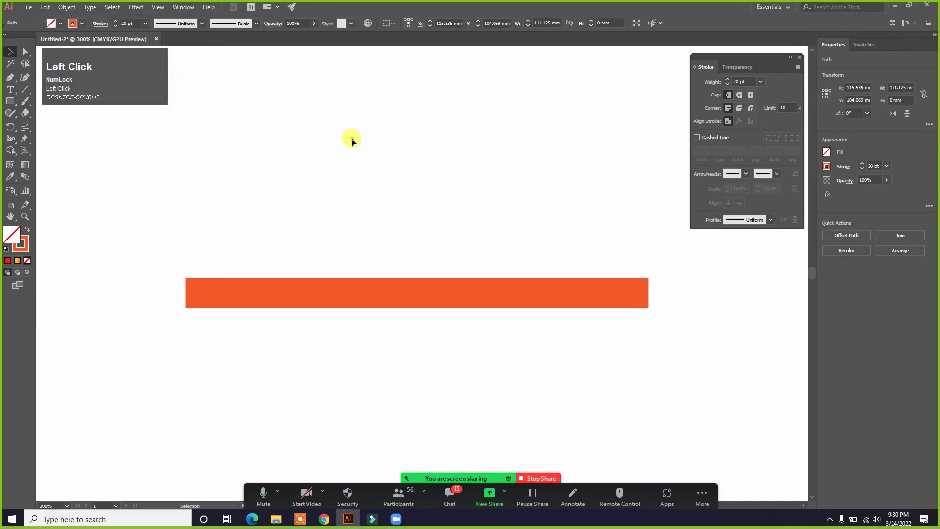
# Move the pasted orange line about 20 mm straight down so it sits below the original
pyautogui.click(419, 227)
pyautogui.moveTo(443, 293); pyautogui.dragTo(441, 375)
pyautogui.press('space')
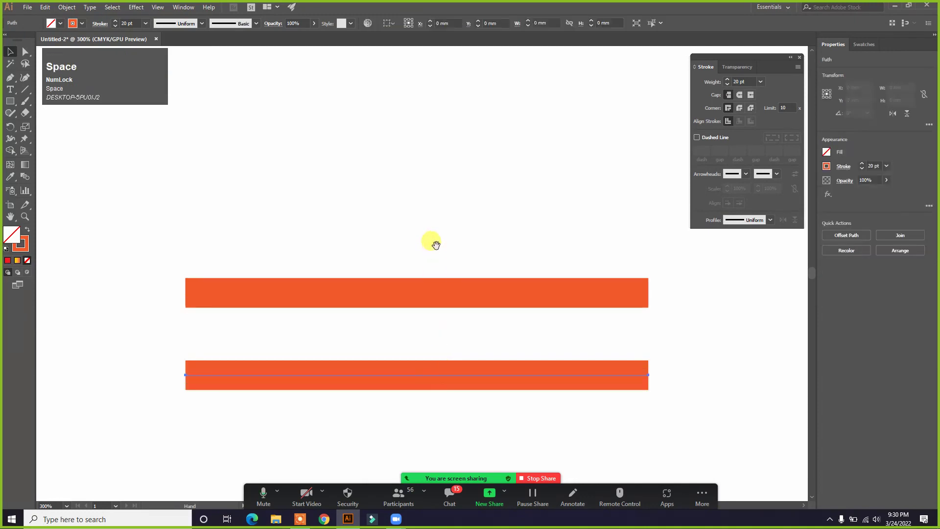
pyautogui.moveTo(434, 243); pyautogui.dragTo(442, 238)
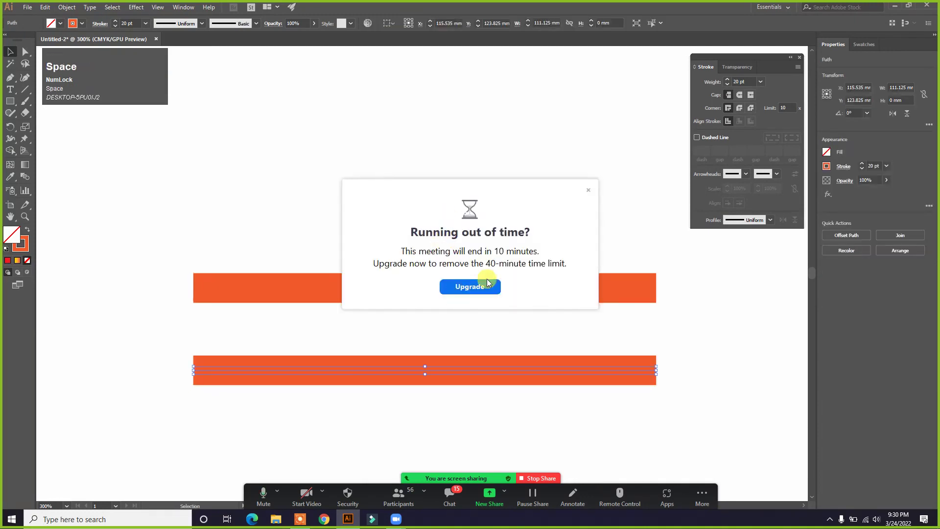
# Dismiss the meeting time-limit notice and change the lower line's stroke colour to light blue with the Color Picker
pyautogui.click(588, 190)
pyautogui.moveTo(359, 339); pyautogui.dragTo(449, 396)
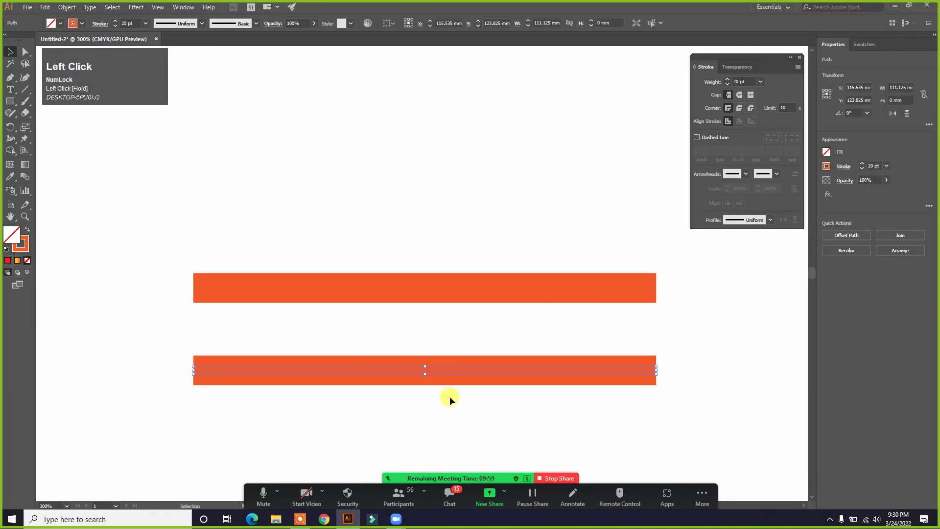
pyautogui.click(24, 242)
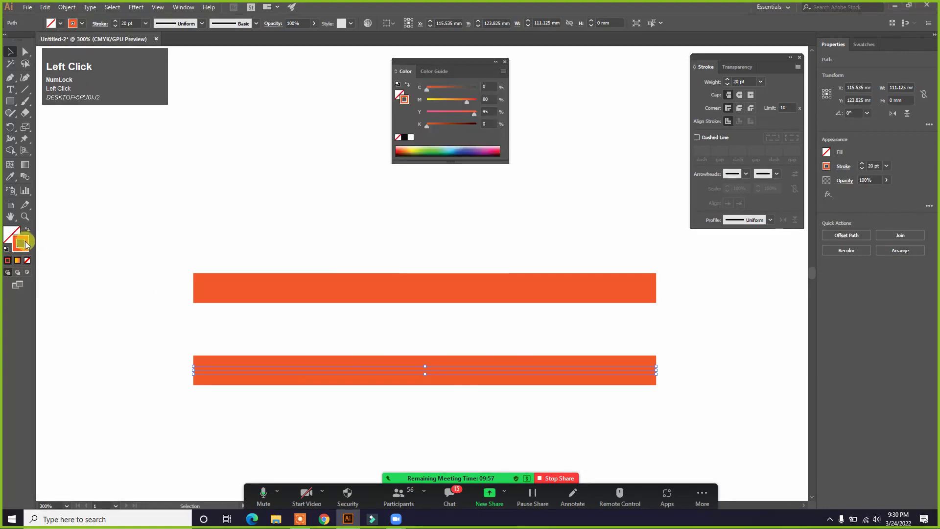
pyautogui.doubleClick(21, 244)
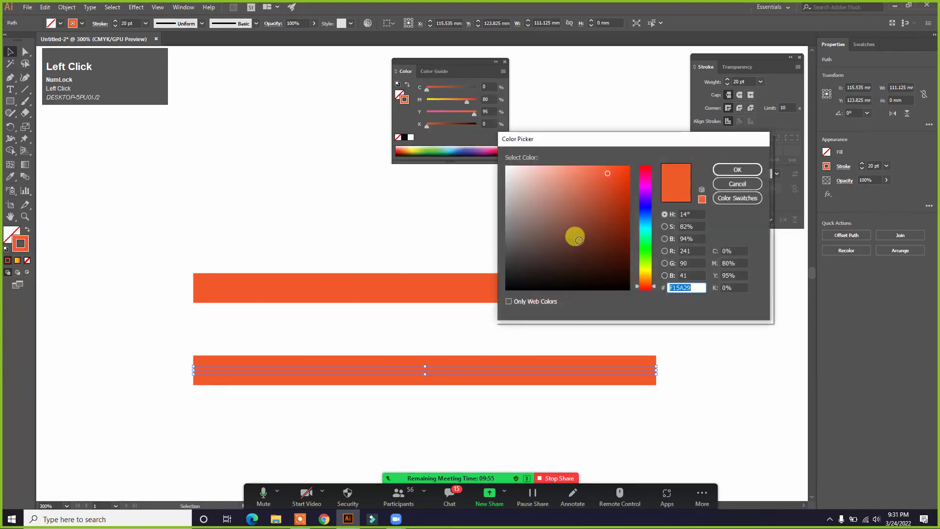
pyautogui.click(650, 171)
pyautogui.moveTo(650, 171); pyautogui.dragTo(646, 225)
pyautogui.click(730, 172)
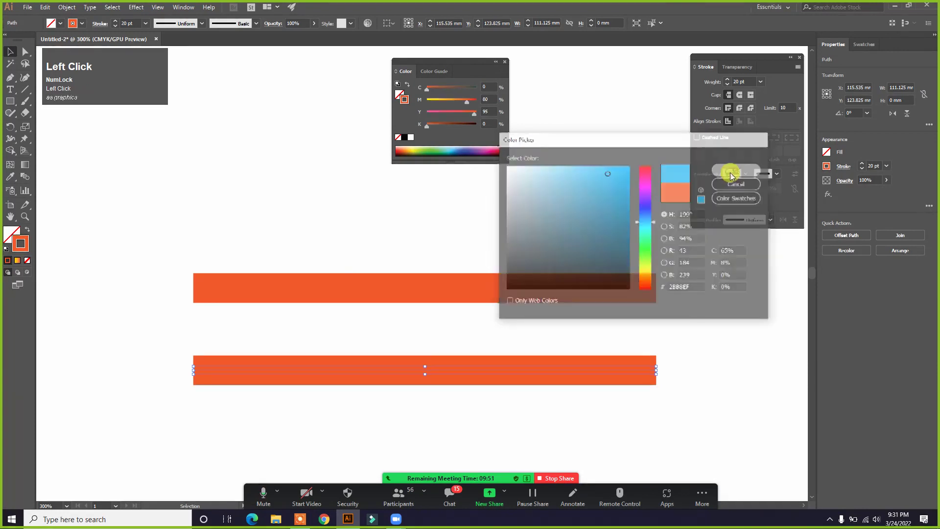
pyautogui.click(505, 62)
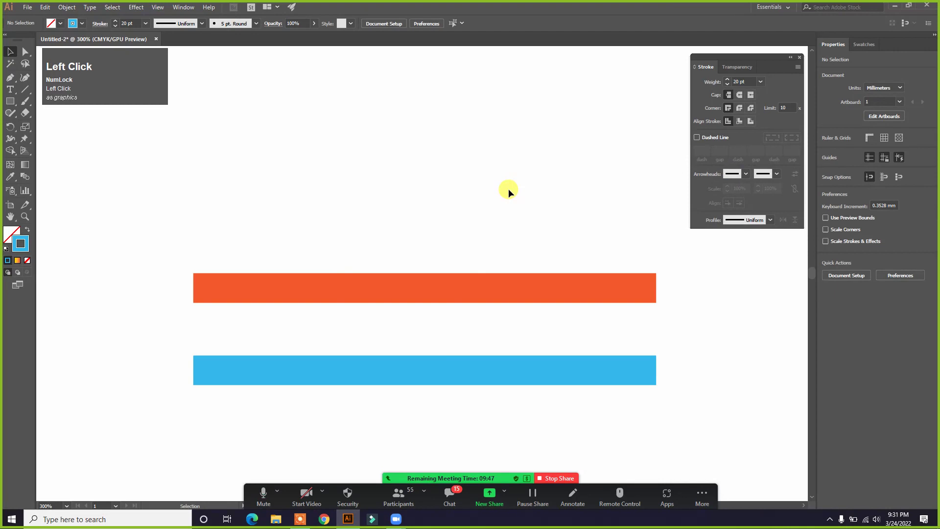
# Apply a round cap to the stroke of the upper orange line
pyautogui.moveTo(337, 340); pyautogui.dragTo(472, 409)
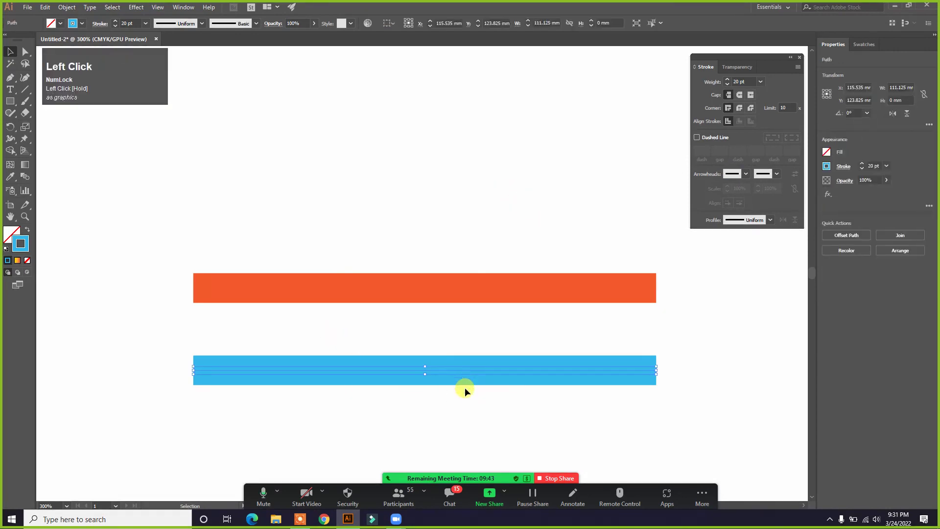
pyautogui.moveTo(398, 234); pyautogui.dragTo(431, 305)
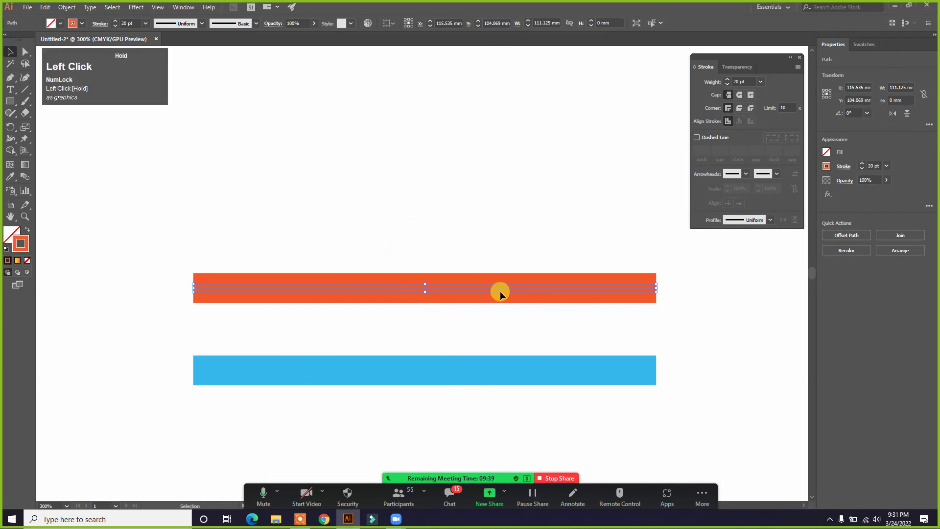
pyautogui.click(739, 96)
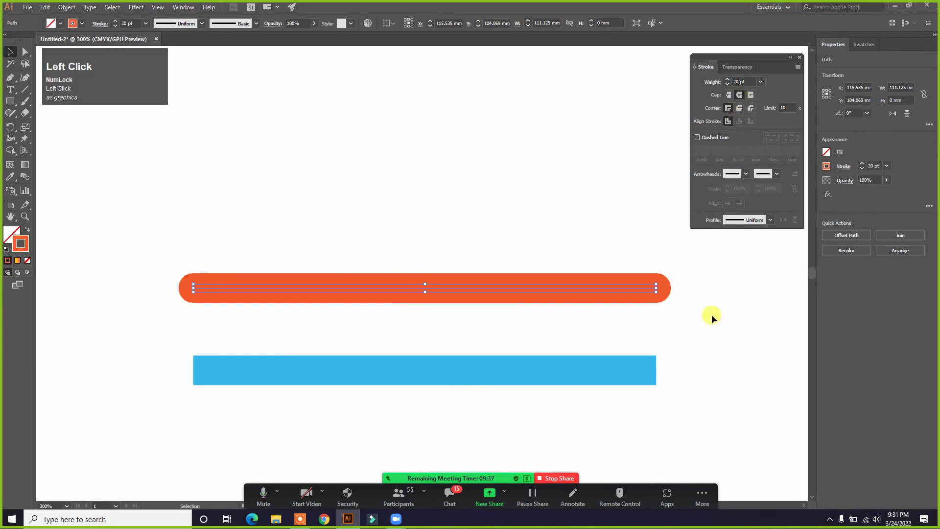
# Try swapping the fill and stroke of the blue line, swap them back, and undo both swaps
pyautogui.moveTo(347, 343); pyautogui.dragTo(466, 407)
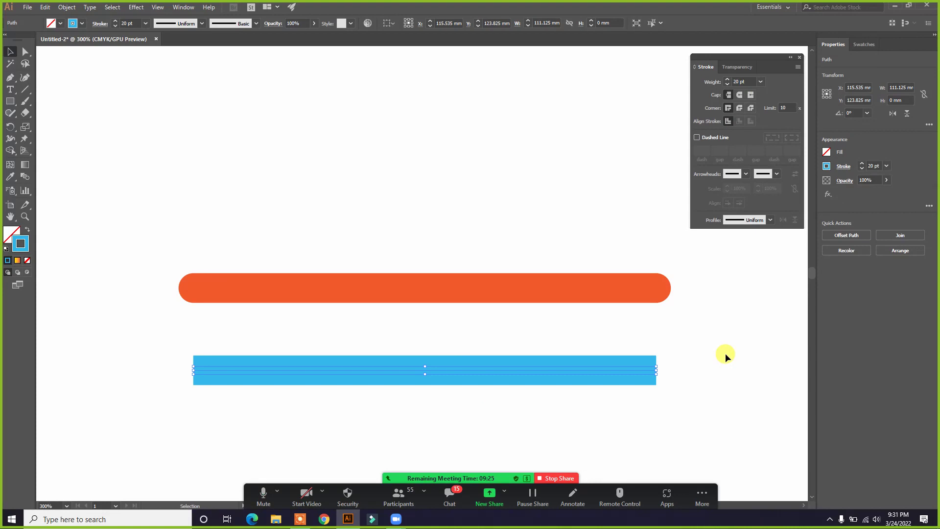
pyautogui.click(27, 229)
pyautogui.click(63, 292)
pyautogui.moveTo(184, 330); pyautogui.dragTo(279, 390)
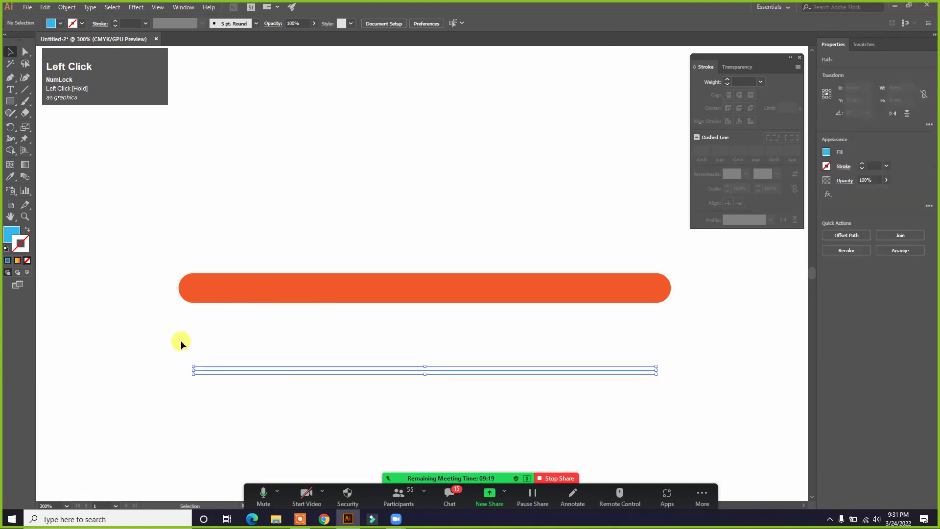
pyautogui.click(27, 228)
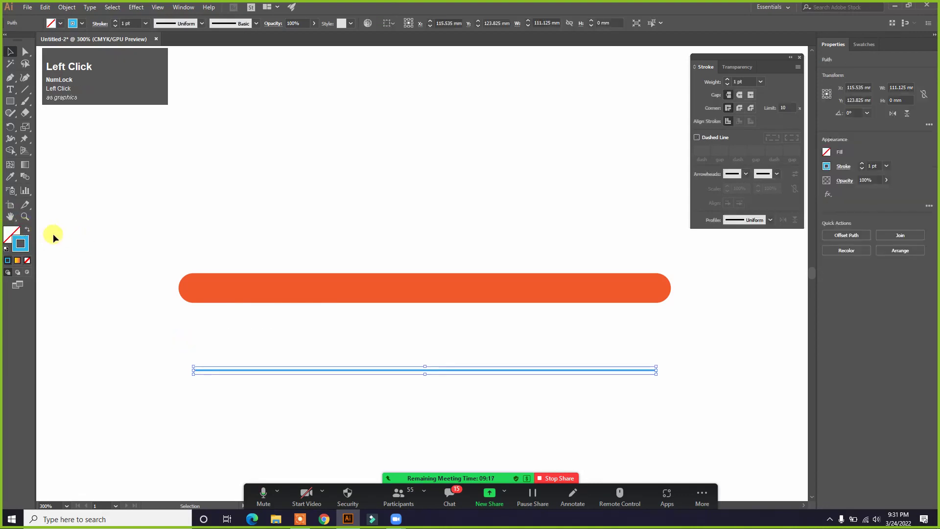
pyautogui.hotkey('ctrl', 'z')
pyautogui.hotkey('ctrl', 'z')
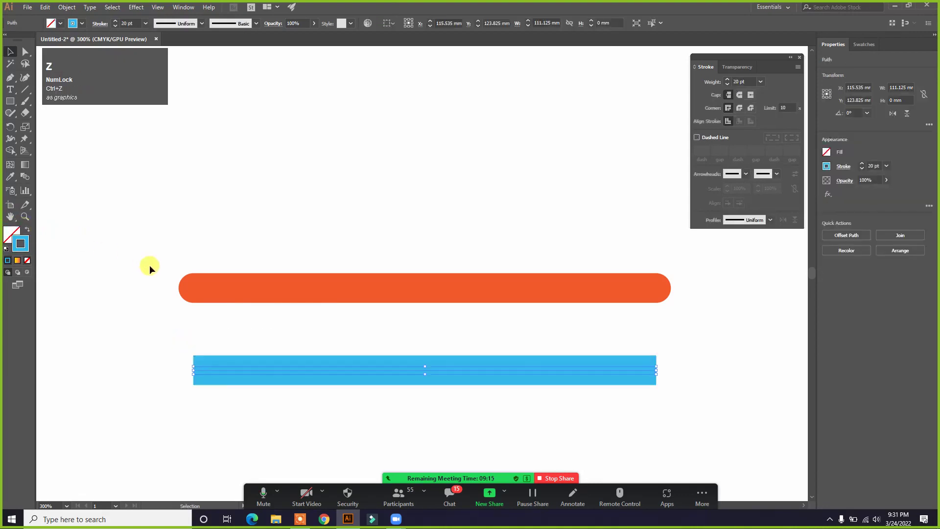
# Expand the stroke of the lower blue line into a filled shape
pyautogui.click(195, 393)
pyautogui.moveTo(192, 353); pyautogui.dragTo(270, 403)
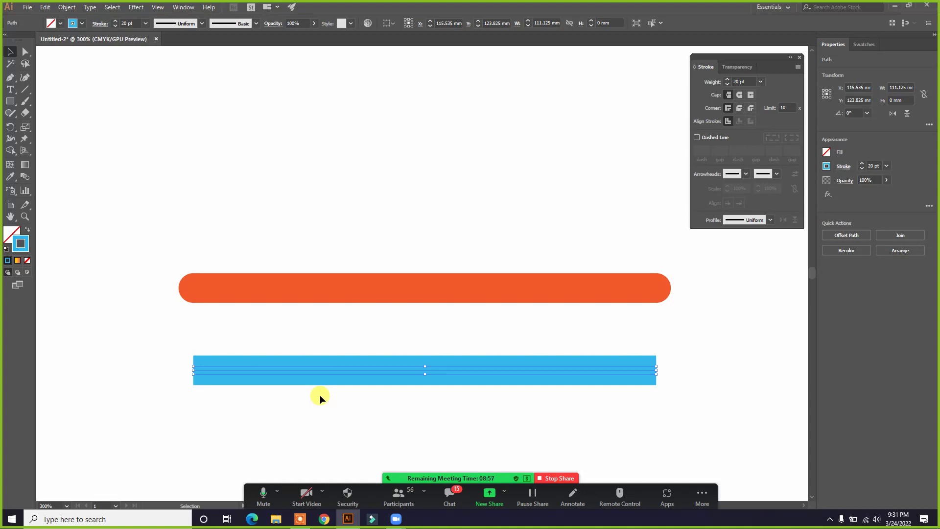
pyautogui.click(67, 8)
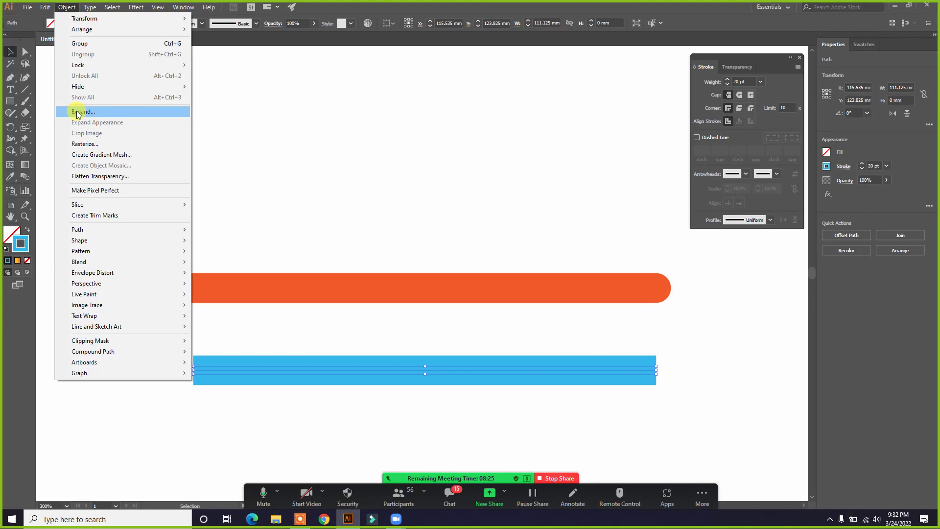
pyautogui.click(478, 369)
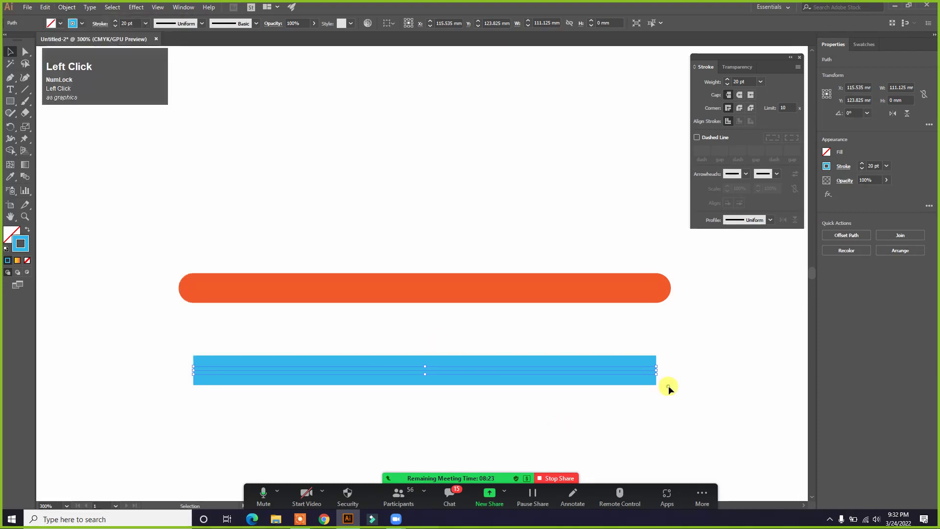
pyautogui.click(476, 370)
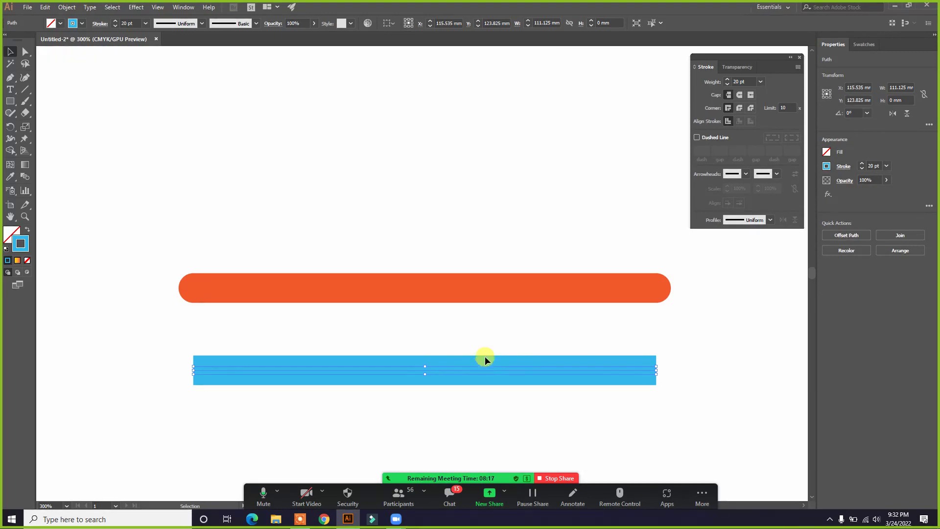
pyautogui.click(67, 7)
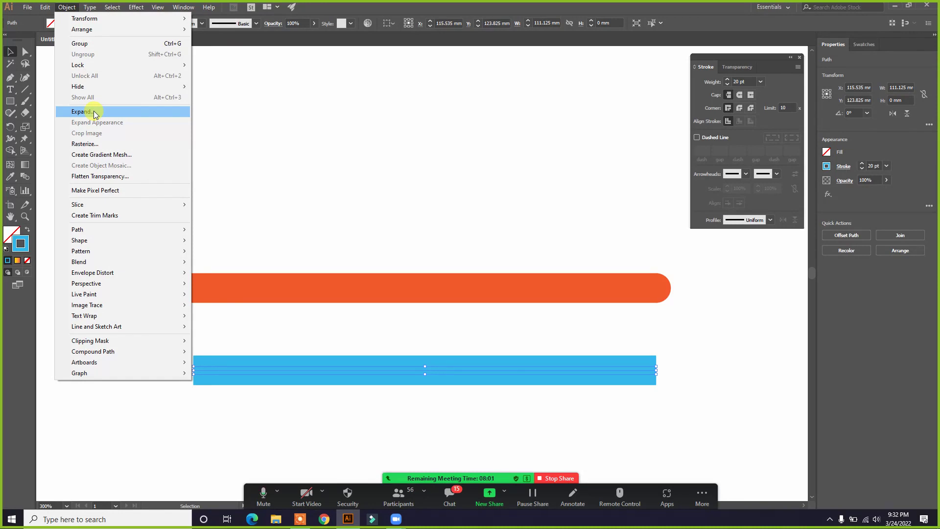
pyautogui.click(81, 112)
pyautogui.moveTo(464, 191); pyautogui.dragTo(464, 142)
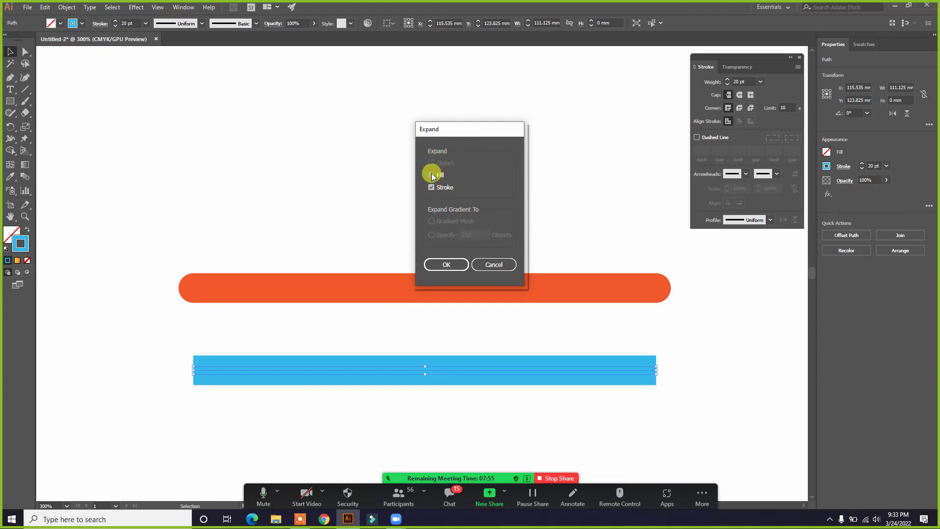
pyautogui.click(431, 175)
pyautogui.click(447, 265)
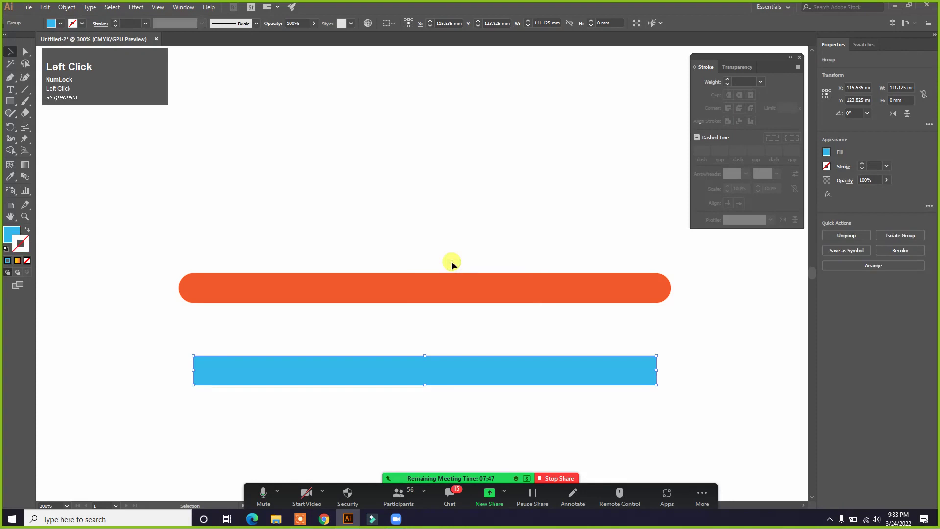
# Select the expanded blue bar, shift it slightly downward, and undo the move
pyautogui.click(430, 200)
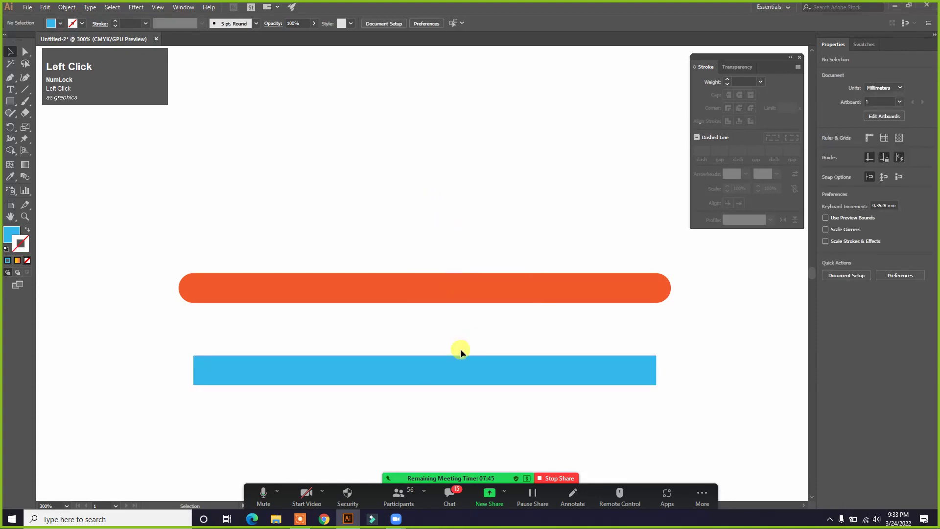
pyautogui.click(536, 369)
pyautogui.click(698, 368)
pyautogui.click(639, 374)
pyautogui.click(675, 374)
pyautogui.moveTo(632, 375); pyautogui.dragTo(635, 402)
pyautogui.hotkey('ctrl', 'z')
# Reselect the blue bar and undo its expansion to restore the stroked line
pyautogui.click(537, 341)
pyautogui.click(536, 371)
pyautogui.click(21, 244)
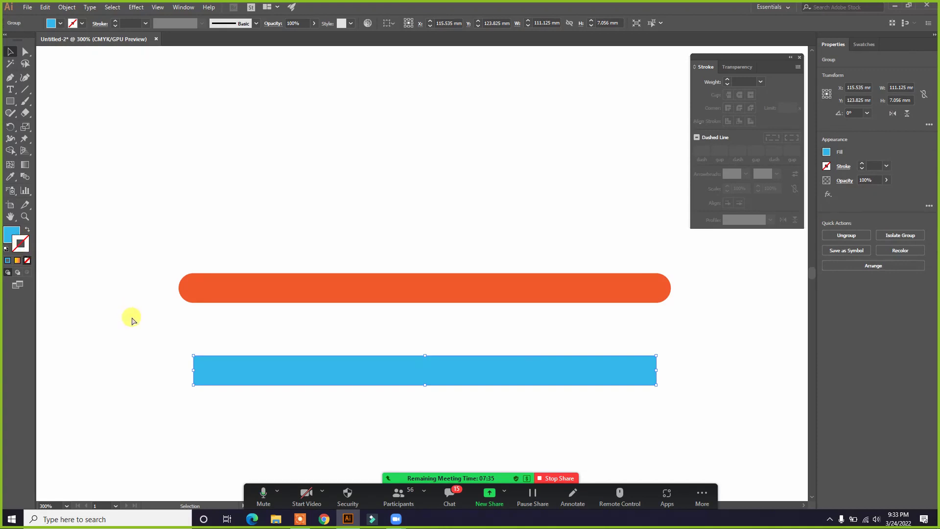
pyautogui.hotkey('ctrl', 'z')
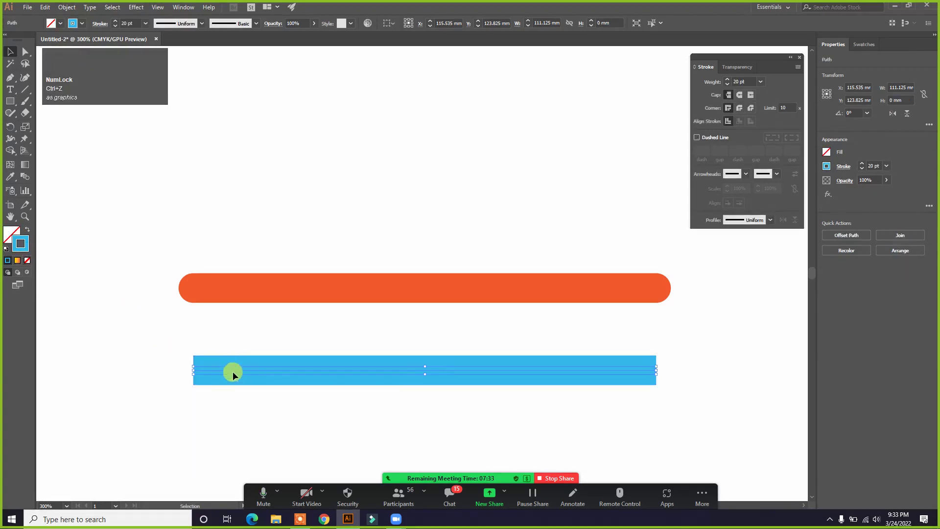
pyautogui.hotkey('ctrl', 'shift')
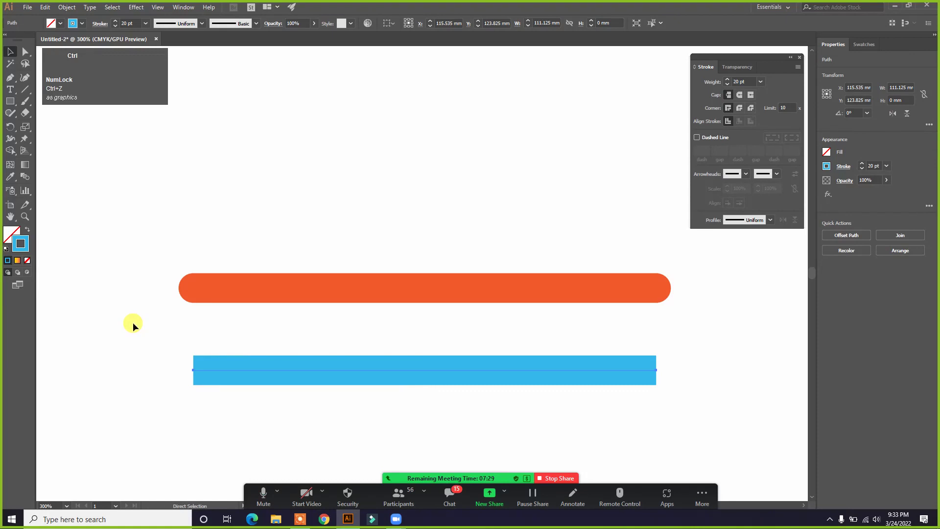
# Expand both the fill and the stroke of the selected blue line into a filled shape
pyautogui.click(67, 6)
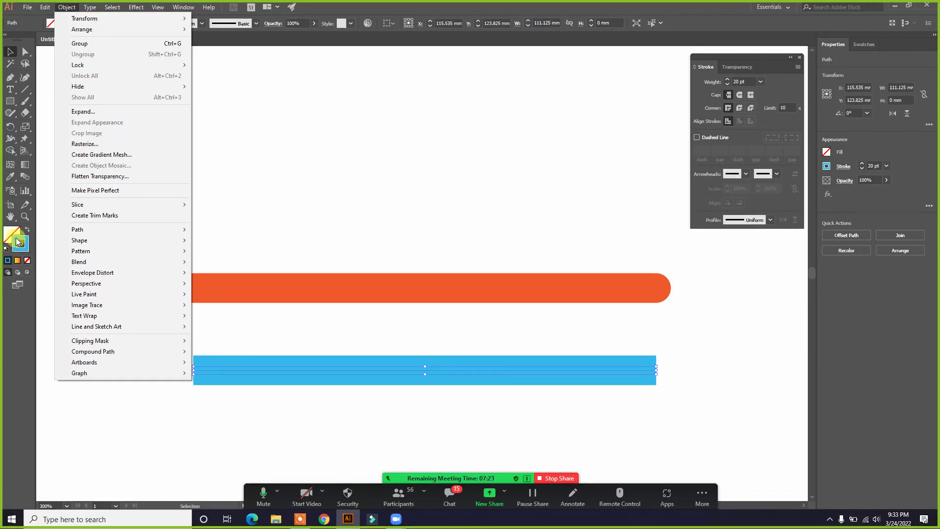
pyautogui.click(83, 111)
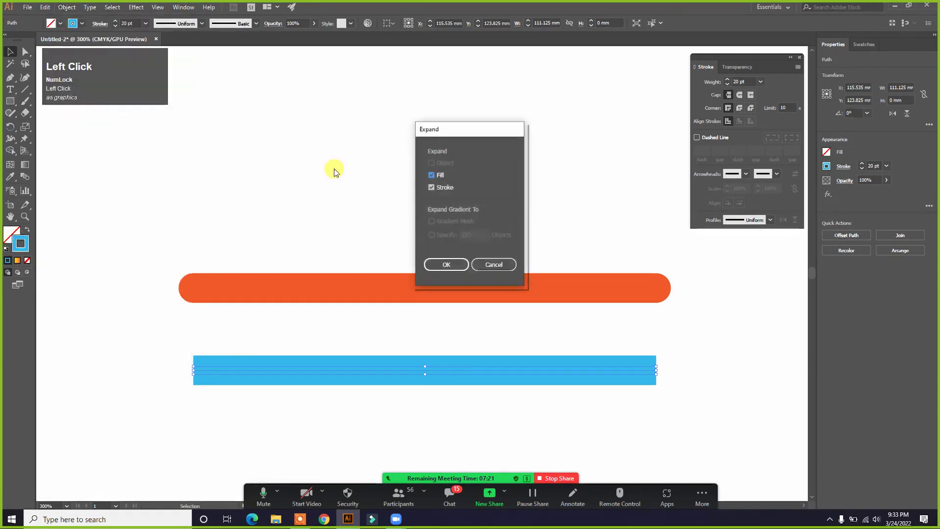
pyautogui.click(445, 265)
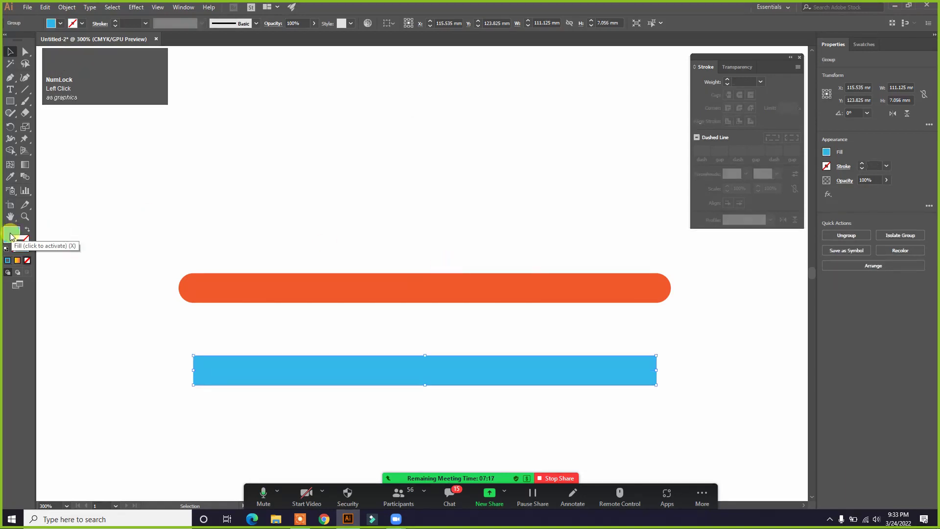
pyautogui.click(261, 249)
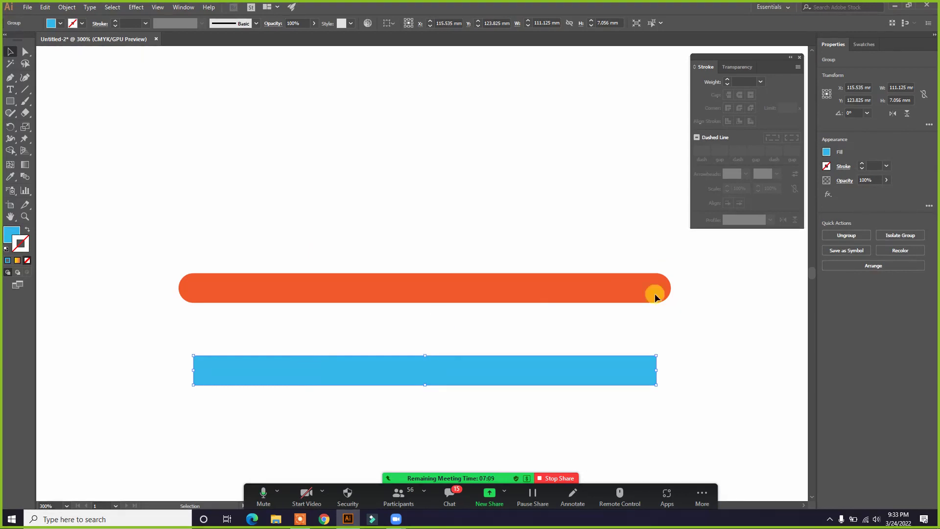
# Select the expanded blue bar and examine its outline and corner points up close
pyautogui.click(710, 348)
pyautogui.click(590, 371)
pyautogui.moveTo(391, 332); pyautogui.dragTo(389, 300)
pyautogui.hotkey('ctrl', '=')
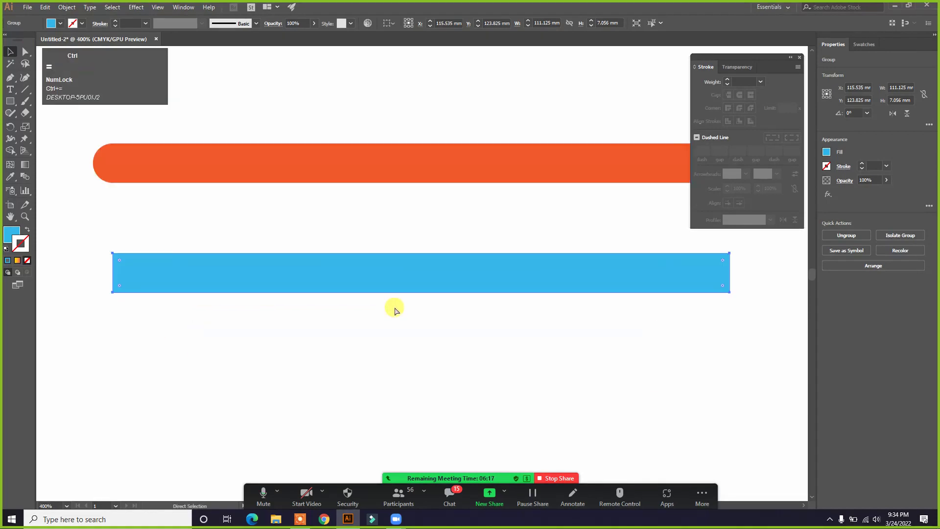
pyautogui.moveTo(403, 321); pyautogui.dragTo(403, 363)
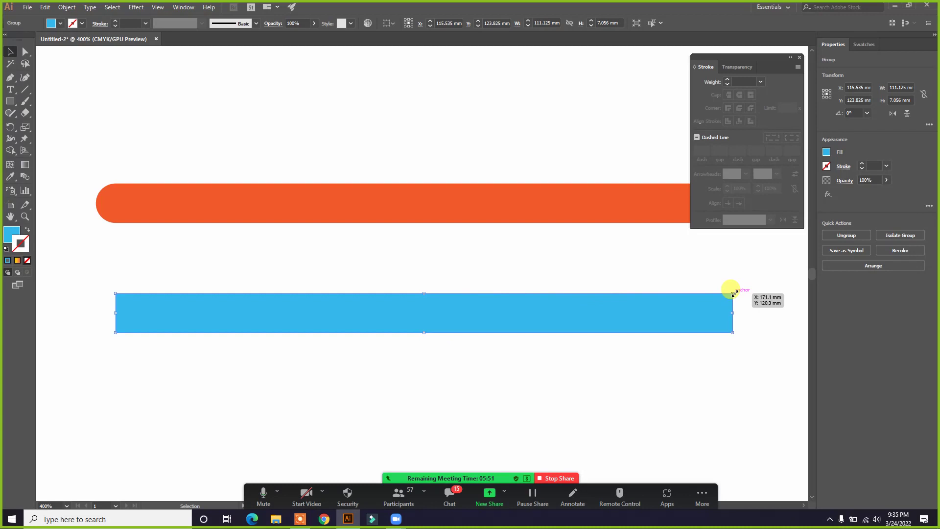
pyautogui.press('BackSpace')
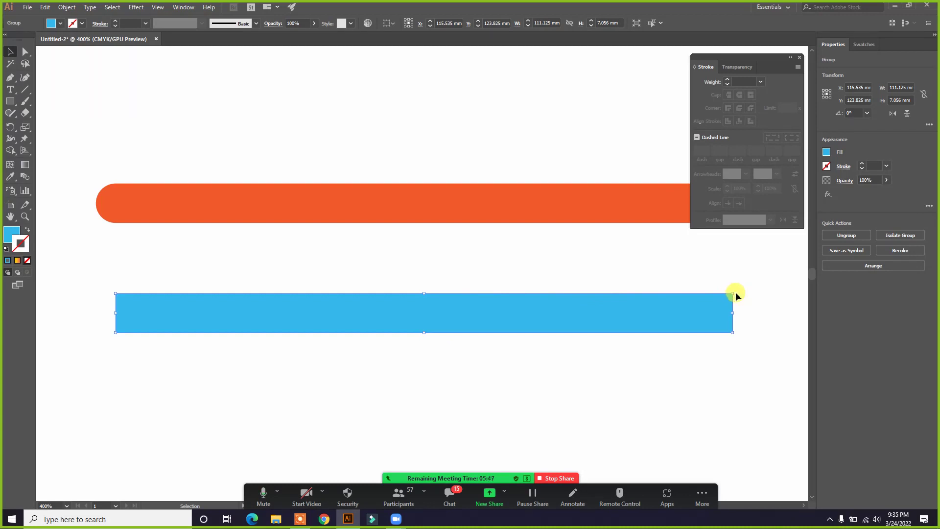
pyautogui.click(685, 278)
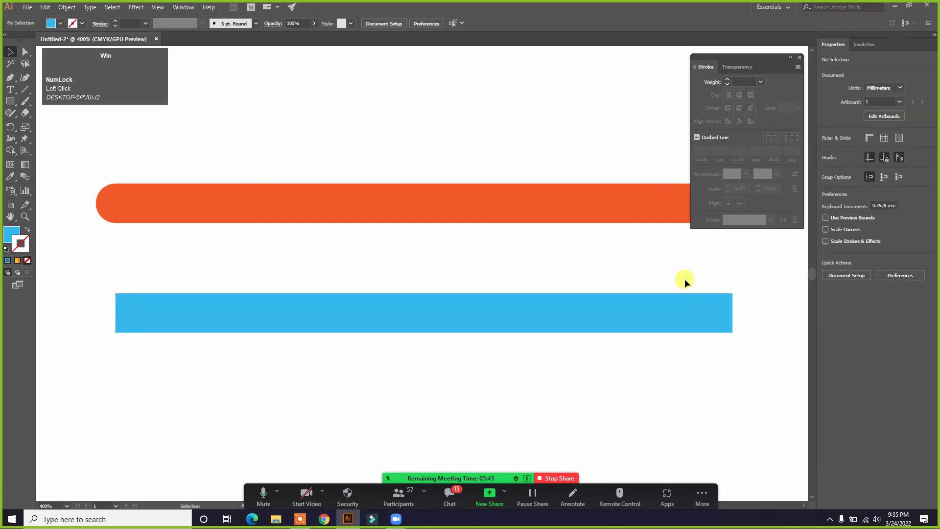
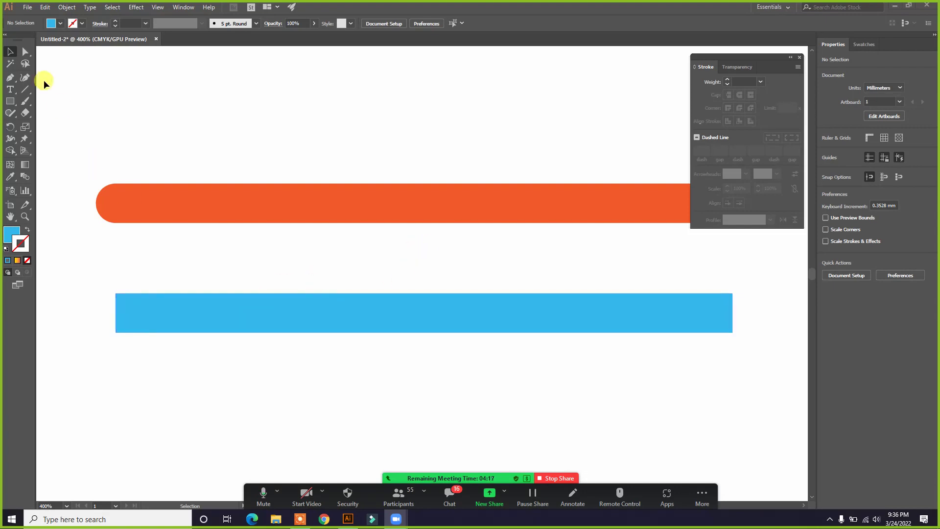
# Directly select the expanded blue bar and change its fill to red with C 0, M 99.68, Y 96.62, K 0
pyautogui.click(26, 52)
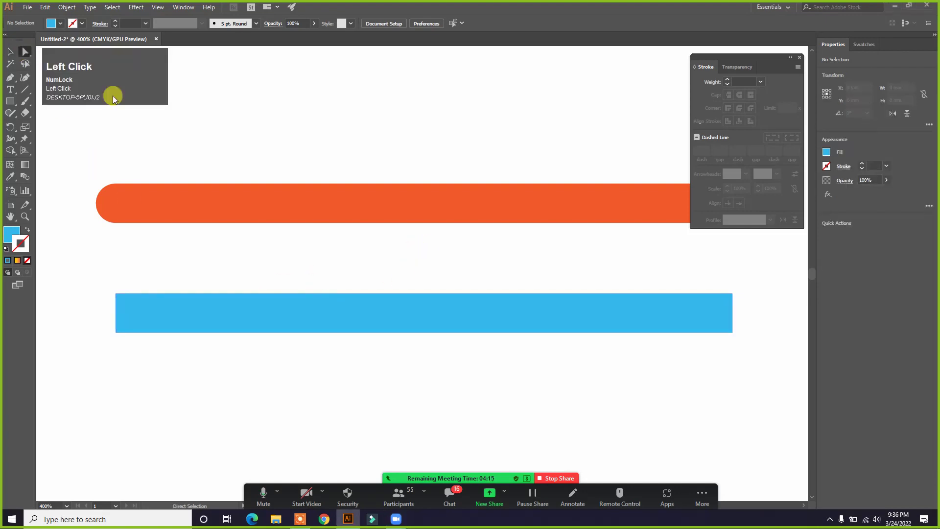
pyautogui.click(613, 308)
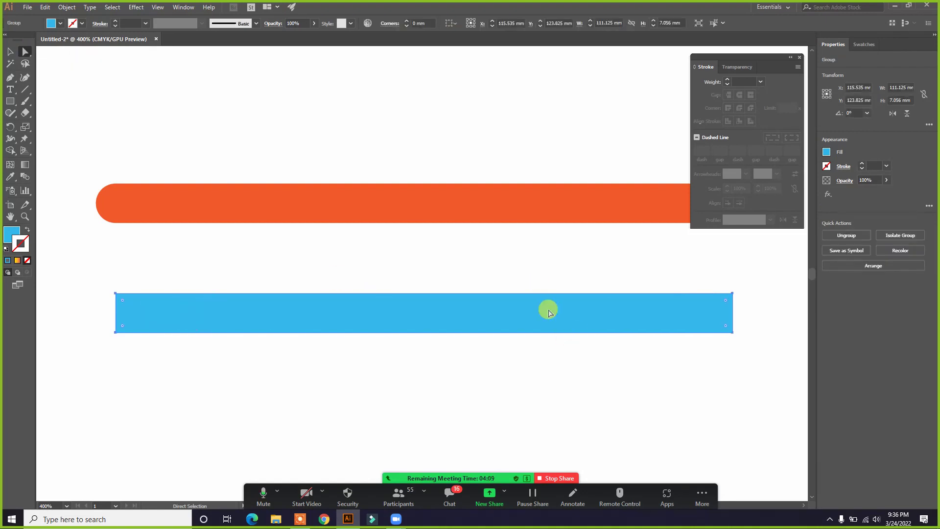
pyautogui.doubleClick(11, 232)
pyautogui.moveTo(645, 184); pyautogui.dragTo(630, 165)
pyautogui.click(720, 172)
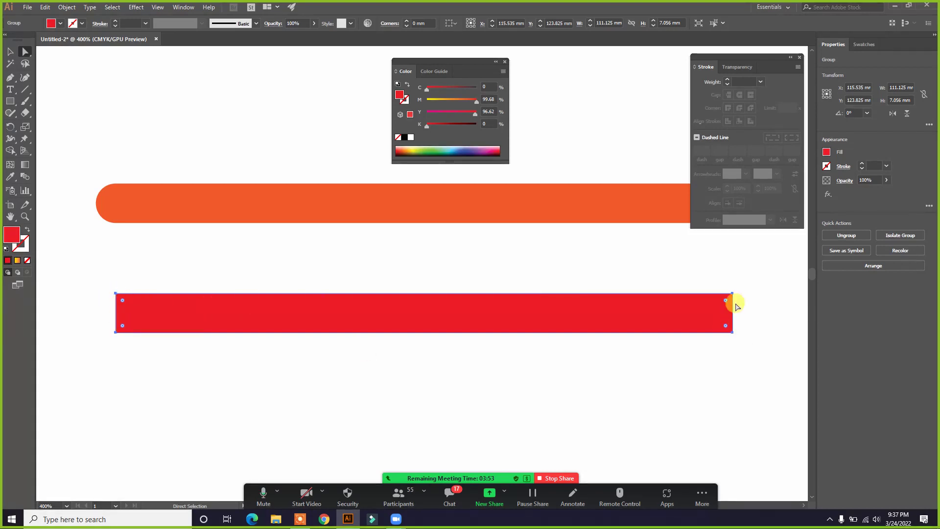
# Round all corners of the red bar to a 3.53 mm radius so both ends become semicircular
pyautogui.press('super')
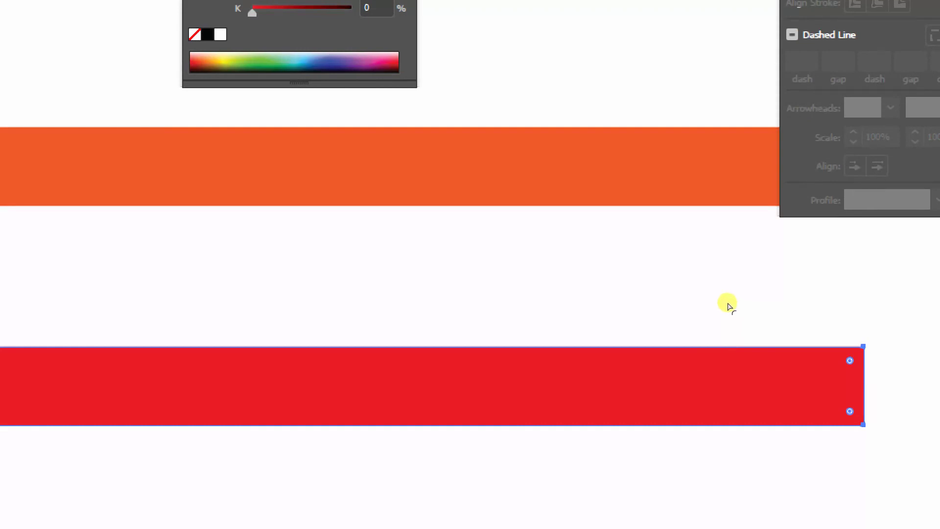
pyautogui.moveTo(850, 360); pyautogui.dragTo(814, 386)
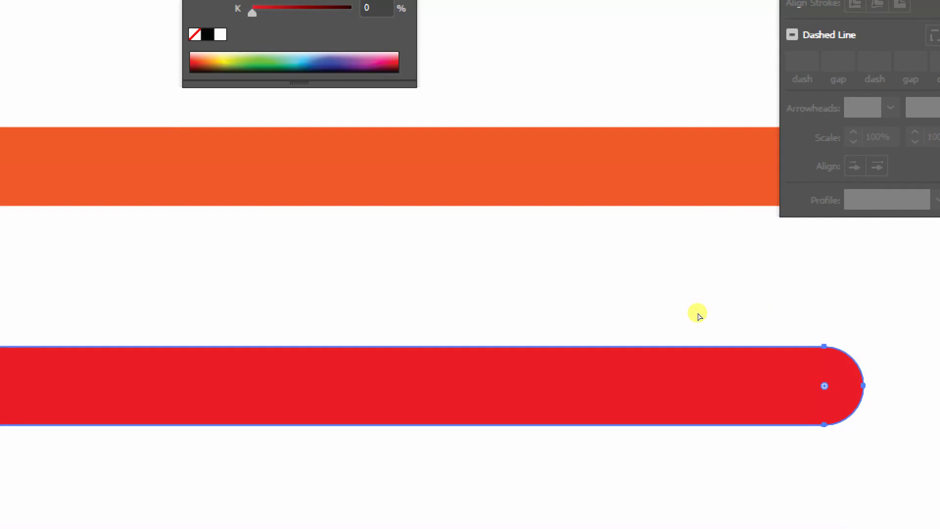
pyautogui.moveTo(824, 385); pyautogui.dragTo(832, 377)
pyautogui.moveTo(718, 309)
pyautogui.mouseDown()
pyautogui.moveTo(755, 288)
pyautogui.moveTo(710, 318)
pyautogui.mouseUp()
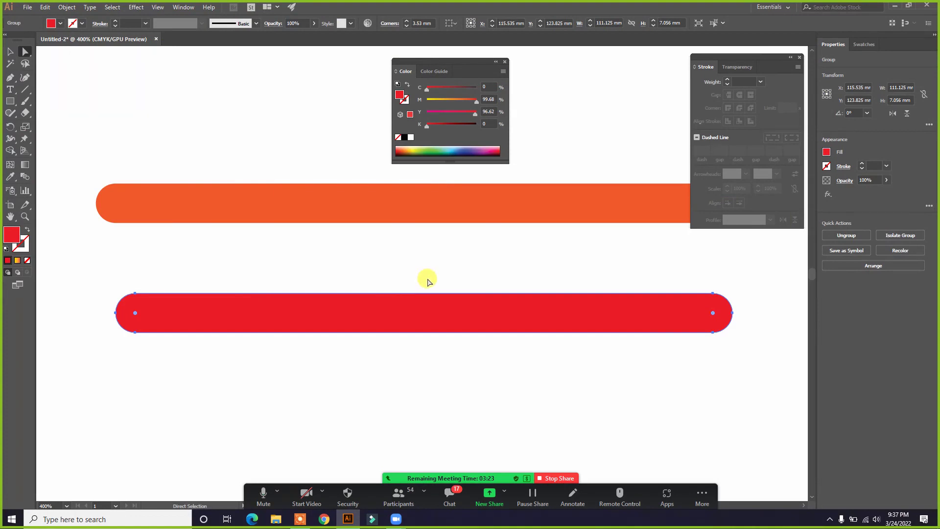
# Select the orange line and the red bar in turn to compare the stroked path with the filled shape
pyautogui.press('ctrl')
pyautogui.press('space')
pyautogui.moveTo(571, 237); pyautogui.dragTo(451, 260)
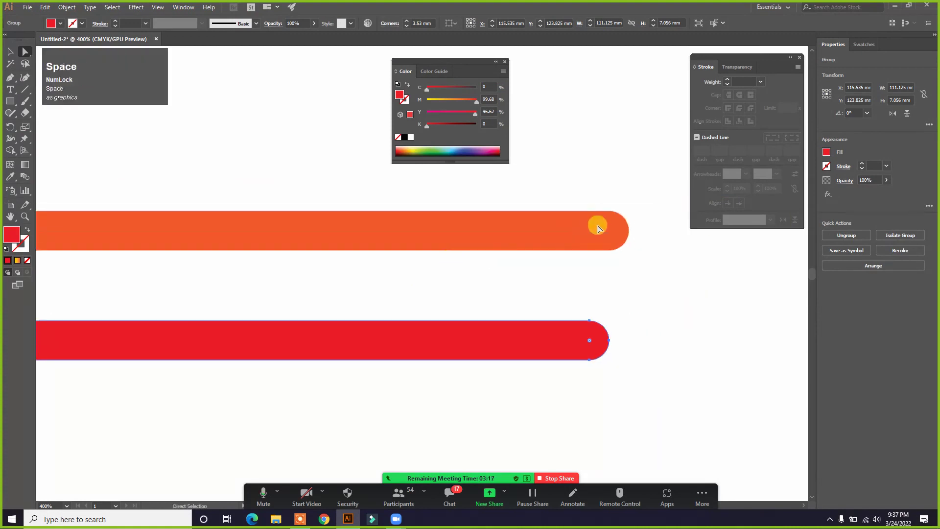
pyautogui.click(10, 52)
pyautogui.moveTo(361, 191); pyautogui.dragTo(415, 243)
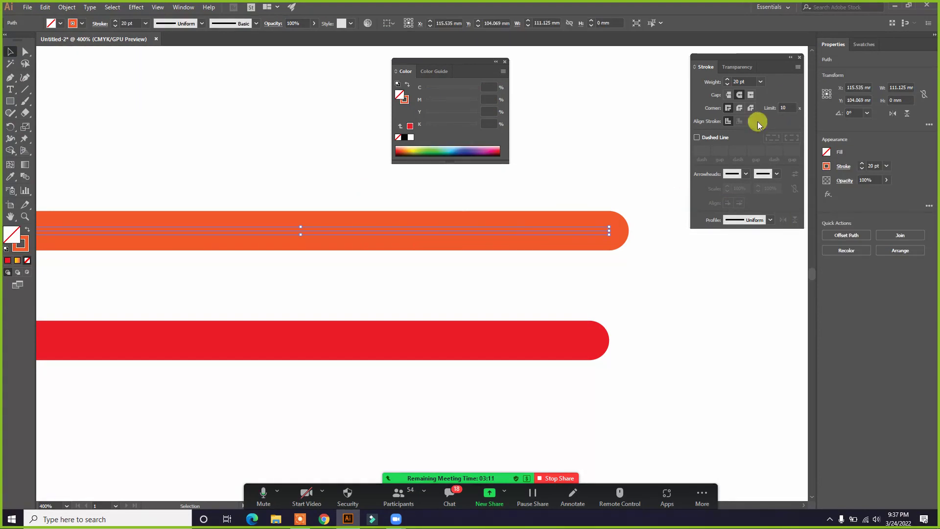
pyautogui.click(421, 289)
pyautogui.moveTo(365, 298); pyautogui.dragTo(633, 399)
pyautogui.click(543, 339)
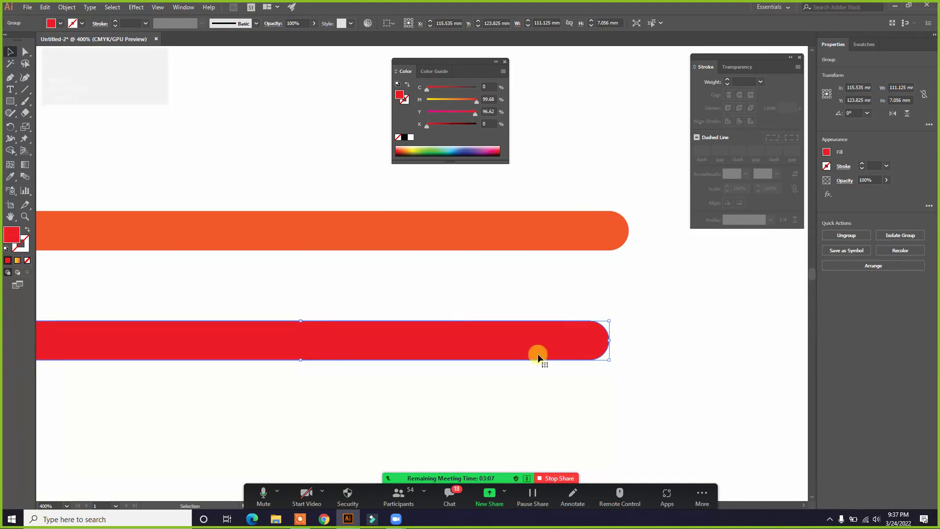
pyautogui.click(649, 324)
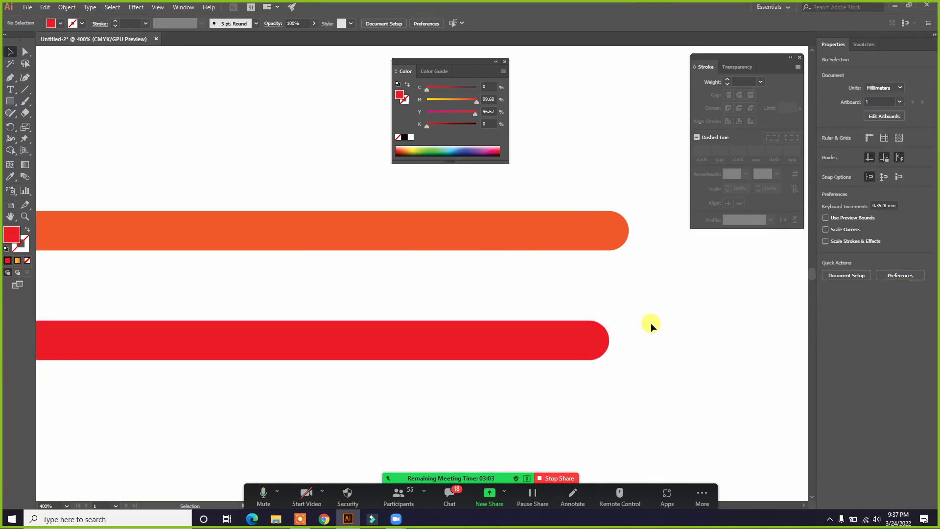
# Delete the rounded red bar below the orange line and leave nothing selected
pyautogui.scroll(-2, 651, 322)
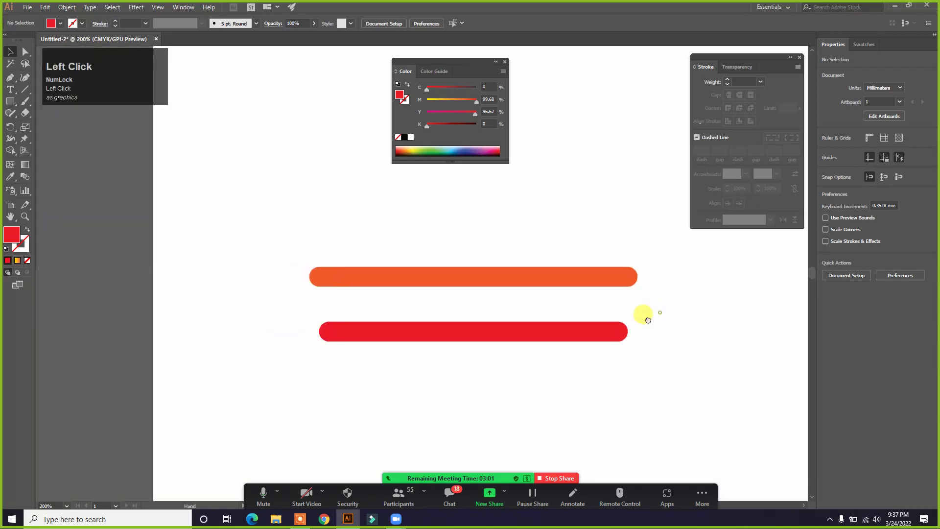
pyautogui.moveTo(657, 308); pyautogui.dragTo(644, 321)
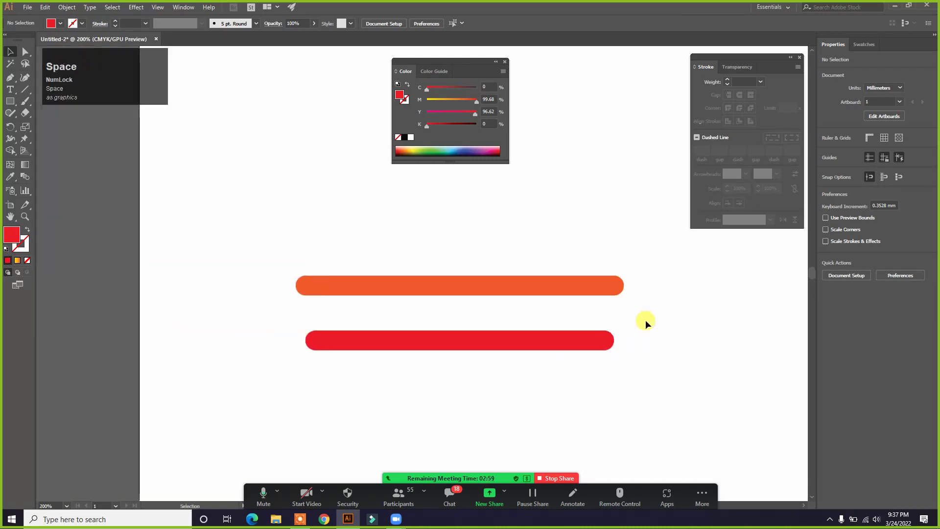
pyautogui.moveTo(652, 381)
pyautogui.mouseDown()
pyautogui.moveTo(588, 279)
pyautogui.moveTo(664, 333)
pyautogui.moveTo(664, 308)
pyautogui.moveTo(563, 259)
pyautogui.mouseUp()
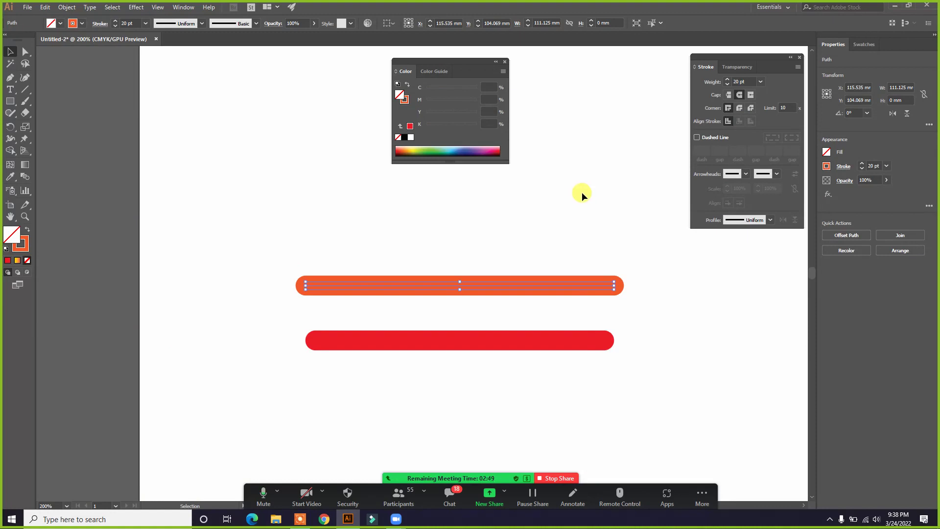
pyautogui.moveTo(659, 391); pyautogui.dragTo(574, 324)
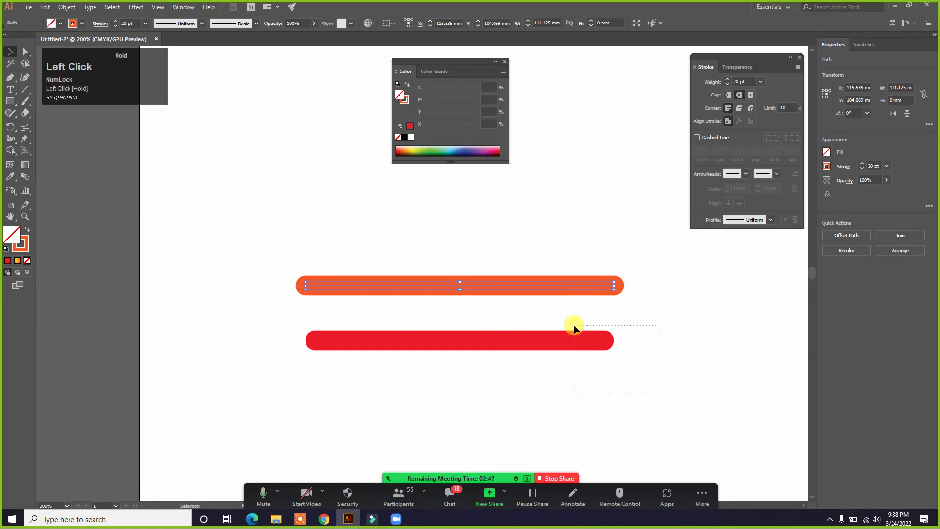
pyautogui.press('Delete')
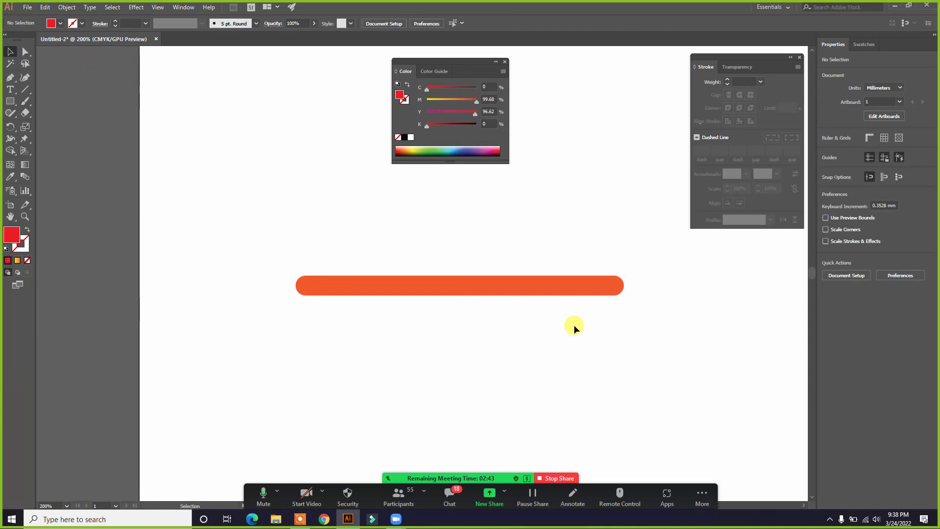
pyautogui.moveTo(650, 325); pyautogui.dragTo(536, 225)
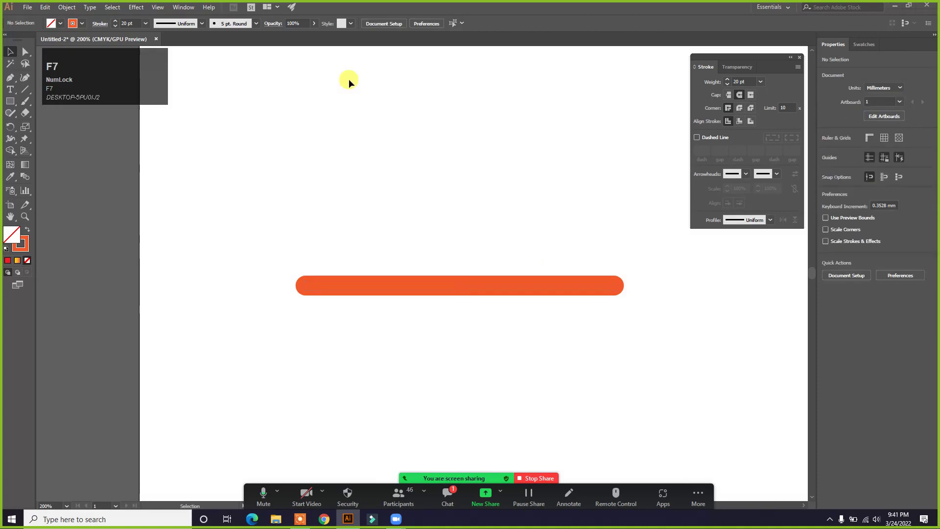
pyautogui.click(371, 106)
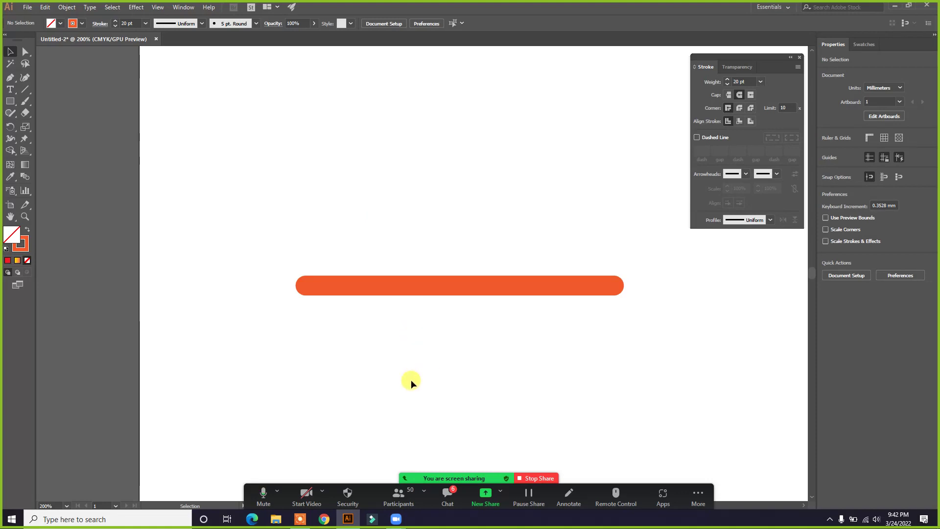
# Switch to the Zoom meeting chat, enlarge it to read the participants' latest questions, and minimise it again
pyautogui.click(448, 495)
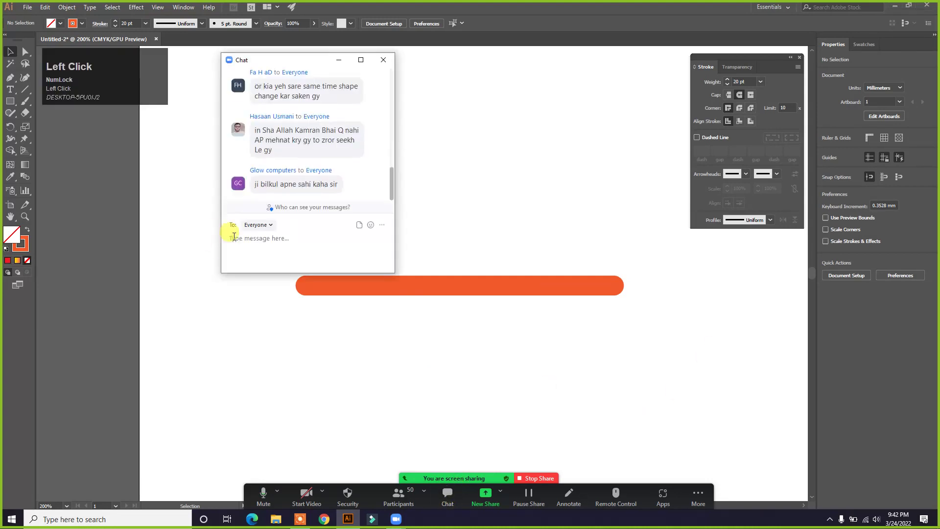
pyautogui.click(340, 58)
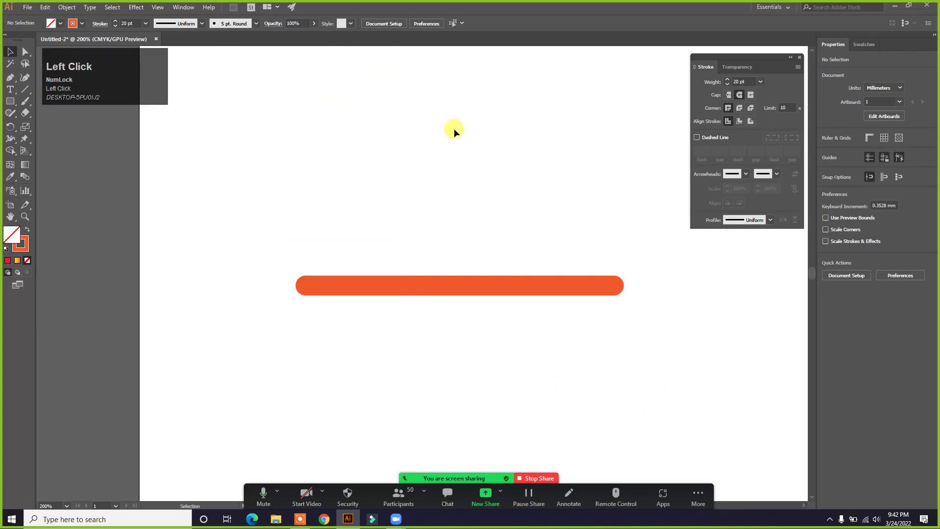
pyautogui.click(446, 493)
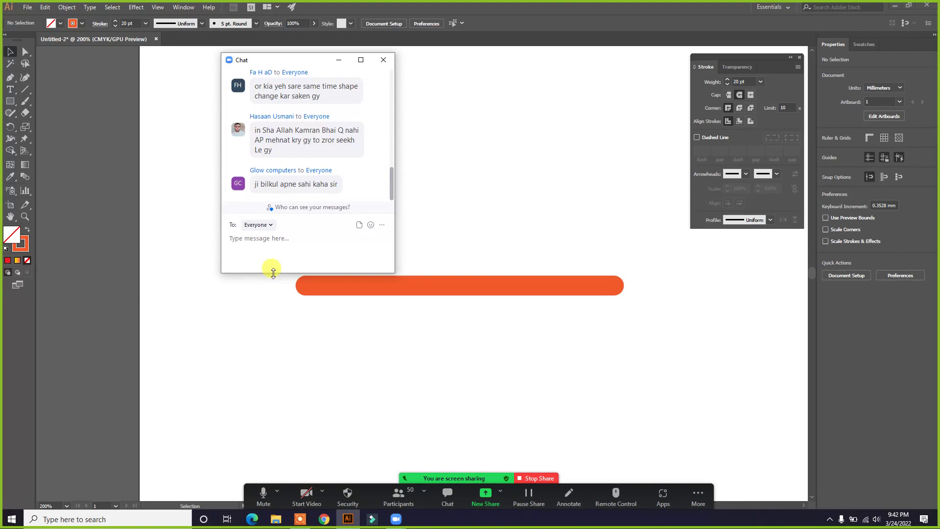
pyautogui.moveTo(273, 271); pyautogui.dragTo(268, 369)
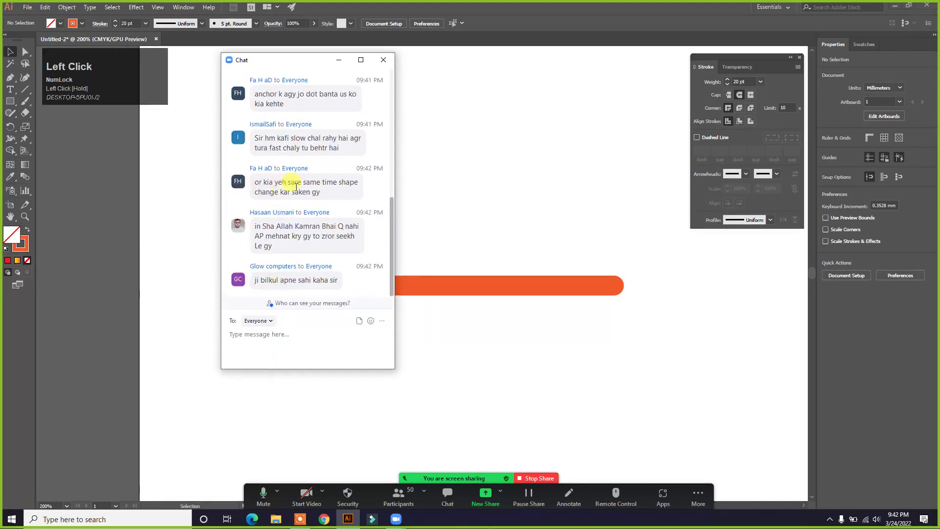
pyautogui.moveTo(326, 192); pyautogui.dragTo(254, 184)
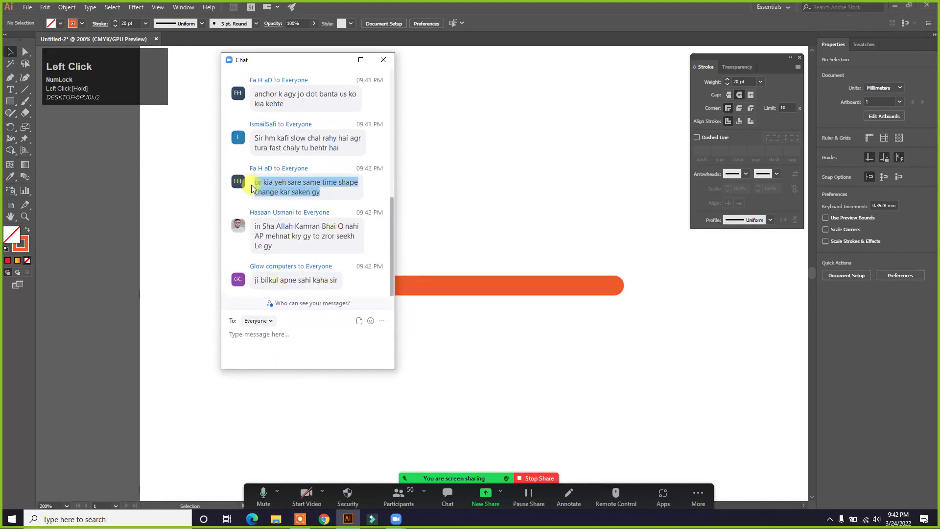
pyautogui.click(326, 192)
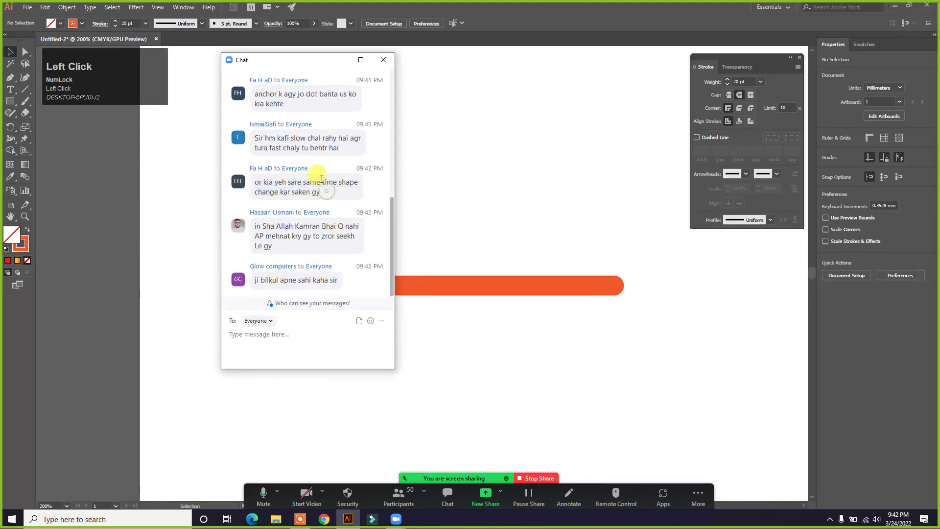
pyautogui.click(336, 64)
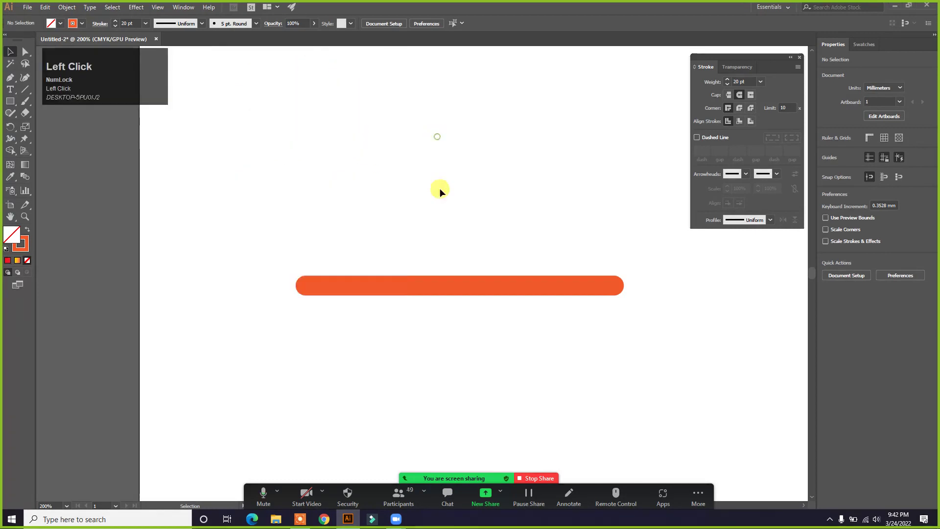
# Select the orange round-capped line to examine its path up close, and deselect it
pyautogui.moveTo(433, 254); pyautogui.dragTo(489, 329)
pyautogui.press('space')
pyautogui.moveTo(442, 240); pyautogui.dragTo(415, 234)
pyautogui.hotkey('ctrl', 'space')
pyautogui.moveTo(400, 283); pyautogui.dragTo(445, 323)
pyautogui.press('space')
pyautogui.moveTo(449, 221); pyautogui.dragTo(422, 207)
pyautogui.moveTo(347, 200); pyautogui.dragTo(442, 308)
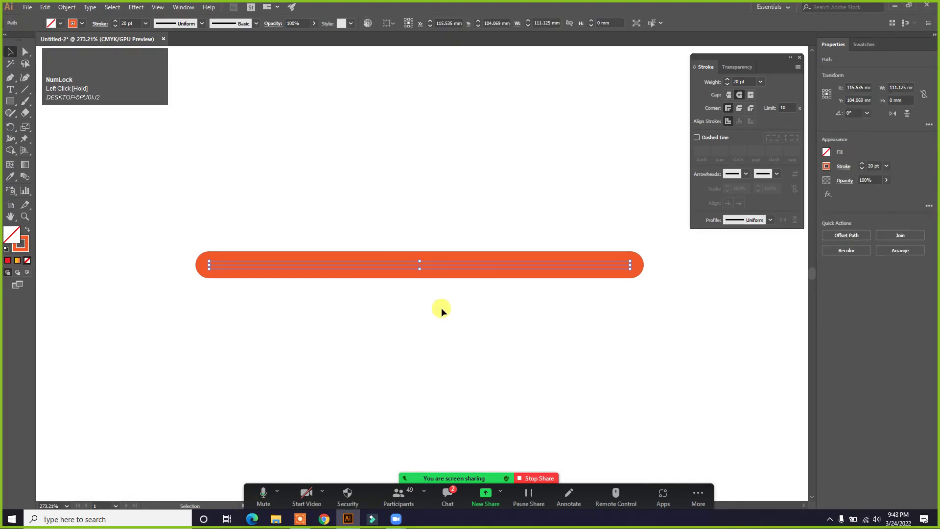
pyautogui.click(416, 207)
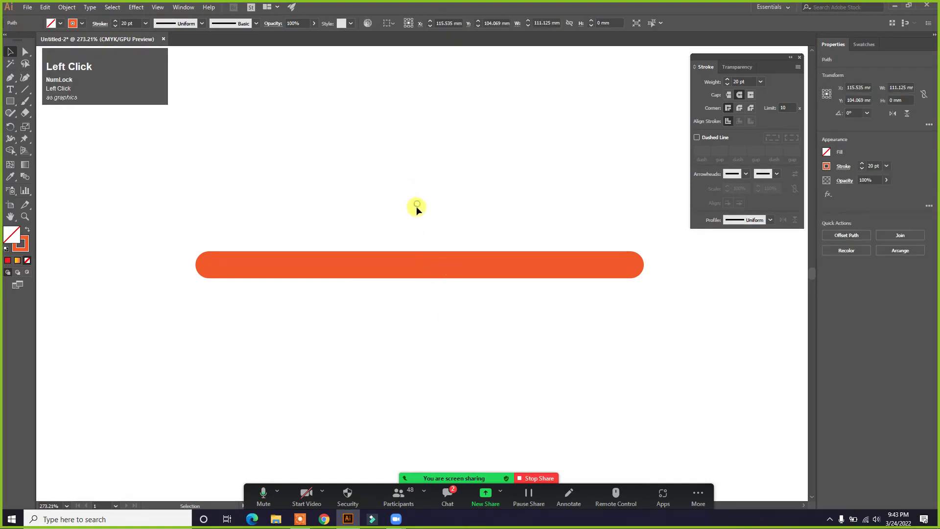
# Delete the orange round-capped line from the artboard and leave nothing selected
pyautogui.moveTo(399, 216); pyautogui.dragTo(463, 313)
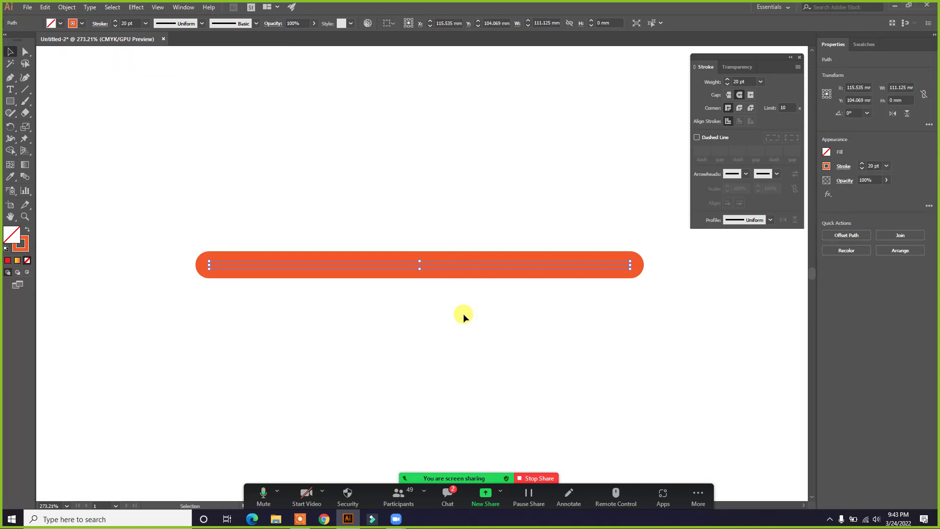
pyautogui.press('Delete')
pyautogui.click(475, 271)
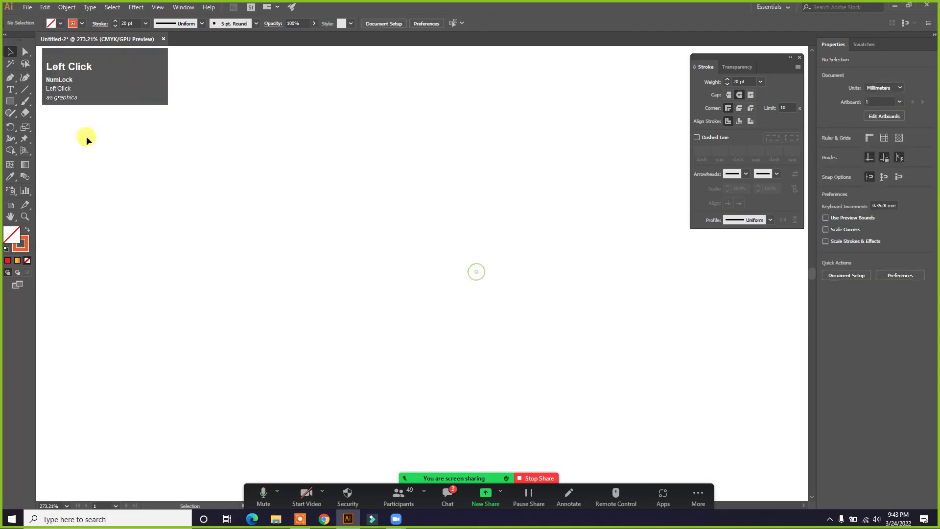
# Draw a square about 61 mm per side with the Rectangle tool, keeping the 20 pt orange stroke and no fill
pyautogui.rightClick(10, 101)
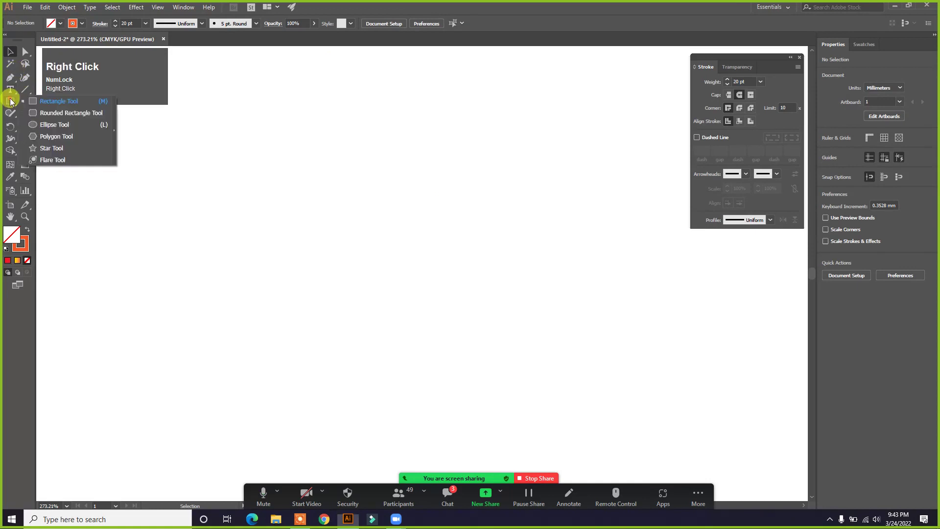
pyautogui.click(35, 101)
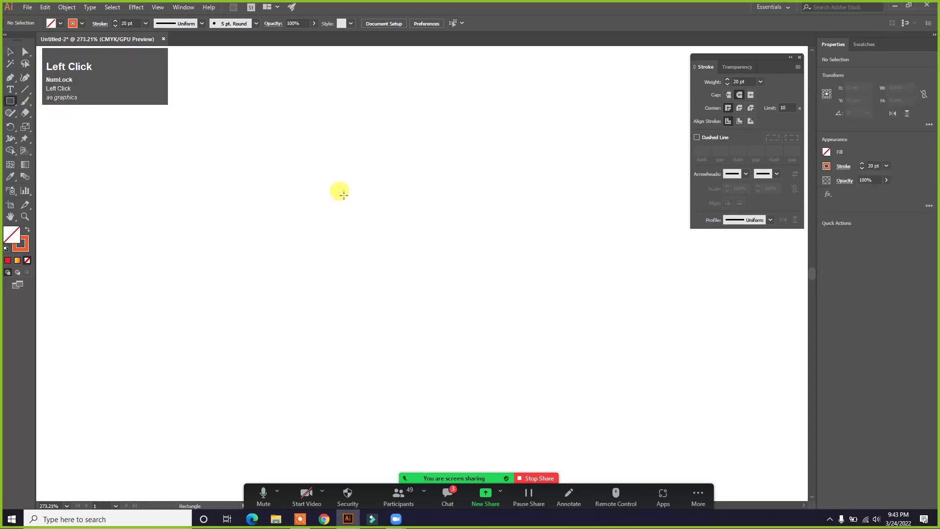
pyautogui.rightClick(7, 105)
pyautogui.click(38, 101)
pyautogui.moveTo(297, 186)
pyautogui.mouseDown()
pyautogui.moveTo(490, 219)
pyautogui.moveTo(587, 286)
pyautogui.mouseUp()
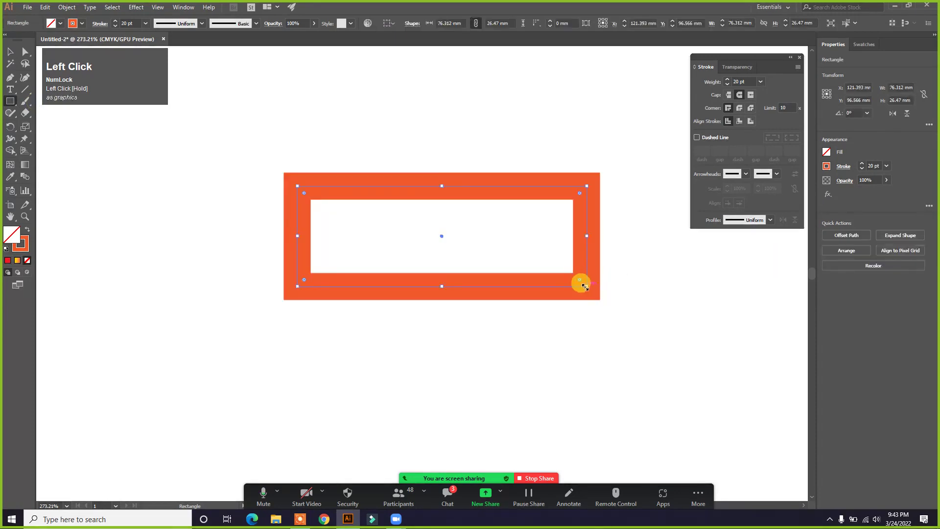
pyautogui.hotkey('ctrl', 'z')
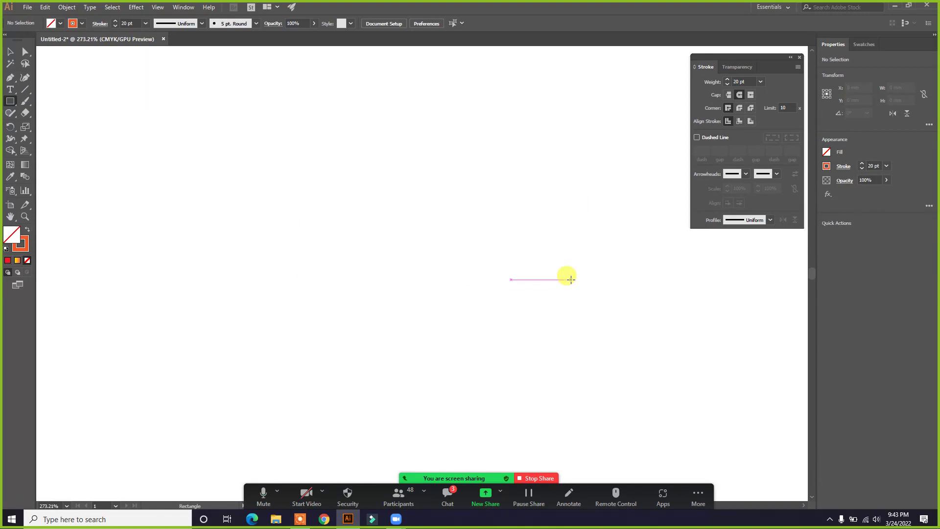
pyautogui.moveTo(301, 144)
pyautogui.mouseDown()
pyautogui.moveTo(460, 300)
pyautogui.moveTo(597, 387)
pyautogui.moveTo(426, 248)
pyautogui.moveTo(331, 143)
pyautogui.moveTo(562, 332)
pyautogui.moveTo(533, 302)
pyautogui.mouseUp()
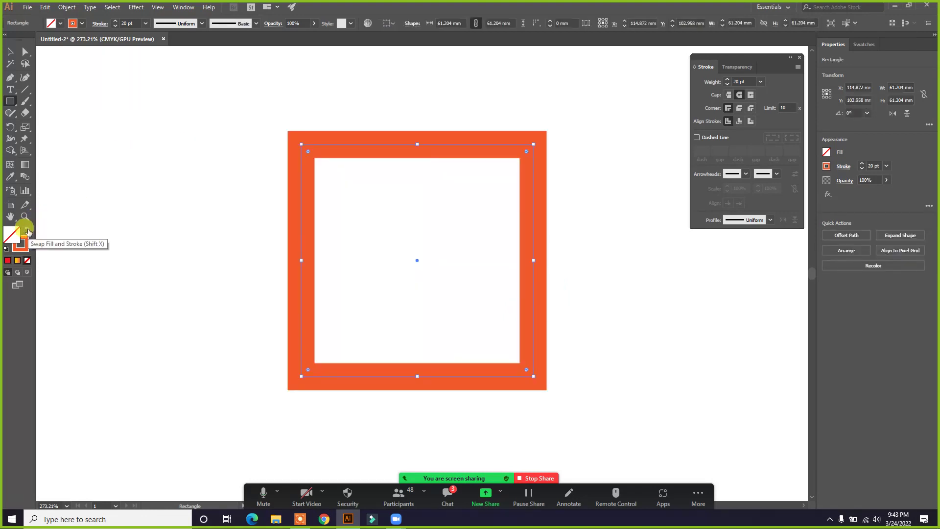
# Swap the square's fill and stroke to make it solid orange, move it about 3 mm to the right, and keep it selected
pyautogui.click(28, 231)
pyautogui.click(10, 51)
pyautogui.moveTo(356, 181); pyautogui.dragTo(460, 157)
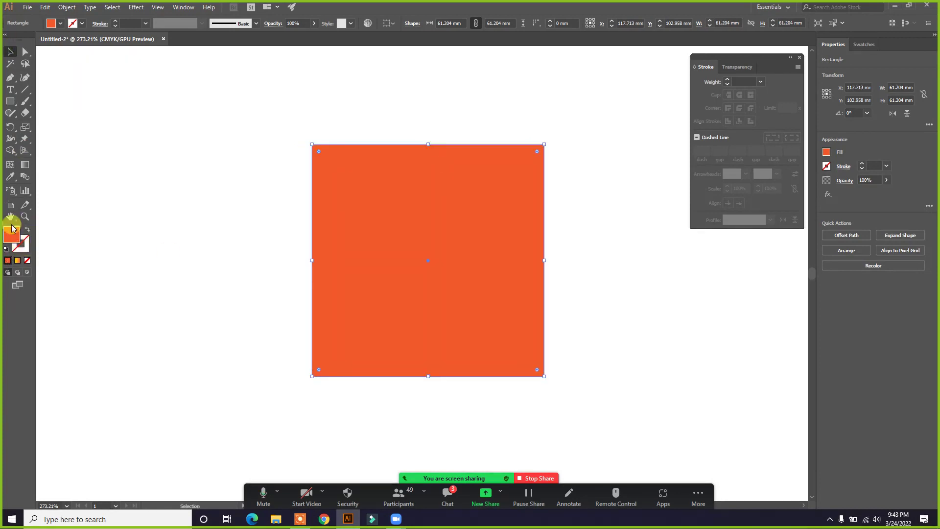
pyautogui.click(383, 196)
pyautogui.click(620, 212)
pyautogui.click(479, 210)
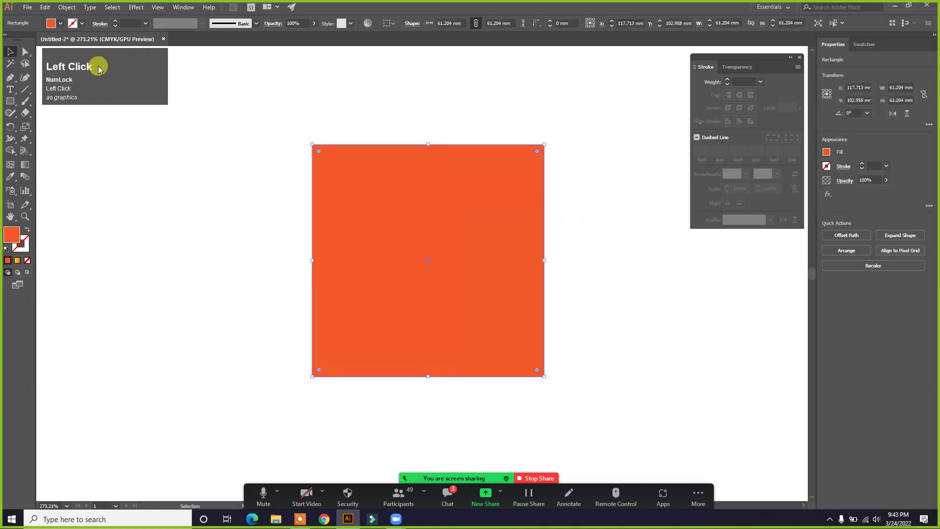
# Round all four corners of the solid square to about 30.6 mm, and return the corner radius to 0 mm
pyautogui.click(23, 52)
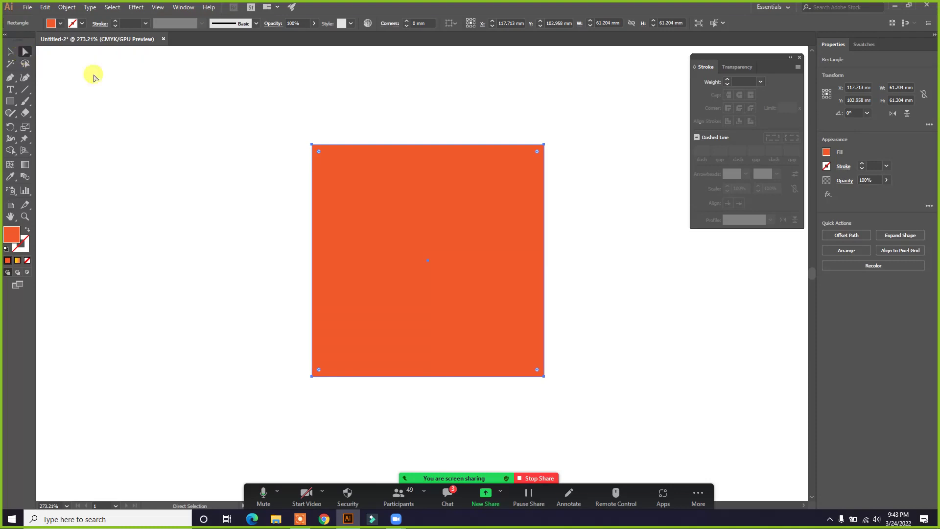
pyautogui.moveTo(319, 155); pyautogui.dragTo(474, 269)
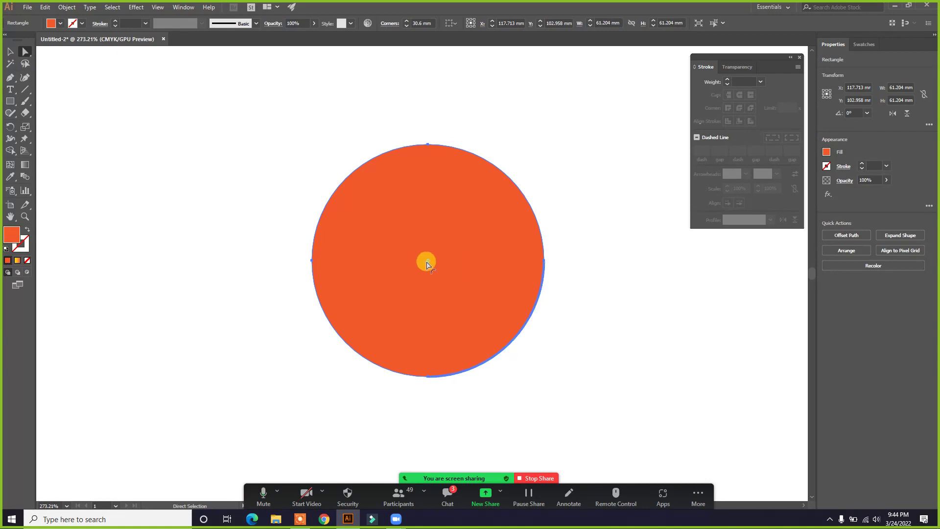
pyautogui.click(427, 260)
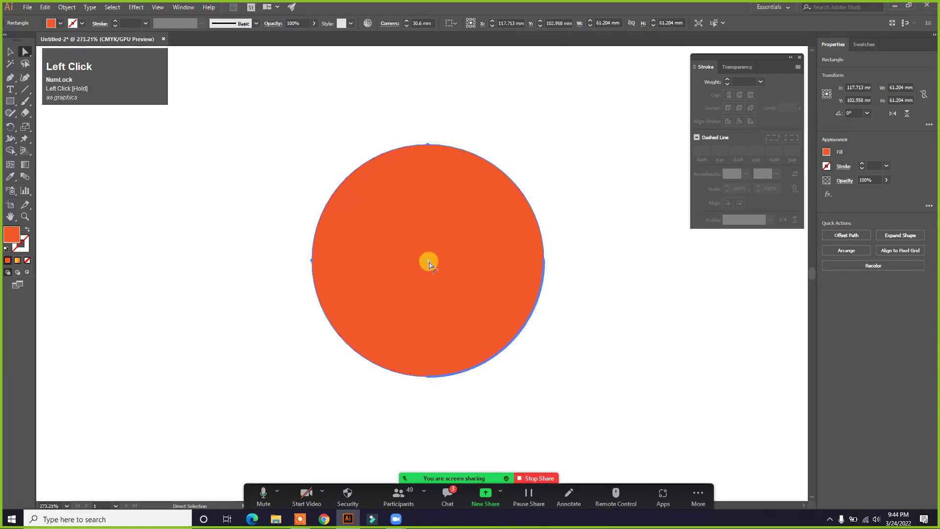
pyautogui.moveTo(403, 258); pyautogui.dragTo(542, 275)
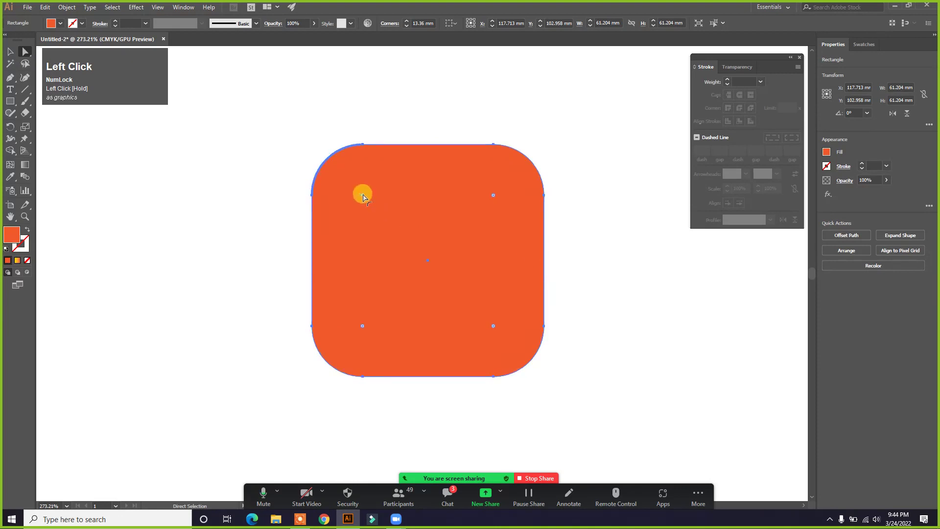
pyautogui.moveTo(361, 194); pyautogui.dragTo(307, 138)
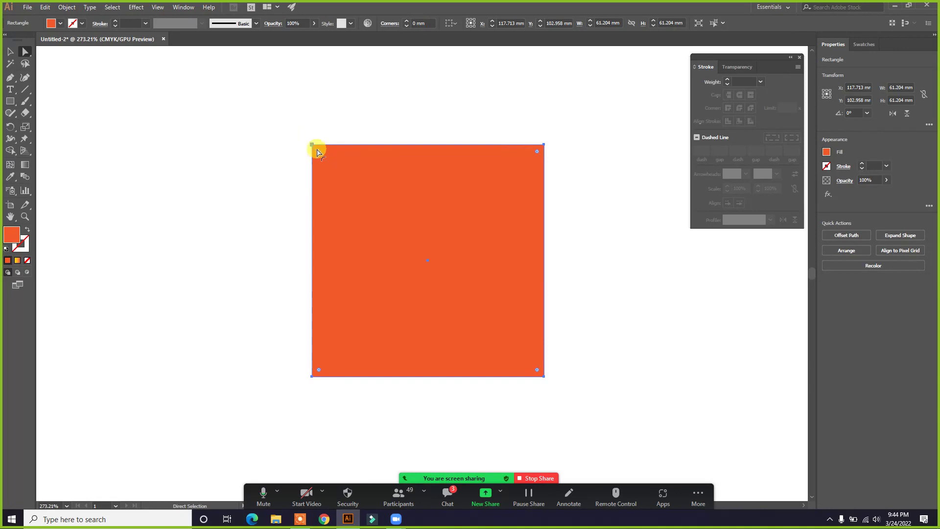
# Swap the square's fill and stroke to leave an unfilled orange outline, and select it by its upper edge
pyautogui.click(27, 229)
pyautogui.click(269, 198)
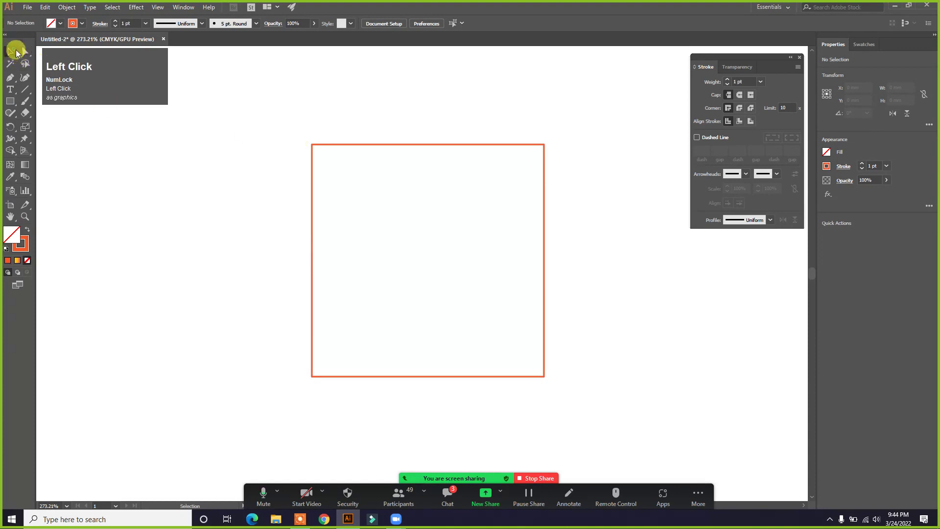
pyautogui.click(10, 51)
pyautogui.click(355, 144)
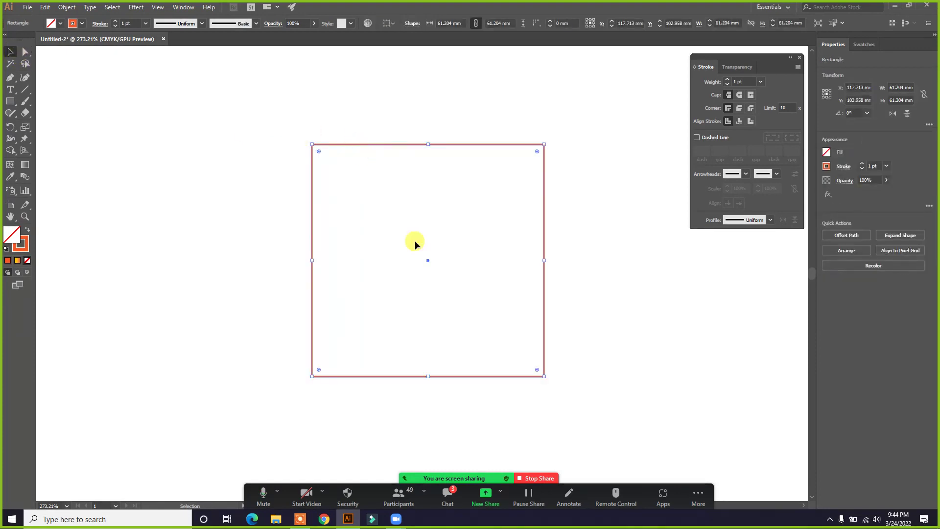
# Try moving the unfilled square from inside its empty area, and reselect it by its outline
pyautogui.moveTo(364, 197); pyautogui.dragTo(457, 291)
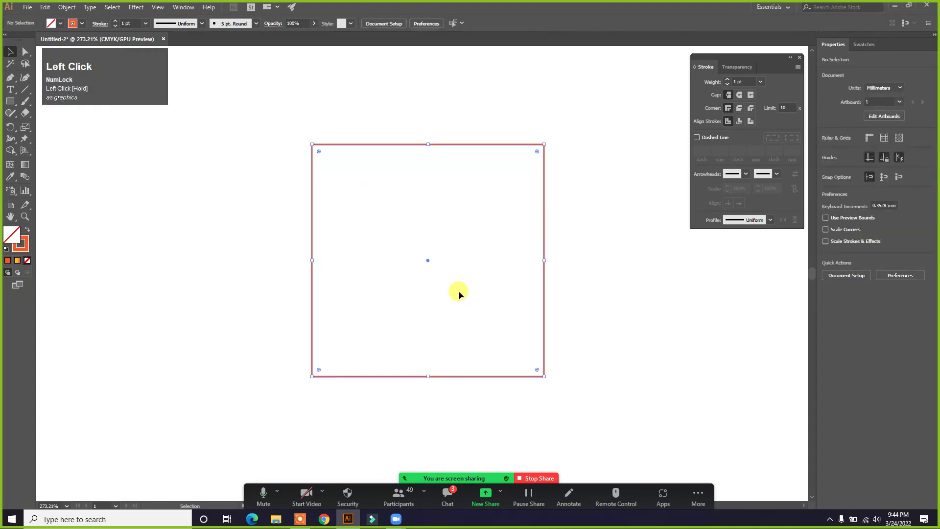
pyautogui.click(581, 241)
pyautogui.moveTo(275, 122); pyautogui.dragTo(355, 197)
pyautogui.click(361, 146)
pyautogui.click(362, 146)
# Try the corner rounding on the outlined square with Direct Selection, return its corners to 0 mm, and deselect it
pyautogui.click(24, 52)
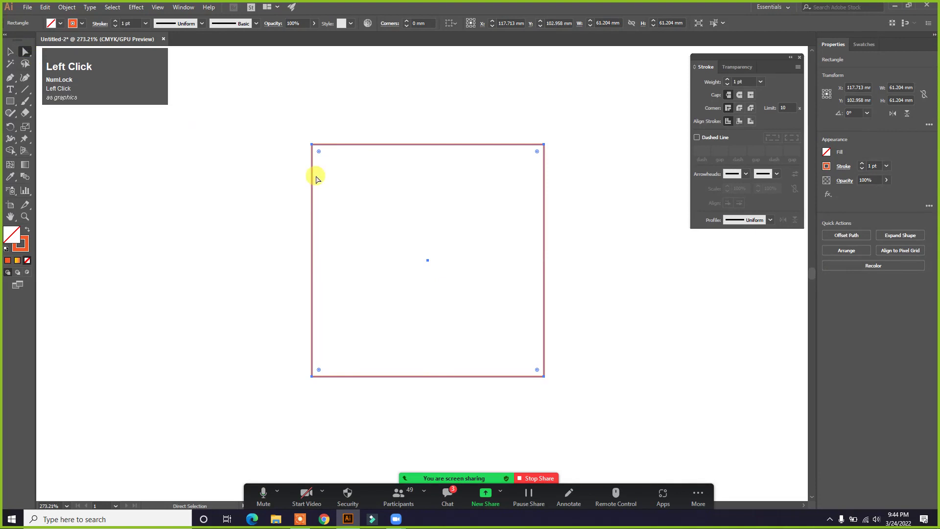
pyautogui.moveTo(318, 154); pyautogui.dragTo(336, 128)
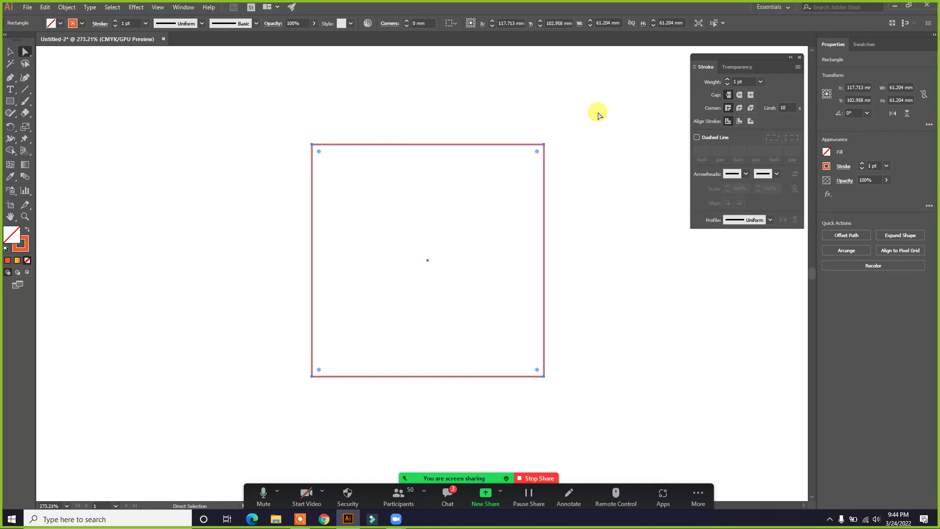
pyautogui.moveTo(584, 116); pyautogui.dragTo(518, 168)
pyautogui.click(413, 93)
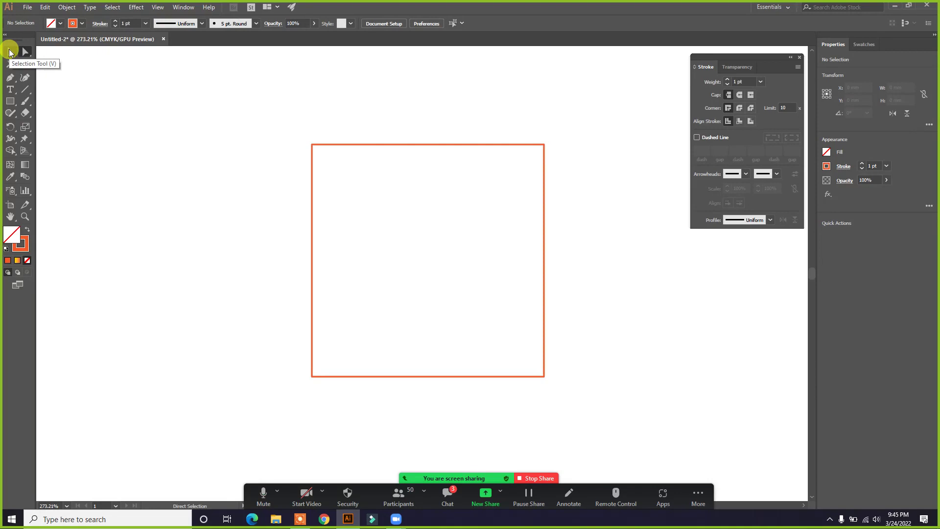
# Select the outlined square as a whole and move it by its centre point about 9 mm to the left
pyautogui.click(9, 52)
pyautogui.click(419, 145)
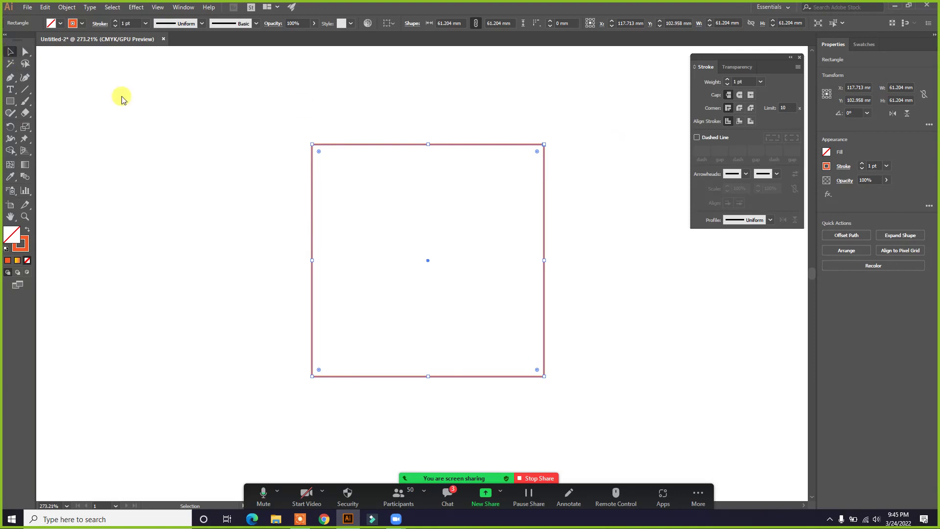
pyautogui.moveTo(427, 261); pyautogui.dragTo(392, 265)
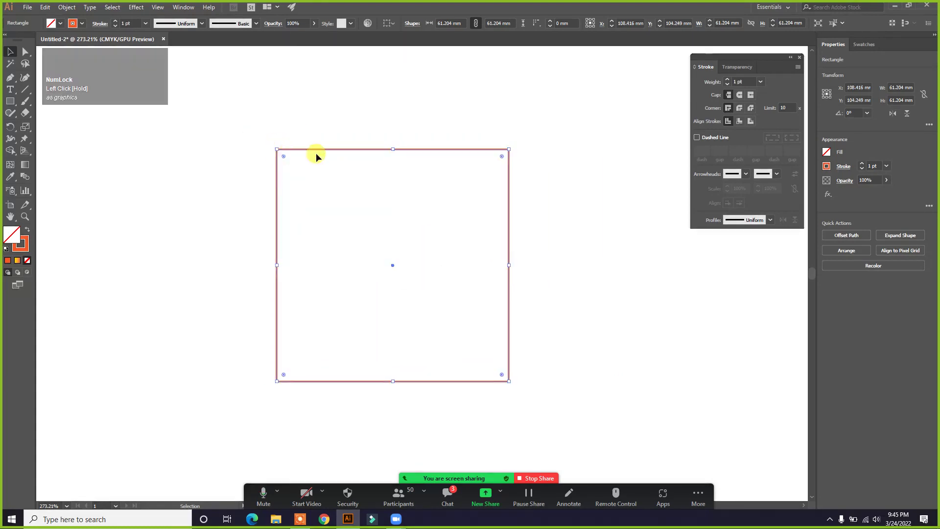
# Examine the square's corner handles and its right edge with Direct Selection, and deselect it
pyautogui.click(25, 52)
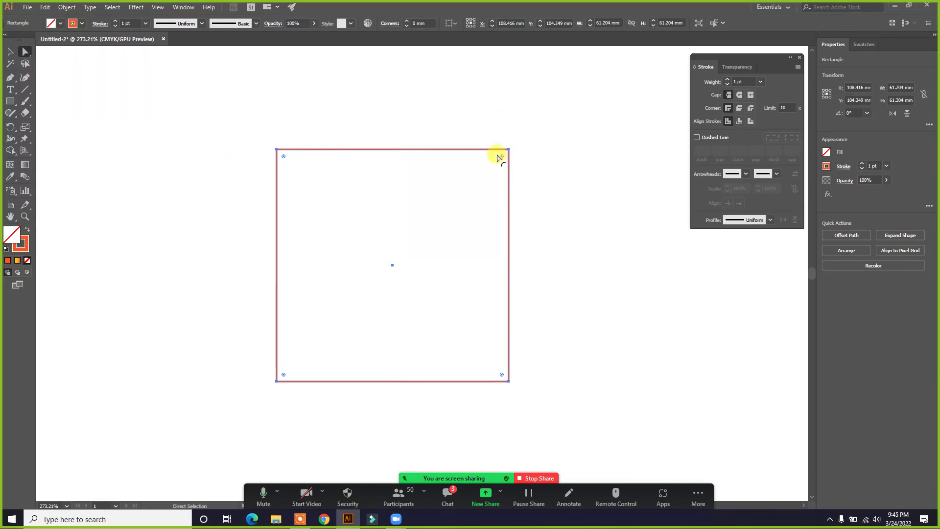
pyautogui.click(524, 114)
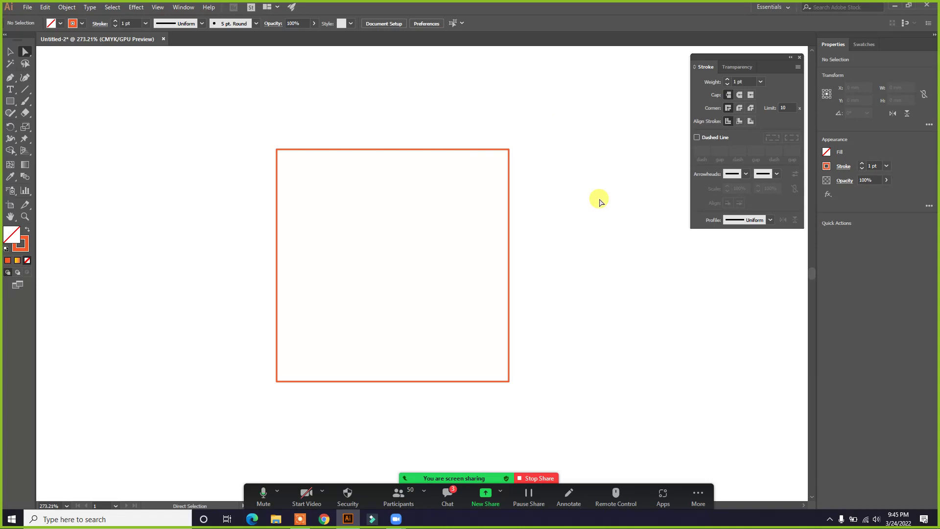
pyautogui.click(509, 198)
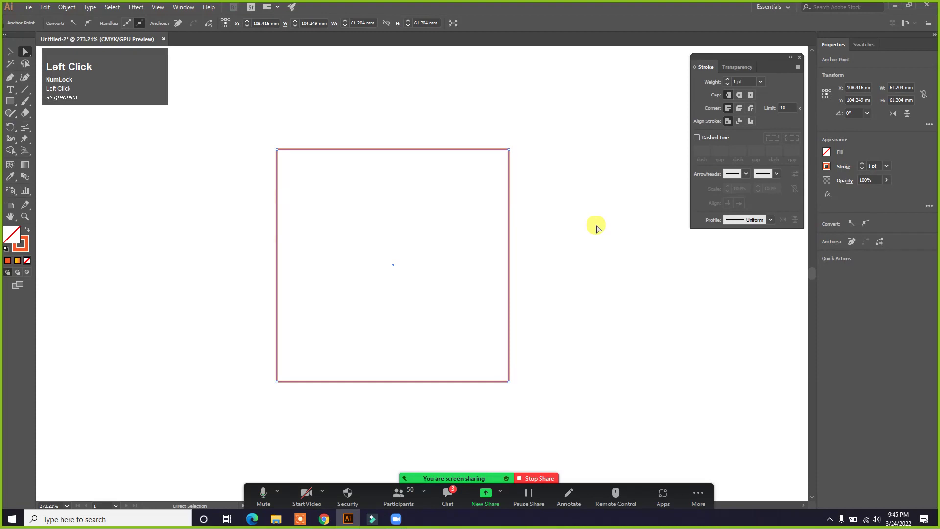
pyautogui.click(558, 186)
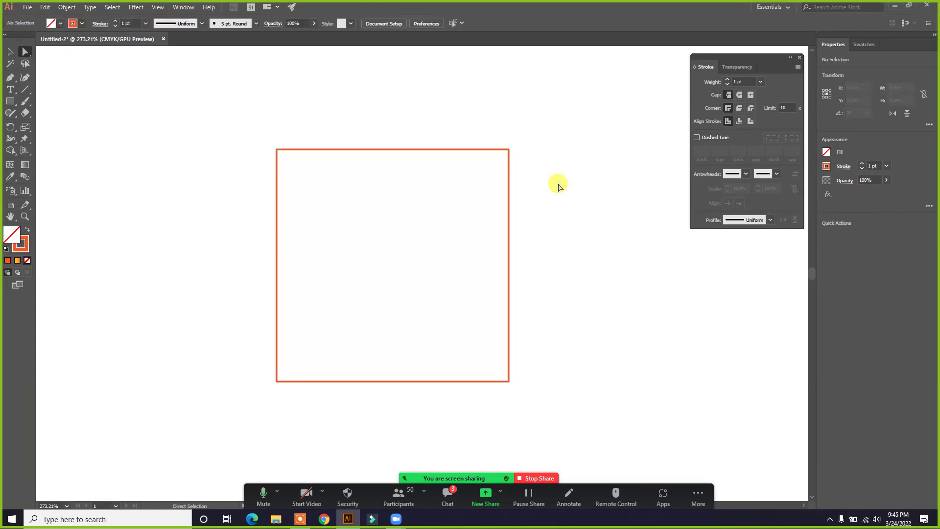
# Select only the square's upper-right anchor point with Direct Selection to examine its single corner handle
pyautogui.moveTo(541, 134); pyautogui.dragTo(462, 189)
pyautogui.moveTo(500, 155); pyautogui.dragTo(414, 256)
pyautogui.click(530, 150)
pyautogui.moveTo(542, 110); pyautogui.dragTo(293, 301)
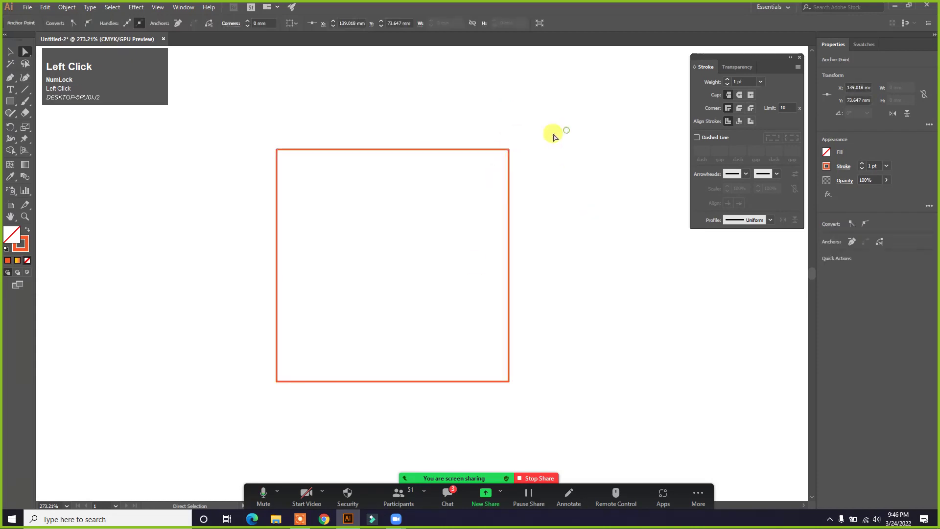
pyautogui.moveTo(514, 142); pyautogui.dragTo(498, 162)
pyautogui.click(524, 137)
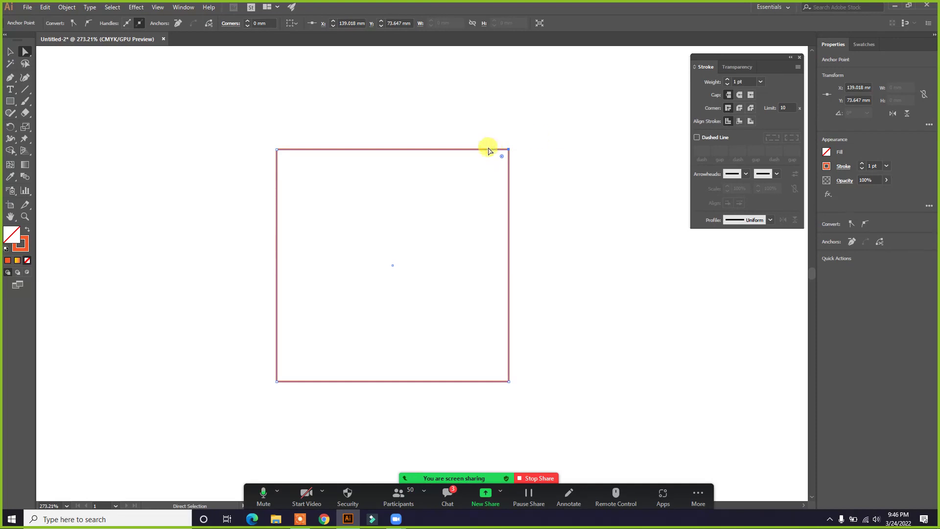
# Round only the square's upper-right corner to about 61.2 mm, undo the rounding, and deselect the square
pyautogui.moveTo(501, 158); pyautogui.dragTo(255, 388)
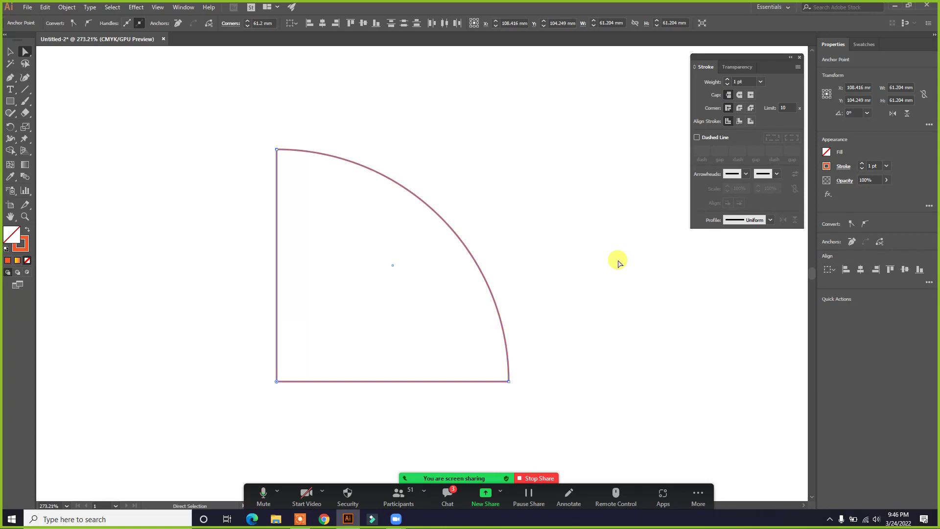
pyautogui.hotkey('ctrl', 'z')
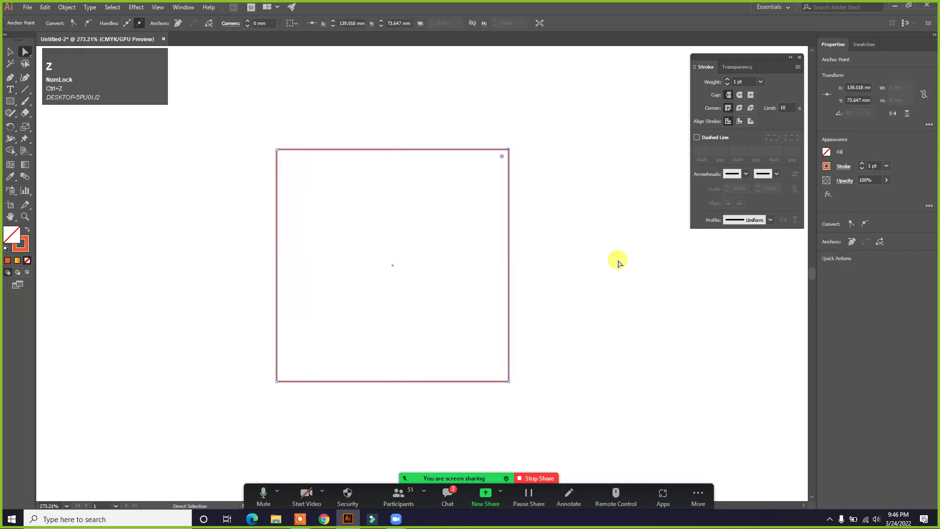
pyautogui.click(513, 148)
pyautogui.click(504, 143)
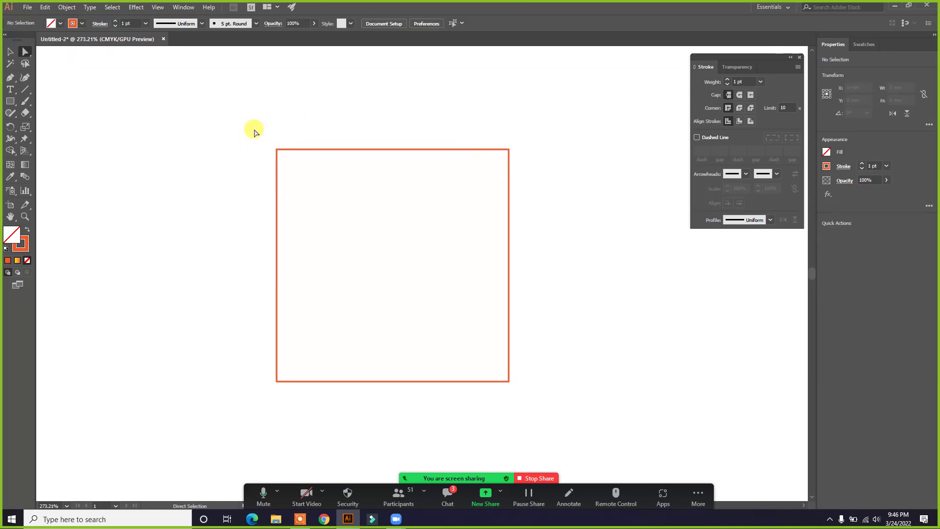
# Select the square's two upper anchor points with Direct Selection to examine their corner handles, and deselect them
pyautogui.moveTo(249, 130); pyautogui.dragTo(543, 170)
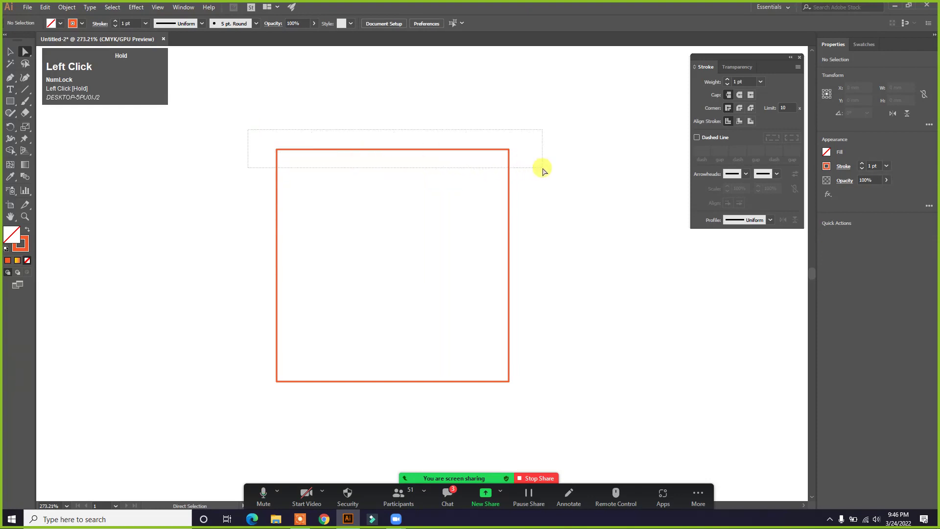
pyautogui.moveTo(543, 169); pyautogui.dragTo(541, 168)
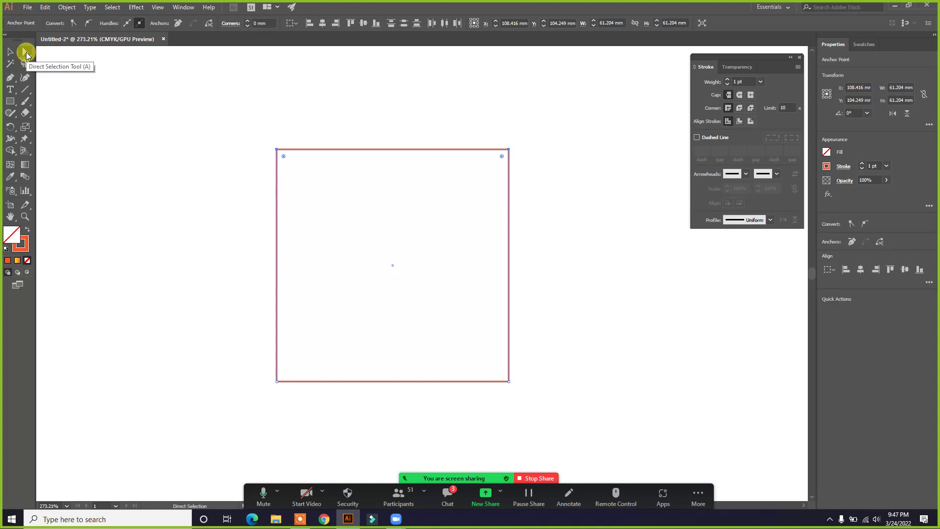
pyautogui.click(26, 53)
pyautogui.moveTo(248, 129); pyautogui.dragTo(537, 176)
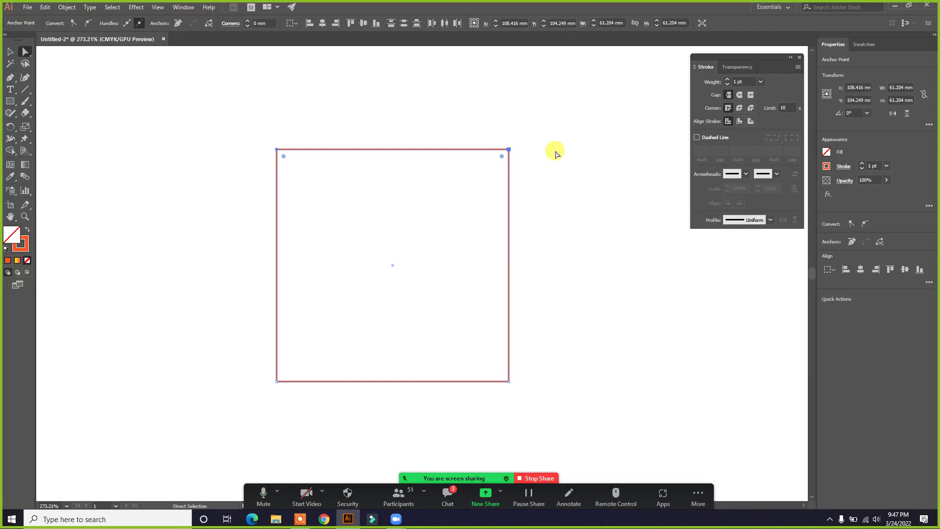
pyautogui.click(552, 156)
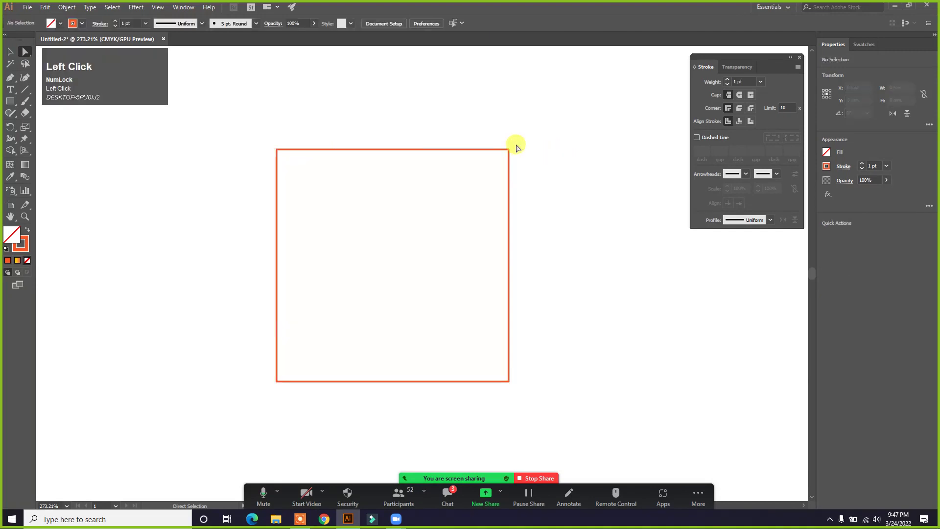
# Round the square's two upper corners to about 30.6 mm, undo the rounding, and select only the upper-right anchor point
pyautogui.moveTo(226, 117); pyautogui.dragTo(399, 299)
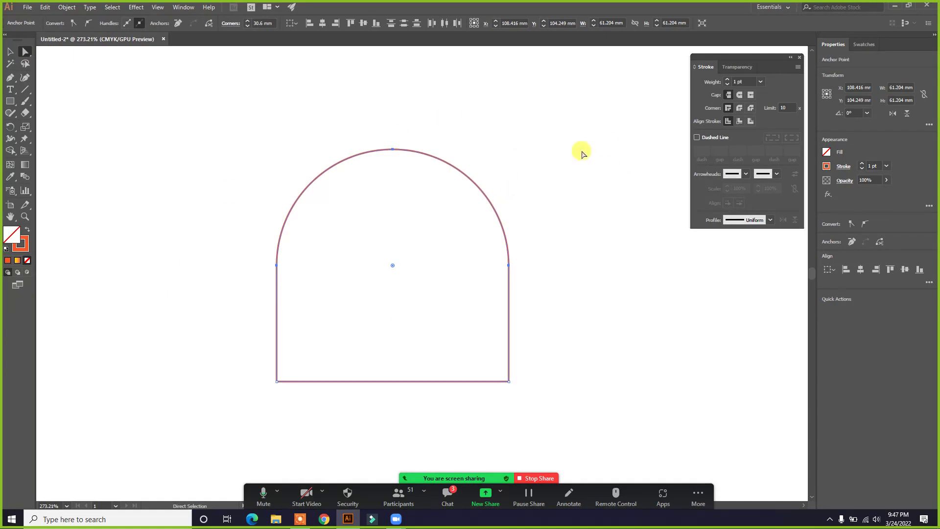
pyautogui.hotkey('ctrl', 'z')
pyautogui.moveTo(542, 122); pyautogui.dragTo(489, 168)
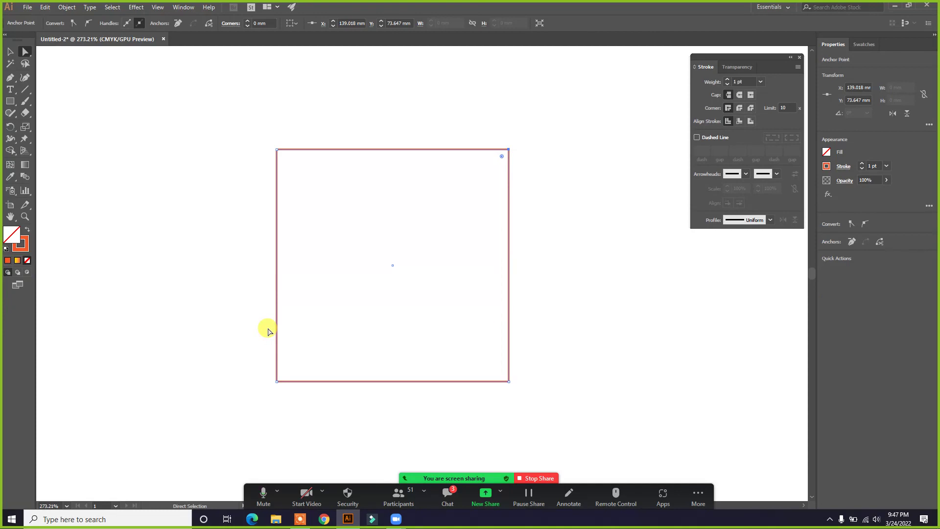
# Draw an orange filled rectangle without a stroke, about 31.6 by 12.9 mm, beside the square and deselect it
pyautogui.click(11, 51)
pyautogui.press('space')
pyautogui.moveTo(177, 176); pyautogui.dragTo(276, 172)
pyautogui.click(254, 187)
pyautogui.click(10, 101)
pyautogui.click(28, 229)
pyautogui.moveTo(166, 193); pyautogui.dragTo(286, 242)
pyautogui.click(9, 56)
pyautogui.click(125, 140)
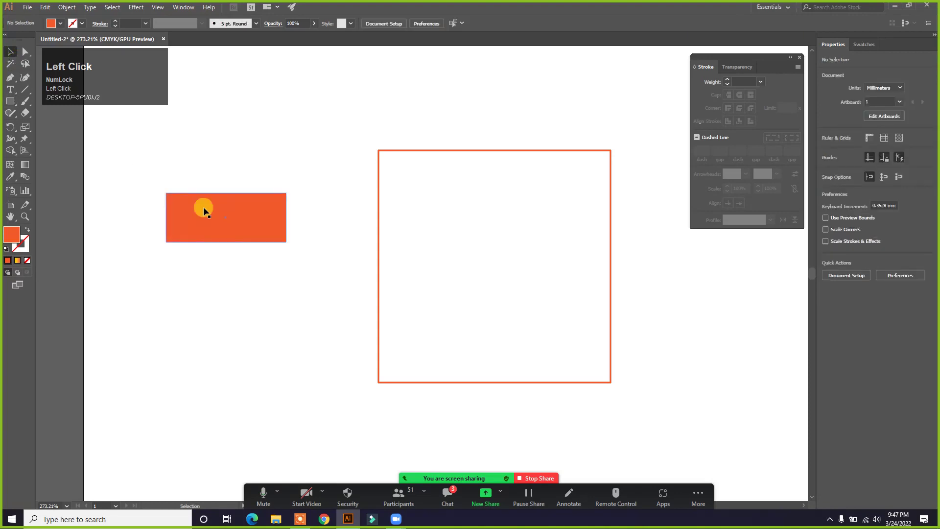
# Duplicate the orange rectangle, placing the copy below the original, and deselect it
pyautogui.click(204, 213)
pyautogui.press('ctrl')
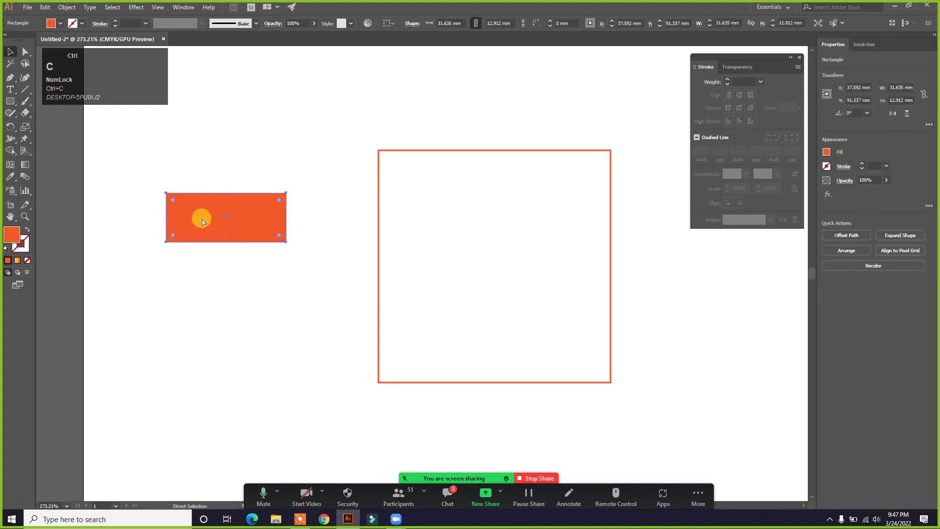
pyautogui.click(216, 154)
pyautogui.moveTo(205, 199); pyautogui.dragTo(204, 299)
pyautogui.click(226, 121)
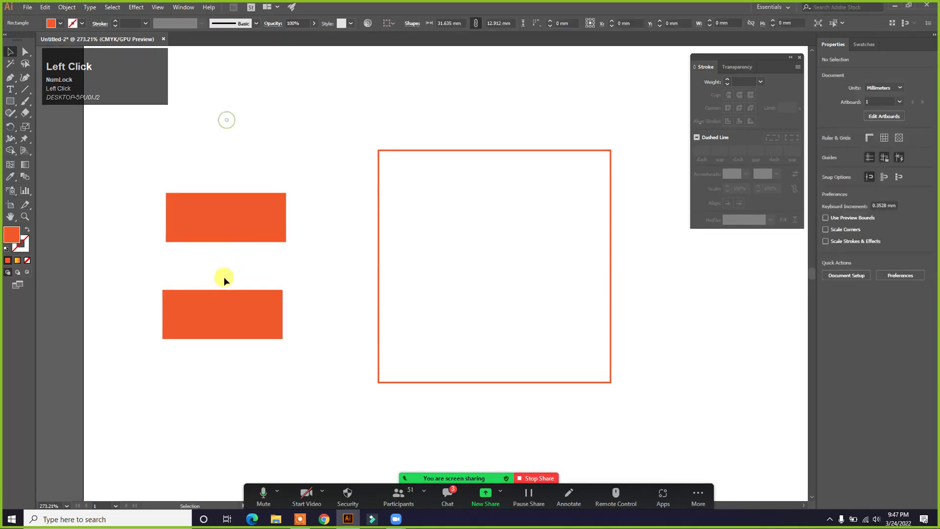
# Place another copy of the orange rectangle above the existing two and deselect it
pyautogui.click(213, 314)
pyautogui.click(222, 216)
pyautogui.click(257, 165)
pyautogui.moveTo(258, 165); pyautogui.dragTo(288, 103)
pyautogui.click(313, 166)
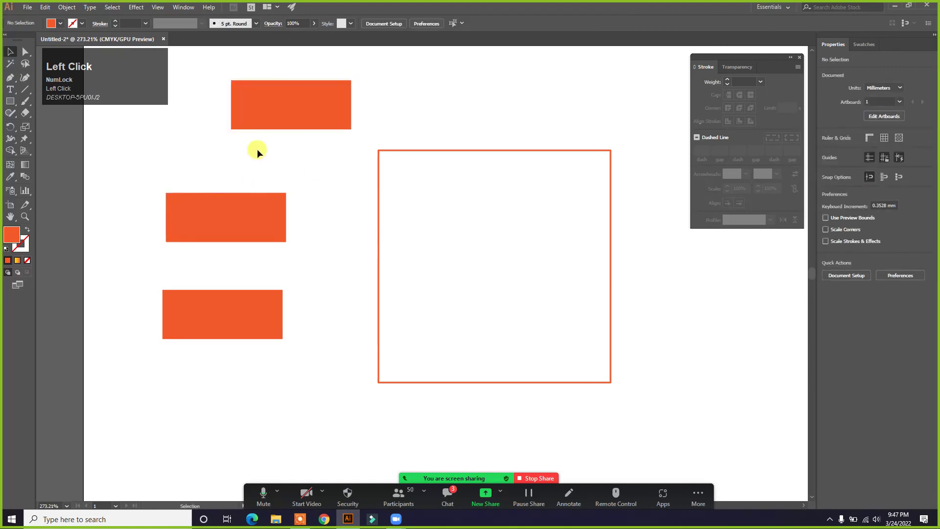
# Line up the uppermost rectangle with the middle one and move the upper and lower rectangles closer to it
pyautogui.moveTo(288, 122); pyautogui.dragTo(224, 121)
pyautogui.click(303, 167)
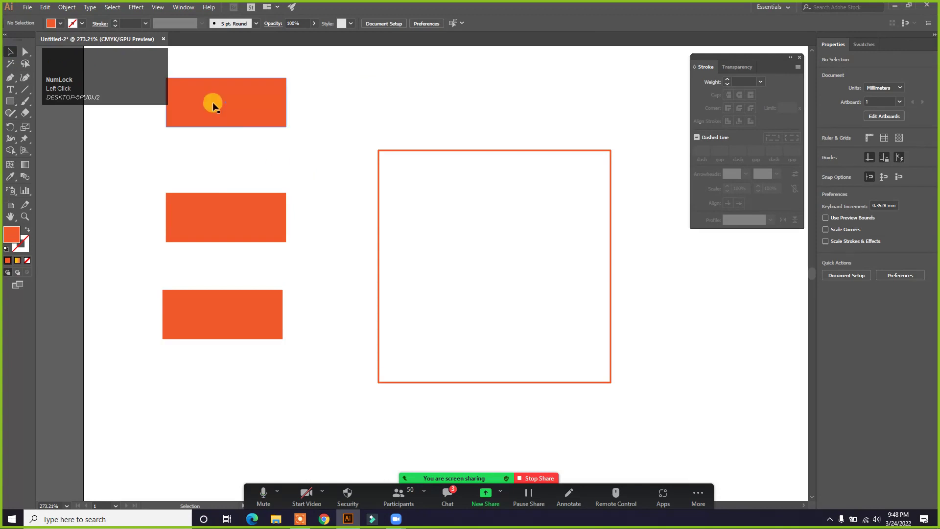
pyautogui.moveTo(213, 102); pyautogui.dragTo(214, 137)
pyautogui.click(301, 145)
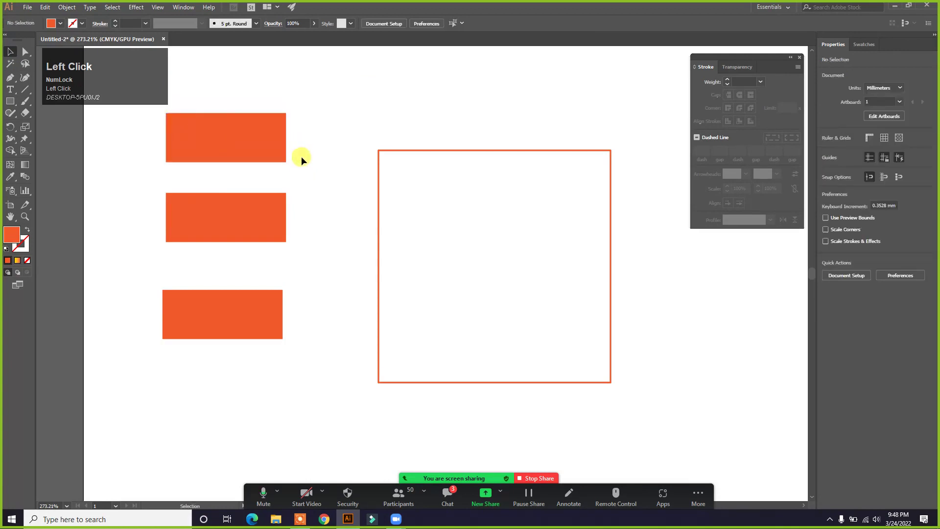
pyautogui.moveTo(228, 317); pyautogui.dragTo(228, 304)
# Select all three rectangles together, move them over the square, undo the move, and deselect them
pyautogui.moveTo(192, 66); pyautogui.dragTo(218, 308)
pyautogui.moveTo(185, 222); pyautogui.dragTo(497, 239)
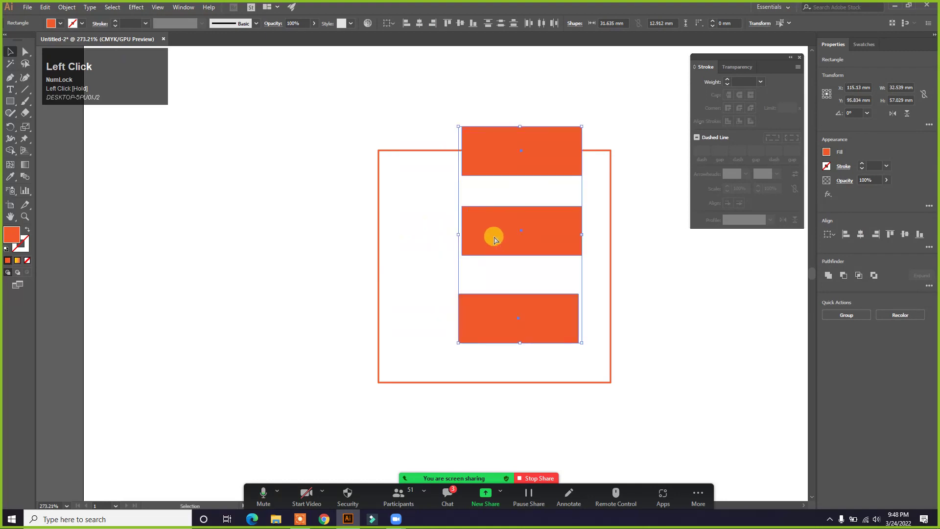
pyautogui.hotkey('ctrl', 'z')
pyautogui.click(359, 112)
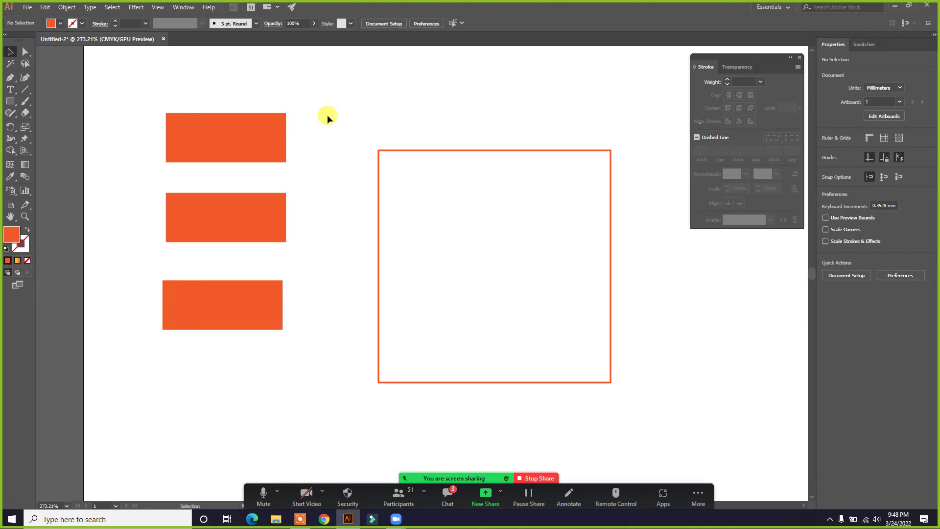
# Add the three rectangles to the selection one by one, move them to the far side of the square, and undo the move
pyautogui.click(253, 131)
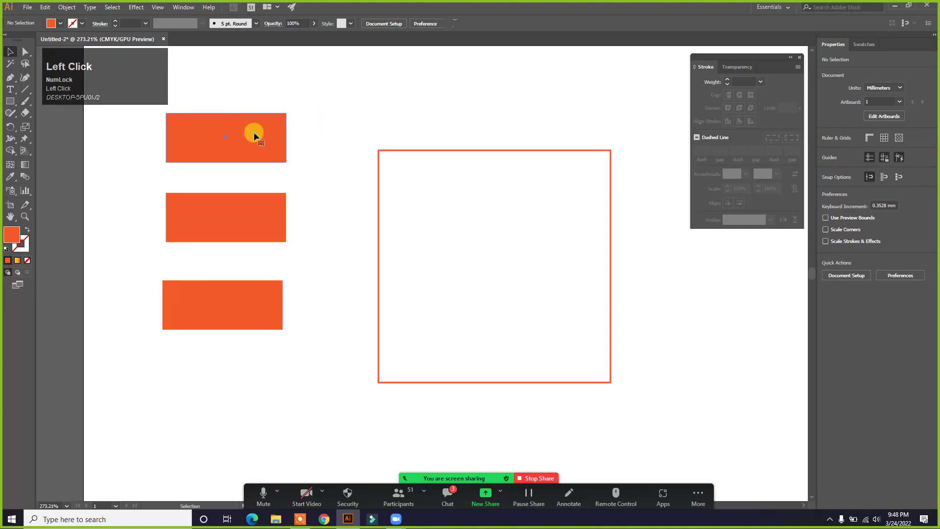
pyautogui.click(242, 225)
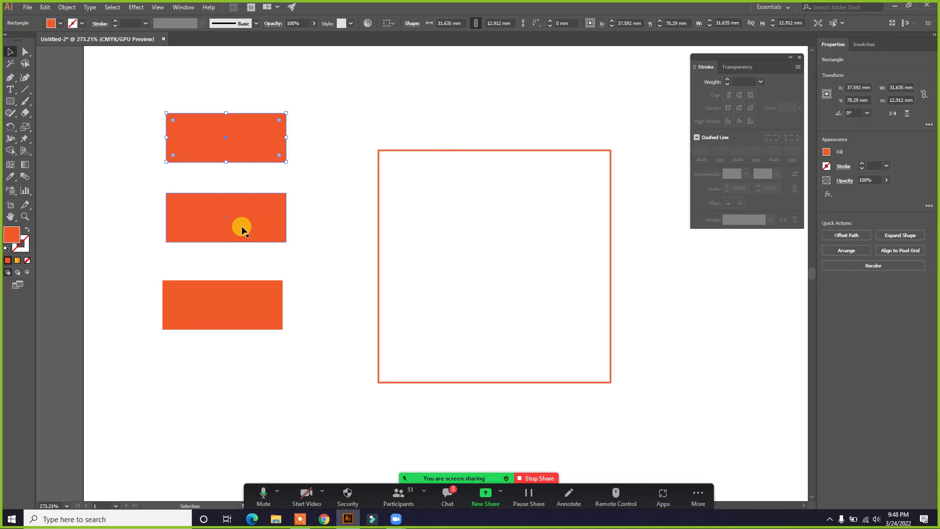
pyautogui.press('shift')
pyautogui.keyDown('shift'); pyautogui.click(247, 222); pyautogui.keyUp('shift')
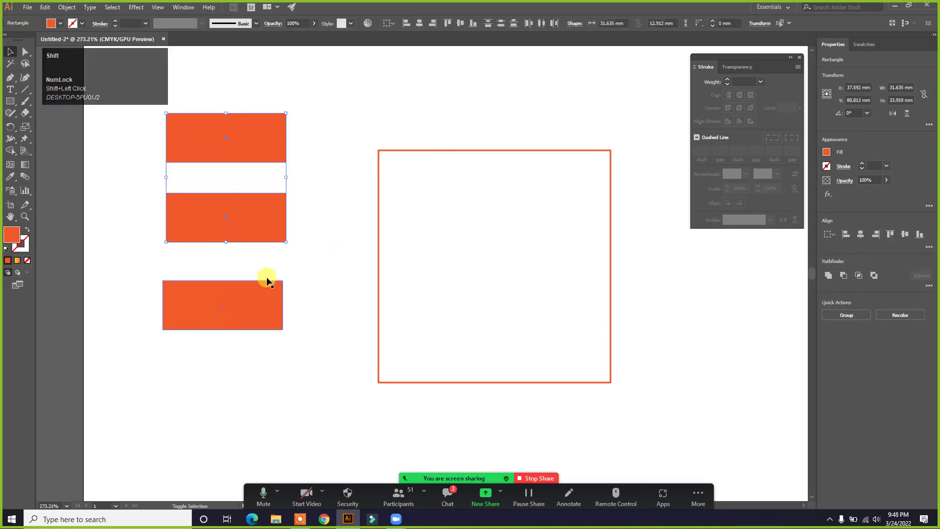
pyautogui.keyDown('shift'); pyautogui.click(240, 304); pyautogui.keyUp('shift')
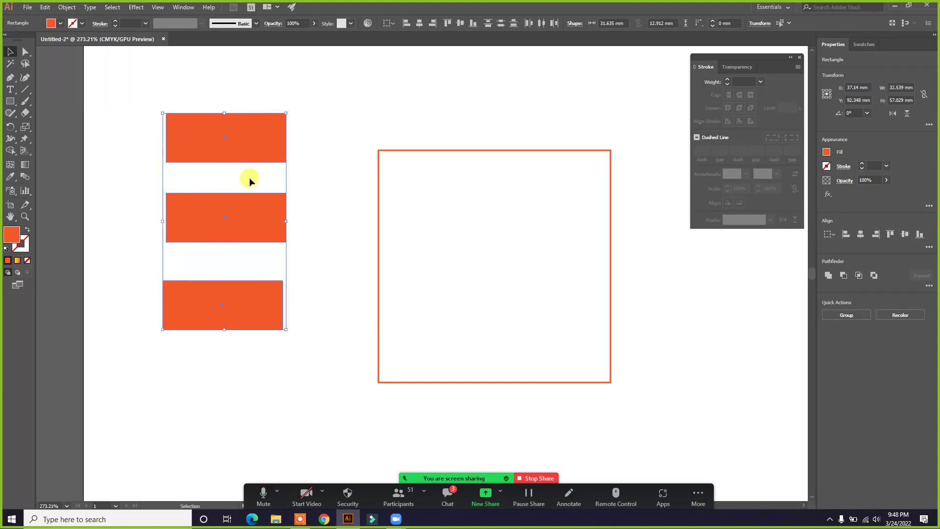
pyautogui.moveTo(195, 142); pyautogui.dragTo(688, 277)
pyautogui.hotkey('ctrl', 'z')
pyautogui.hotkey('ctrl', 'z')
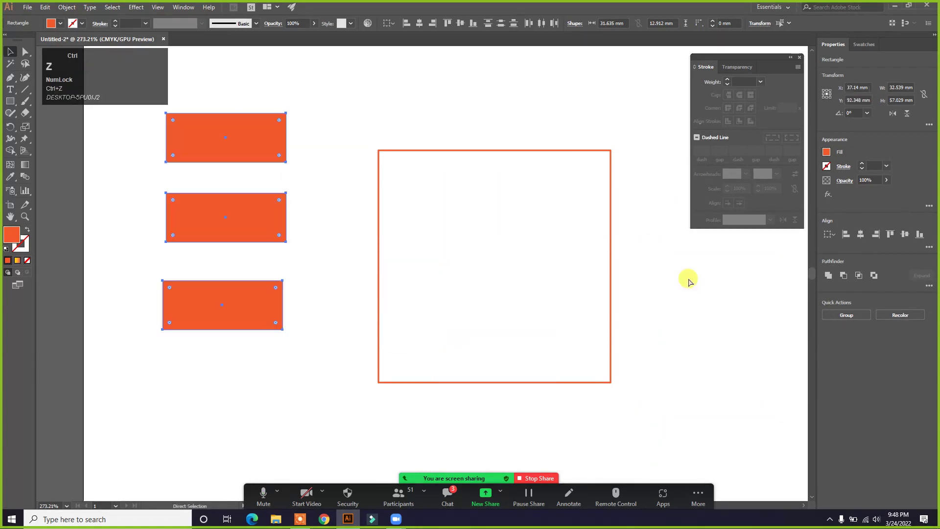
pyautogui.click(494, 66)
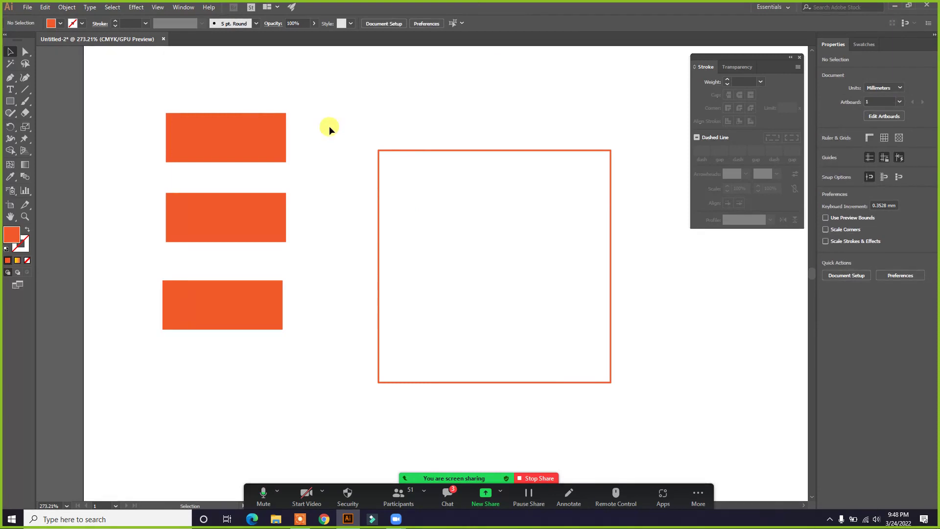
# Select the three rectangles and the stroked square one after another as a single selection, and deselect them
pyautogui.click(227, 139)
pyautogui.keyDown('shift'); pyautogui.click(227, 211); pyautogui.keyUp('shift')
pyautogui.keyDown('shift'); pyautogui.click(204, 294); pyautogui.keyUp('shift')
pyautogui.keyDown('shift'); pyautogui.click(378, 274); pyautogui.keyUp('shift')
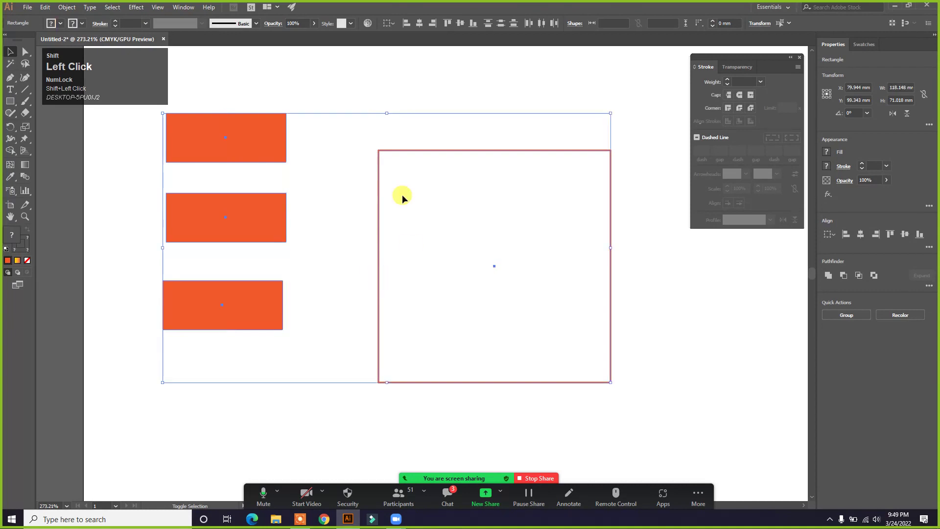
pyautogui.click(320, 180)
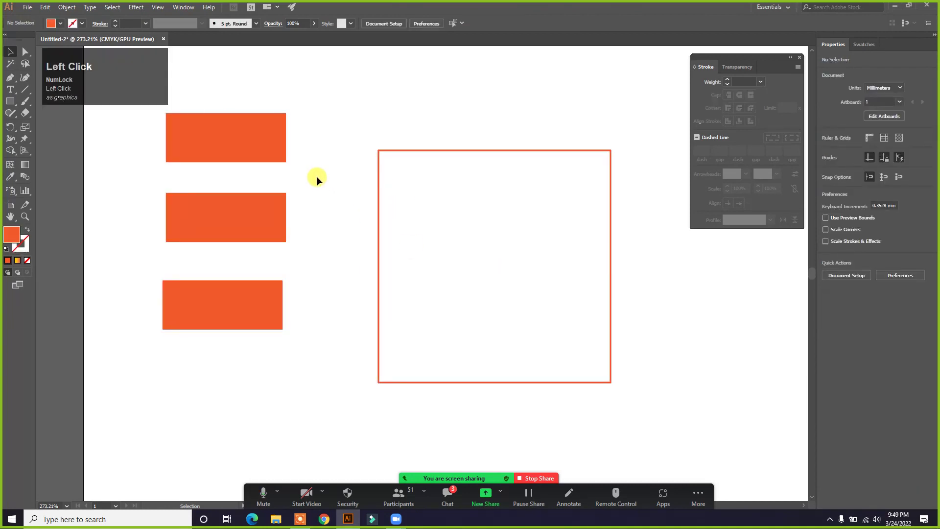
# Build a selection of only the three orange rectangles one at a time, and deselect them
pyautogui.click(232, 140)
pyautogui.keyDown('shift'); pyautogui.click(231, 224); pyautogui.keyUp('shift')
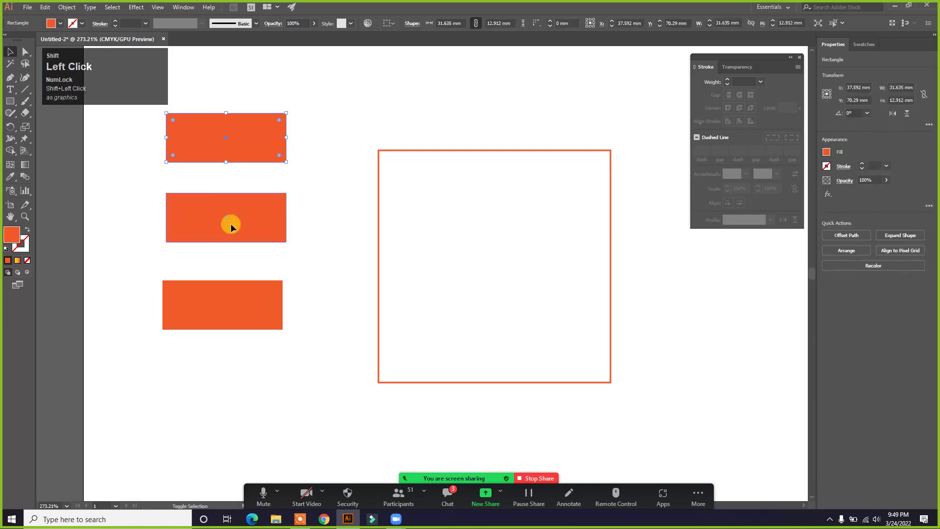
pyautogui.keyDown('shift'); pyautogui.click(235, 304); pyautogui.keyUp('shift')
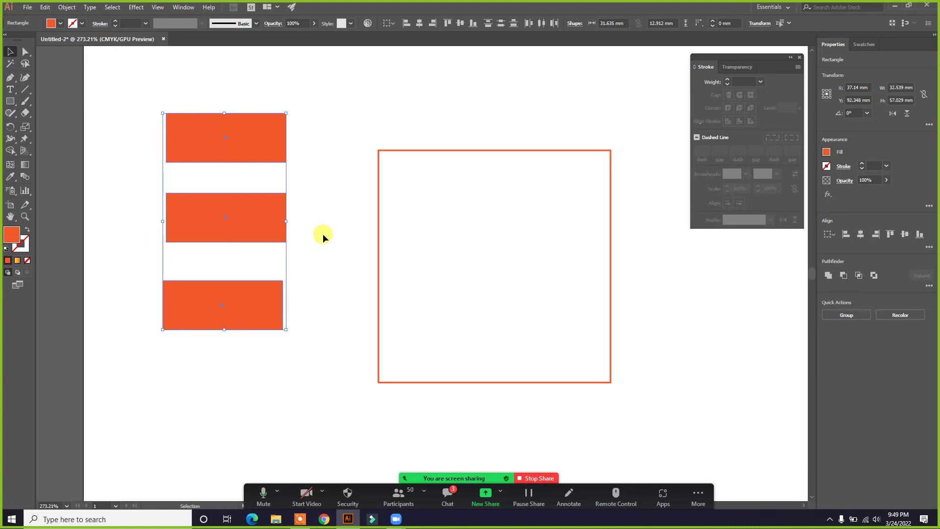
pyautogui.click(357, 185)
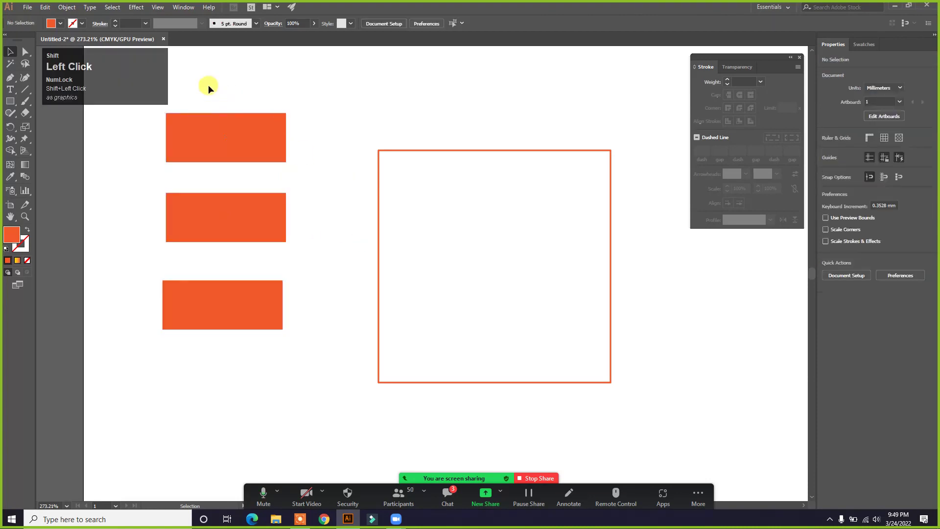
# Select all three rectangles, exclude the middle one, move the other two away to the left, and undo the move
pyautogui.moveTo(207, 125); pyautogui.dragTo(237, 371)
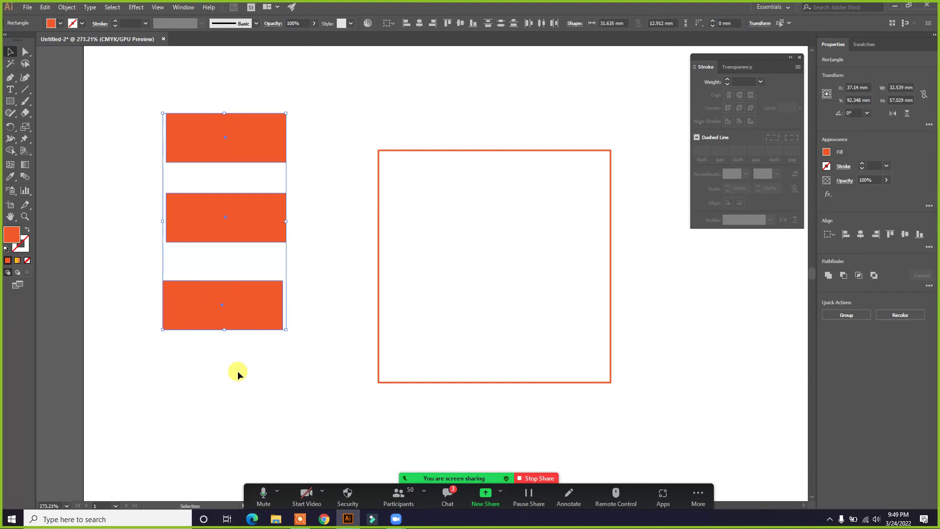
pyautogui.keyDown('shift'); pyautogui.click(267, 215); pyautogui.keyUp('shift')
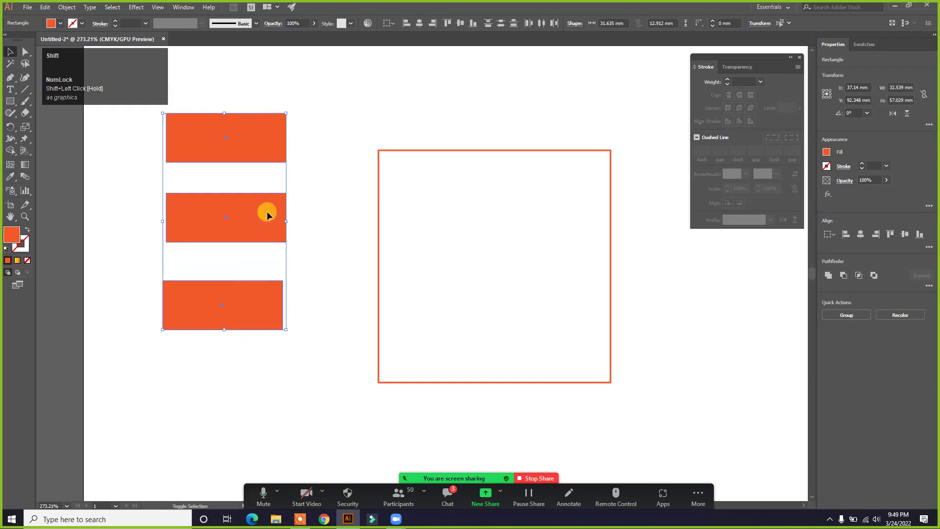
pyautogui.keyDown('shift'); pyautogui.click(263, 209); pyautogui.keyUp('shift')
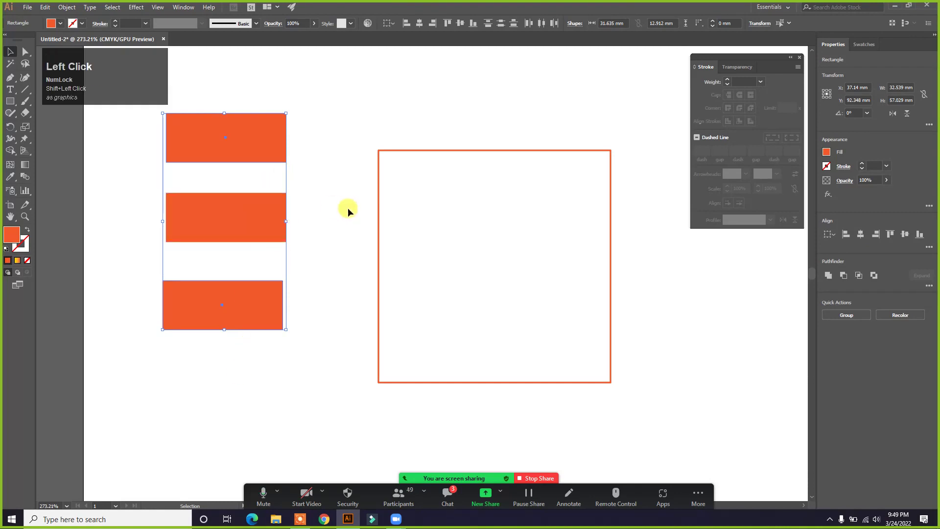
pyautogui.moveTo(277, 119); pyautogui.dragTo(133, 140)
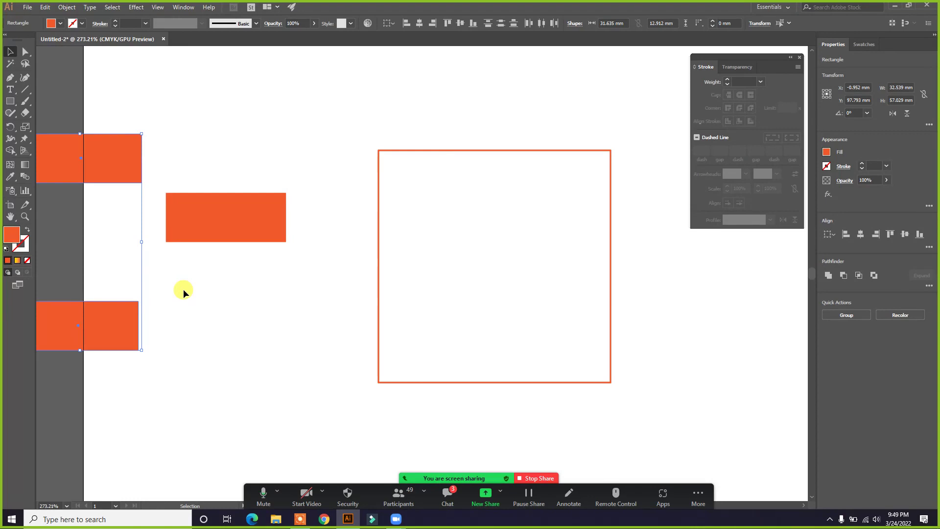
pyautogui.hotkey('ctrl', 'z')
pyautogui.click(334, 213)
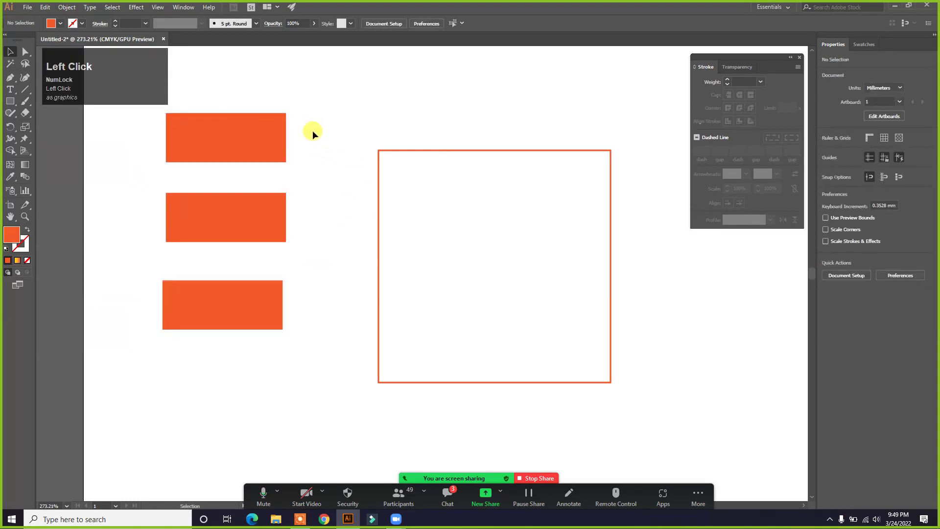
# Delete the three orange rectangles, leaving only the stroked square
pyautogui.moveTo(323, 119); pyautogui.dragTo(207, 309)
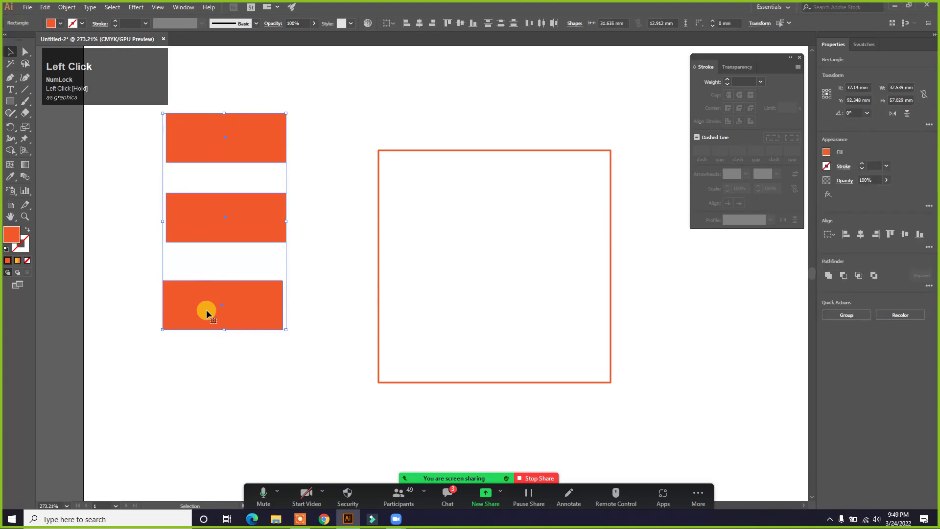
pyautogui.press('Delete')
pyautogui.click(267, 167)
# Select only the square's upper-left and lower-right anchor points with Direct Selection to examine their corner handles, and deselect them
pyautogui.click(23, 48)
pyautogui.moveTo(359, 137); pyautogui.dragTo(386, 161)
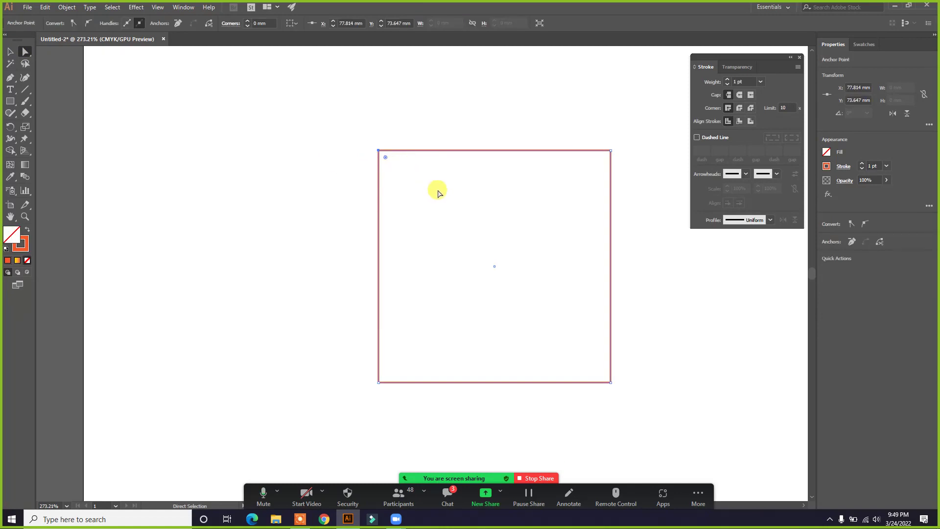
pyautogui.press('shift')
pyautogui.keyDown('shift'); pyautogui.moveTo(629, 398); pyautogui.dragTo(597, 371); pyautogui.keyUp('shift')
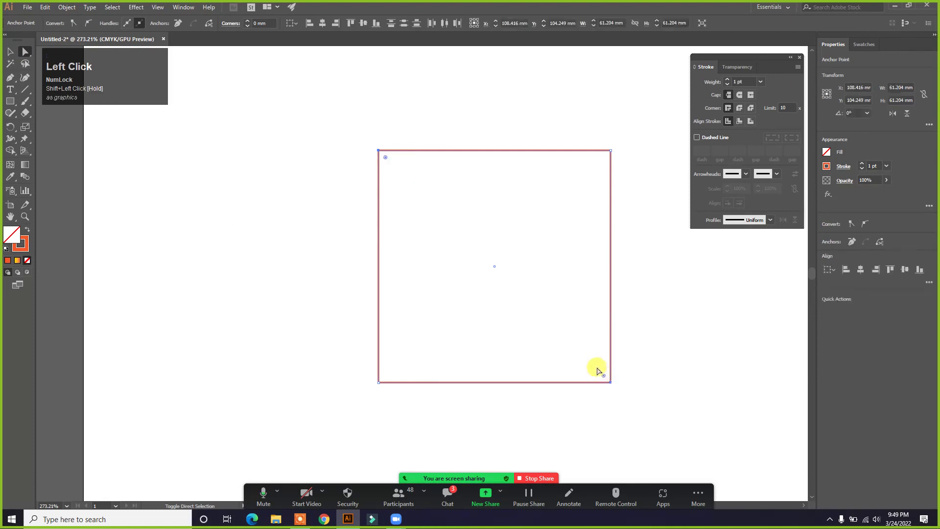
pyautogui.click(328, 128)
# Compare selecting the square's two upper anchor points with selecting all four using Direct Selection, and deselect the square
pyautogui.moveTo(327, 128); pyautogui.dragTo(625, 172)
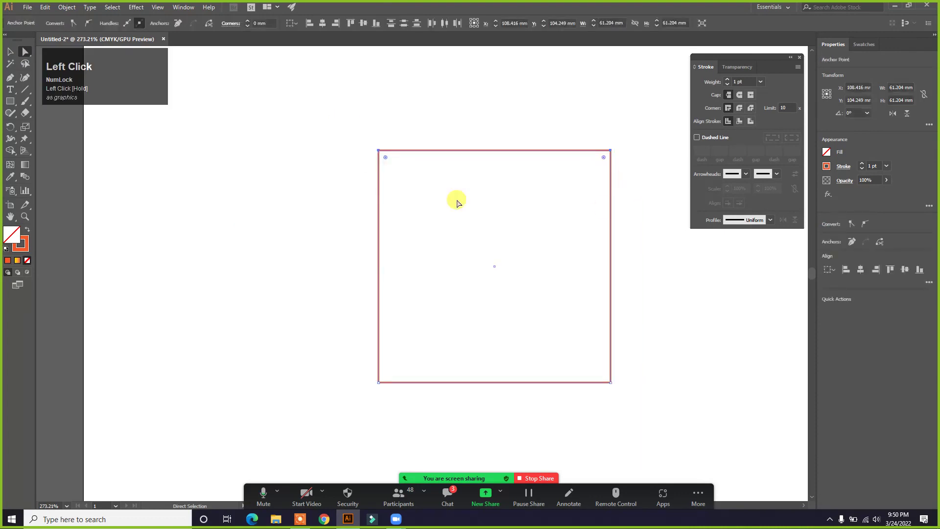
pyautogui.moveTo(338, 127); pyautogui.dragTo(620, 392)
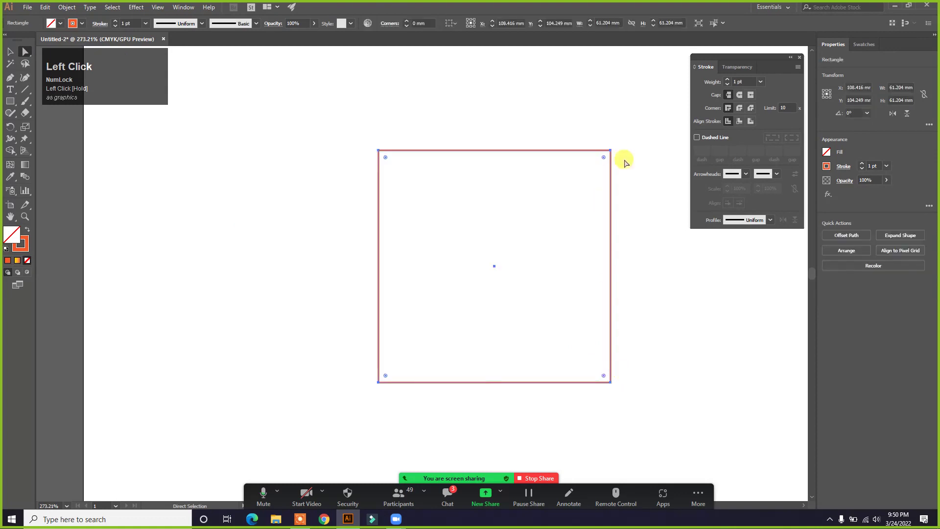
pyautogui.click(336, 103)
pyautogui.moveTo(360, 134); pyautogui.dragTo(627, 387)
pyautogui.click(642, 339)
# Select the upper-left and lower-right anchor points again, dismissing the QiPress error, and activate only the lower-right corner handle
pyautogui.moveTo(363, 136); pyautogui.dragTo(392, 164)
pyautogui.moveTo(629, 407); pyautogui.dragTo(588, 361)
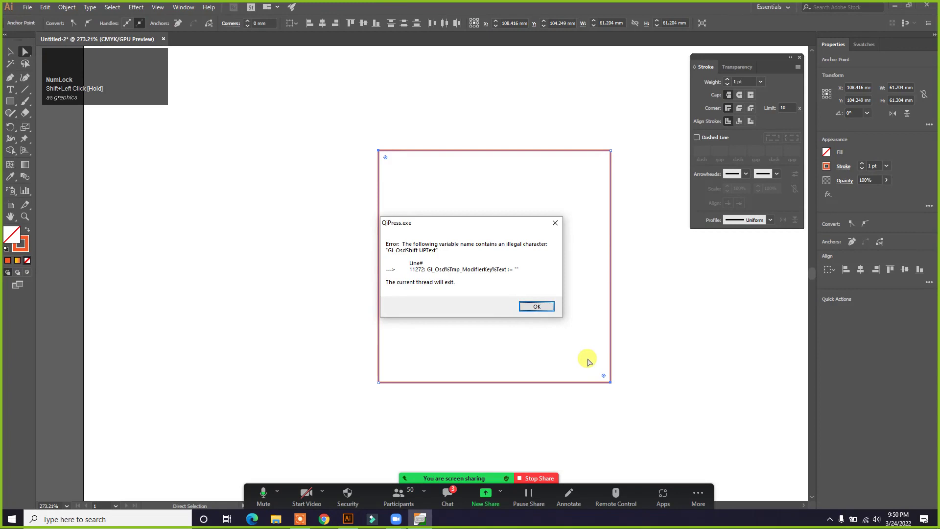
pyautogui.click(556, 223)
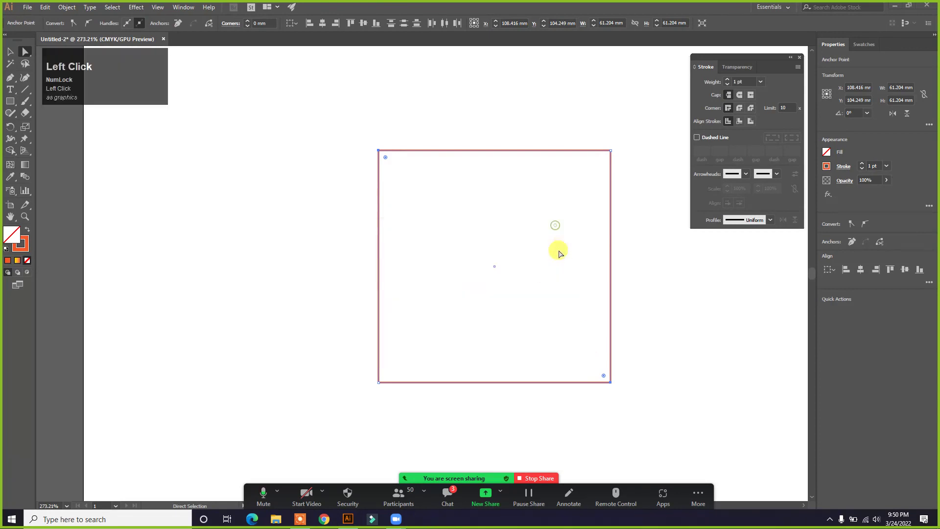
pyautogui.click(604, 377)
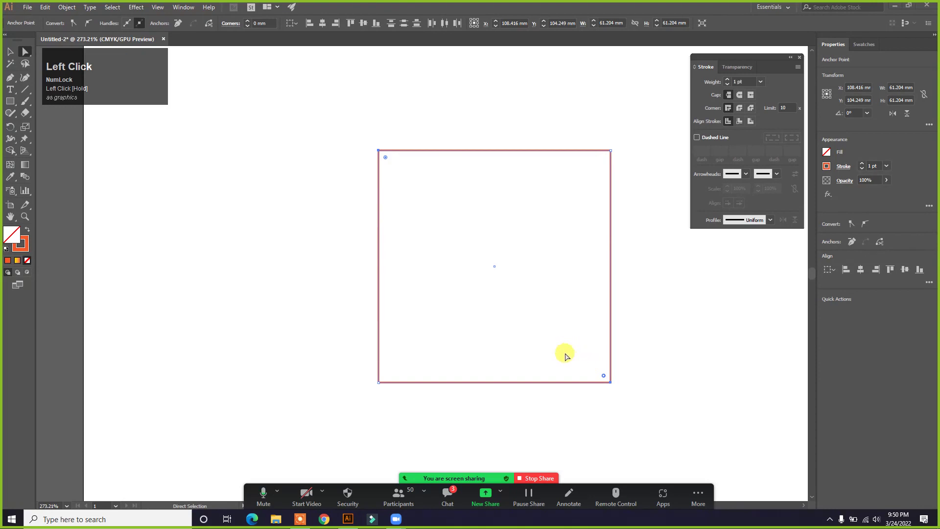
# Reselect the square's upper-left and lower-right anchor points and round both corners to about 32.1 mm
pyautogui.moveTo(349, 129); pyautogui.dragTo(419, 193)
pyautogui.click(642, 412)
pyautogui.moveTo(625, 392); pyautogui.dragTo(577, 355)
pyautogui.moveTo(368, 130); pyautogui.dragTo(495, 273)
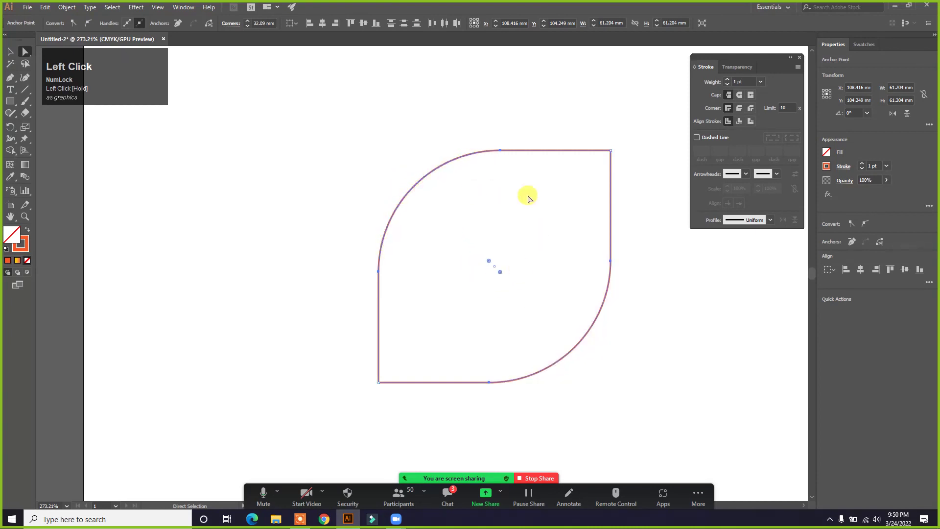
# Move the whole leaf-shaped square left across the artboard with the Selection tool, to about X 56 mm and Y 100 mm
pyautogui.click(9, 51)
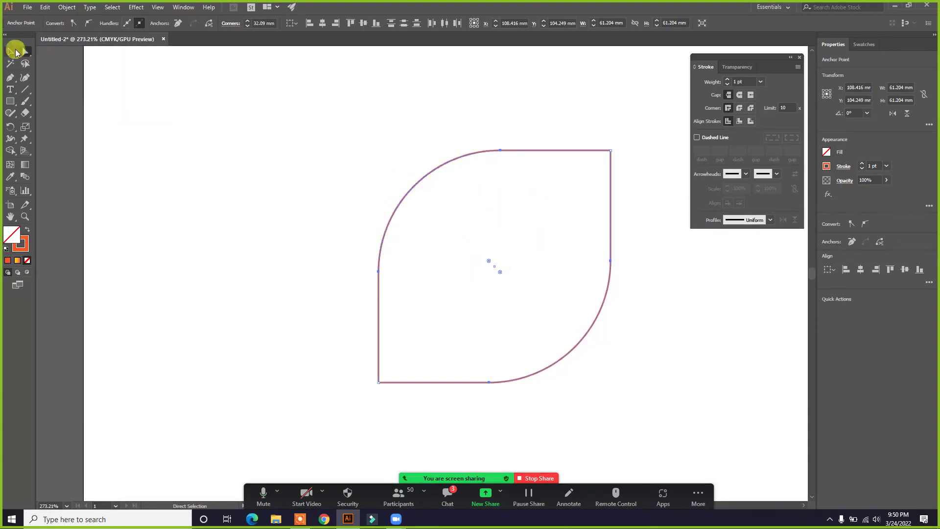
pyautogui.moveTo(466, 154); pyautogui.dragTo(267, 138)
pyautogui.moveTo(321, 100); pyautogui.dragTo(307, 96)
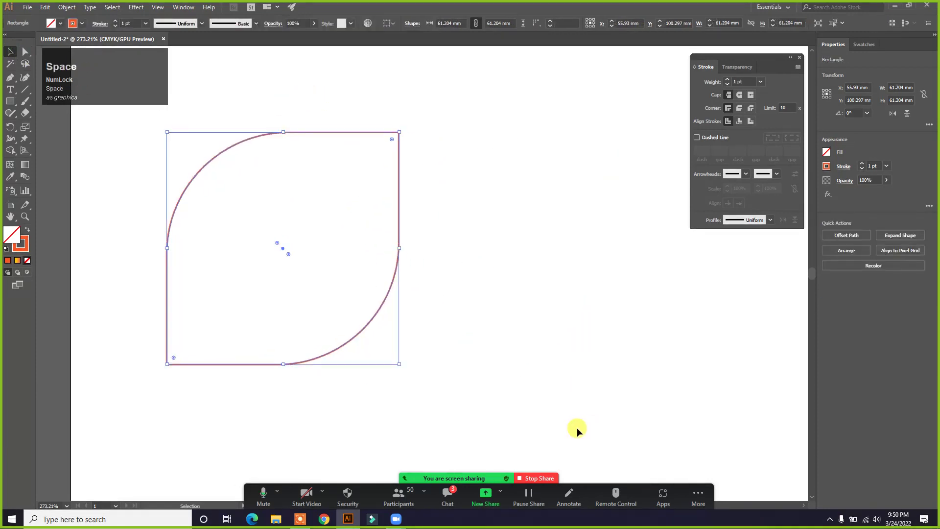
# Open the Zoom meeting chat and set it up as a taller window beside the artwork for reading the messages
pyautogui.click(448, 494)
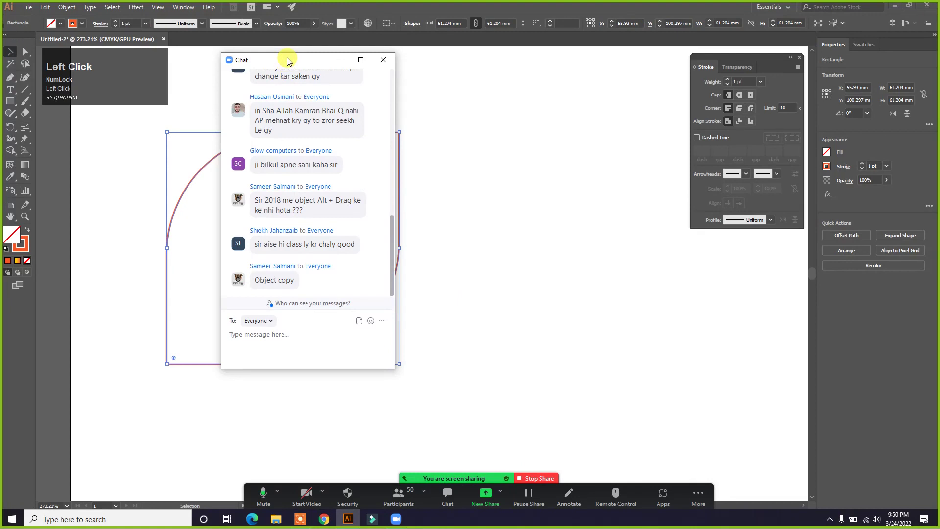
pyautogui.moveTo(290, 57); pyautogui.dragTo(825, 17)
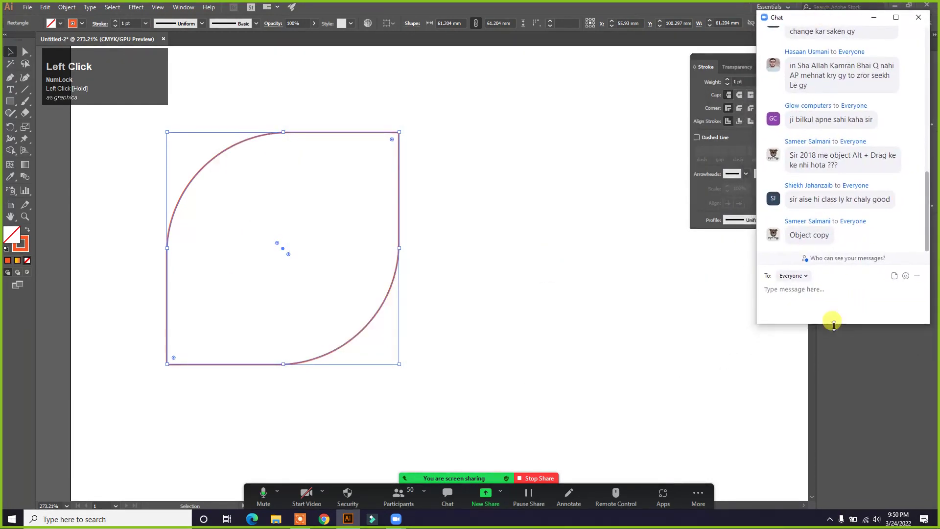
pyautogui.moveTo(833, 323); pyautogui.dragTo(837, 457)
pyautogui.scroll(-1, 867, 278)
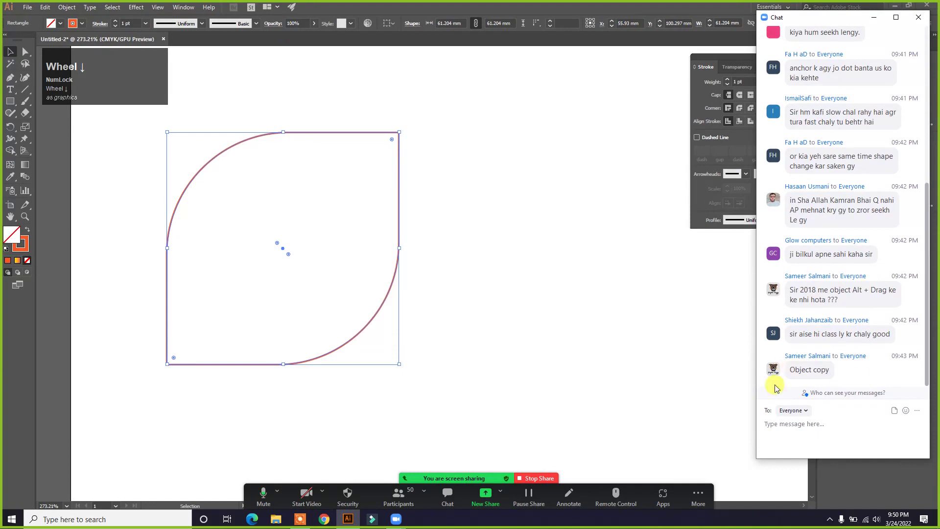
pyautogui.click(805, 369)
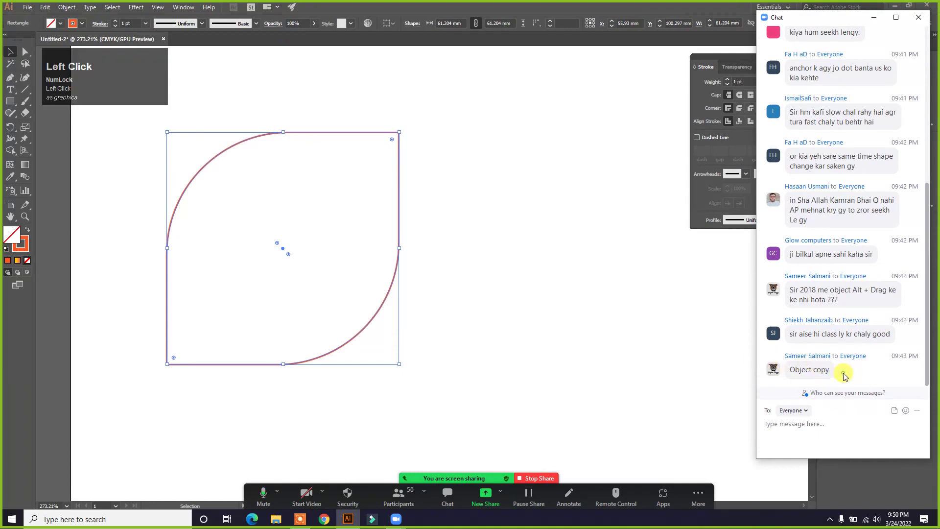
pyautogui.scroll(-1, 846, 371)
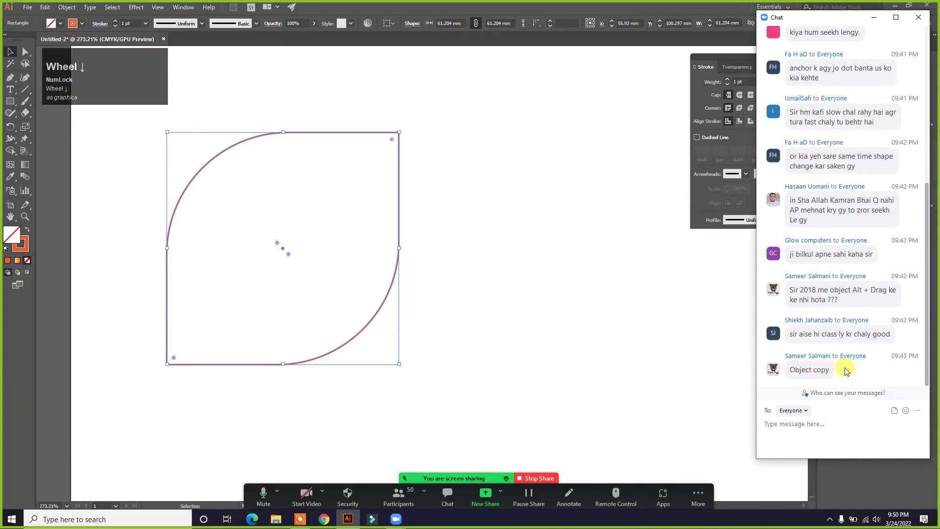
pyautogui.scroll(3, 830, 294)
pyautogui.scroll(-3, 827, 277)
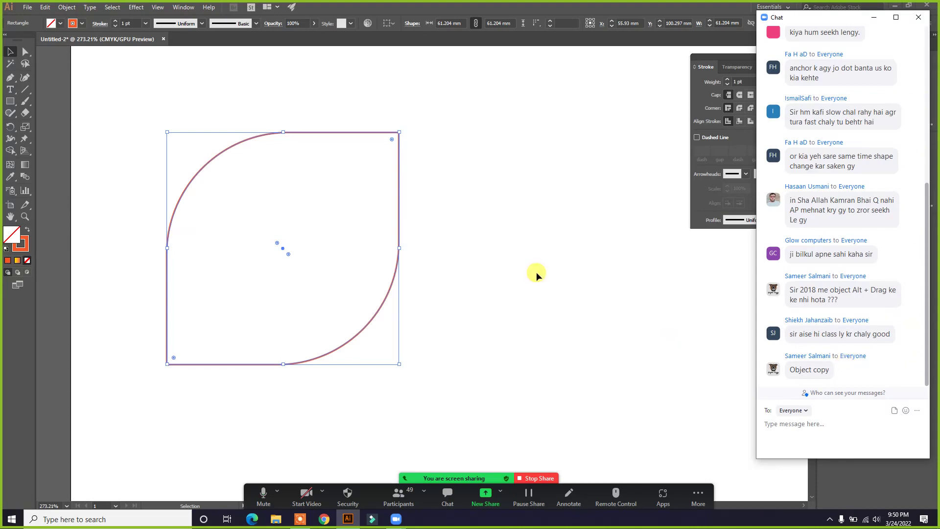
pyautogui.scroll(-1, 854, 356)
pyautogui.click(443, 213)
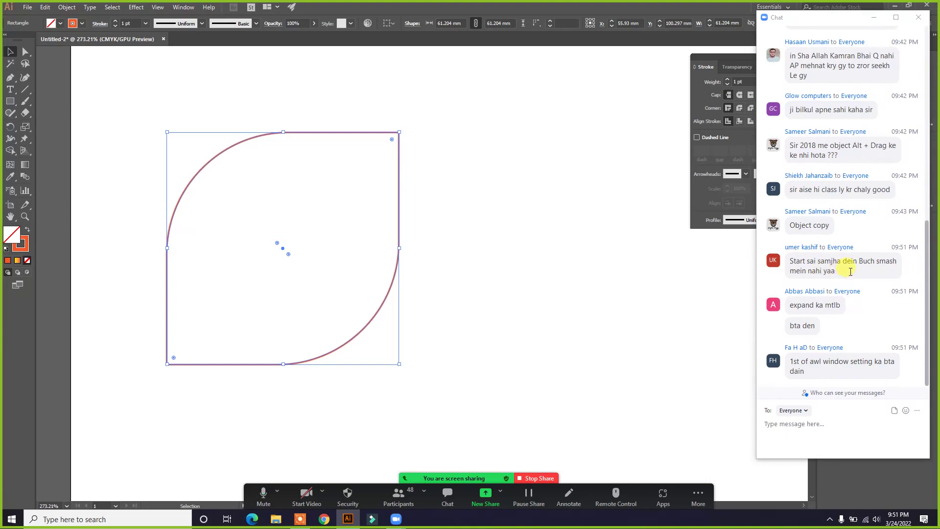
pyautogui.click(433, 166)
pyautogui.click(398, 201)
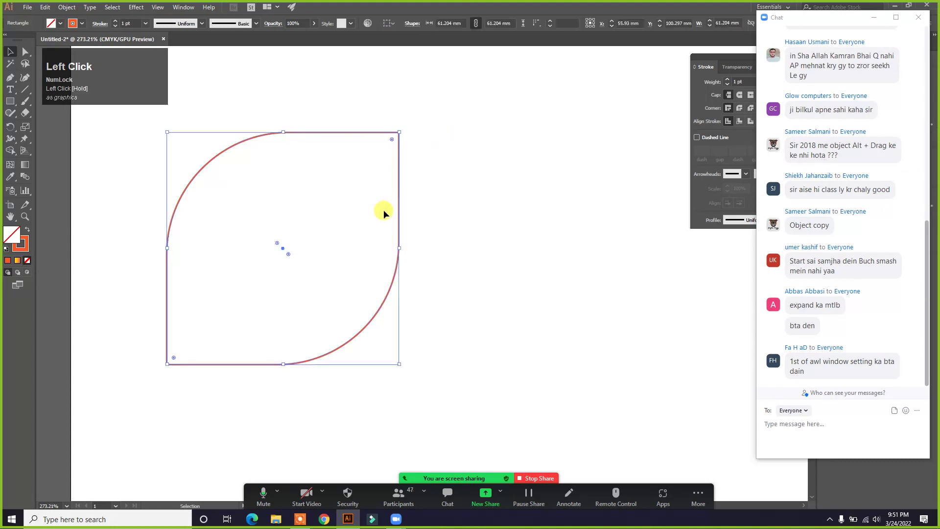
pyautogui.click(514, 245)
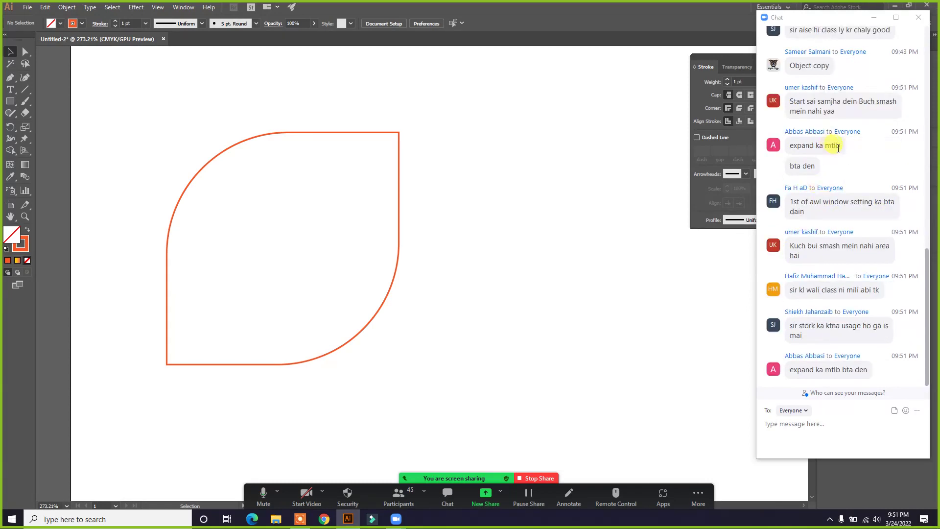
pyautogui.moveTo(474, 128); pyautogui.dragTo(377, 173)
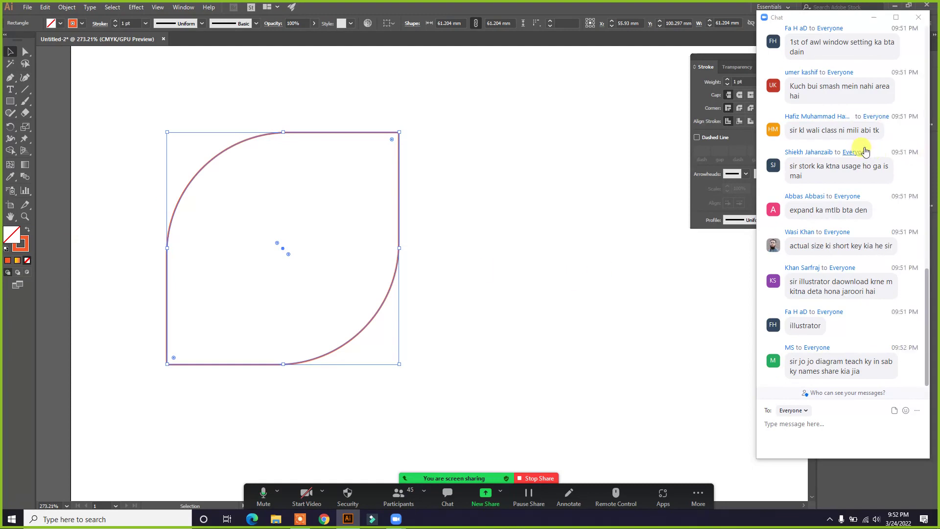
pyautogui.scroll(-1, 865, 152)
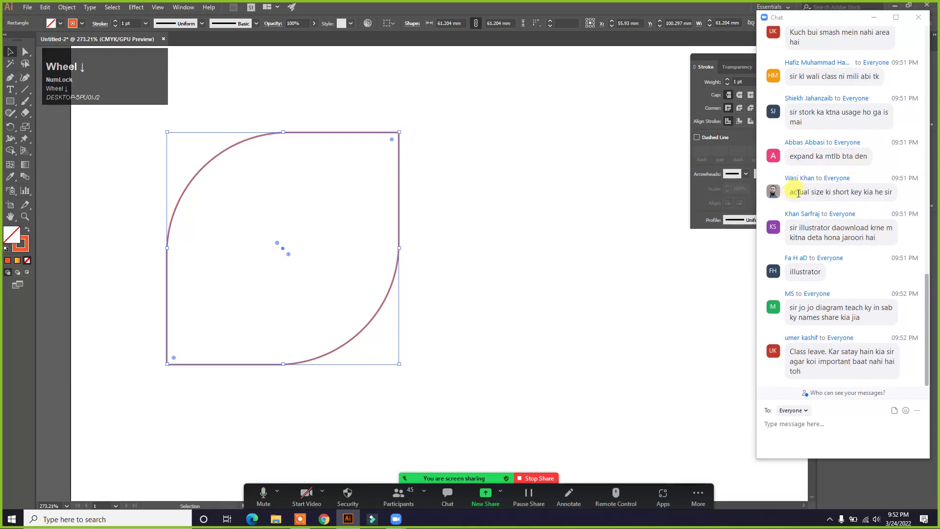
# Deselect the leaf shape and compare the fit-to-window view of the artboard with a zoomed-out view, ending on the fitted view
pyautogui.click(531, 172)
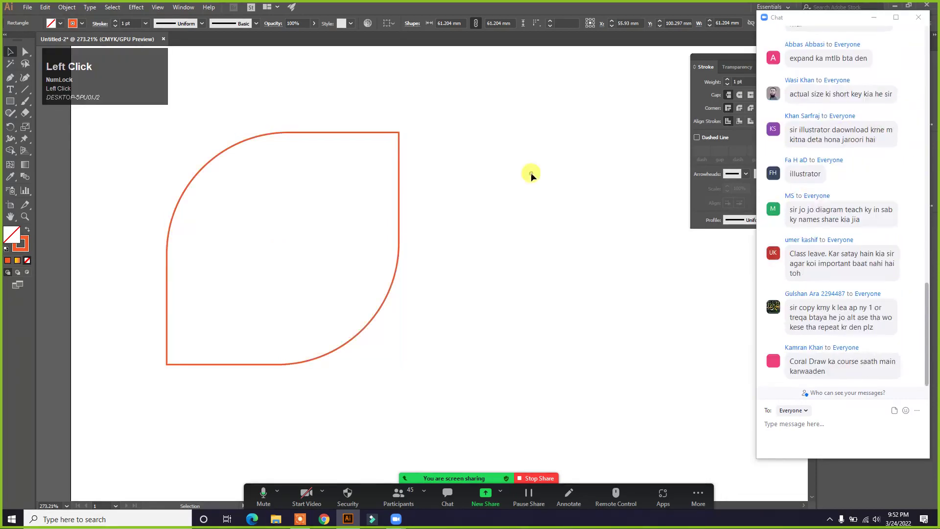
pyautogui.scroll(-1, 552, 175)
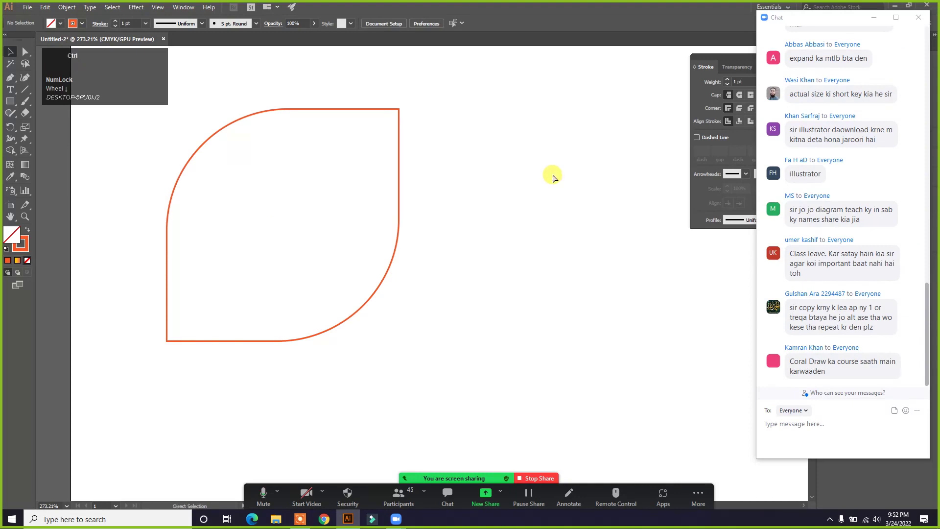
pyautogui.hotkey('ctrl', '0')
pyautogui.hotkey('ctrl', '-')
pyautogui.hotkey('ctrl', '-')
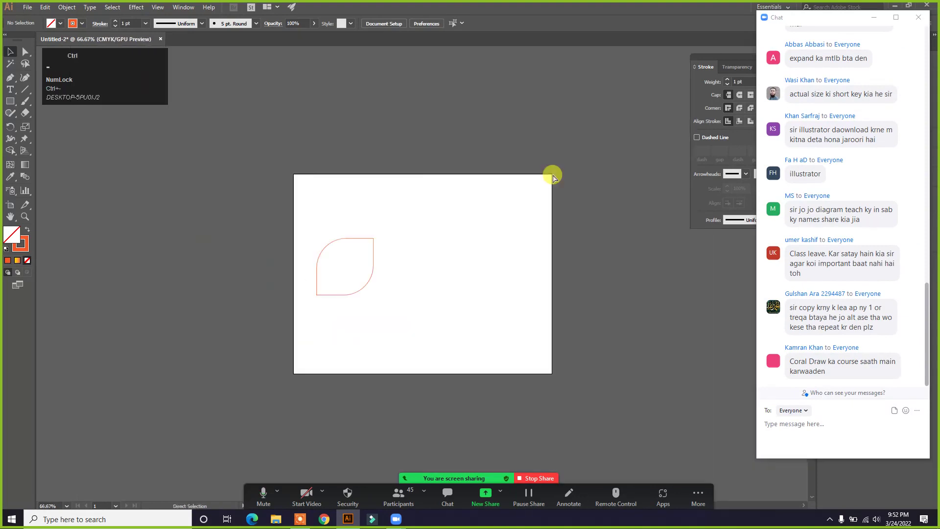
pyautogui.hotkey('ctrl', '0')
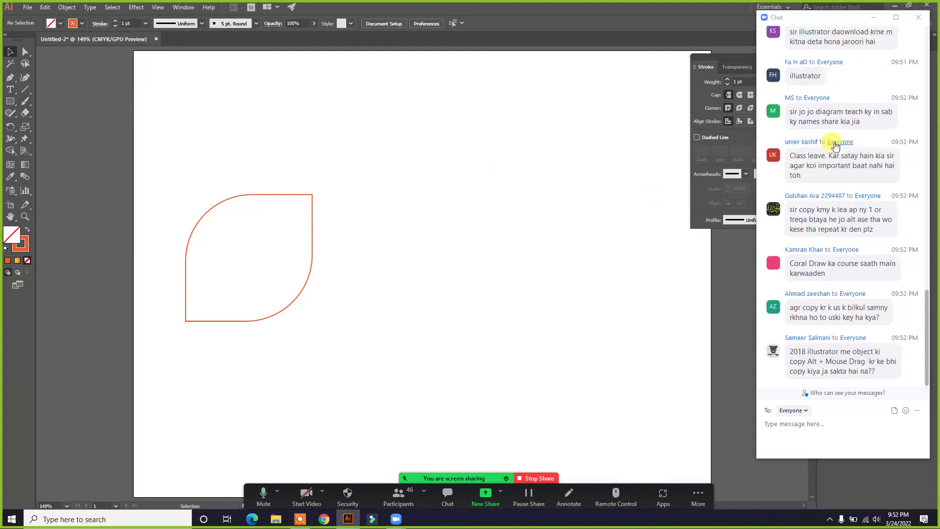
# Read through the participants' recent questions in the meeting chat, up to the one about copying objects
pyautogui.scroll(1, 847, 103)
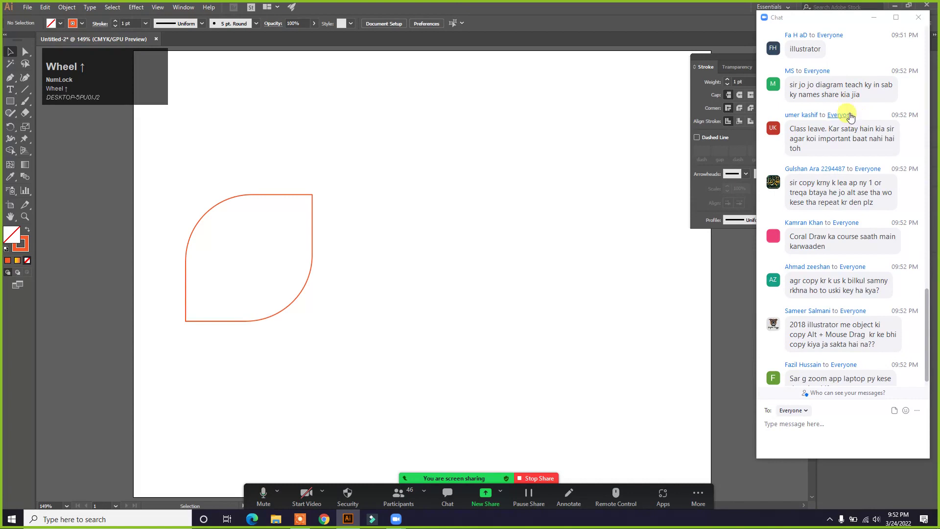
pyautogui.scroll(3, 846, 106)
pyautogui.scroll(1, 851, 93)
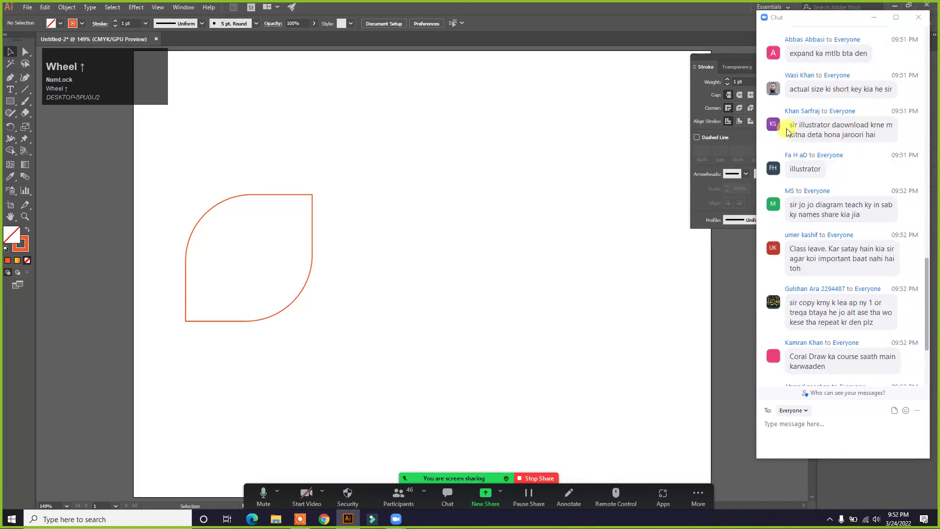
pyautogui.scroll(-1, 829, 175)
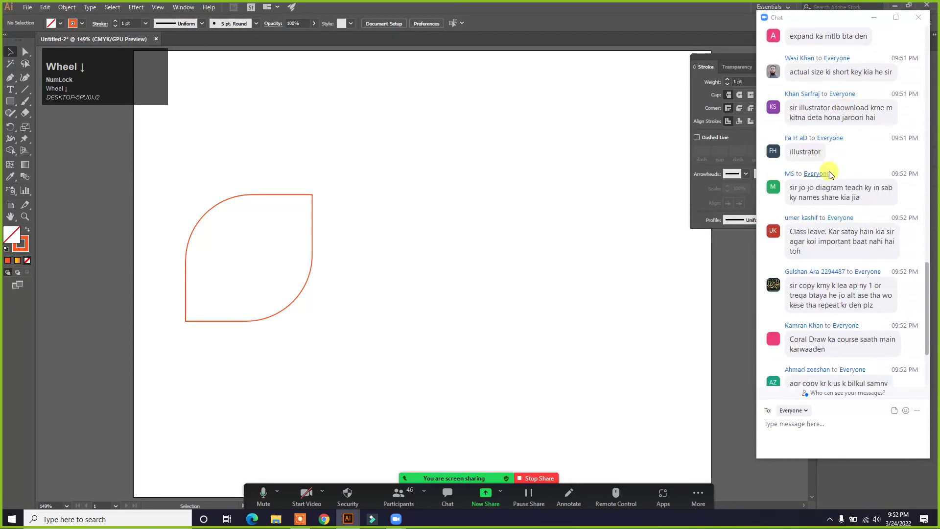
pyautogui.scroll(-1, 832, 168)
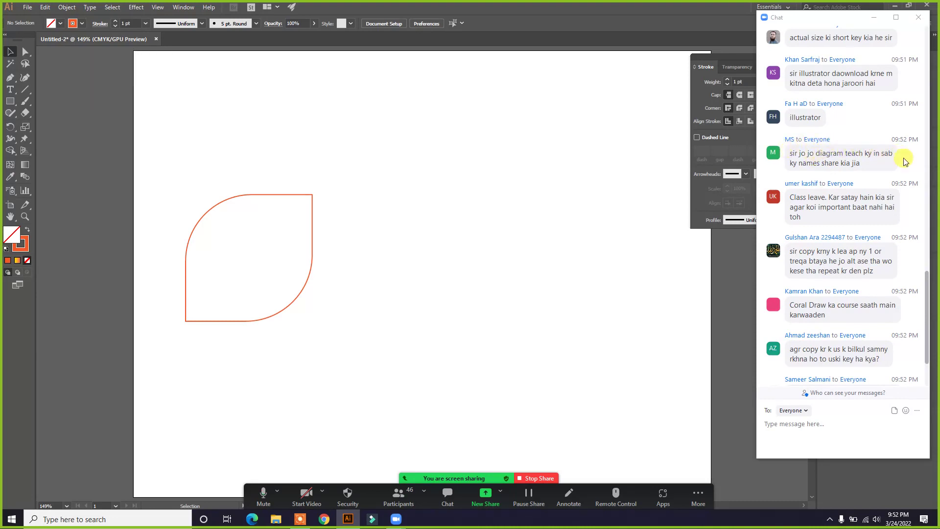
pyautogui.scroll(1, 871, 169)
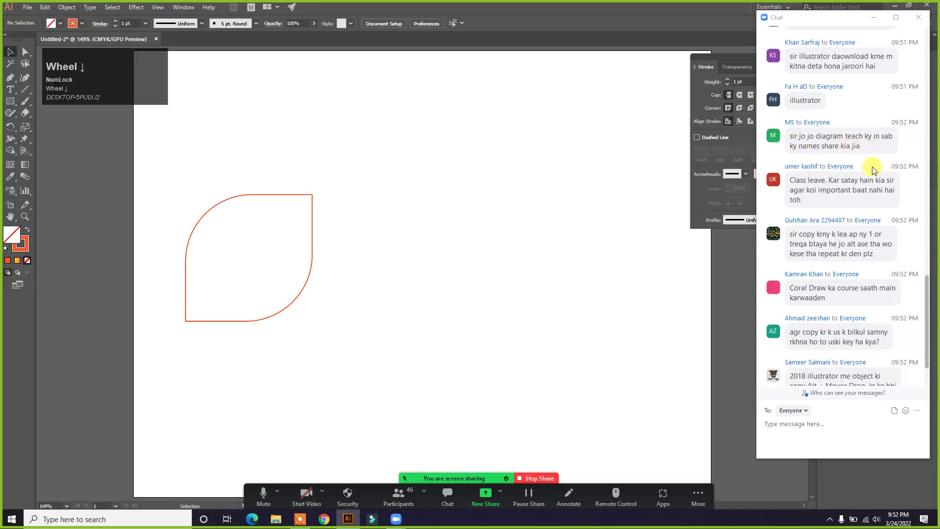
pyautogui.scroll(-2, 861, 169)
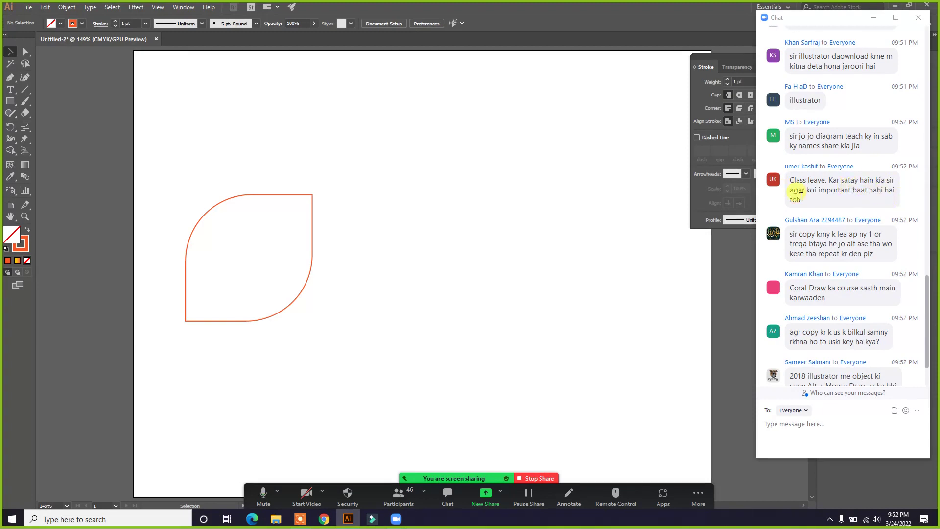
pyautogui.scroll(-2, 797, 195)
pyautogui.scroll(-1, 789, 197)
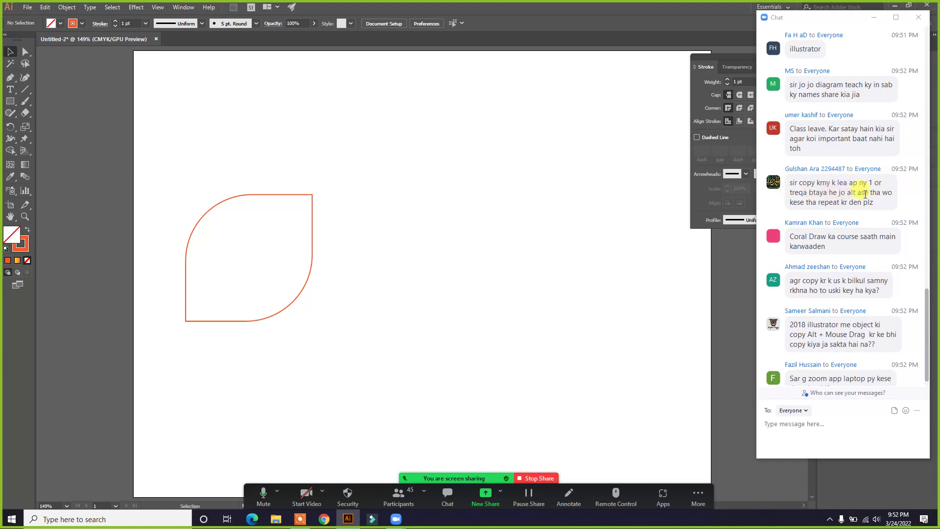
# Swap the leaf shape's fill and stroke to give it an orange fill without a stroke, and deselect it
pyautogui.click(511, 219)
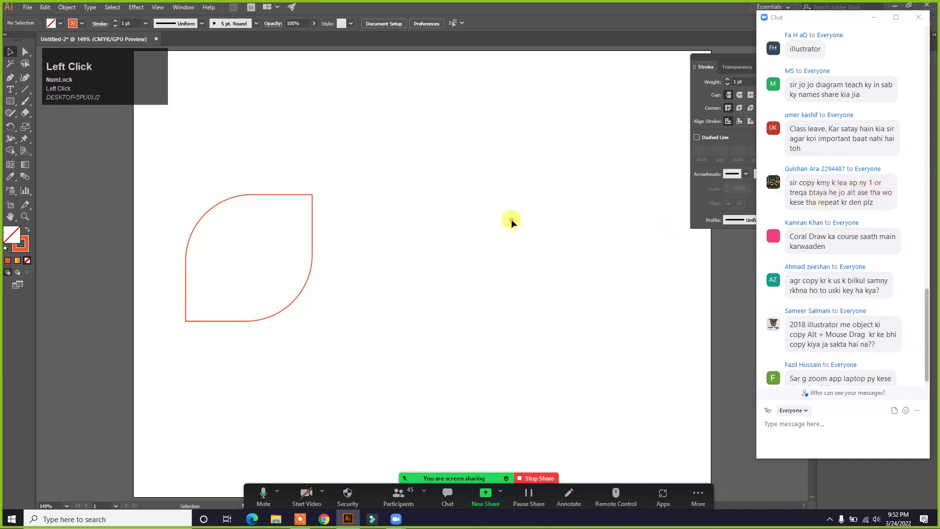
pyautogui.click(313, 220)
pyautogui.click(325, 220)
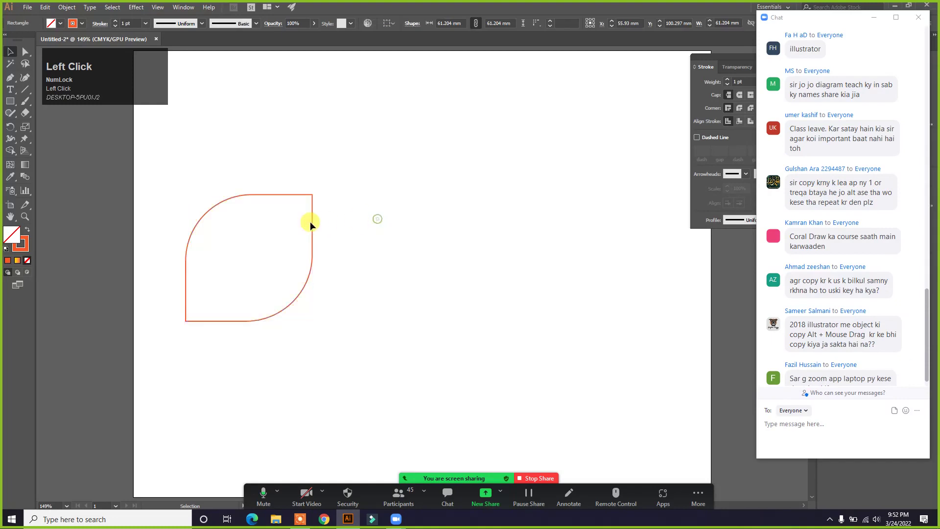
pyautogui.click(225, 198)
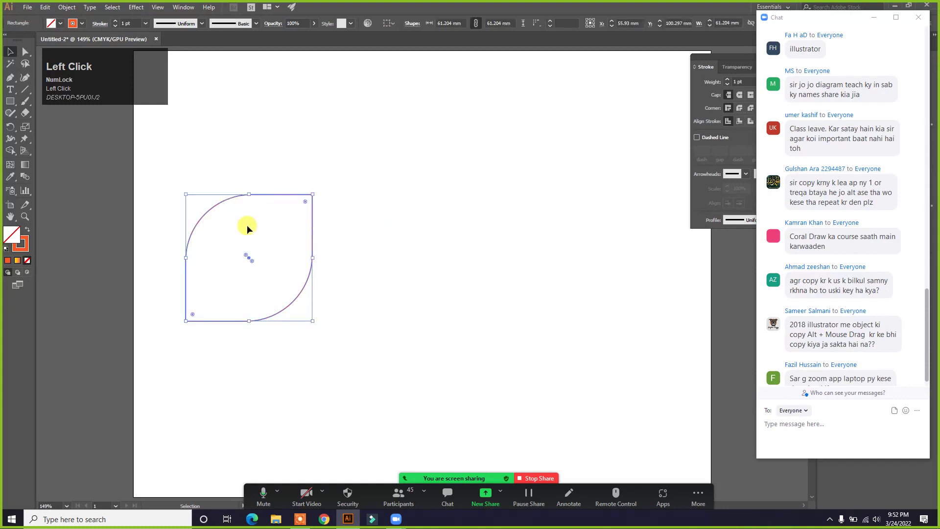
pyautogui.click(26, 230)
pyautogui.click(188, 179)
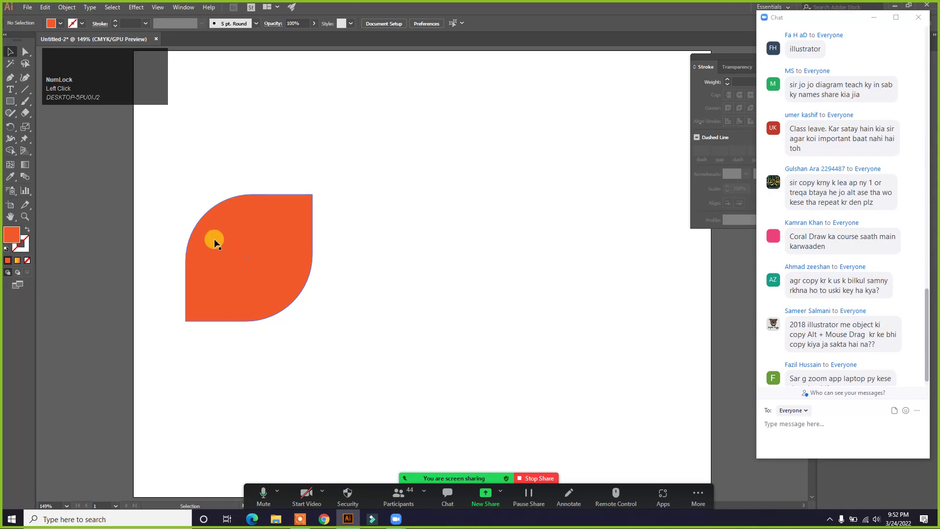
# Duplicate the orange leaf four times, placing the copies to its right, upper right, below and lower right
pyautogui.click(201, 244)
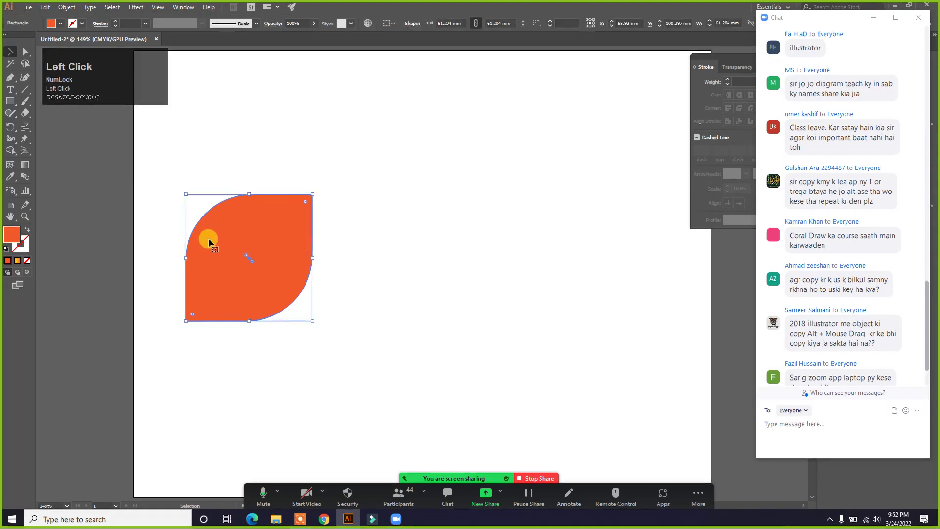
pyautogui.moveTo(208, 239); pyautogui.dragTo(391, 248)
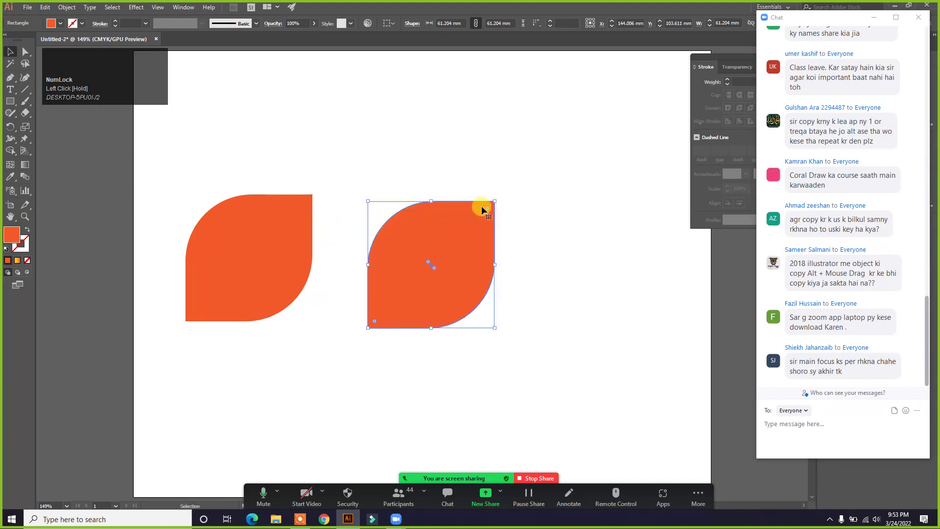
pyautogui.click(507, 191)
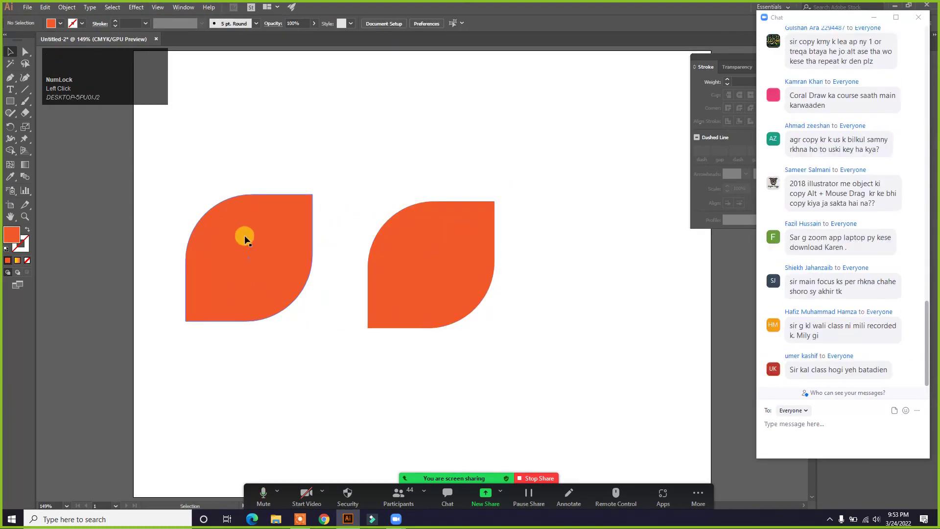
pyautogui.moveTo(217, 268); pyautogui.dragTo(358, 142)
pyautogui.moveTo(215, 240); pyautogui.dragTo(250, 386)
pyautogui.moveTo(271, 272); pyautogui.dragTo(516, 403)
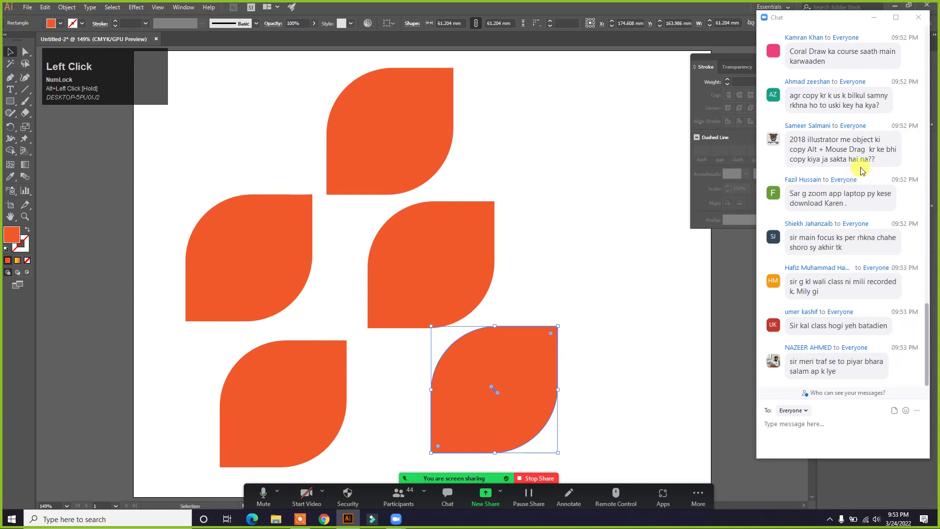
# Return to the meeting chat and review the remaining questions about copying objects
pyautogui.scroll(5, 771, 152)
pyautogui.scroll(1, 860, 171)
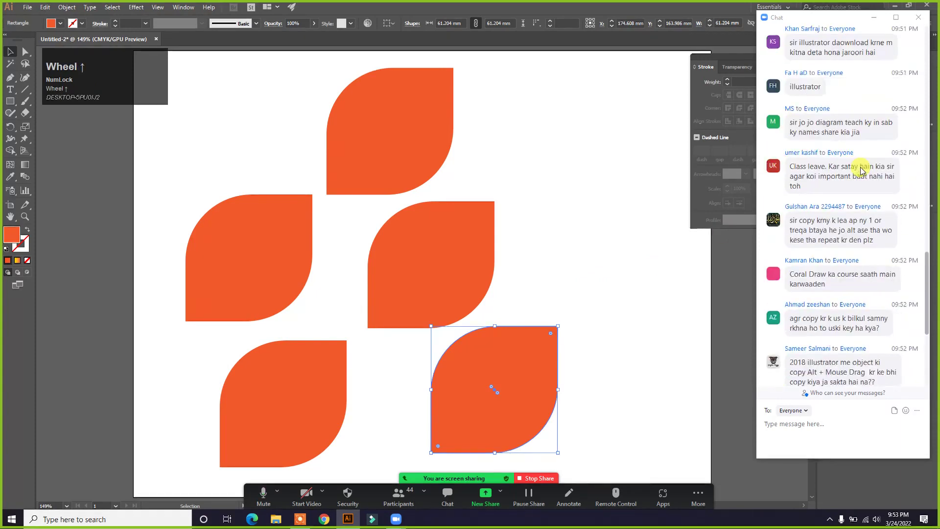
pyautogui.scroll(-3, 852, 169)
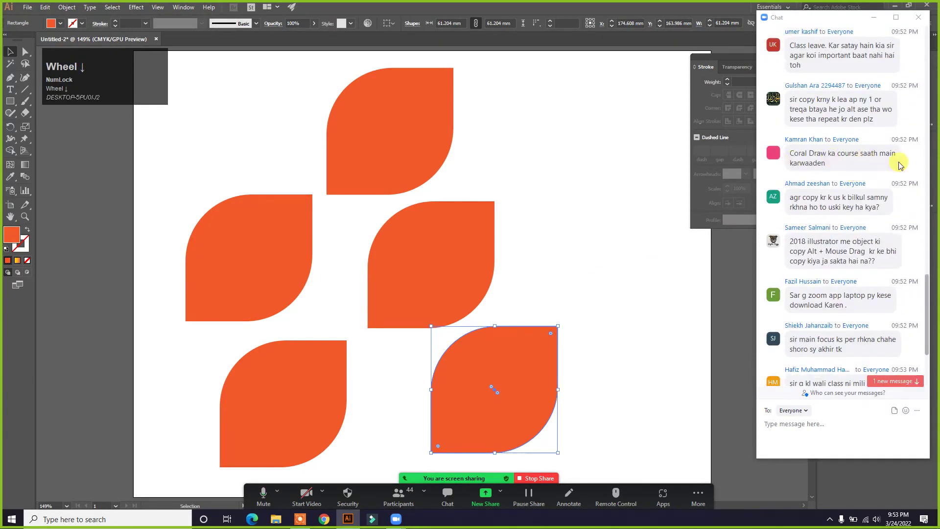
pyautogui.scroll(-2, 835, 155)
pyautogui.scroll(-1, 803, 108)
pyautogui.scroll(-1, 857, 132)
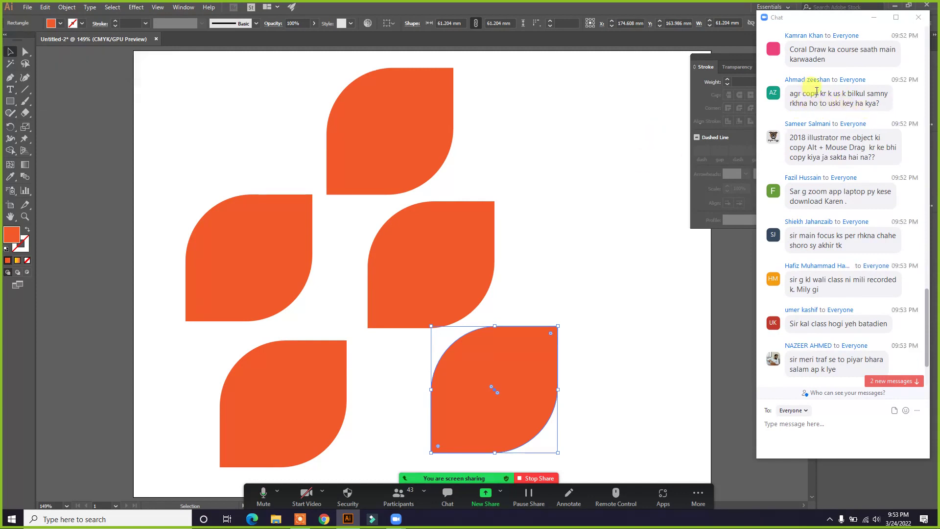
# Delete the four duplicated orange leaves, keeping only the original one
pyautogui.scroll(1, 820, 110)
pyautogui.keyDown('shift'); pyautogui.click(266, 386); pyautogui.keyUp('shift')
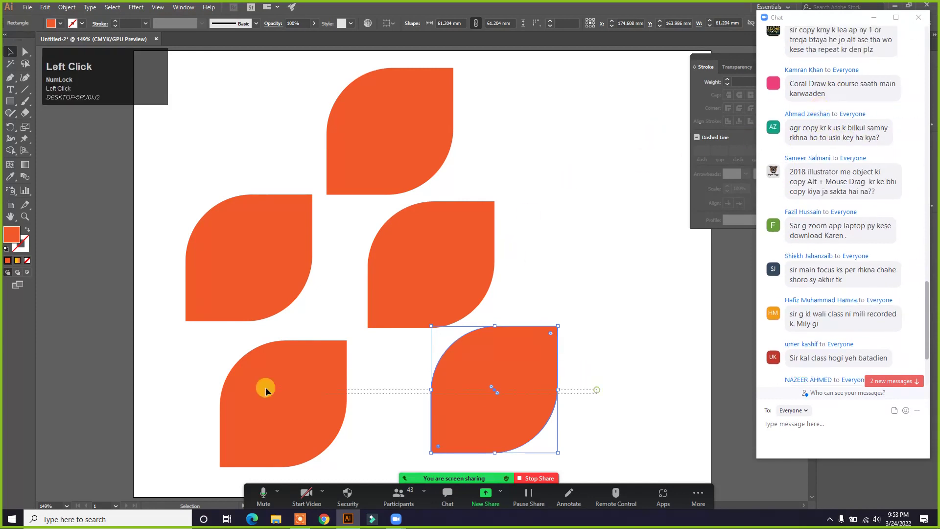
pyautogui.press('Delete')
pyautogui.click(460, 206)
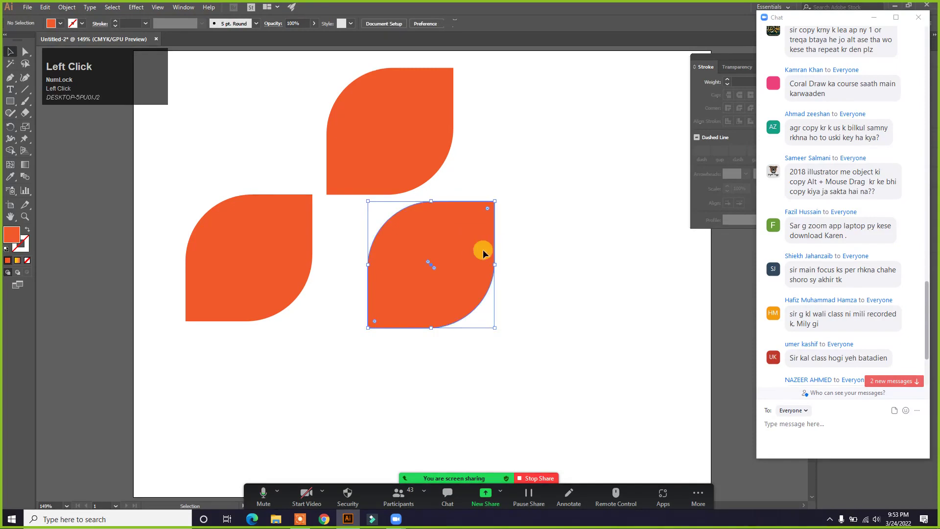
pyautogui.press('Delete')
pyautogui.click(431, 158)
pyautogui.press('Delete')
# Duplicate the remaining orange leaf and place the copy level with it on its right side
pyautogui.click(242, 247)
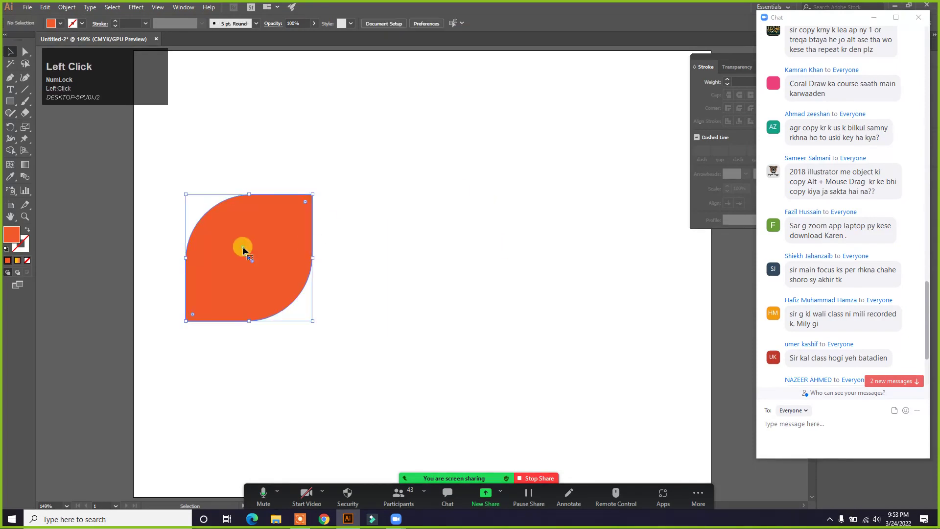
pyautogui.keyDown('alt'); pyautogui.click(232, 241); pyautogui.keyUp('alt')
pyautogui.moveTo(232, 240); pyautogui.dragTo(374, 240)
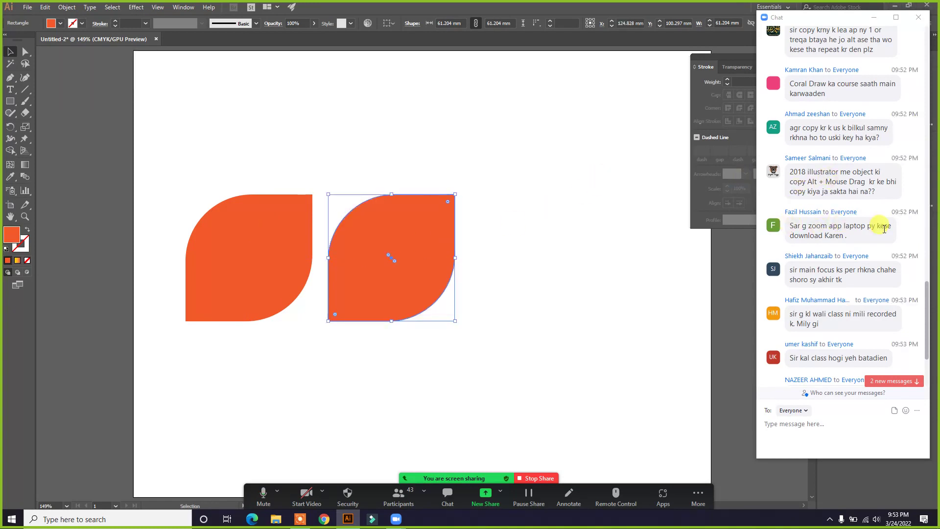
# Read through the meeting chat from the messages after the copying questions up to the artboard-moving problem
pyautogui.scroll(-1, 857, 230)
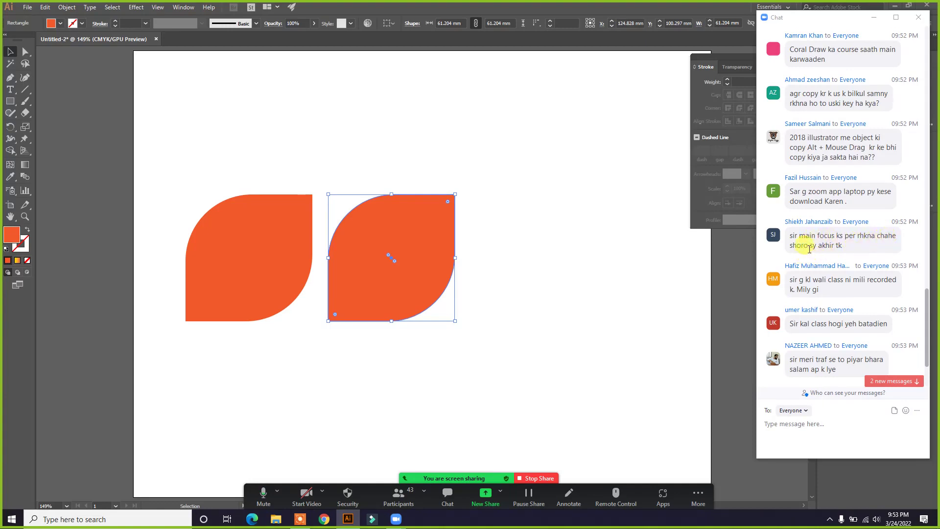
pyautogui.scroll(-3, 844, 247)
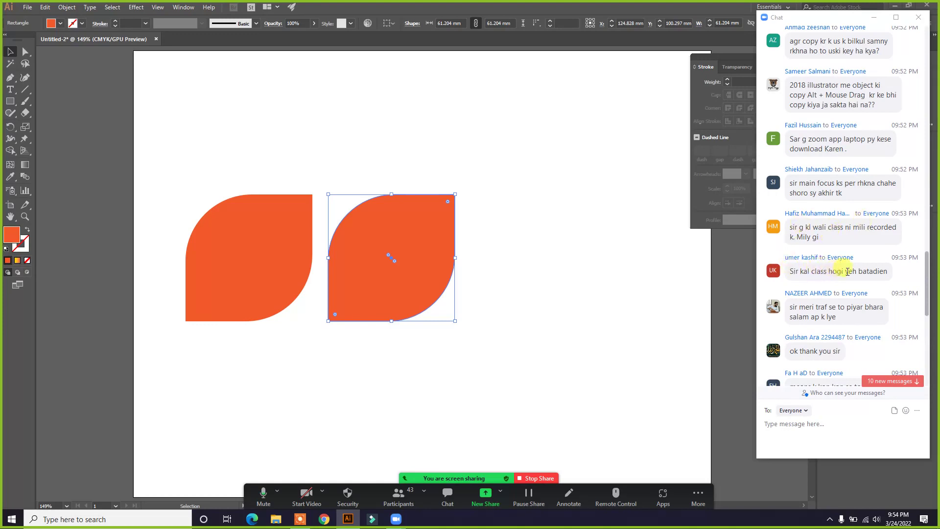
pyautogui.scroll(-1, 870, 233)
pyautogui.scroll(-1, 870, 234)
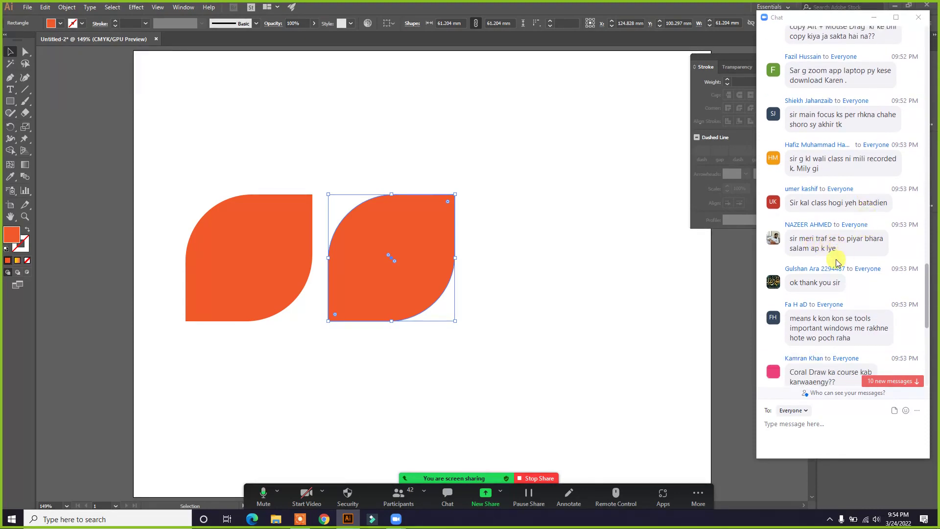
pyautogui.scroll(-1, 834, 240)
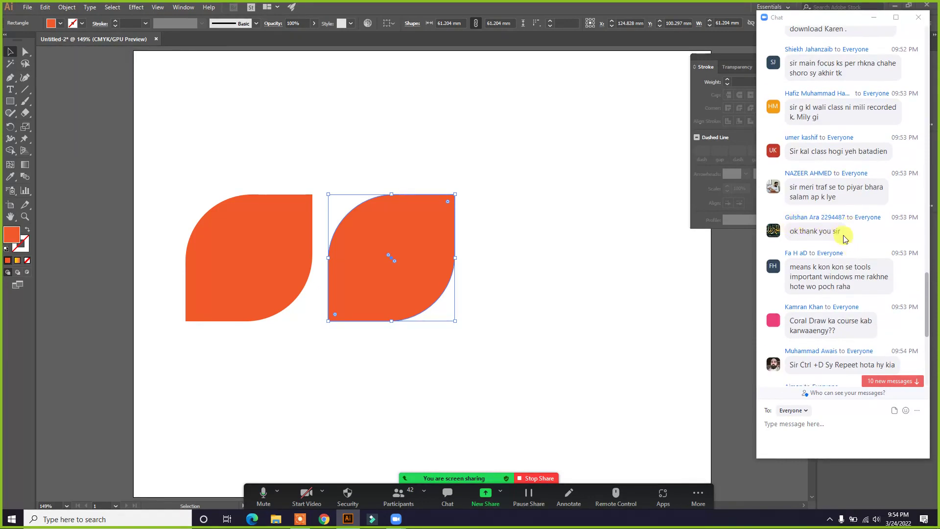
pyautogui.scroll(-1, 852, 235)
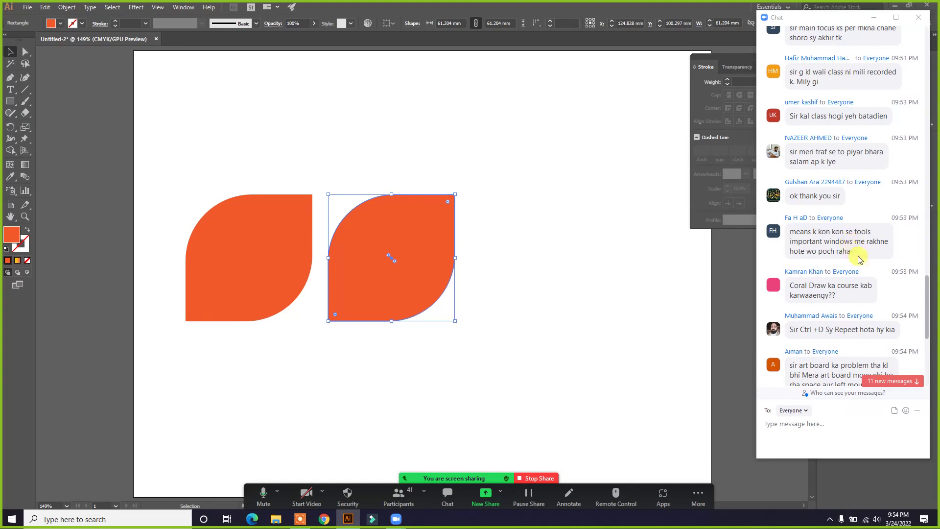
pyautogui.scroll(-1, 860, 259)
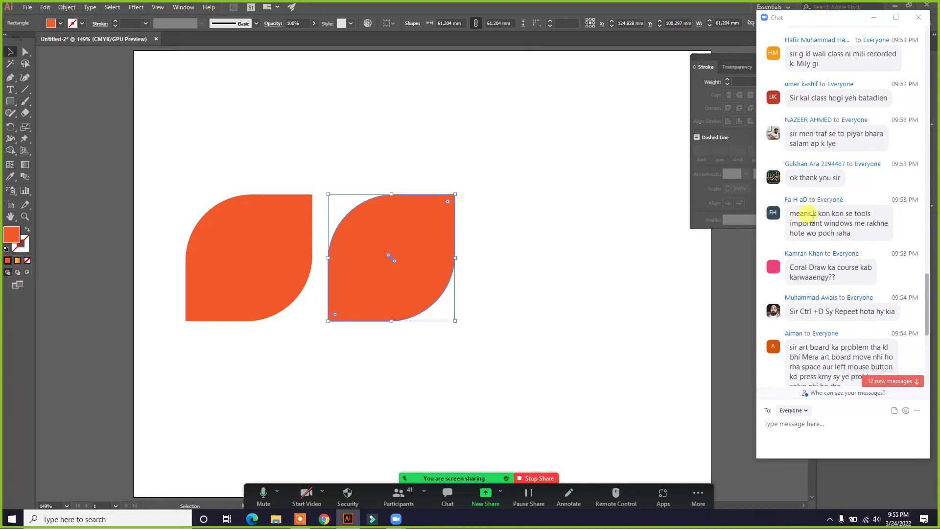
pyautogui.scroll(-3, 783, 223)
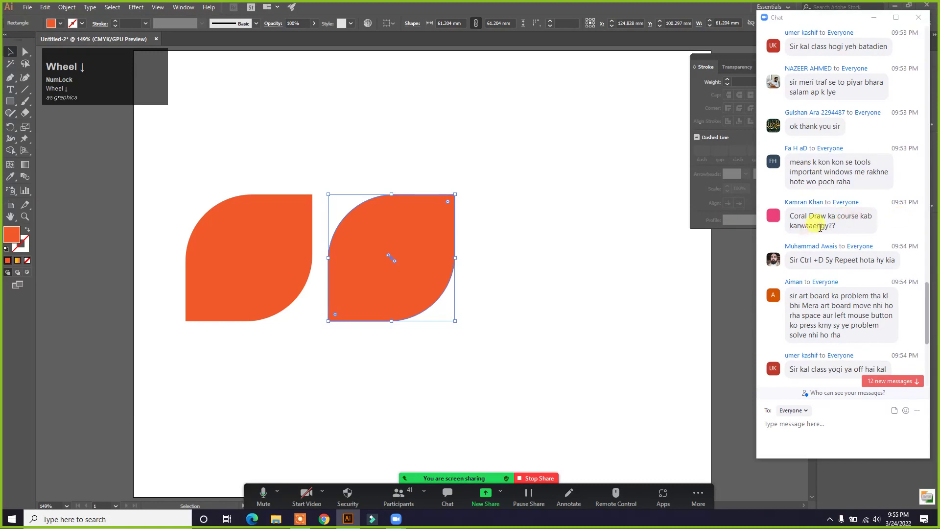
pyautogui.scroll(-3, 804, 220)
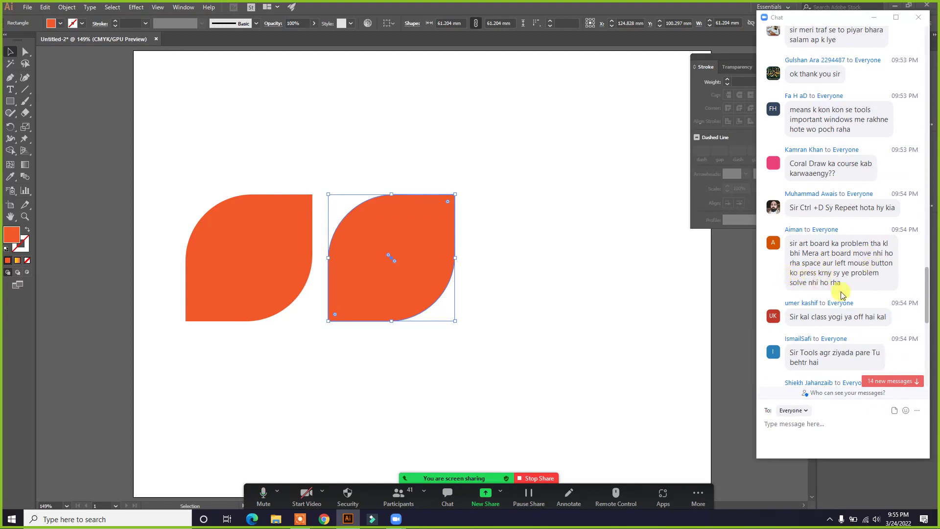
# Zoom out to 66.67%, deselect the leaf and pan around the artboard to demonstrate moving the view
pyautogui.click(573, 233)
pyautogui.scroll(-5, 512, 224)
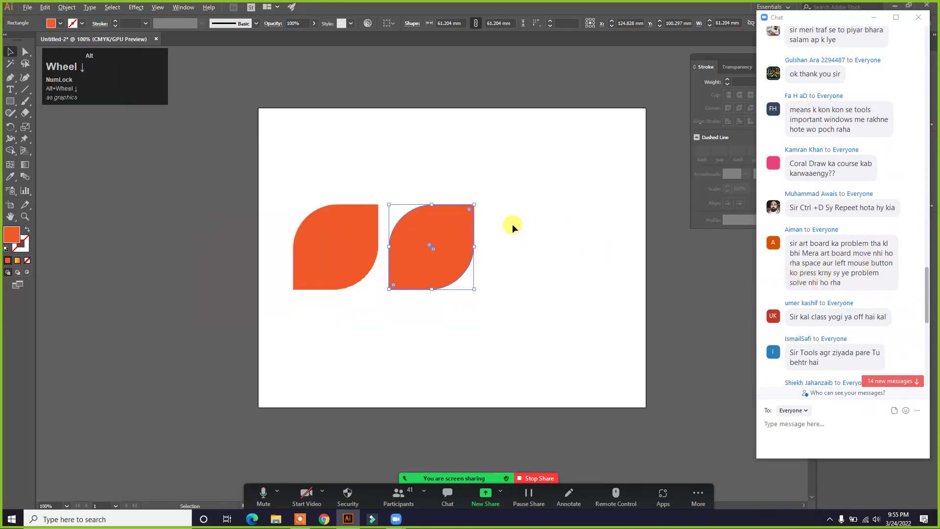
pyautogui.moveTo(537, 182); pyautogui.dragTo(519, 173)
pyautogui.click(489, 175)
pyautogui.press('space')
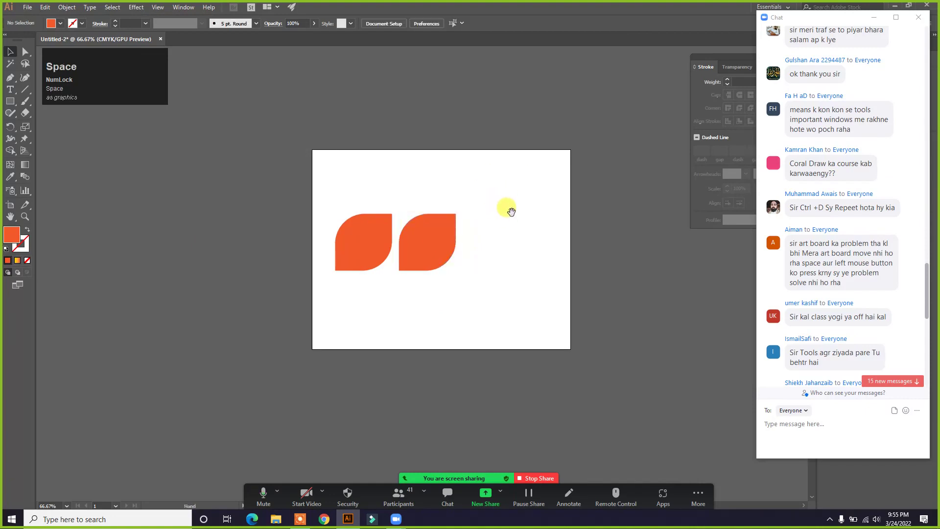
pyautogui.click(537, 252)
pyautogui.press('space')
pyautogui.moveTo(488, 199); pyautogui.dragTo(456, 210)
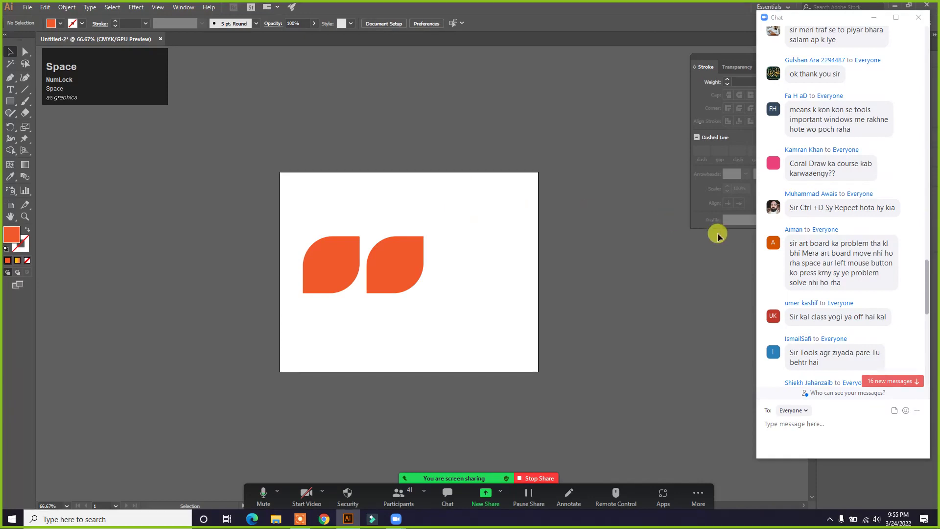
# Read the remaining meeting chat messages through to the newest question about another way to copy objects
pyautogui.scroll(-3, 810, 268)
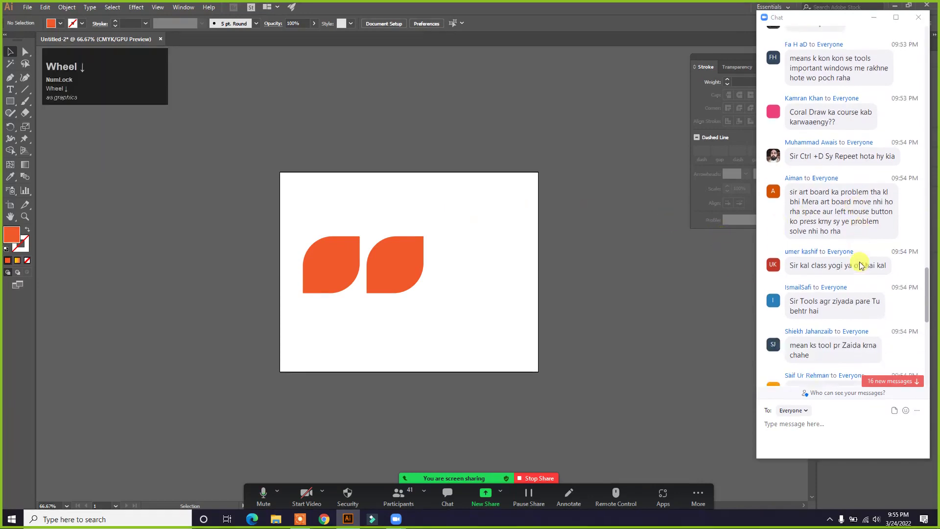
pyautogui.scroll(-1, 862, 236)
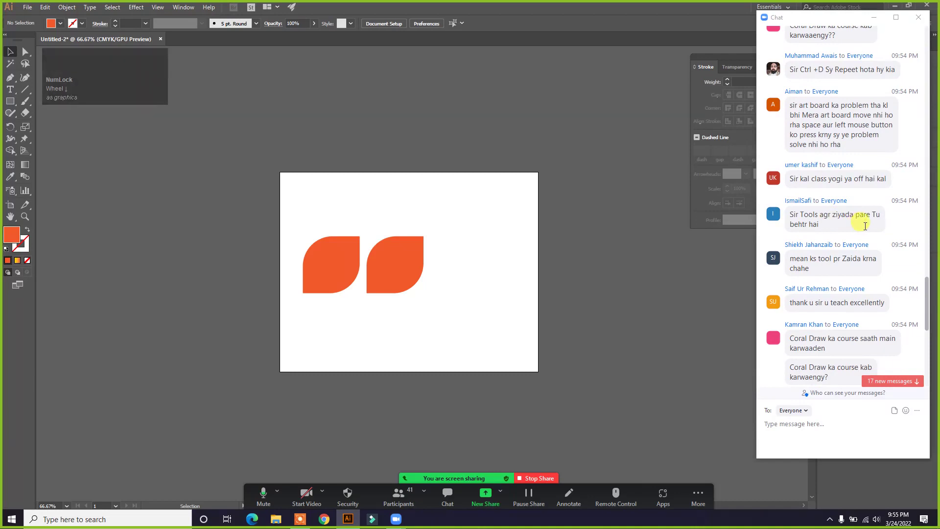
pyautogui.scroll(-1, 841, 234)
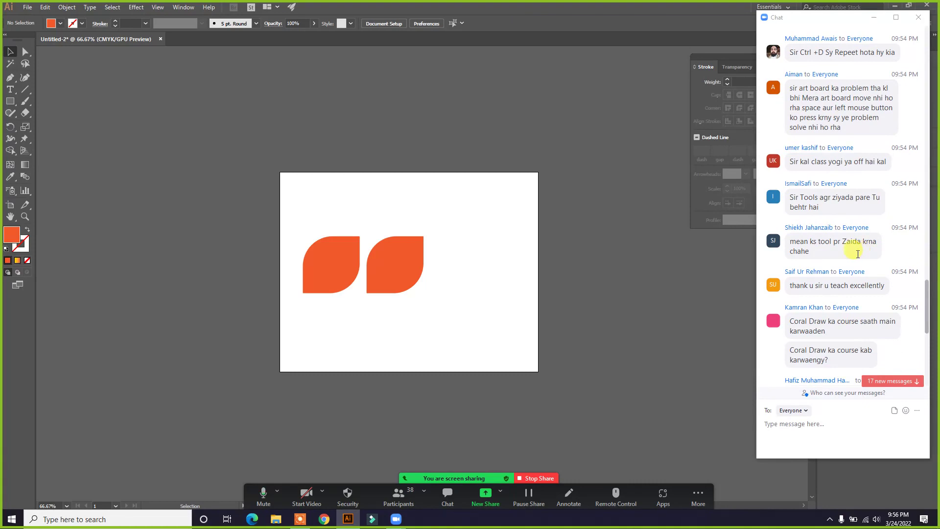
pyautogui.scroll(-5, 858, 254)
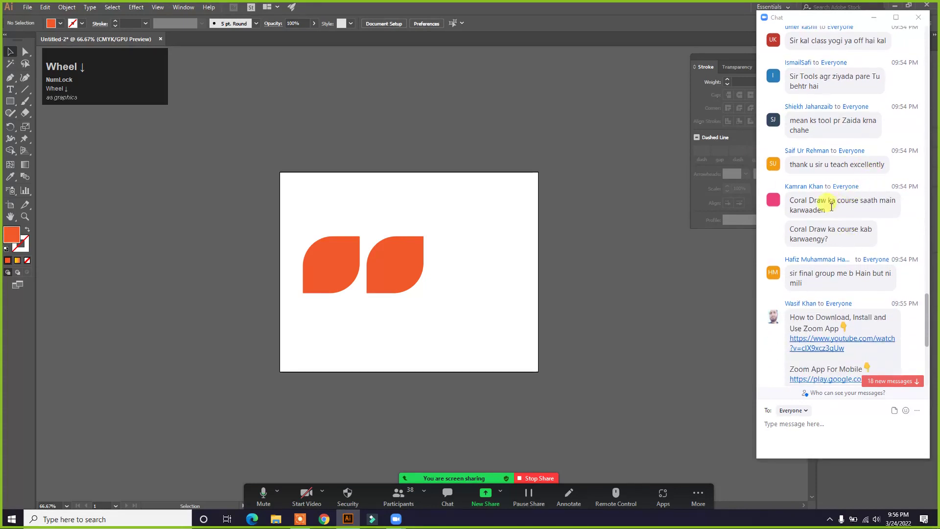
pyautogui.scroll(-2, 870, 217)
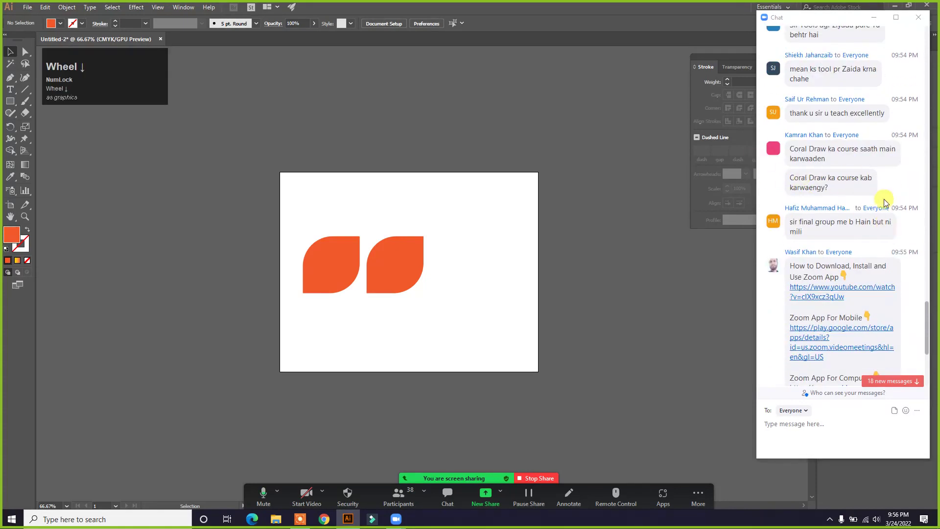
pyautogui.scroll(-2, 876, 195)
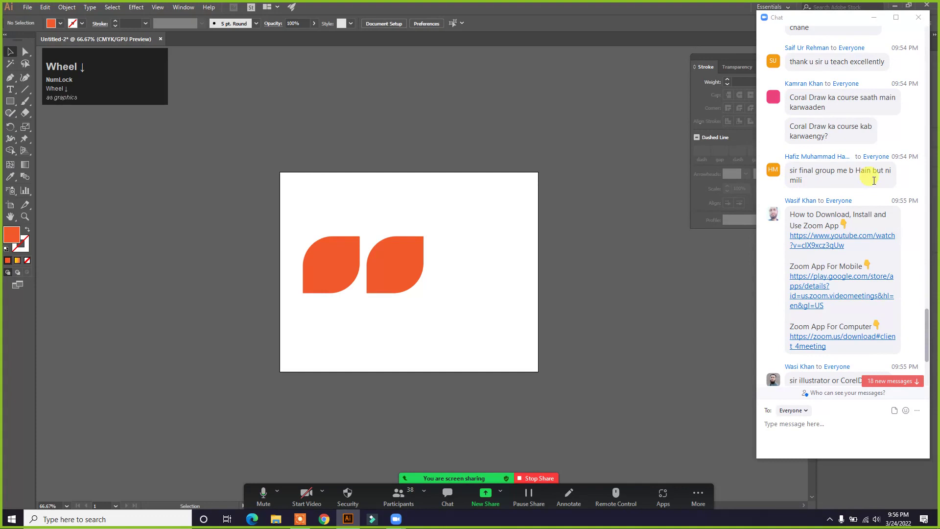
pyautogui.scroll(-2, 890, 181)
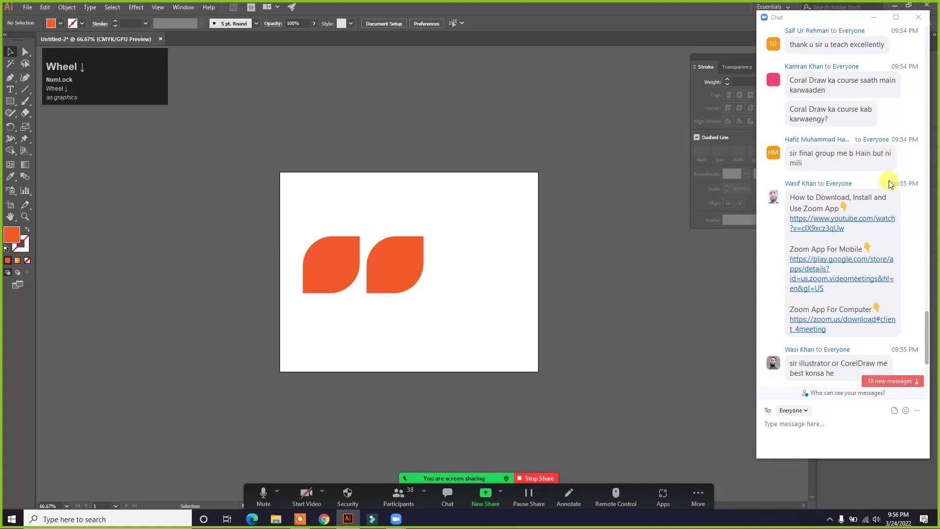
pyautogui.scroll(-7, 890, 184)
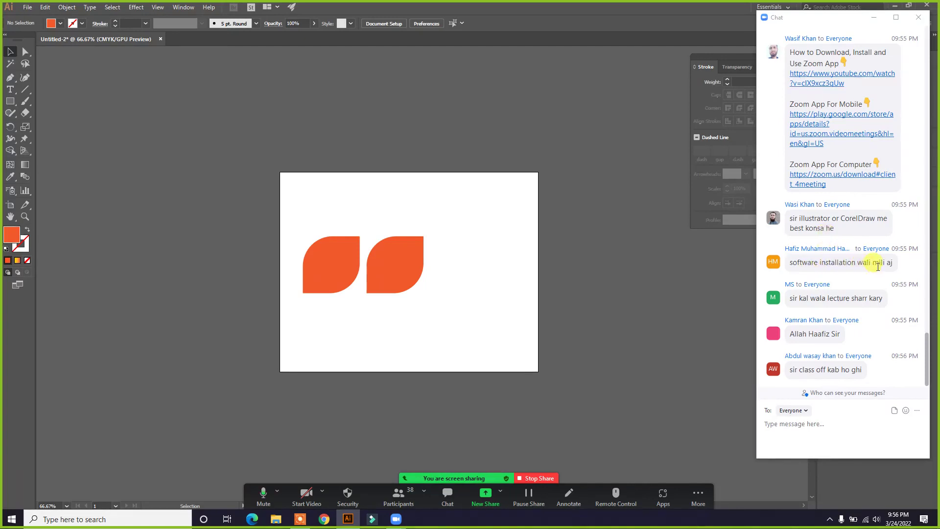
pyautogui.scroll(-1, 862, 265)
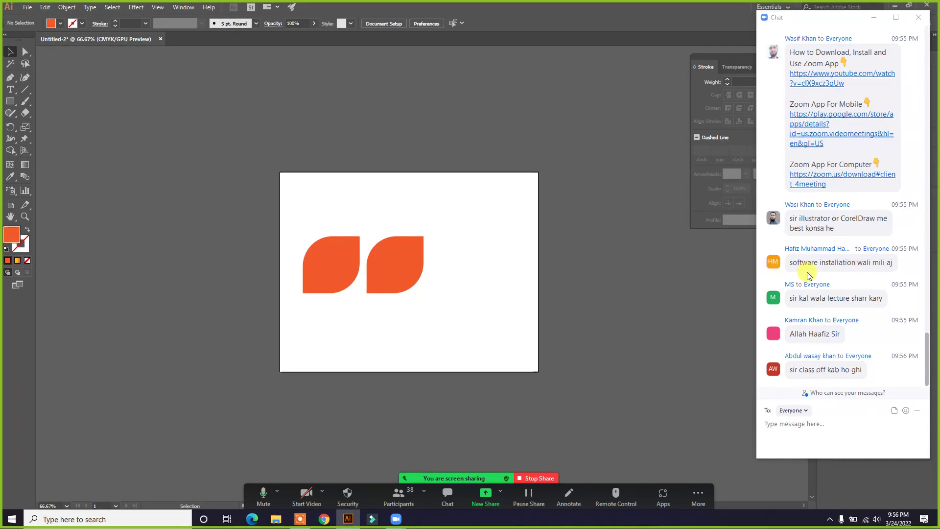
pyautogui.scroll(-1, 810, 284)
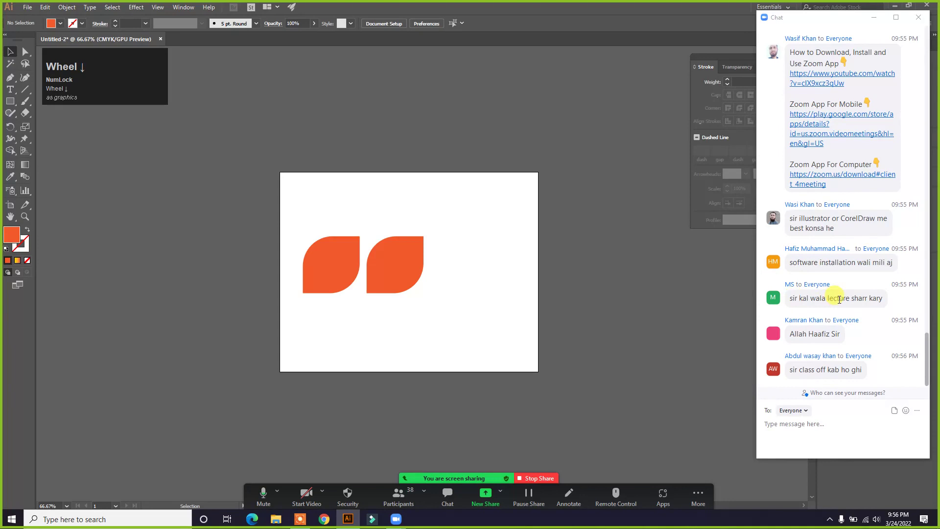
pyautogui.scroll(-1, 881, 296)
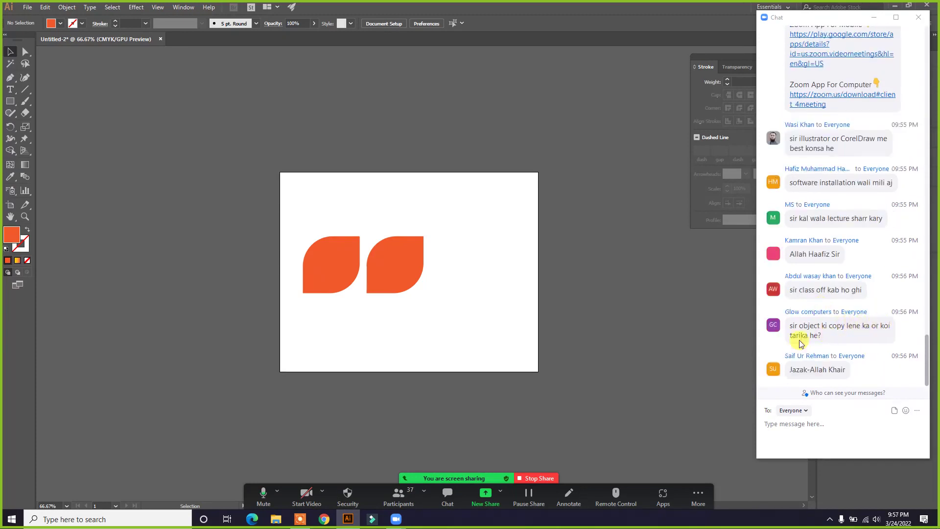
# Delete the right-hand leaf and duplicate the remaining one again, placing the copy level with it on its right side
pyautogui.click(406, 263)
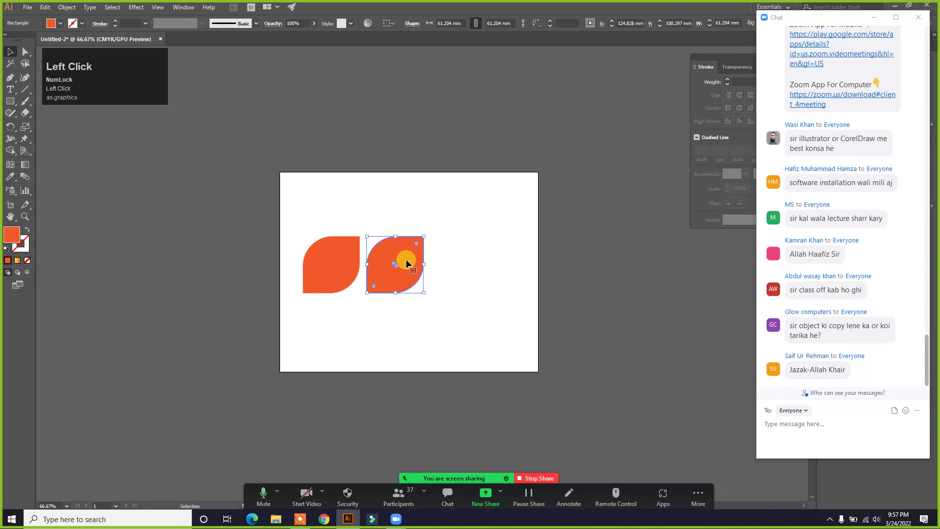
pyautogui.press('Delete')
pyautogui.hotkey('ctrl', 'space')
pyautogui.click(384, 253)
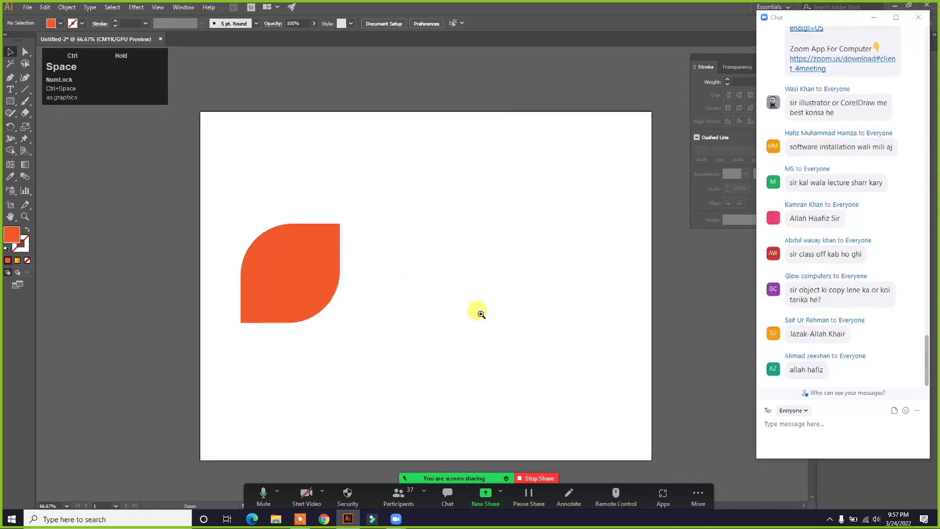
pyautogui.moveTo(451, 244); pyautogui.dragTo(379, 216)
pyautogui.click(192, 228)
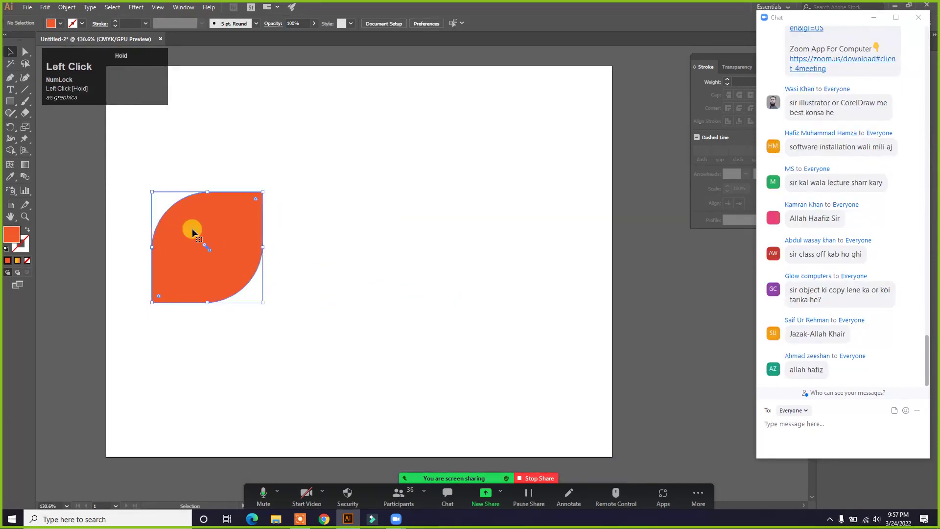
pyautogui.click(304, 227)
pyautogui.moveTo(216, 225); pyautogui.dragTo(331, 232)
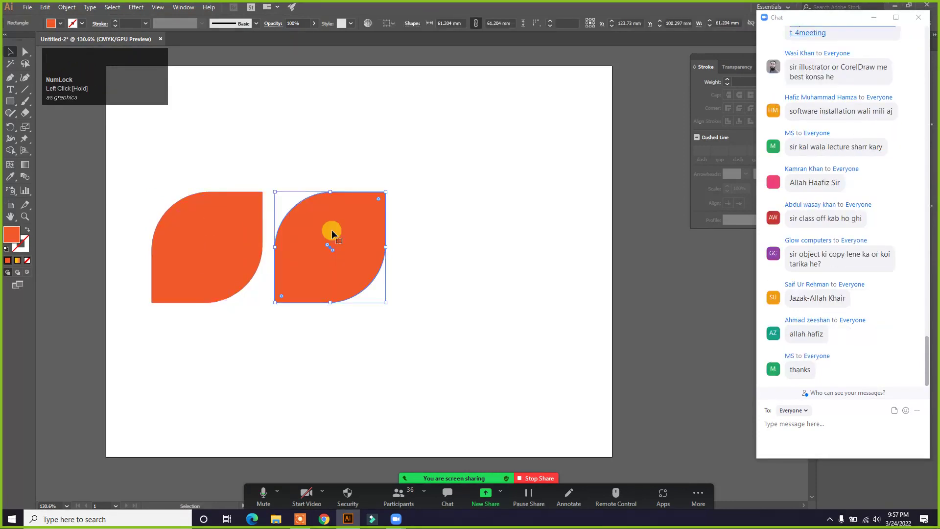
pyautogui.click(472, 226)
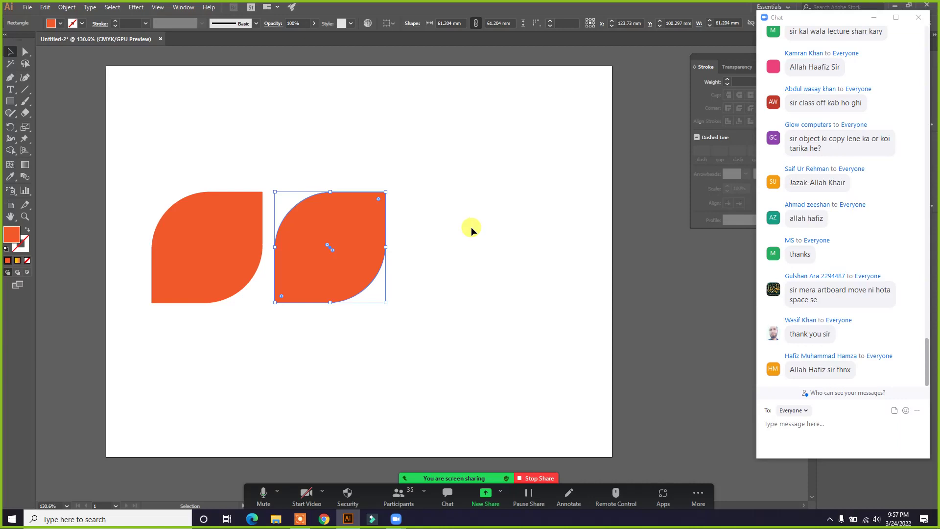
pyautogui.press('F7')
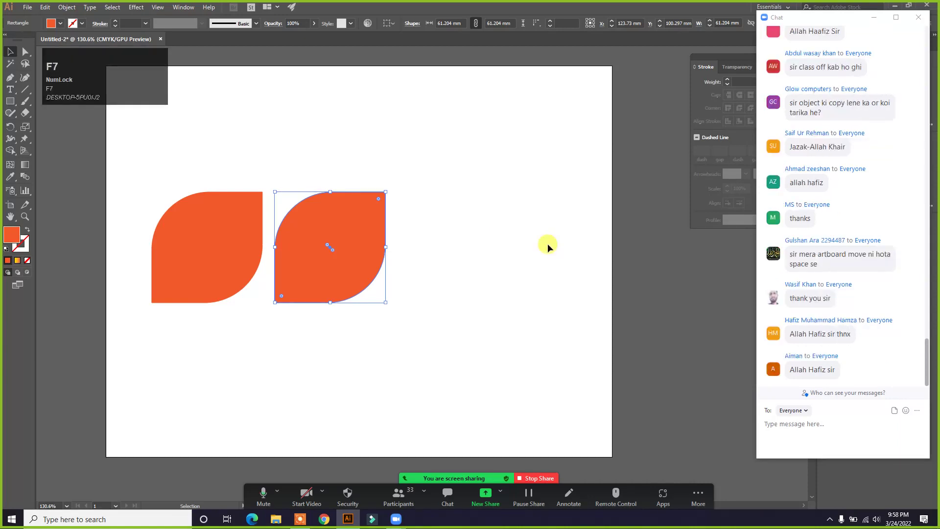